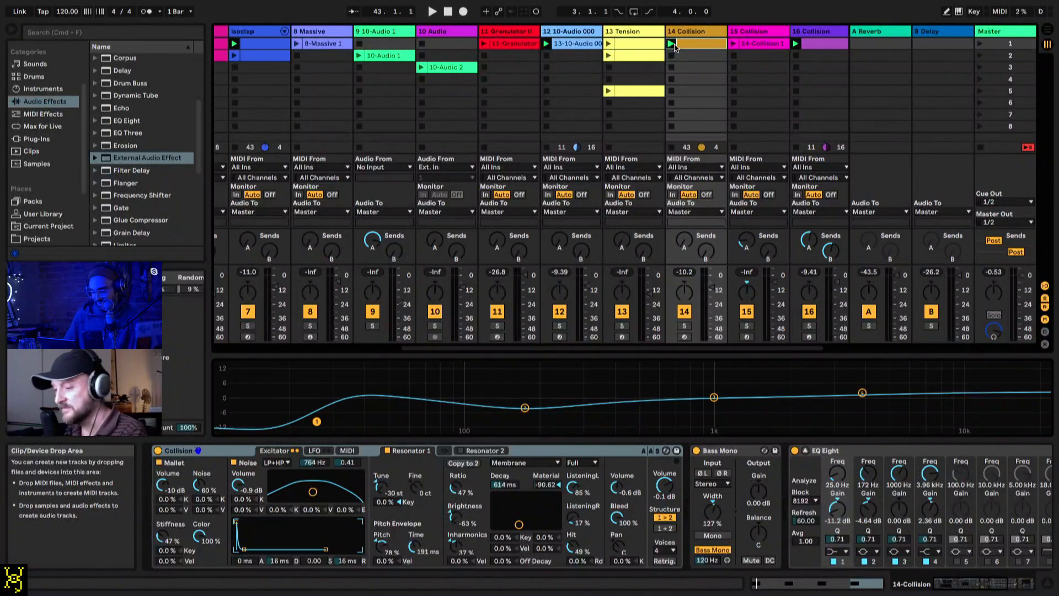
# Step: Switch to the MOTU mixer in the browser, lower the Mic Inst 2 fader slightly, and return to Ableton Live
pyautogui.press('super+Tab')
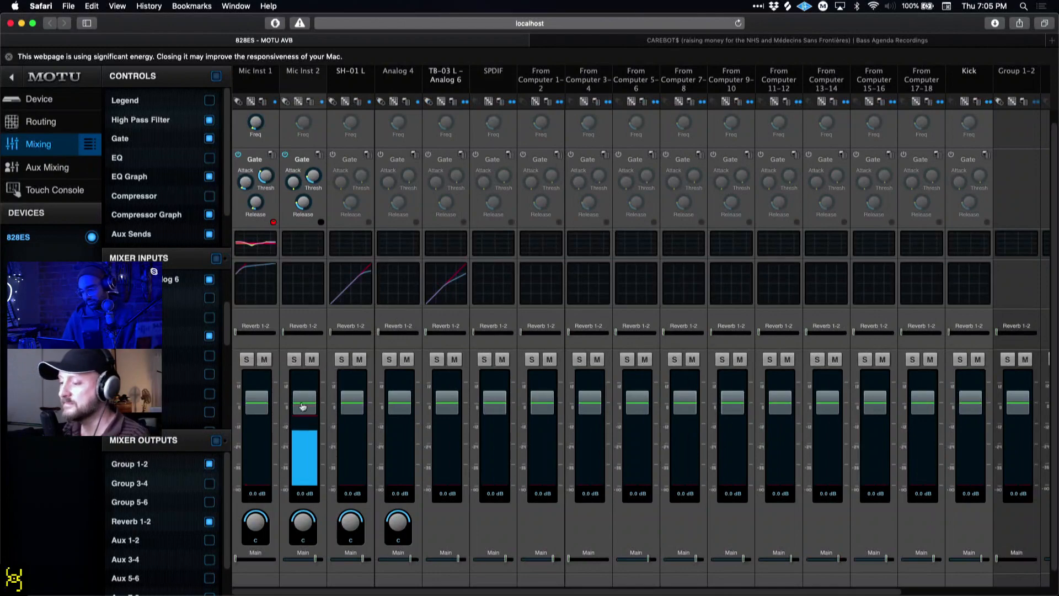
pyautogui.moveTo(302, 407); pyautogui.dragTo(304, 418)
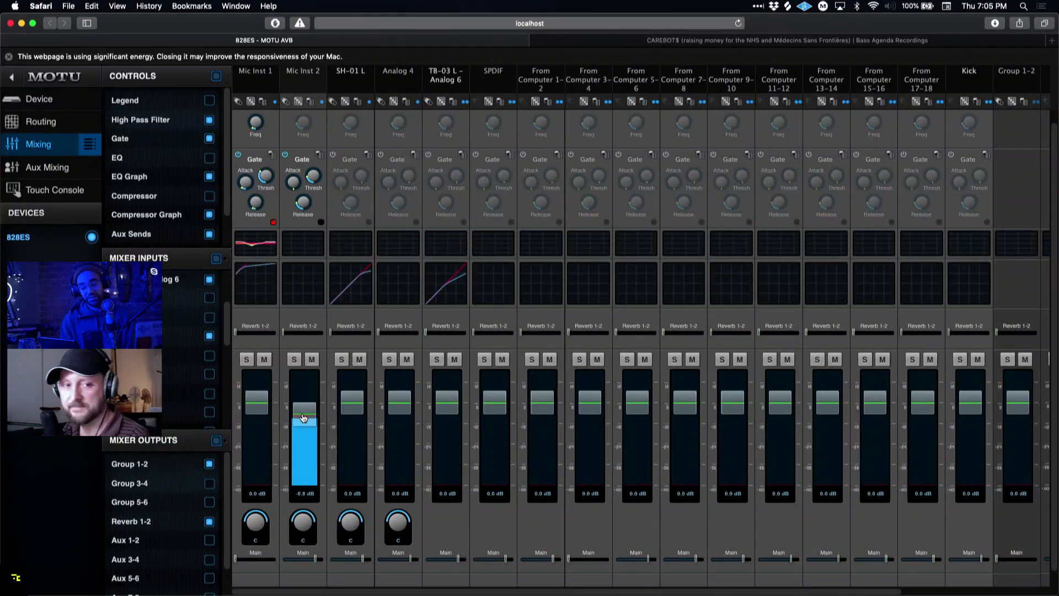
pyautogui.press('super+Tab')
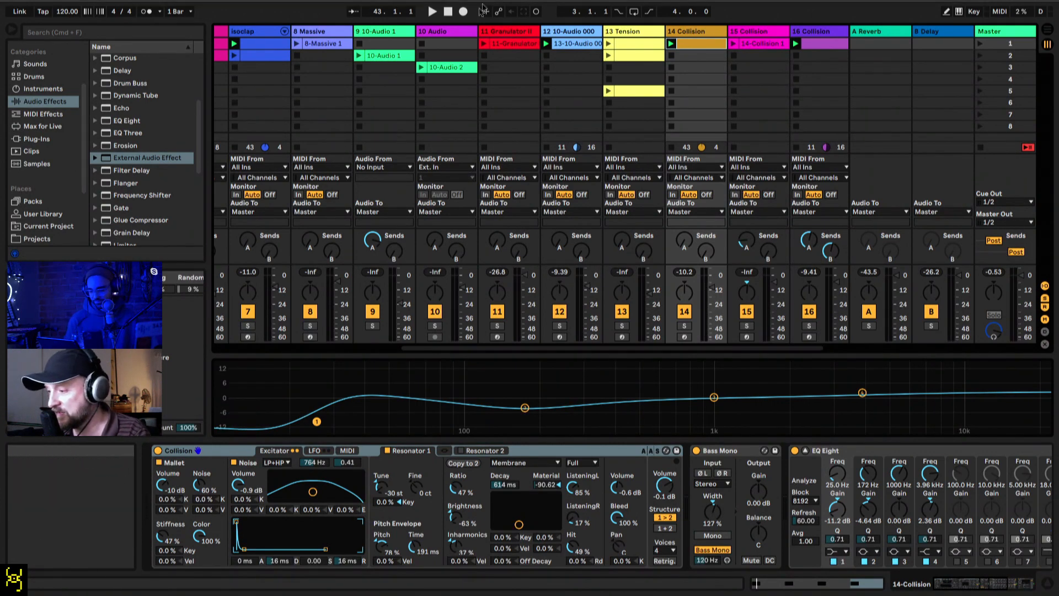
# Step: Return the song position to the start, begin playback, and launch the first clip on the isopiano track
pyautogui.click(448, 13)
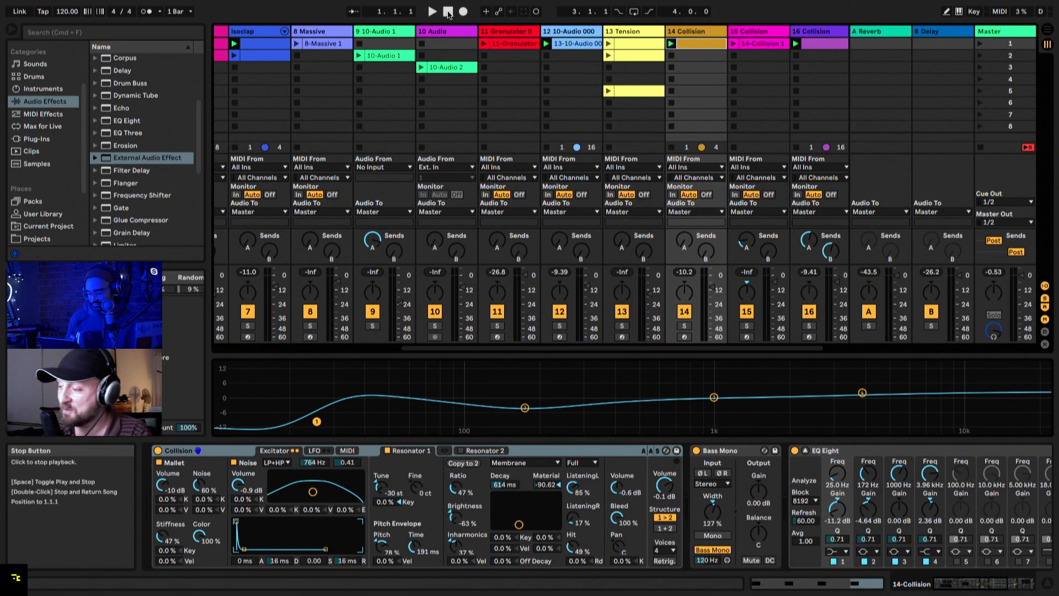
pyautogui.press('space')
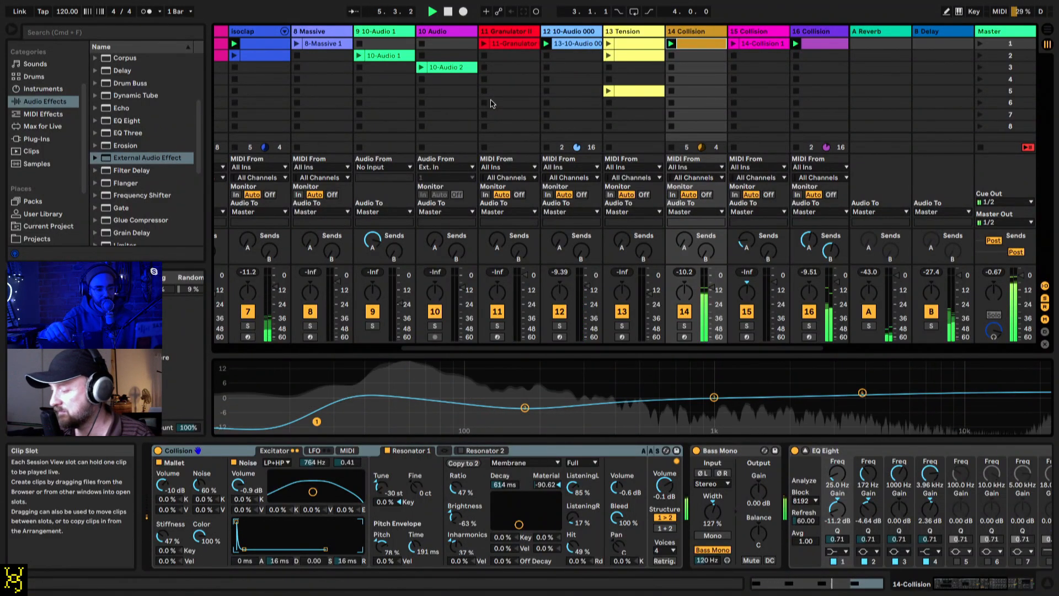
pyautogui.hscroll(-5, 494, 105)
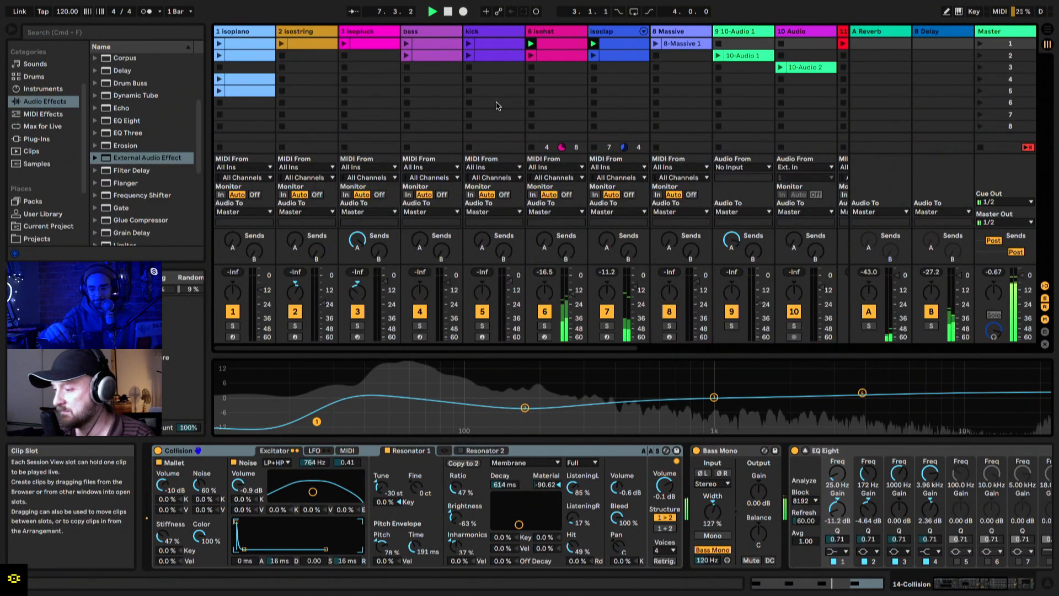
pyautogui.click(228, 50)
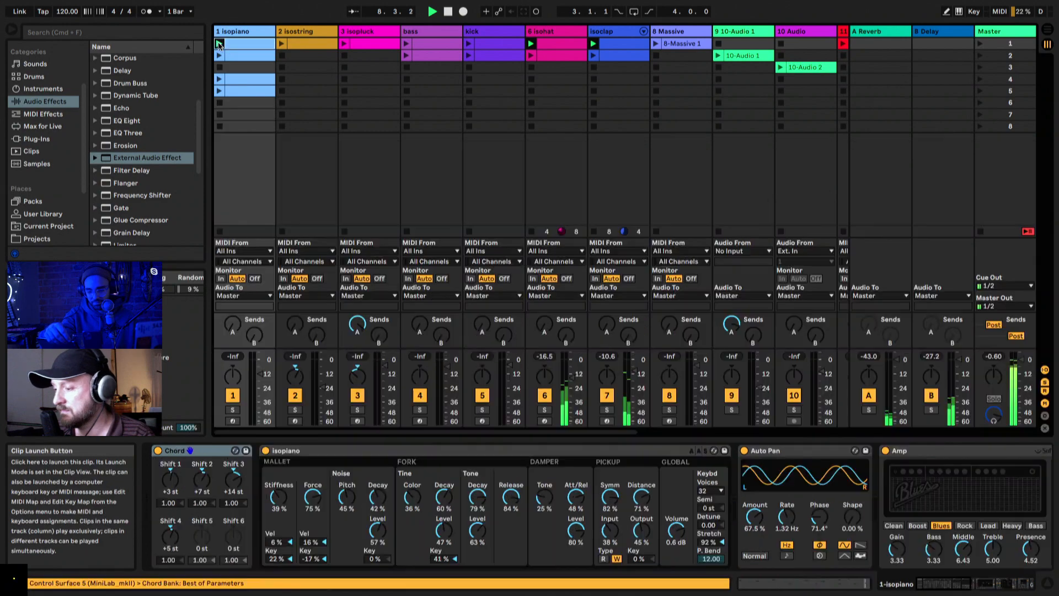
pyautogui.click(219, 44)
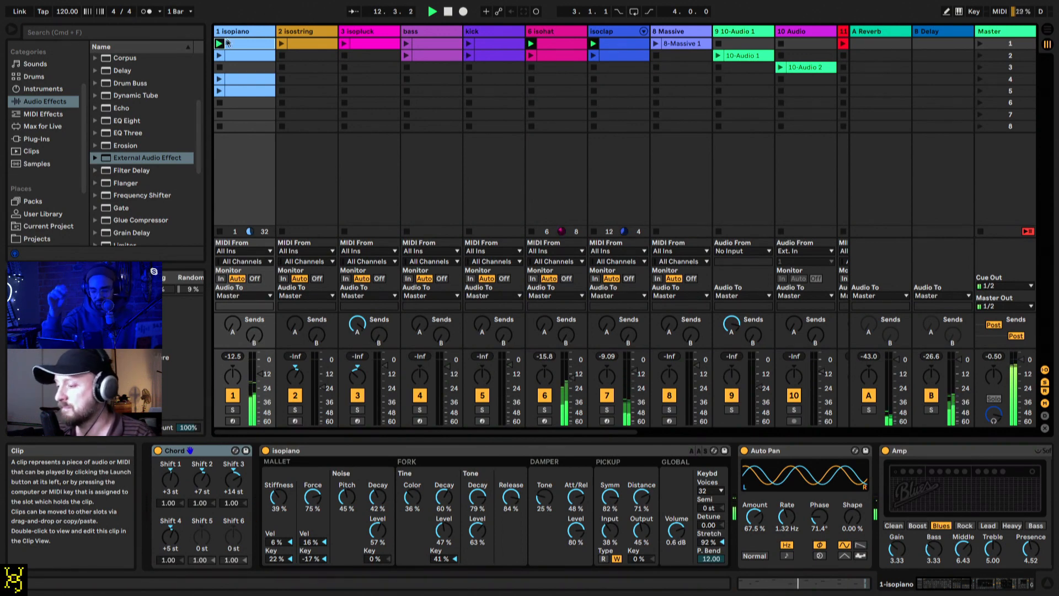
# Step: Set the isopiano mallet Stiffness to 41% and stop the isopiano clip
pyautogui.click(241, 32)
pyautogui.moveTo(292, 485); pyautogui.dragTo(280, 516)
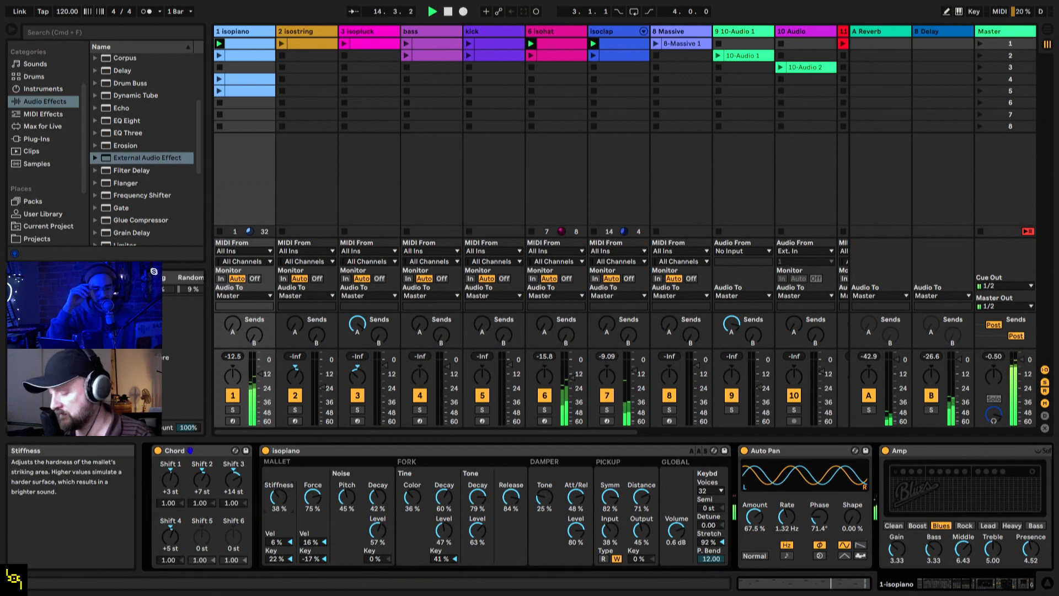
pyautogui.click(219, 67)
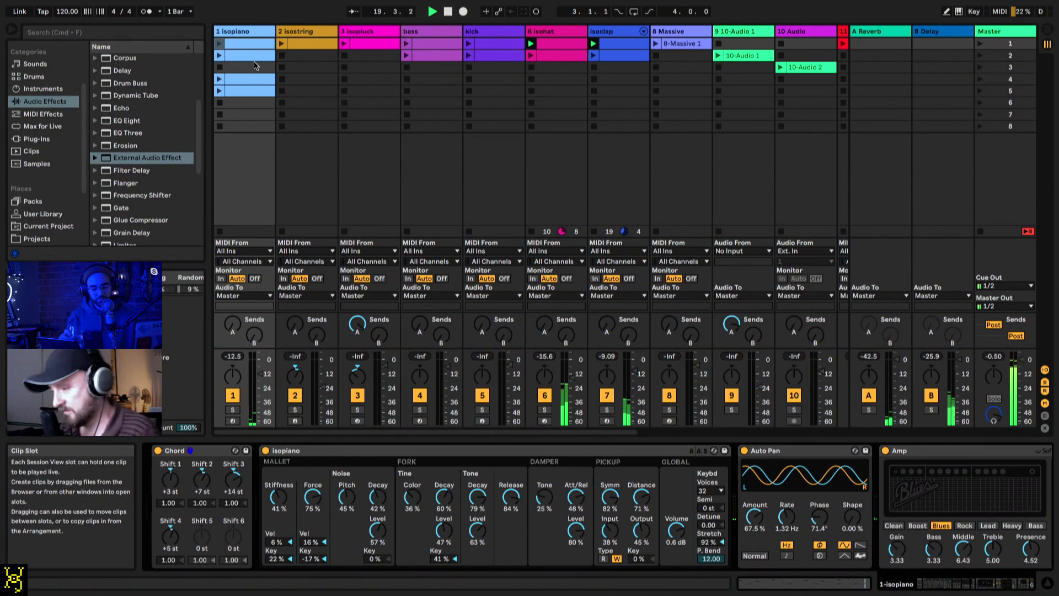
# Step: Audition the isostring clip followed by the isopluck clip, nudging up the isopluck track volume before stopping isopluck
pyautogui.click(281, 43)
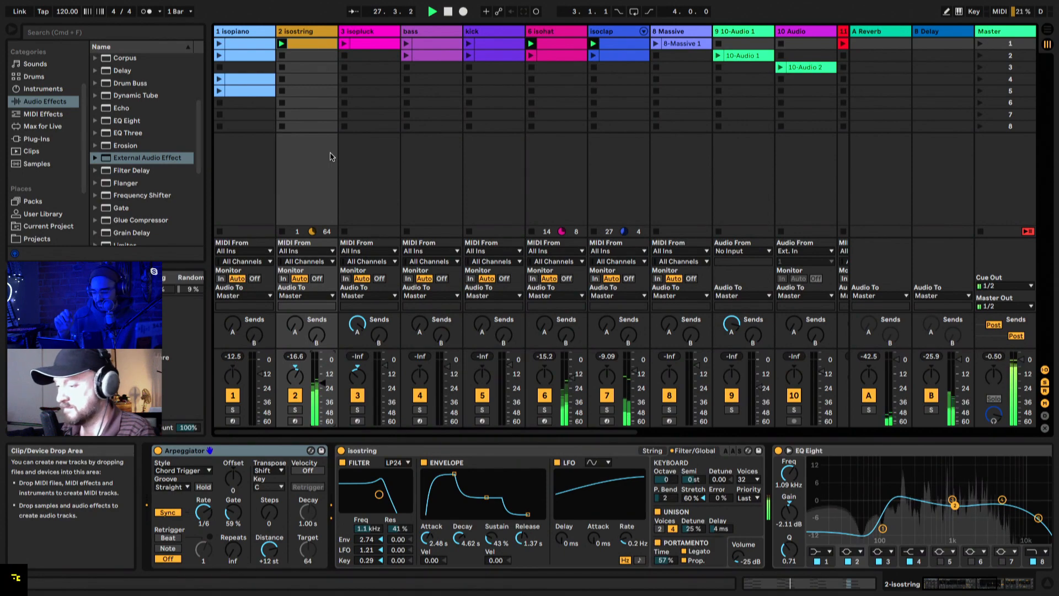
pyautogui.click(372, 44)
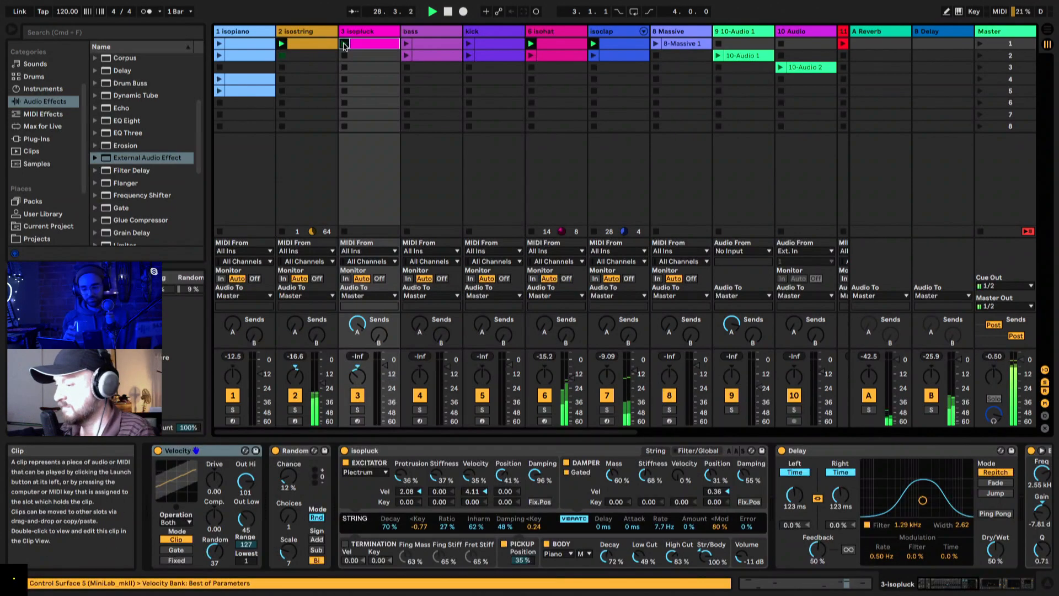
pyautogui.moveTo(385, 365); pyautogui.dragTo(385, 363)
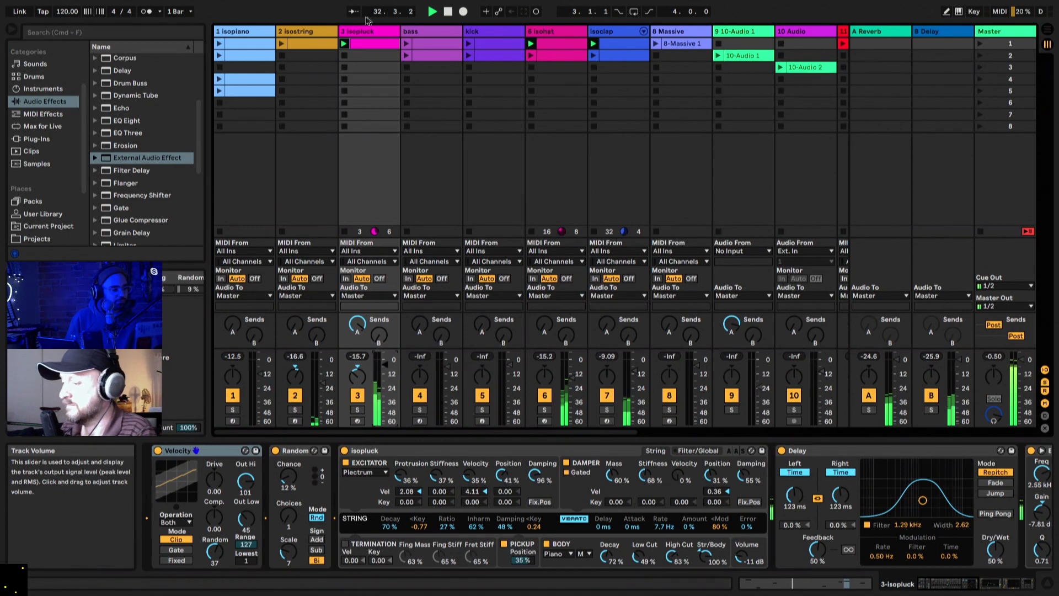
pyautogui.click(346, 54)
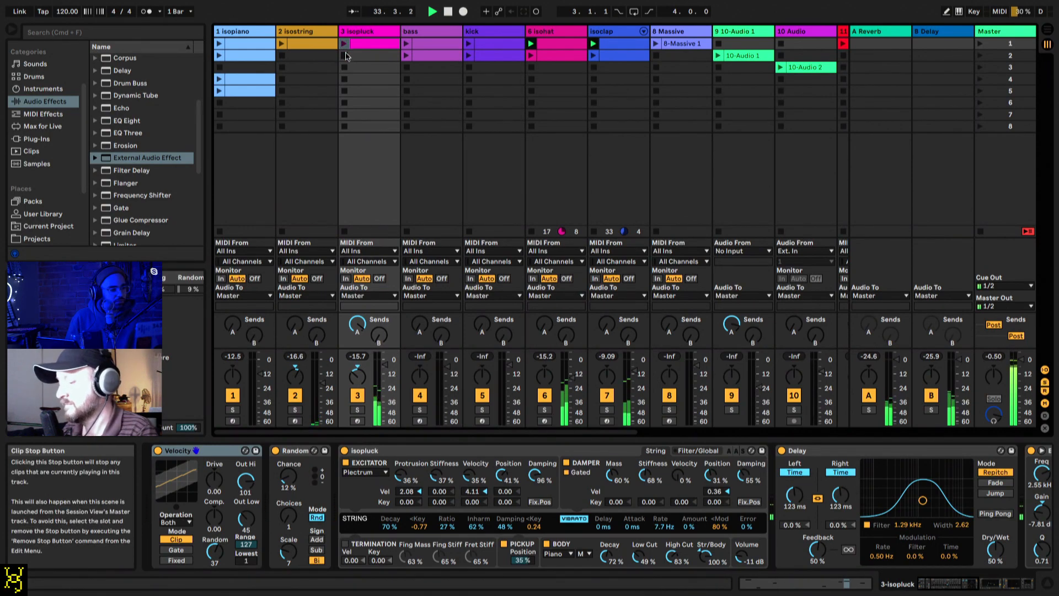
# Step: Stop the clips playing on the isohat and isoclap tracks
pyautogui.hscroll(2, 461, 88)
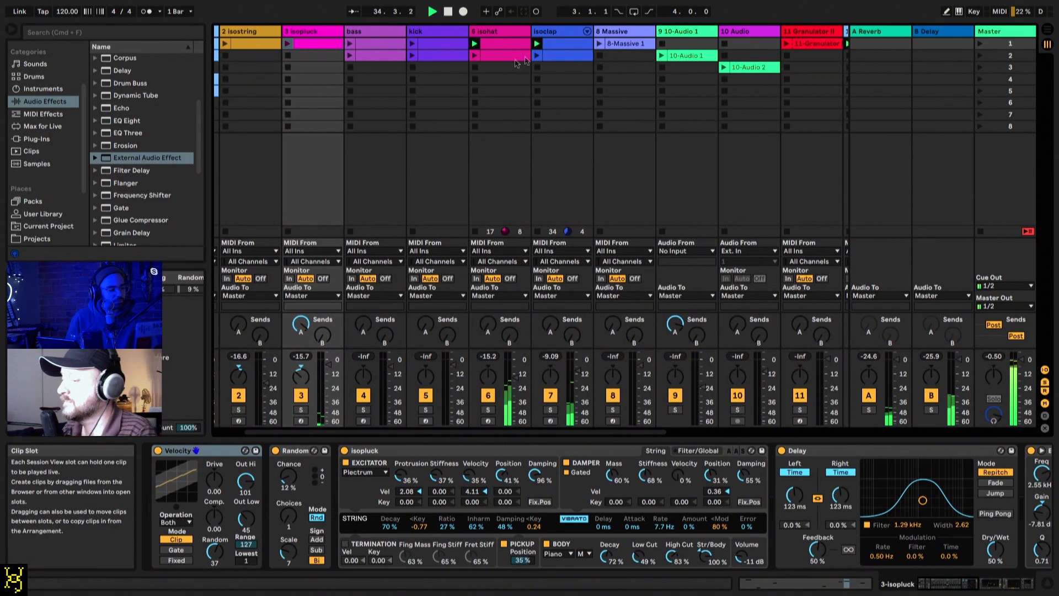
pyautogui.click(476, 68)
pyautogui.click(538, 68)
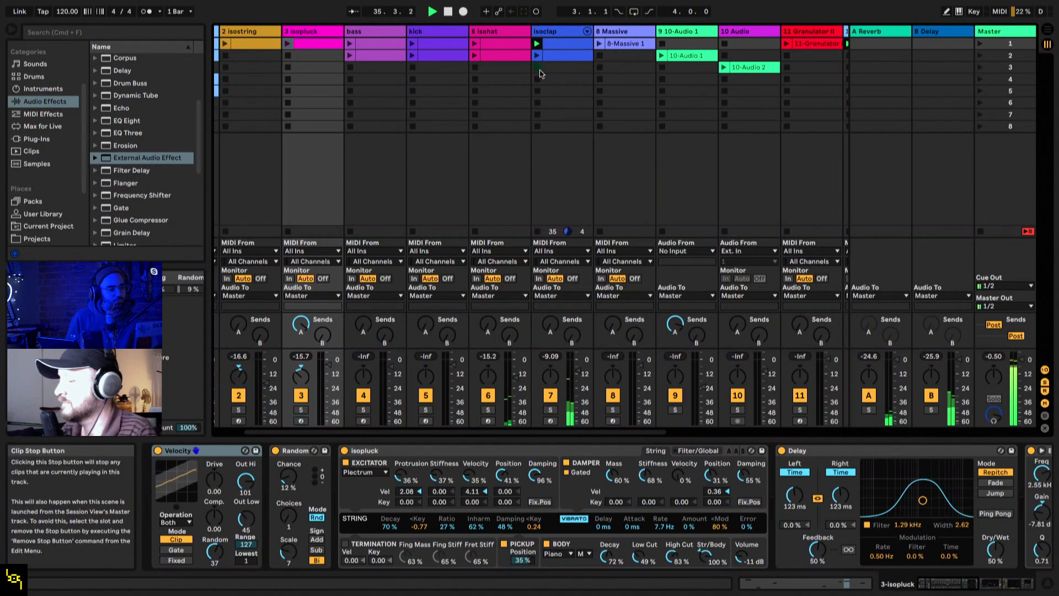
# Step: Audition the 8-Massive 1 clip on the Massive track and stop it
pyautogui.hscroll(3, 540, 71)
pyautogui.hscroll(2, 540, 71)
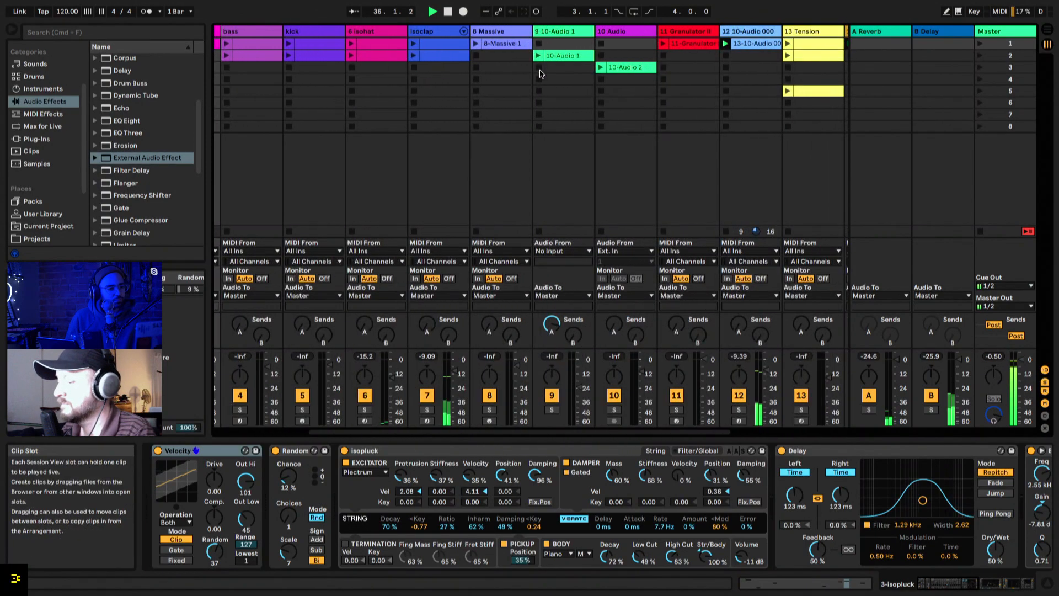
pyautogui.click(474, 46)
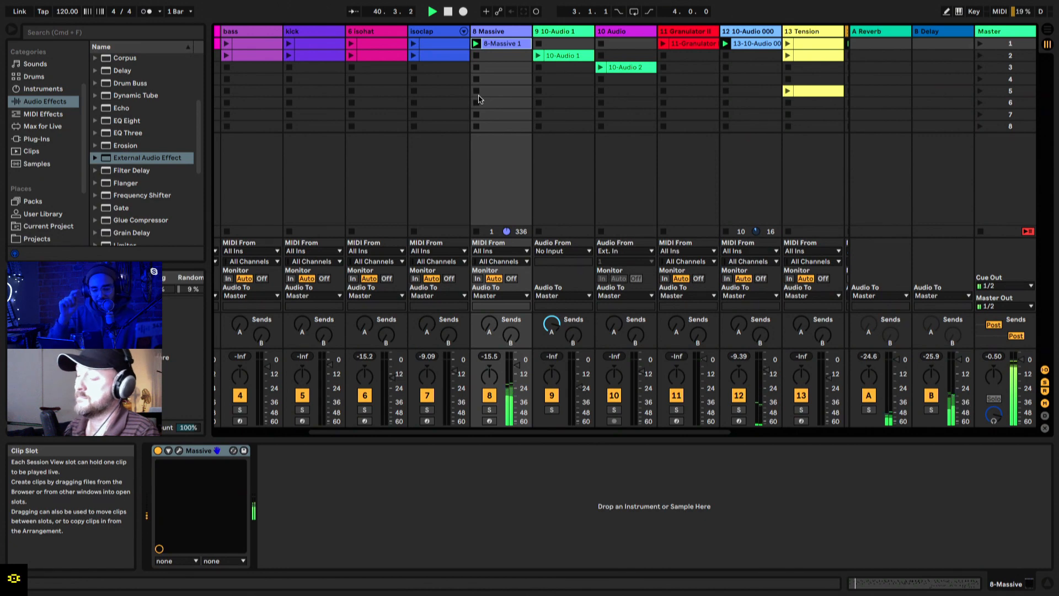
pyautogui.click(476, 57)
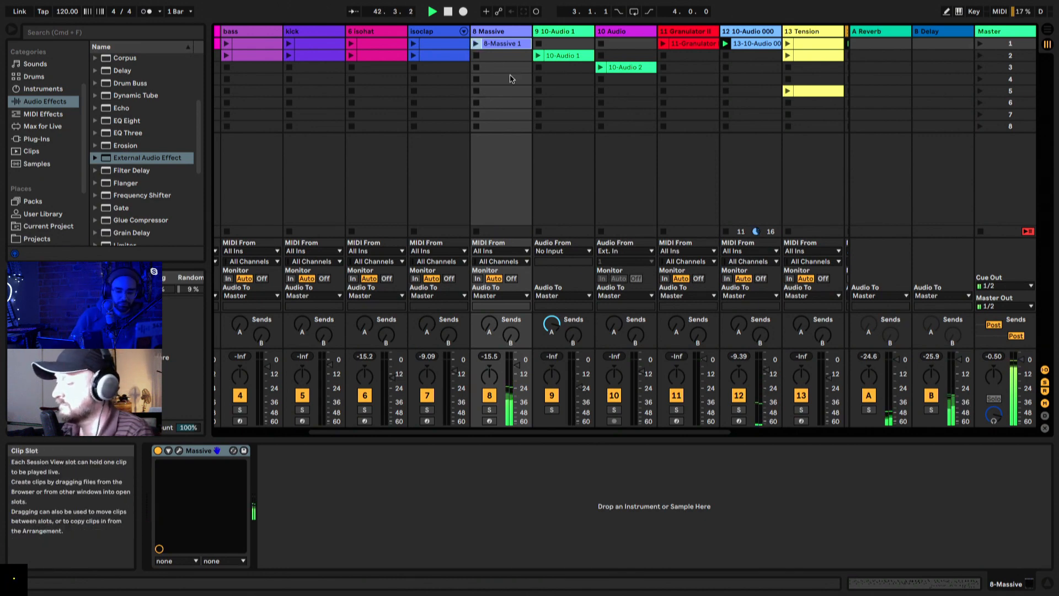
pyautogui.click(525, 102)
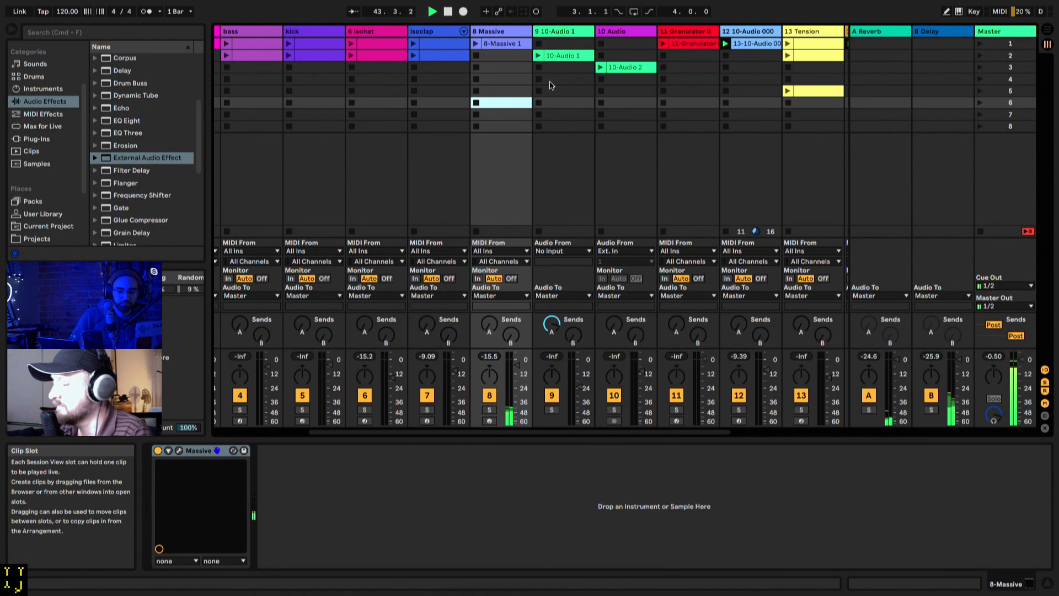
# Step: Audition the clip on the Granulator II track and stop it
pyautogui.hscroll(3, 530, 83)
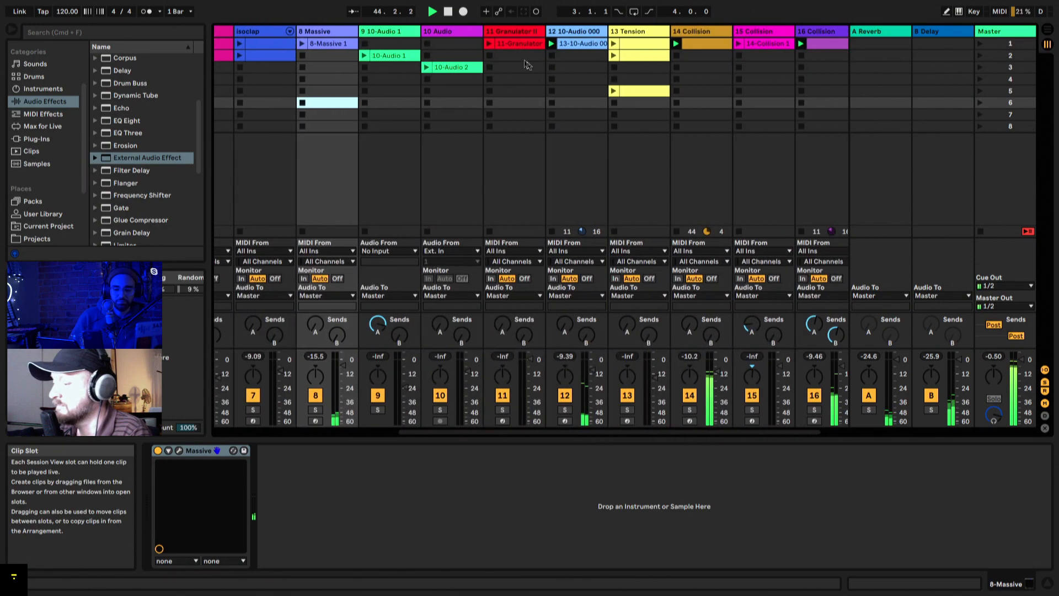
pyautogui.click(489, 43)
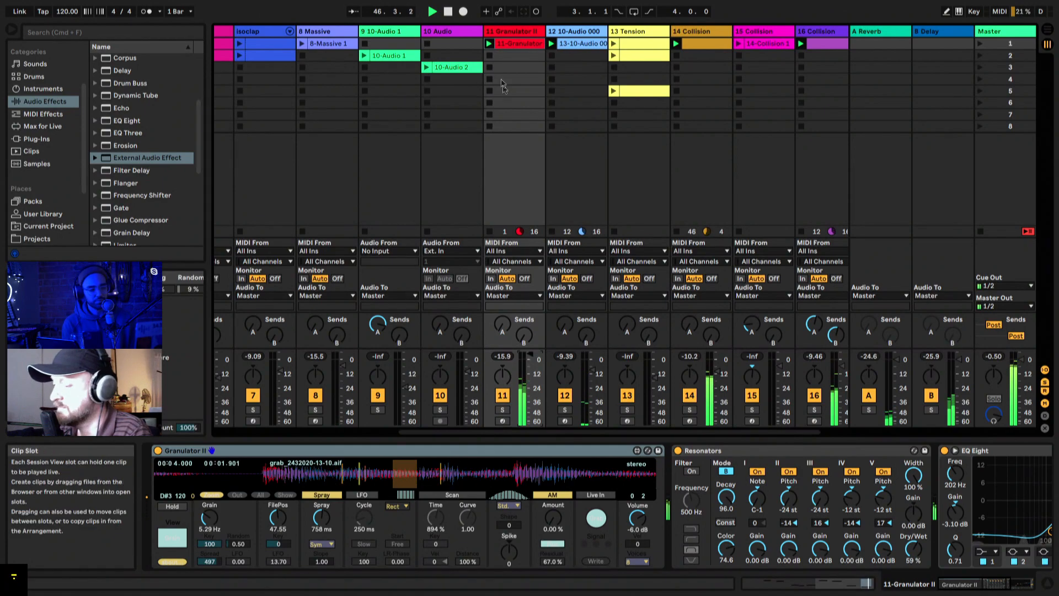
pyautogui.click(490, 56)
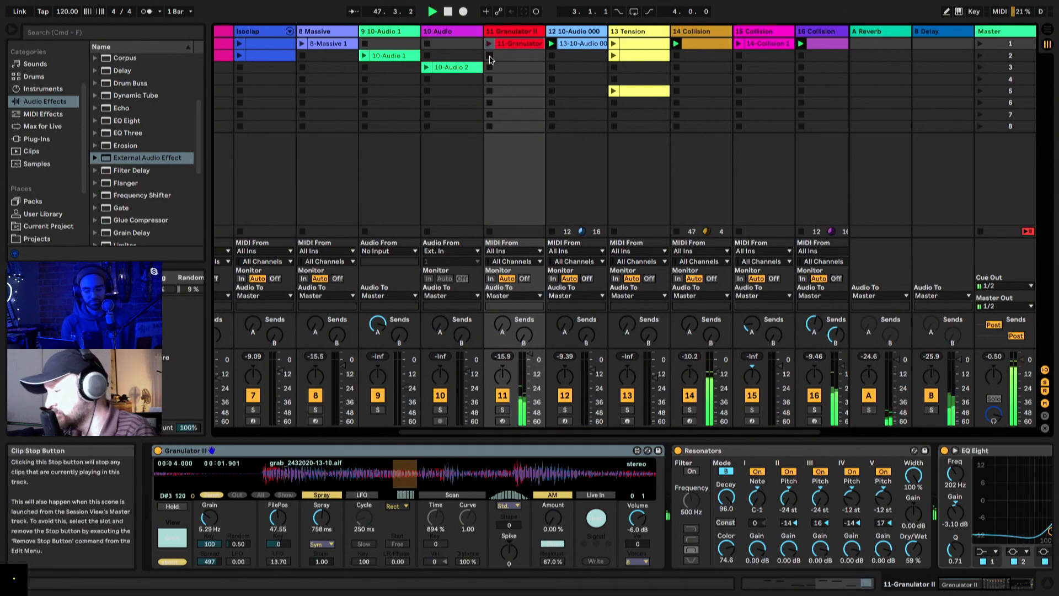
# Step: Launch the first Tension clip, switch to the second one, and raise the Tension track volume slightly
pyautogui.hscroll(1, 633, 123)
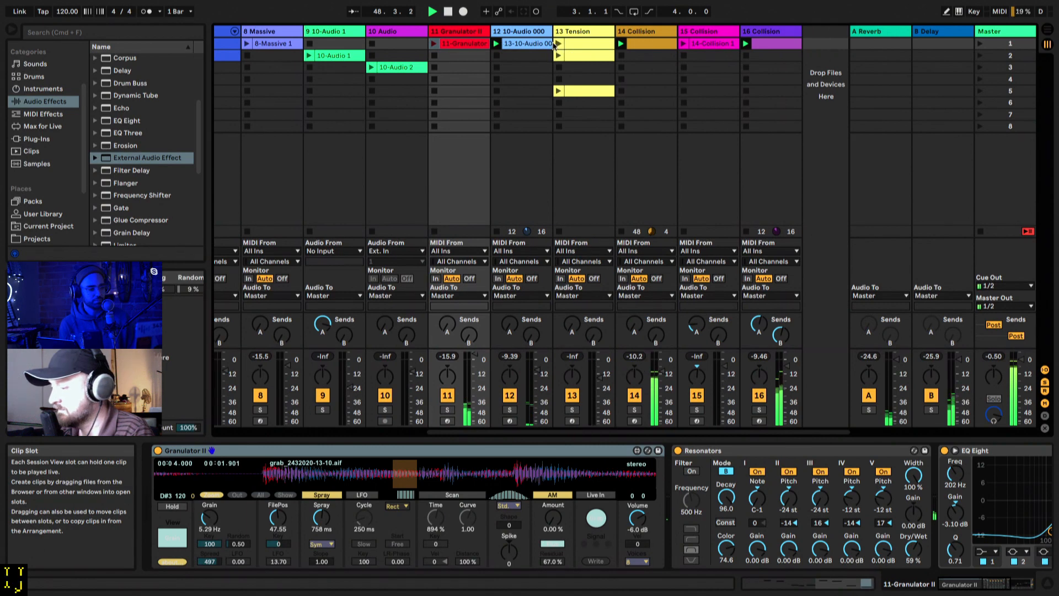
pyautogui.click(558, 43)
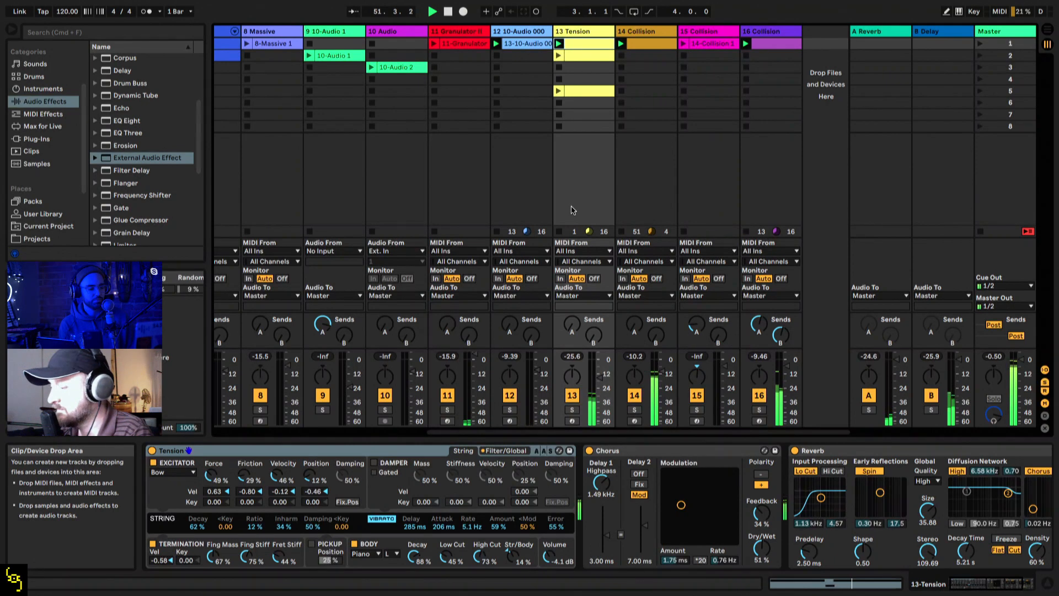
pyautogui.click(558, 56)
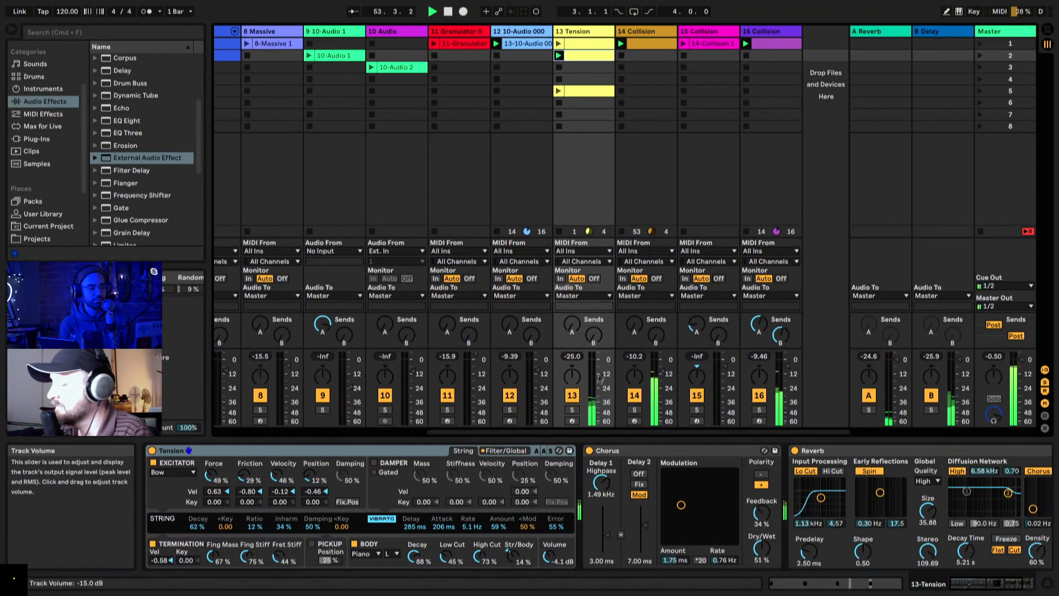
pyautogui.moveTo(600, 378); pyautogui.dragTo(600, 376)
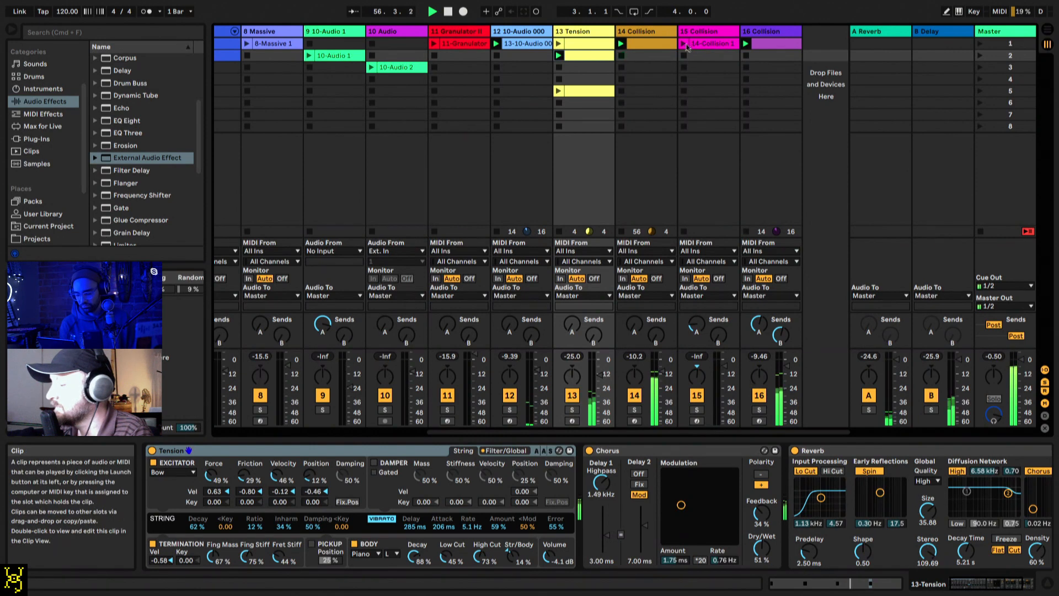
# Step: Launch the clips on Collision tracks 15 and 14, turning up track 15, and stop the clip on Collision track 16
pyautogui.click(688, 48)
pyautogui.moveTo(696, 356); pyautogui.dragTo(697, 344)
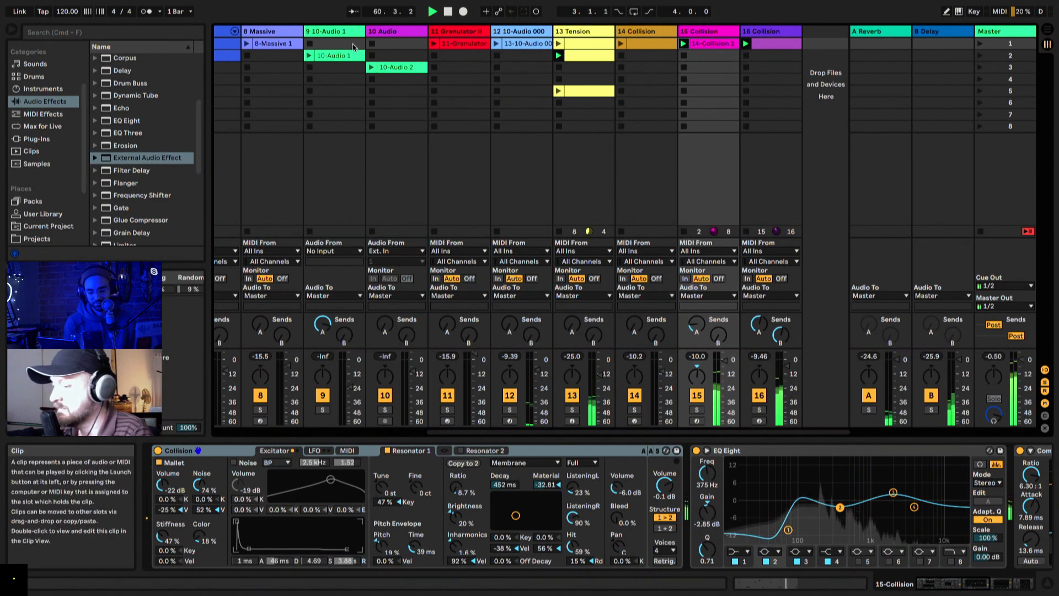
pyautogui.click(622, 43)
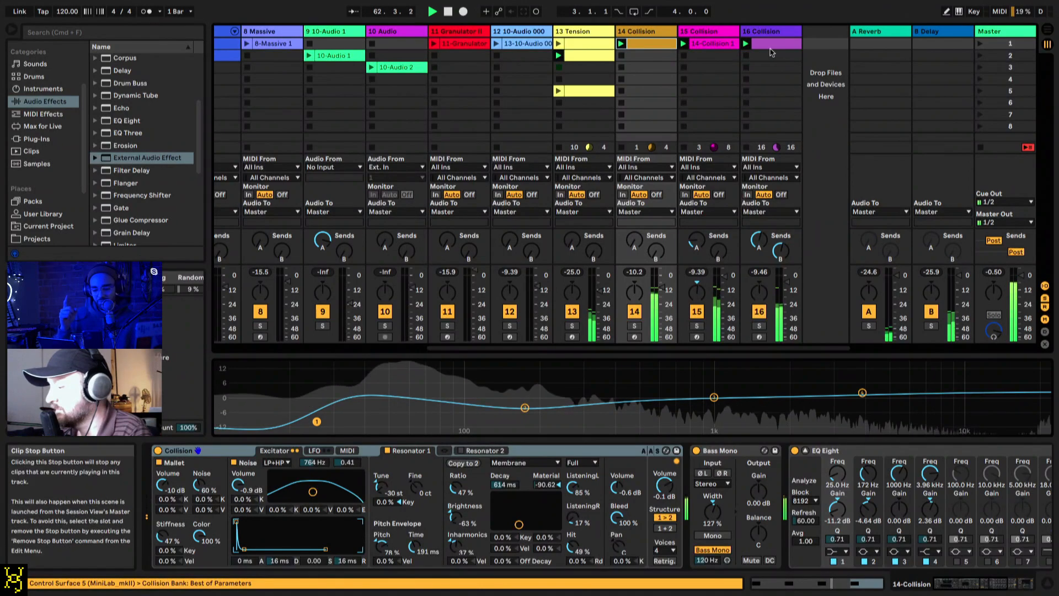
pyautogui.click(745, 56)
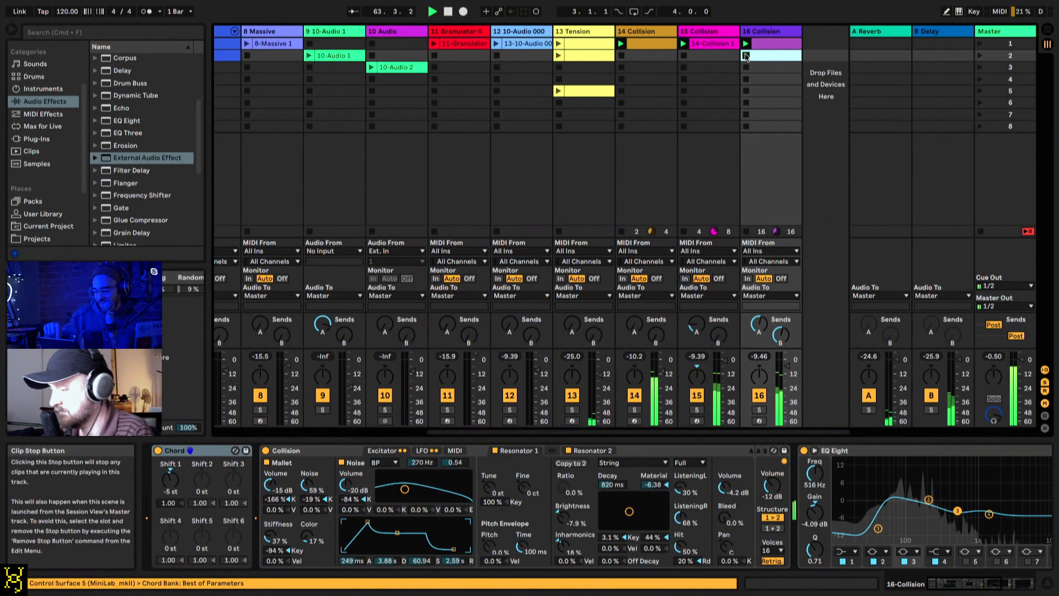
# Step: Launch the first isohat, isoclap and bass clips, and raise the bass track volume to about -2.6 dB
pyautogui.hscroll(-3, 353, 138)
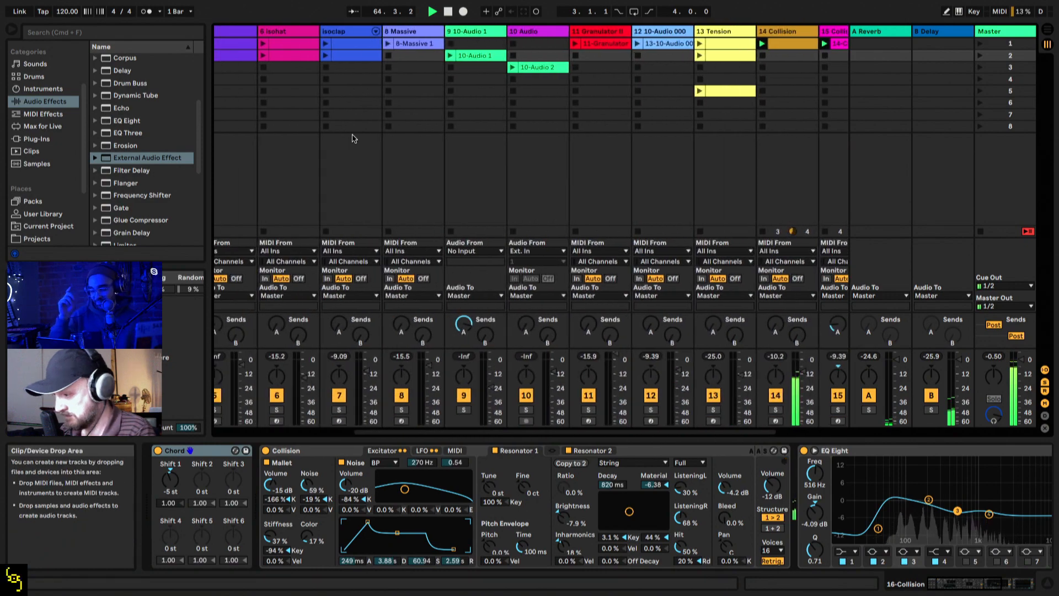
pyautogui.hscroll(-1, 353, 138)
pyautogui.hscroll(-2, 359, 105)
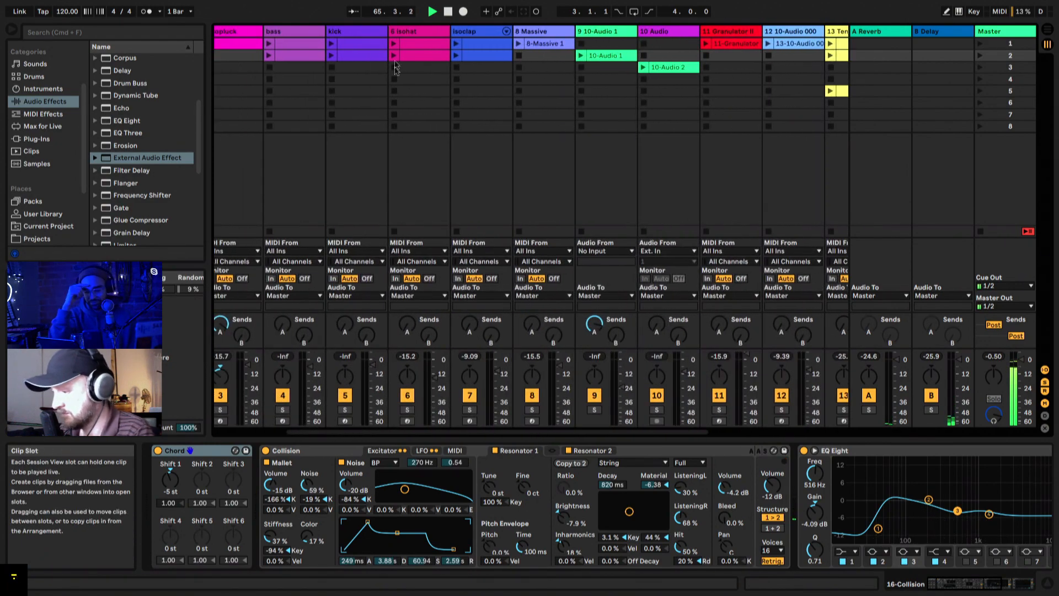
pyautogui.click(393, 44)
pyautogui.click(457, 43)
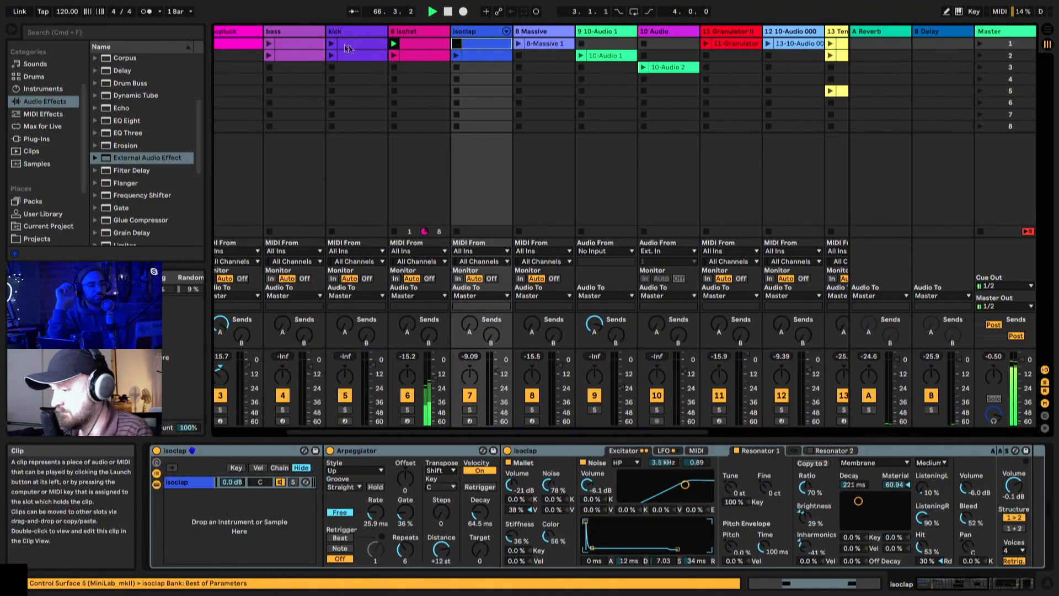
pyautogui.click(268, 44)
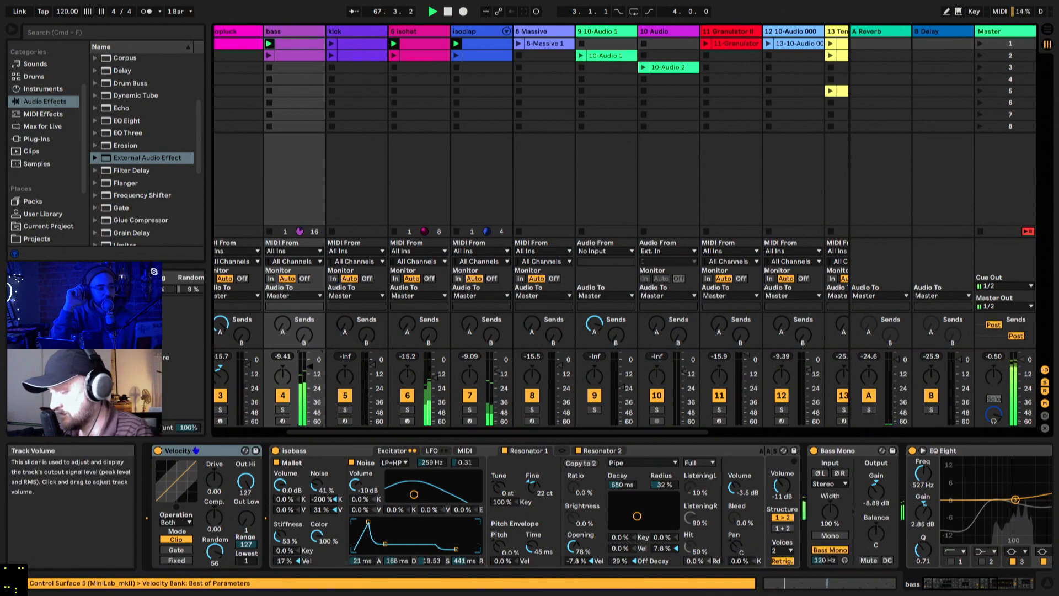
pyautogui.moveTo(307, 365); pyautogui.dragTo(309, 361)
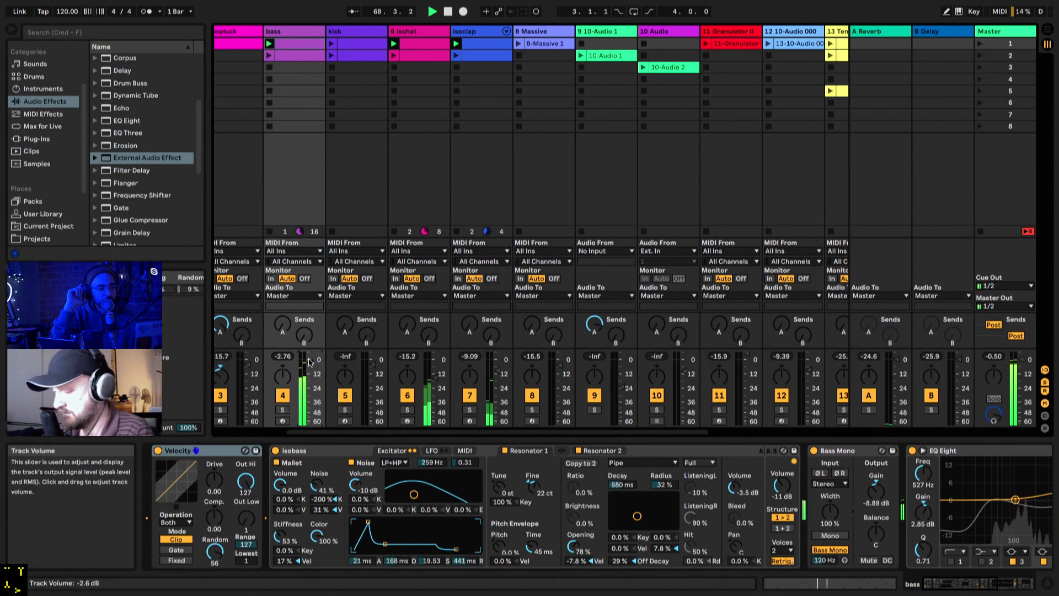
# Step: Look through the set's tracks, opening the 10-Audio 1 clip's sample view and the Granulator II track's devices
pyautogui.hscroll(-3, 271, 176)
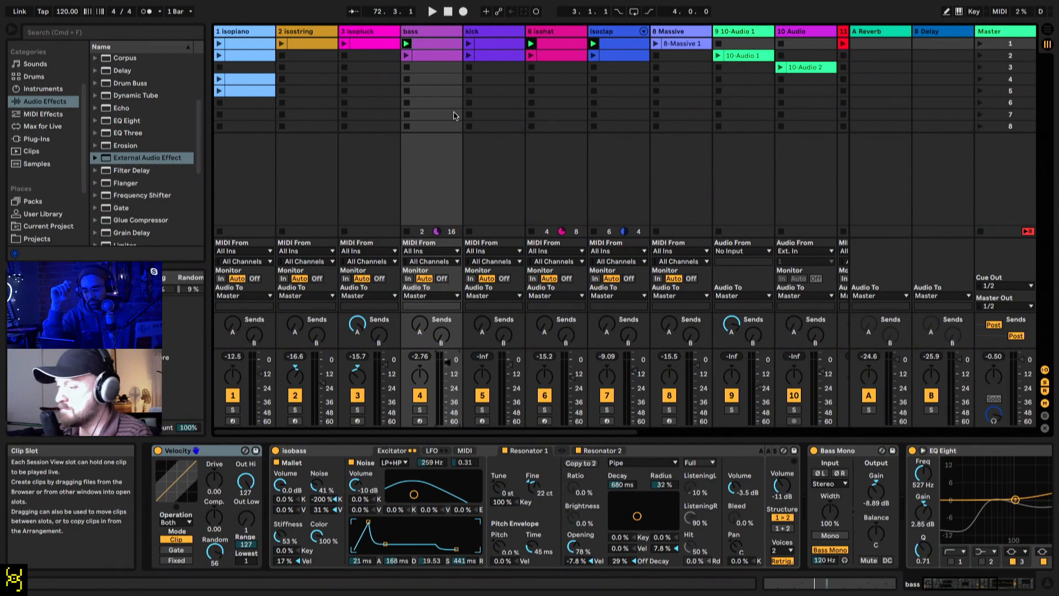
pyautogui.hscroll(5, 453, 115)
pyautogui.hscroll(4, 454, 116)
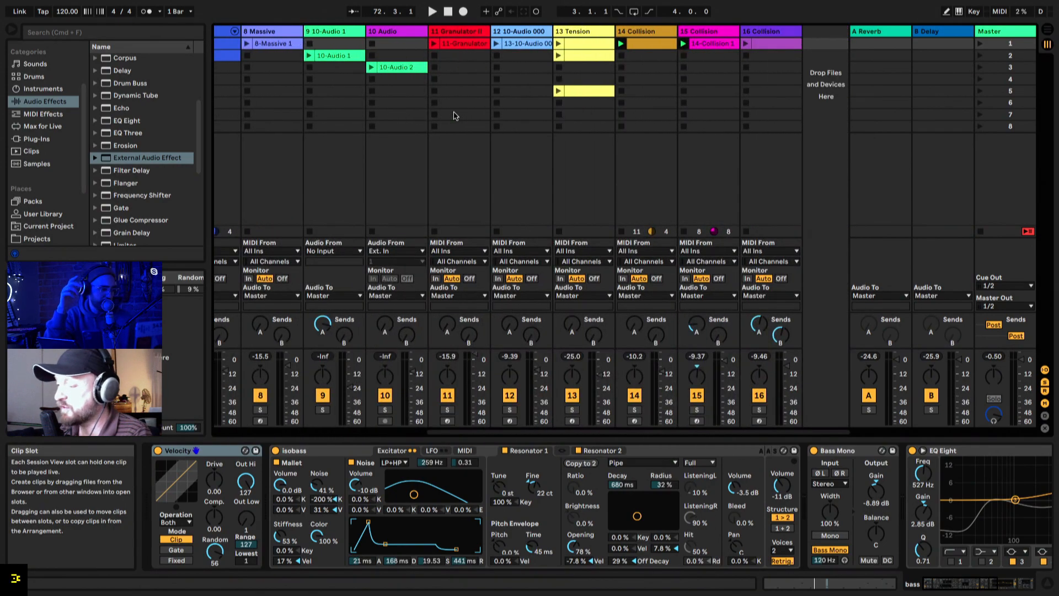
pyautogui.hscroll(-5, 454, 115)
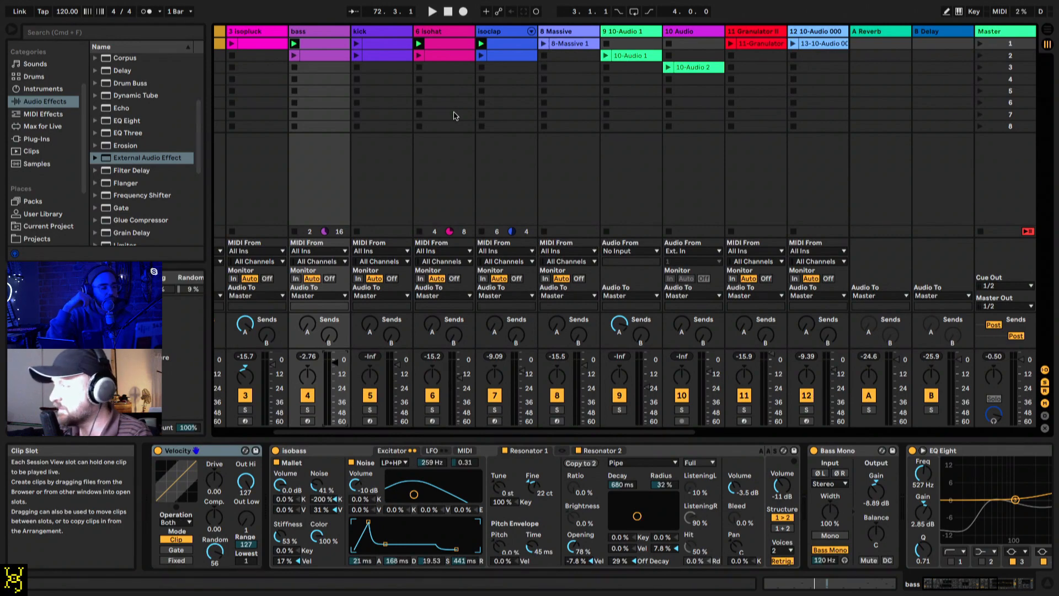
pyautogui.hscroll(4, 453, 115)
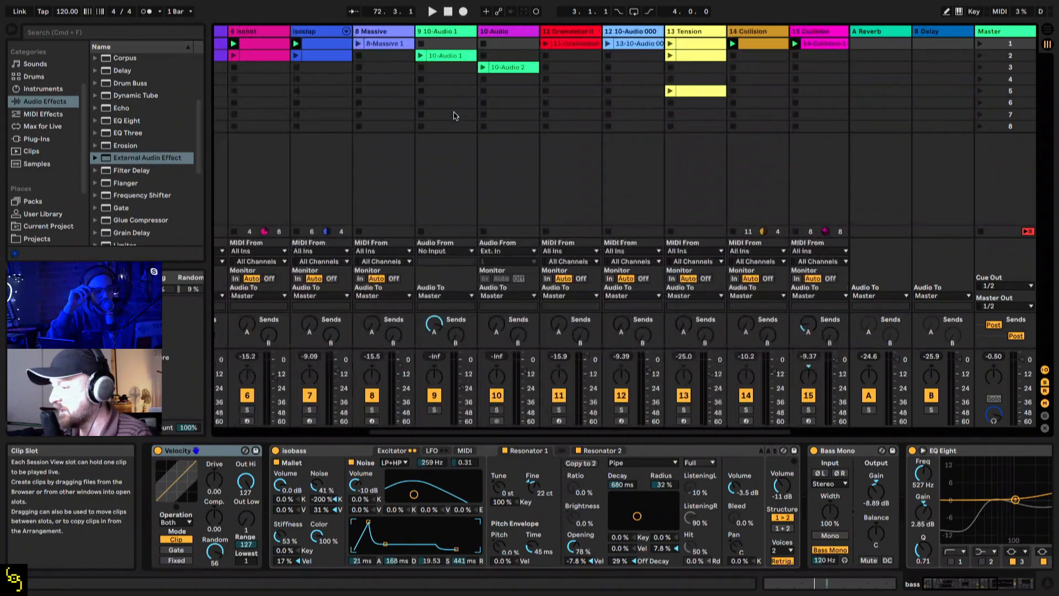
pyautogui.click(407, 62)
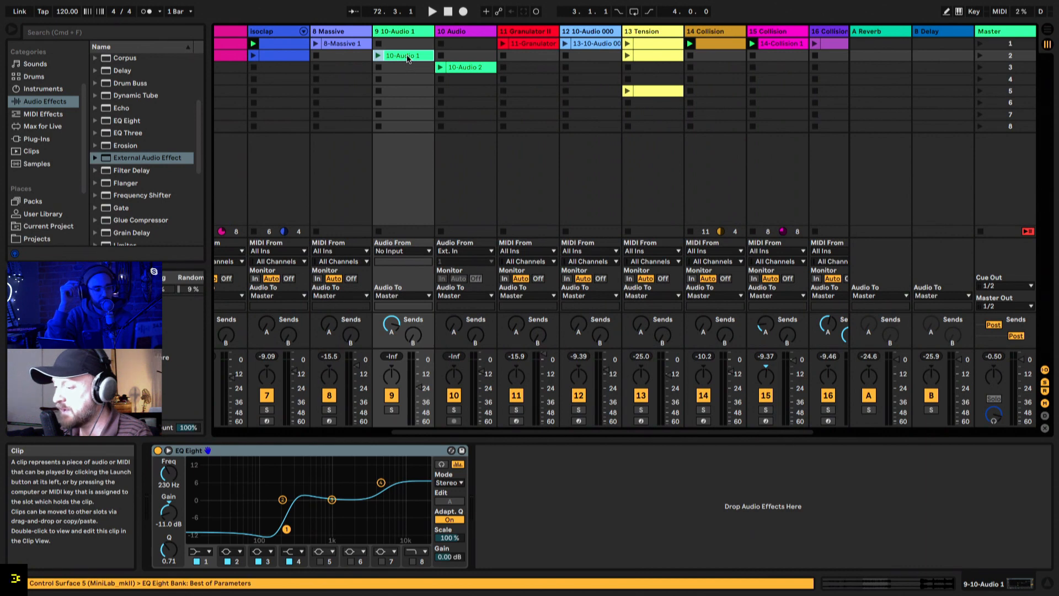
pyautogui.doubleClick(407, 59)
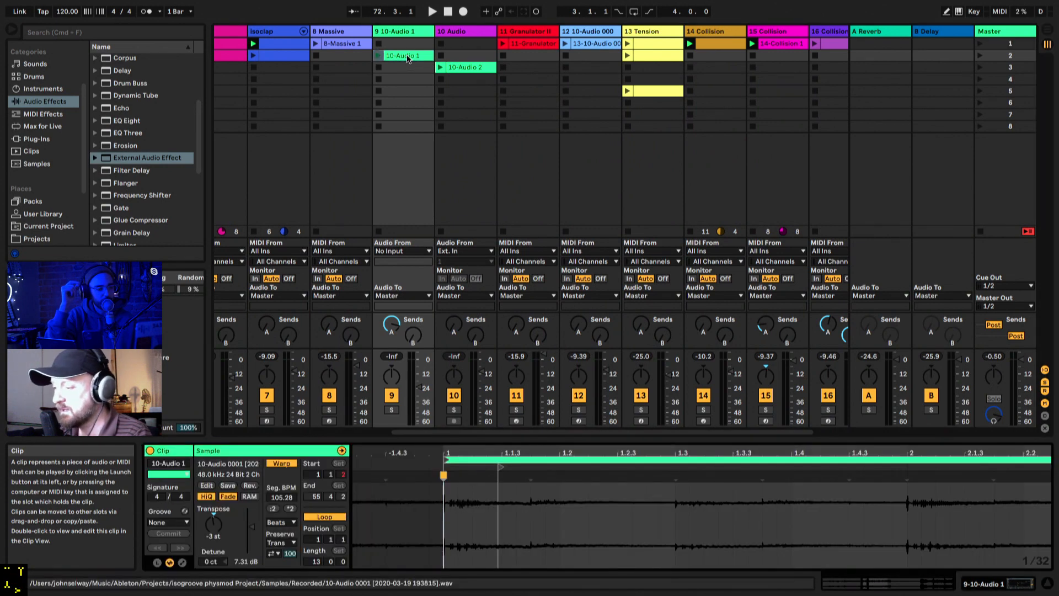
pyautogui.click(526, 33)
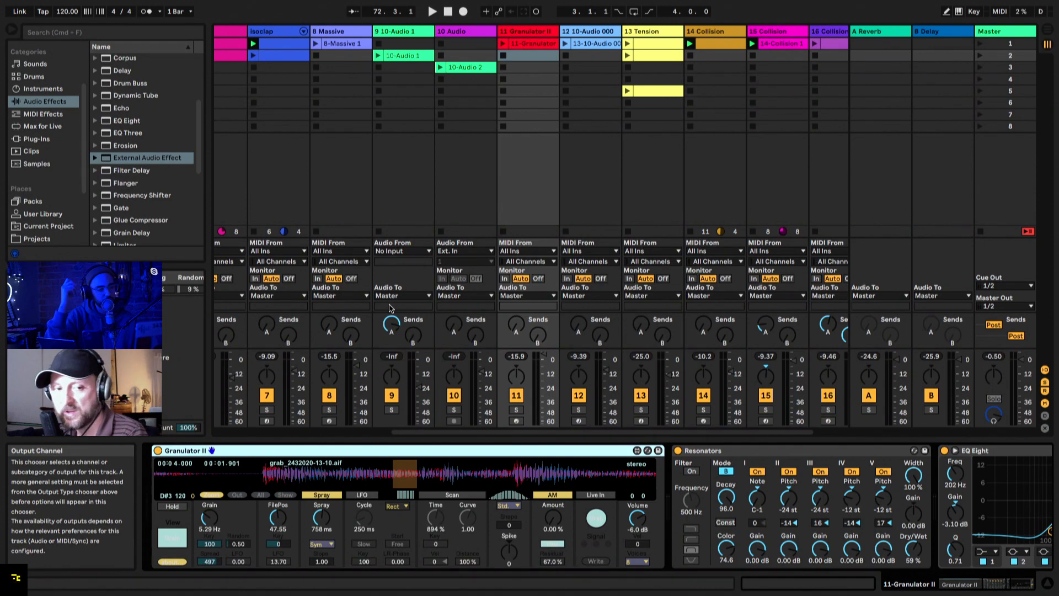
pyautogui.hscroll(2, 568, 142)
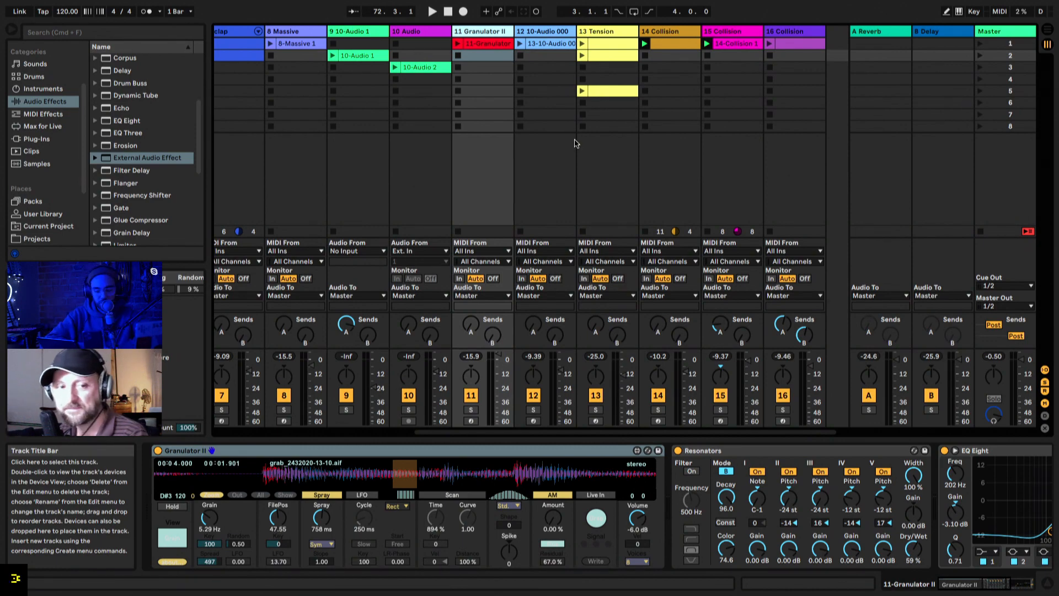
# Step: Solo the isopiano track and display its device chain
pyautogui.hscroll(-6, 574, 142)
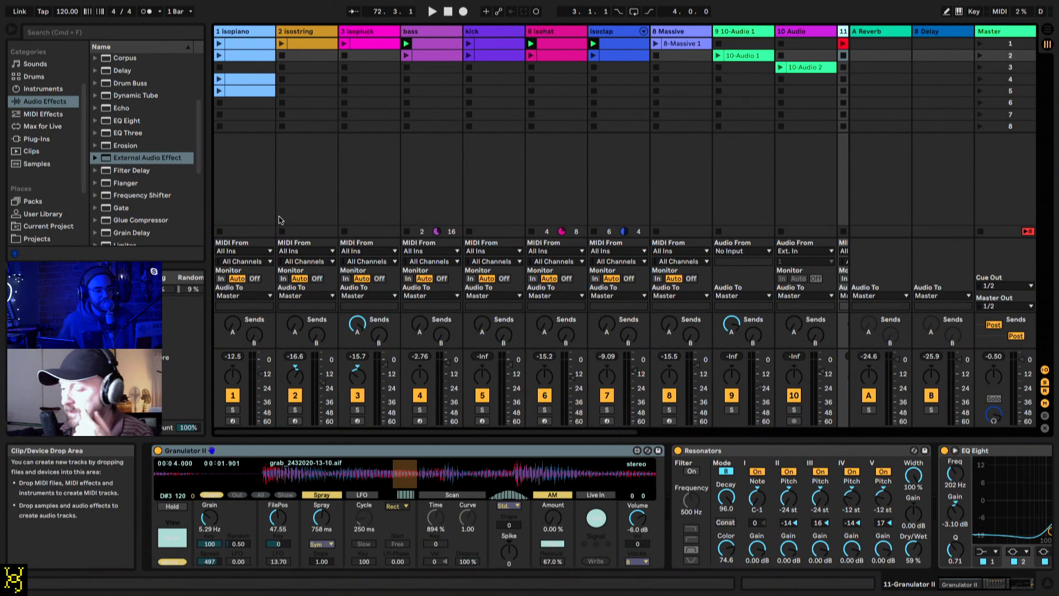
pyautogui.click(233, 411)
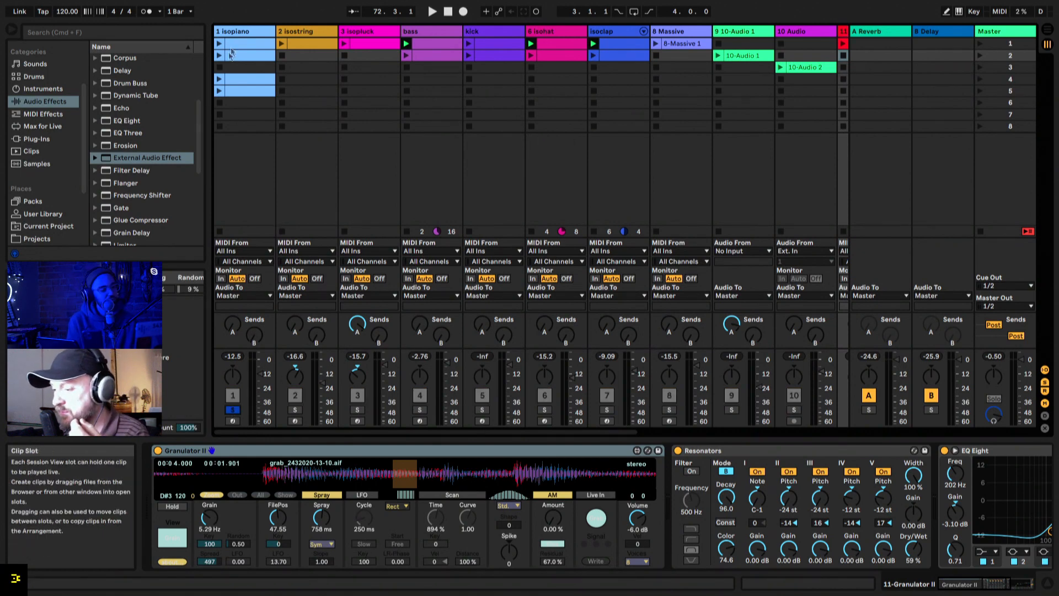
pyautogui.click(242, 33)
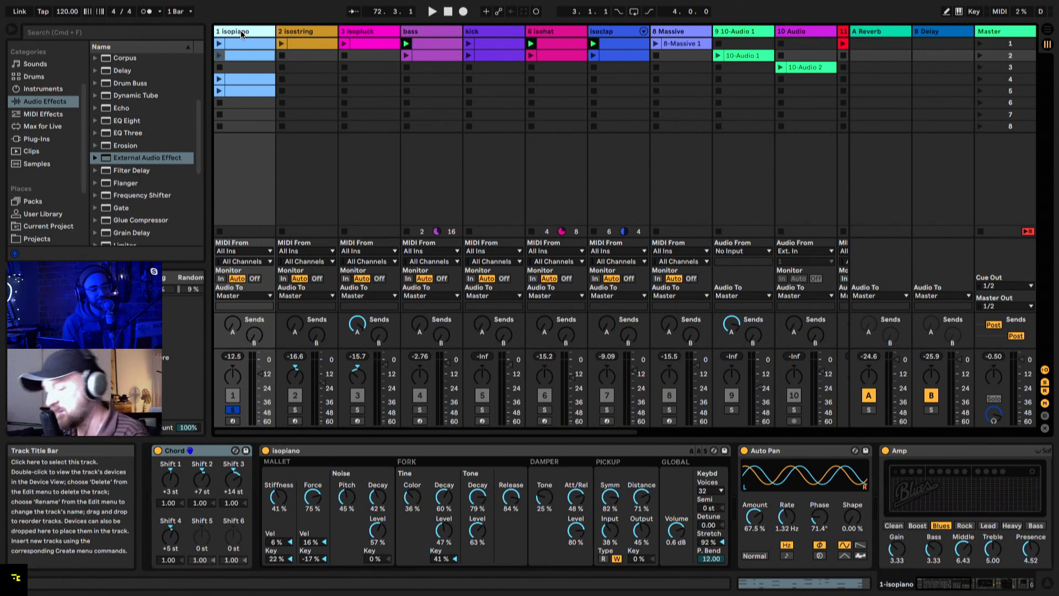
# Step: Add a MIDI track with the Electric instrument after isopiano and solo it in place of isopiano
pyautogui.press('super+shift+t')
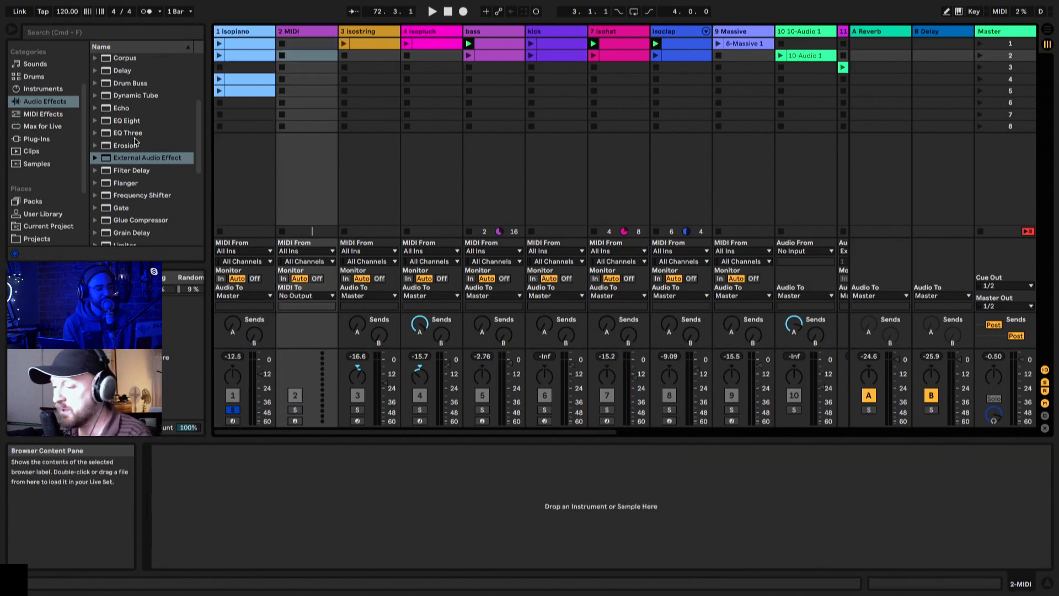
pyautogui.click(49, 93)
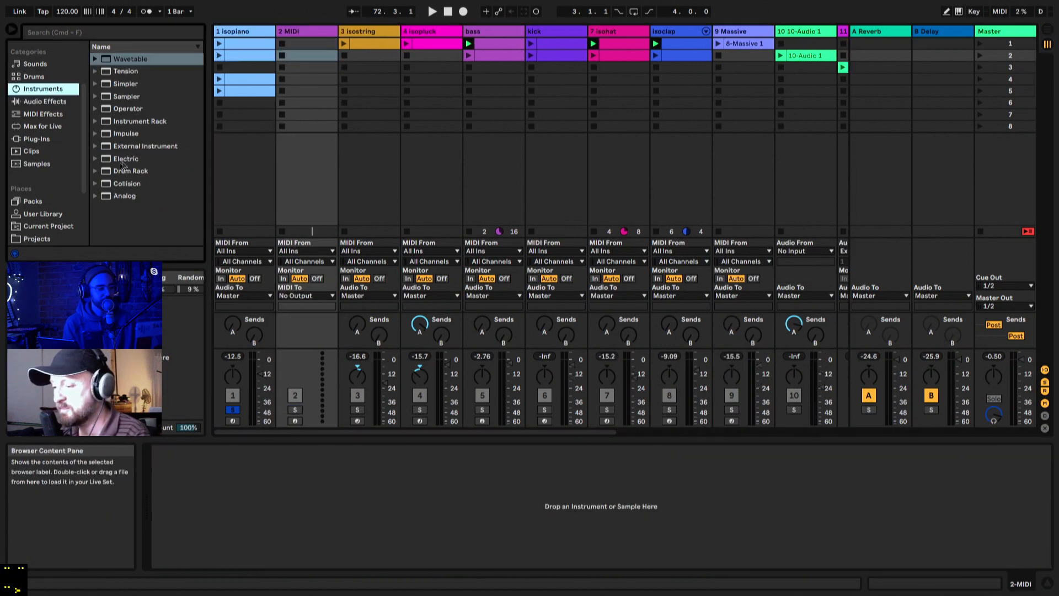
pyautogui.doubleClick(108, 159)
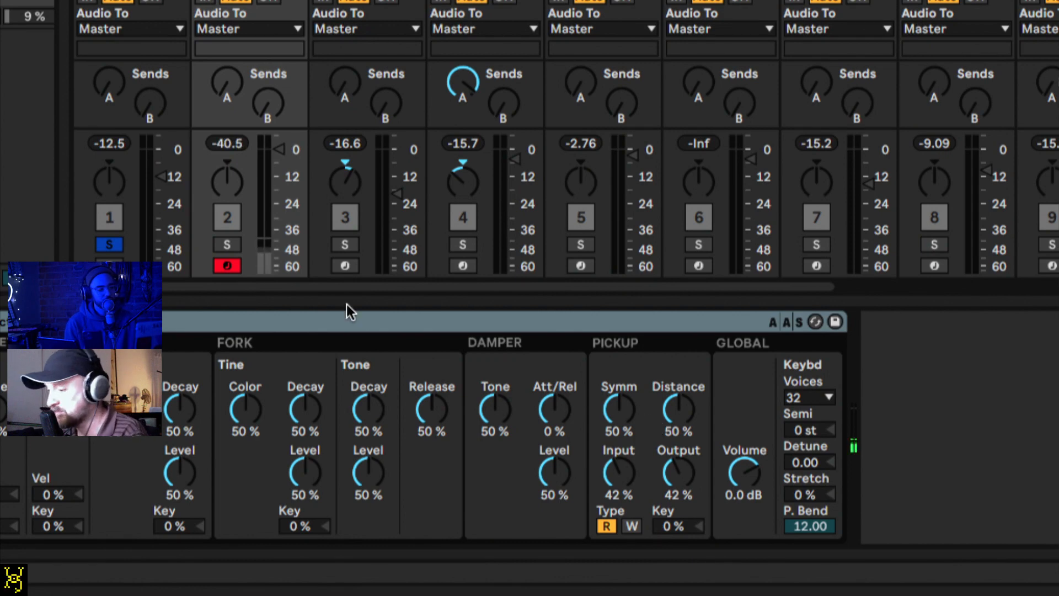
pyautogui.click(227, 244)
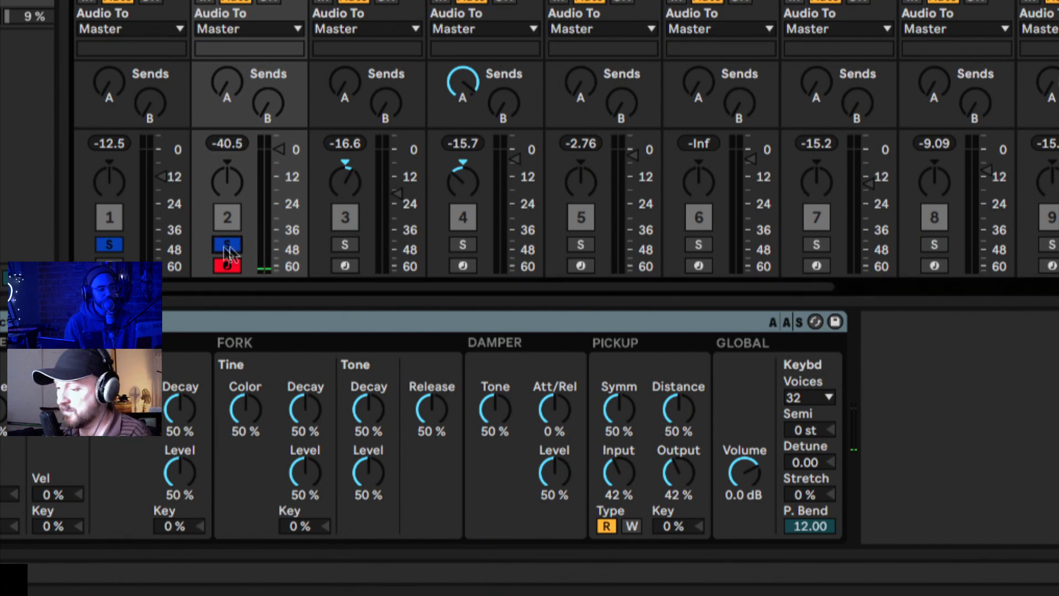
pyautogui.click(109, 244)
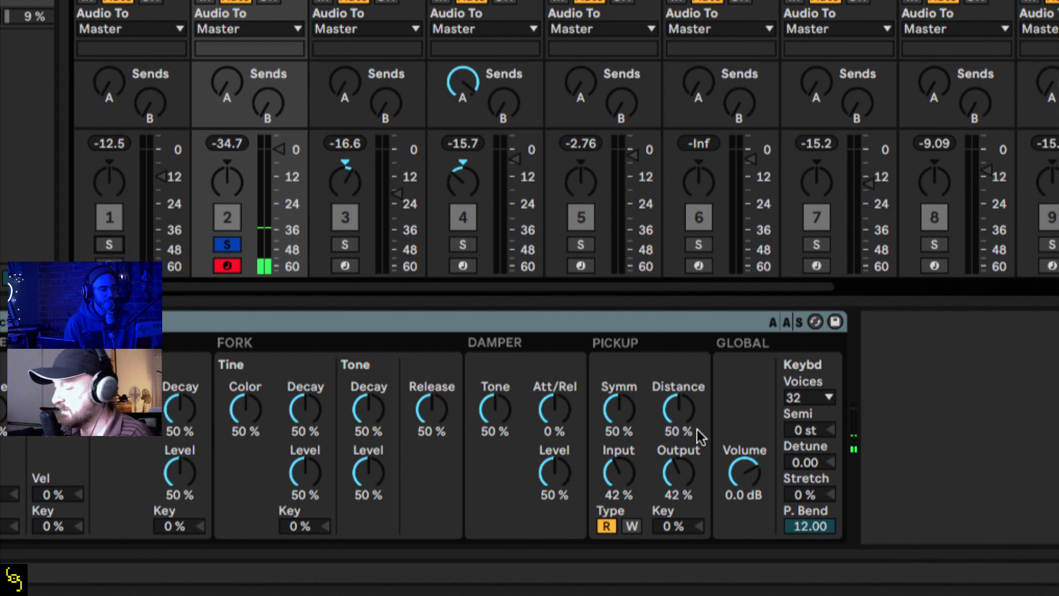
# Step: Set Electric's mallet stiffness to about 89% and force to about 62%, and bring its global volume to -7.0 dB
pyautogui.click(740, 494)
pyautogui.moveTo(748, 475); pyautogui.dragTo(748, 464)
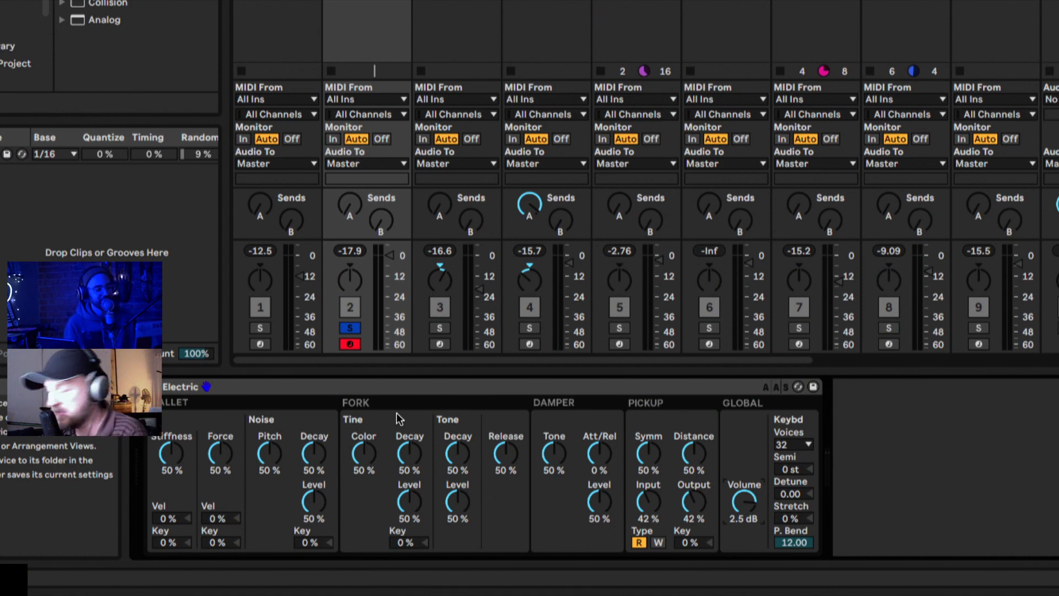
pyautogui.moveTo(171, 461); pyautogui.dragTo(171, 418)
pyautogui.moveTo(208, 456); pyautogui.dragTo(208, 443)
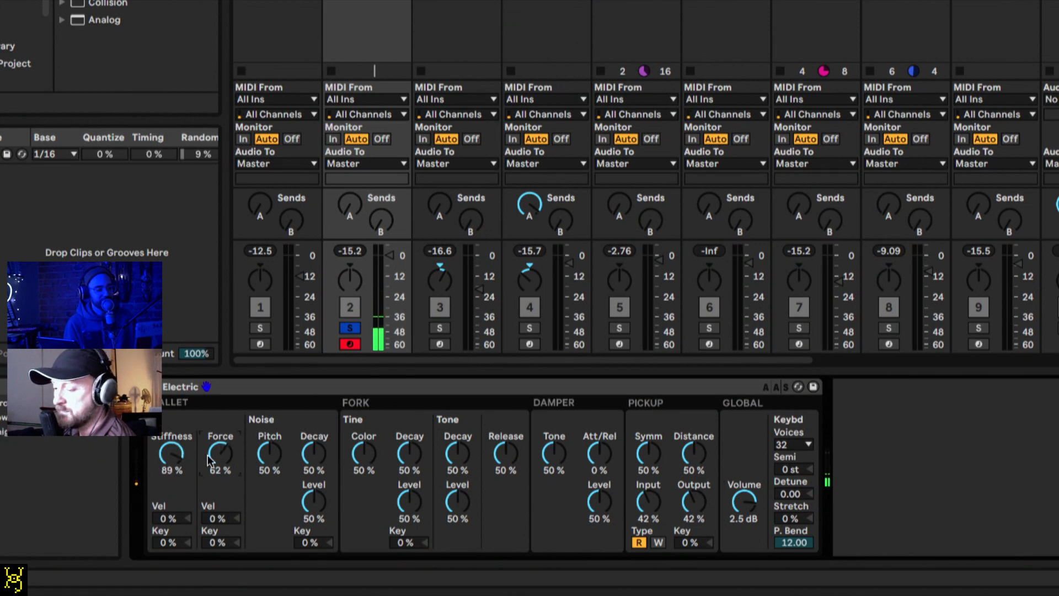
pyautogui.moveTo(755, 505); pyautogui.dragTo(756, 522)
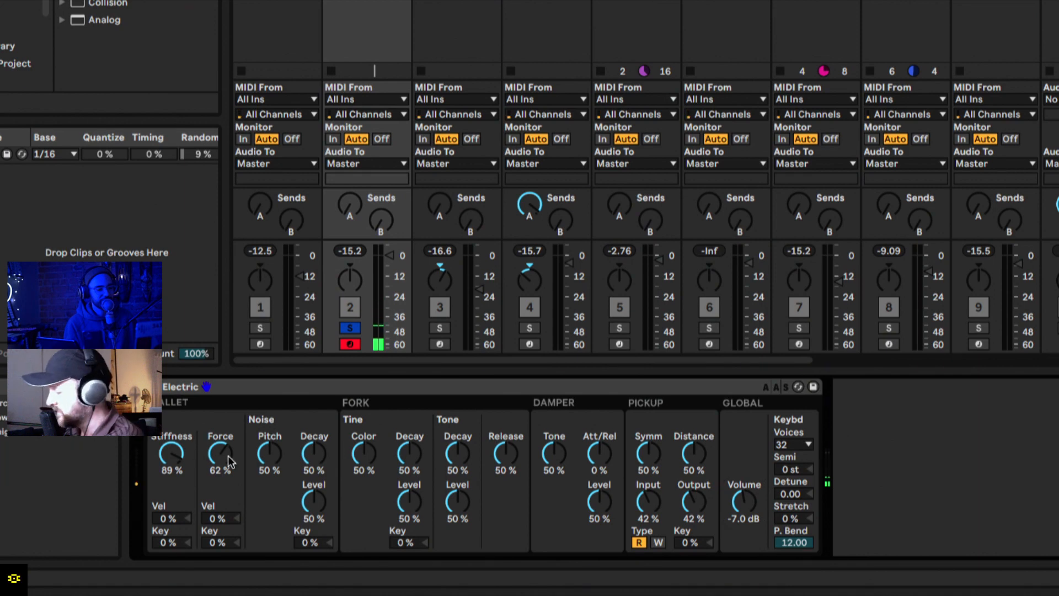
# Step: Raise Electric's mallet force to about 87%, noise pitch to 86% and fork tine color to 55%
pyautogui.moveTo(221, 464)
pyautogui.mouseDown()
pyautogui.moveTo(221, 444)
pyautogui.moveTo(173, 469)
pyautogui.moveTo(172, 501)
pyautogui.moveTo(172, 455)
pyautogui.moveTo(220, 462)
pyautogui.mouseUp()
pyautogui.moveTo(269, 455); pyautogui.dragTo(270, 439)
pyautogui.moveTo(362, 454)
pyautogui.mouseDown()
pyautogui.moveTo(361, 473)
pyautogui.moveTo(361, 444)
pyautogui.mouseUp()
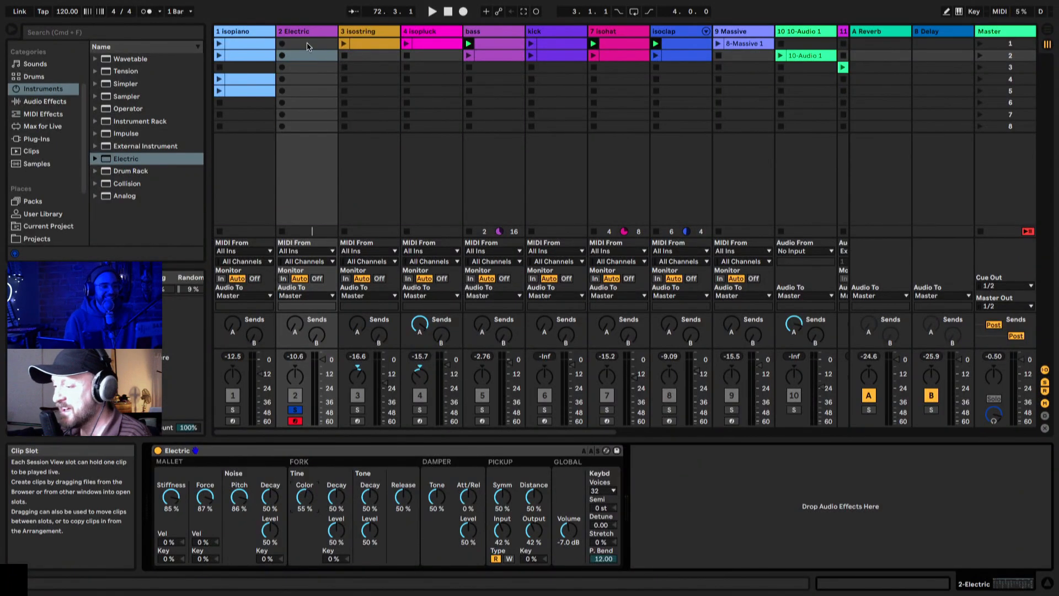
# Step: Create a MIDI clip in the Electric track's first slot and enter a C1 sixteenth note at the start in an enlarged note editor
pyautogui.doubleClick(307, 44)
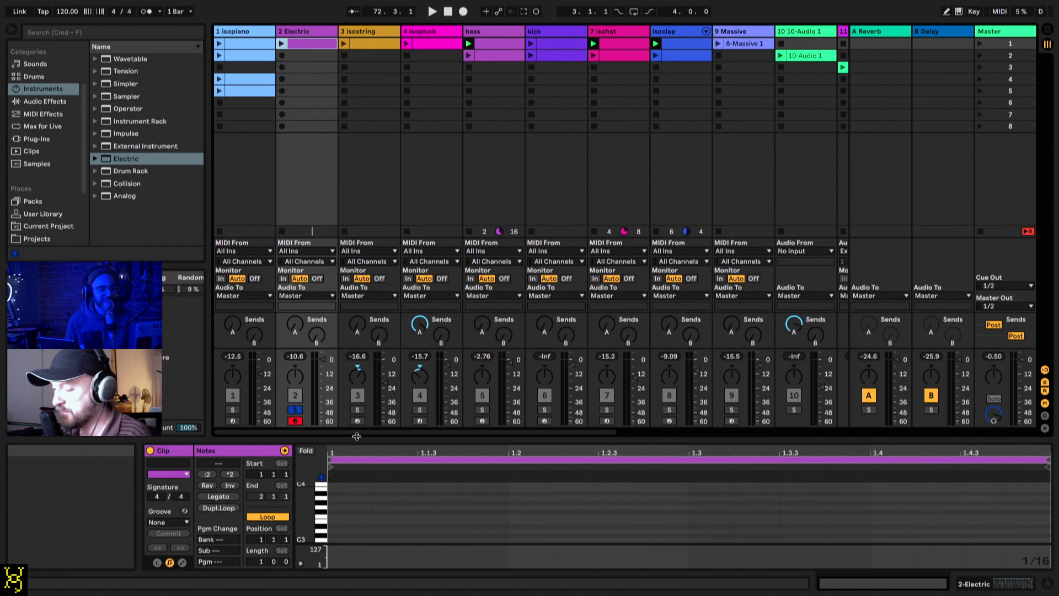
pyautogui.moveTo(357, 439); pyautogui.dragTo(379, 208)
pyautogui.click(329, 482)
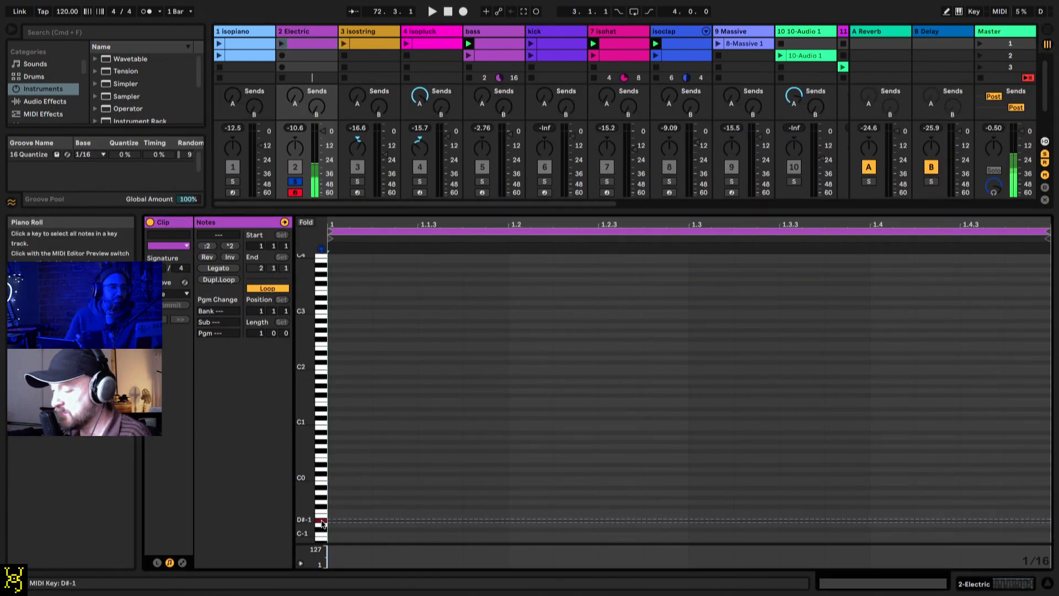
pyautogui.doubleClick(333, 419)
pyautogui.press('Down')
pyautogui.press('Down')
pyautogui.press('Left')
pyautogui.press('Up')
pyautogui.press('Right')
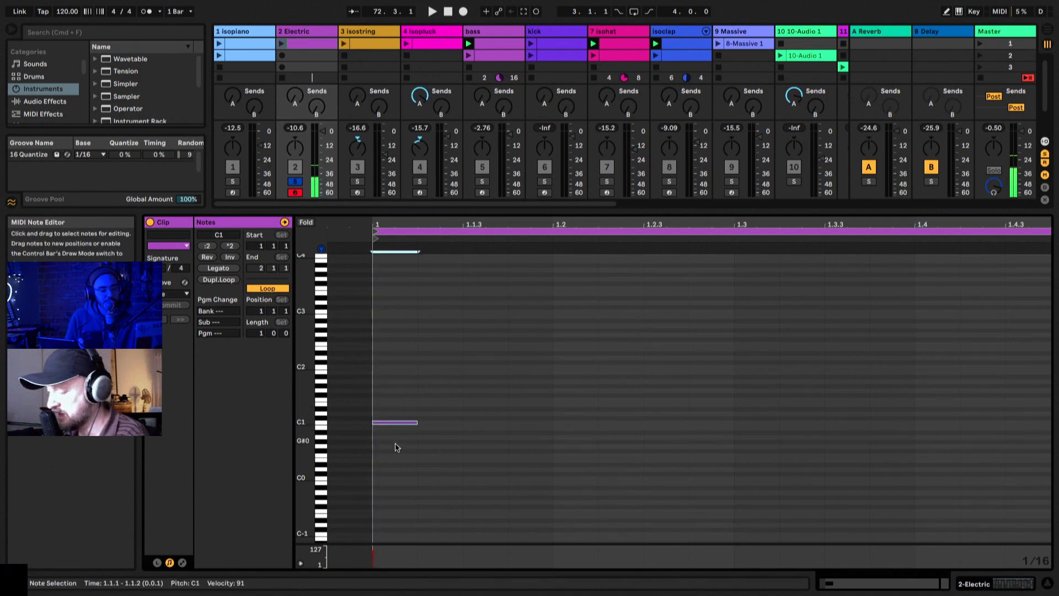
# Step: Duplicate the C1 sixteenth note repeatedly until the one-bar Electric clip is filled
pyautogui.press('super+d')
pyautogui.press('super+d')
pyautogui.press('super+d')
pyautogui.press('super+d')
pyautogui.press('super+d')
pyautogui.press('super+d')
pyautogui.press('super+d')
pyautogui.press('super+d')
pyautogui.press('super+d')
pyautogui.press('super+d')
pyautogui.press('super+d')
pyautogui.press('super+d')
pyautogui.press('super+d')
pyautogui.press('super+d')
pyautogui.press('super+d')
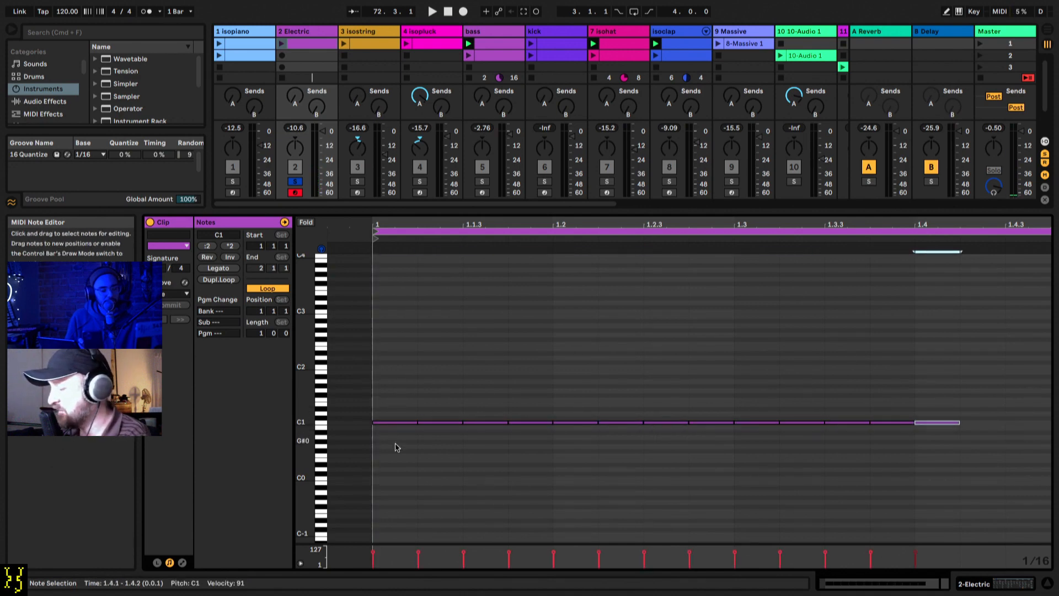
pyautogui.press('super+d')
pyautogui.click(513, 224)
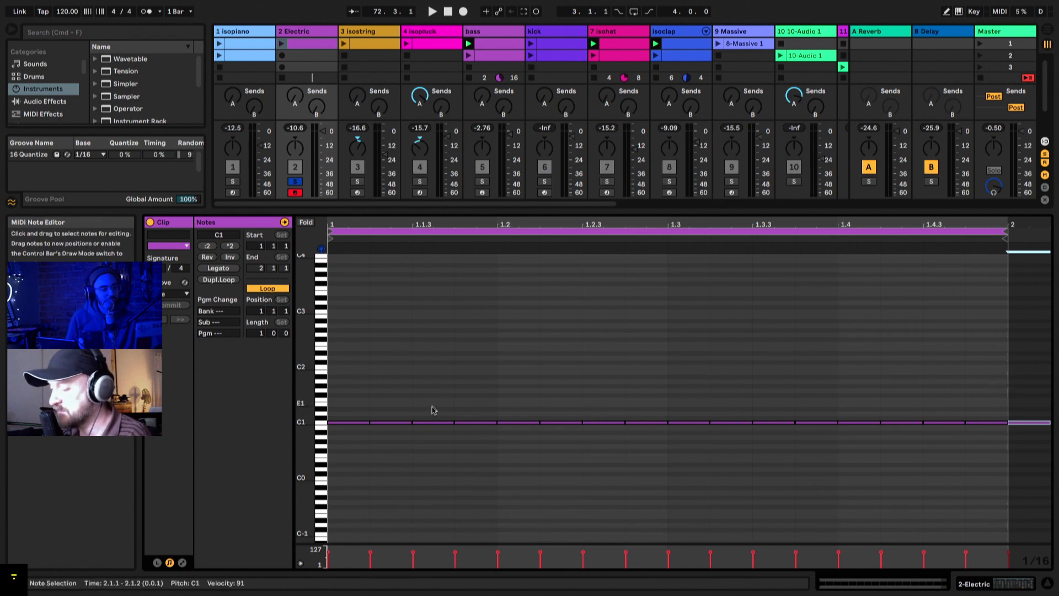
# Step: Insert the Velocity MIDI effect before Electric and set its Random amount to 50
pyautogui.doubleClick(304, 33)
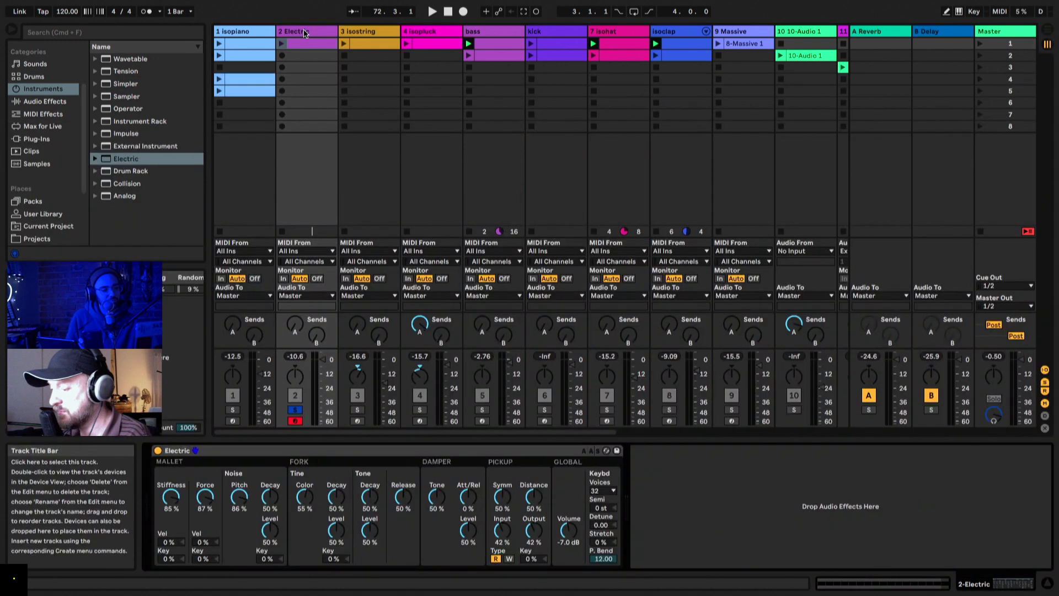
pyautogui.click(41, 114)
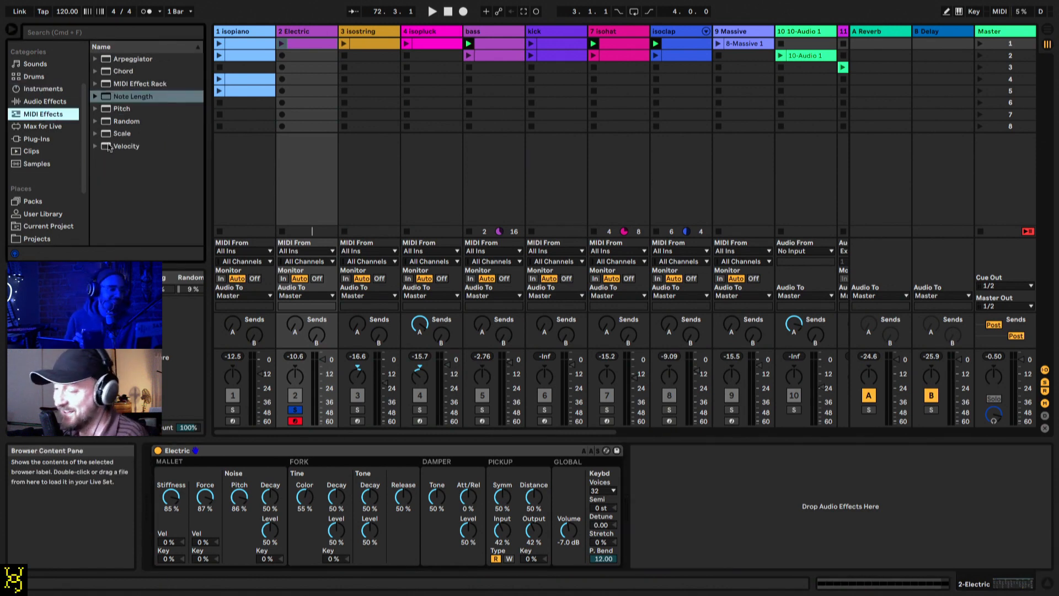
pyautogui.moveTo(110, 148); pyautogui.dragTo(163, 495)
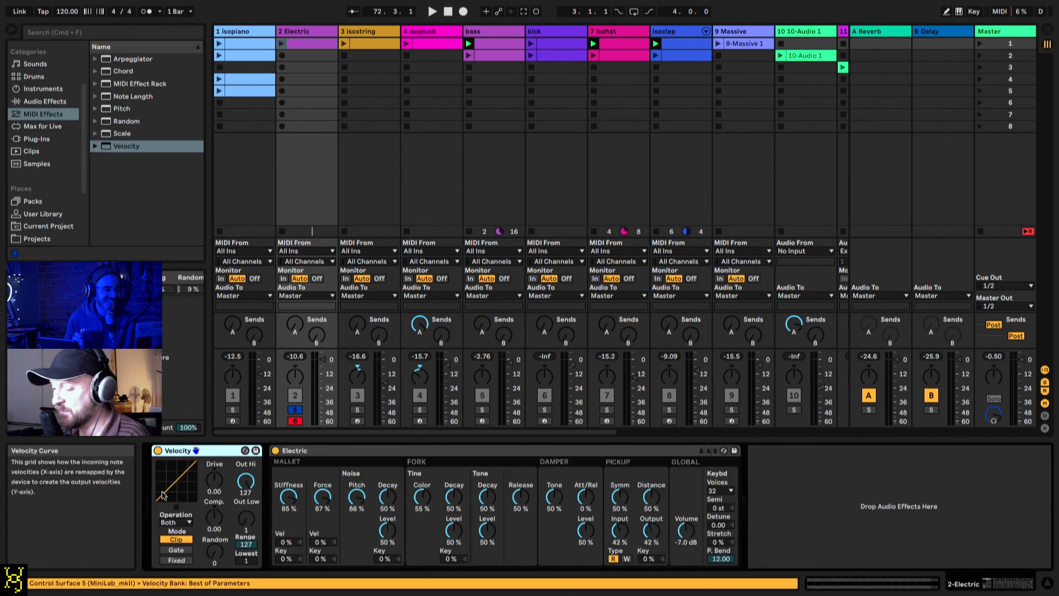
pyautogui.doubleClick(304, 45)
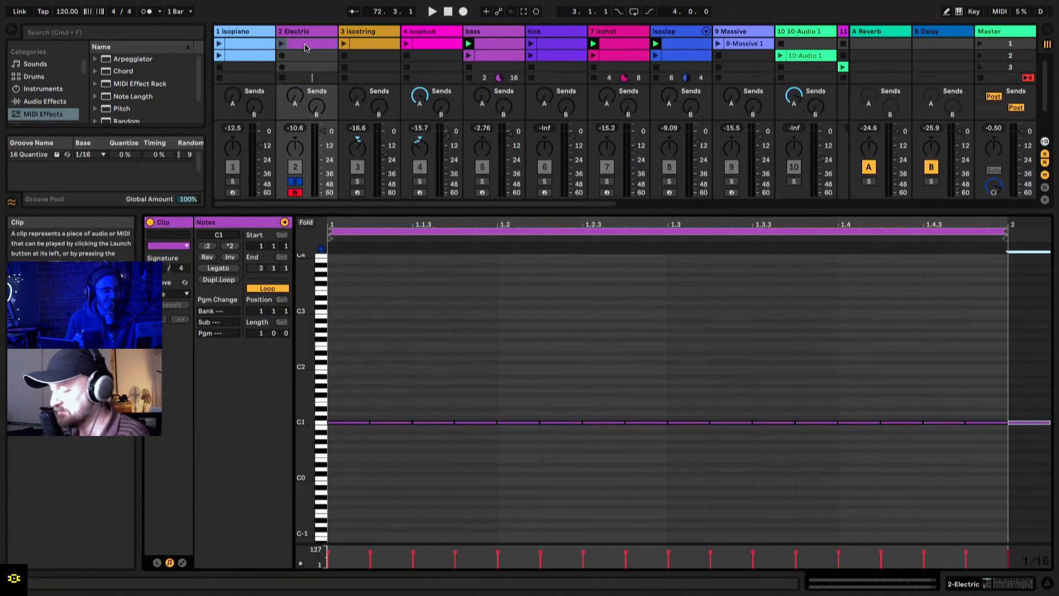
pyautogui.doubleClick(300, 30)
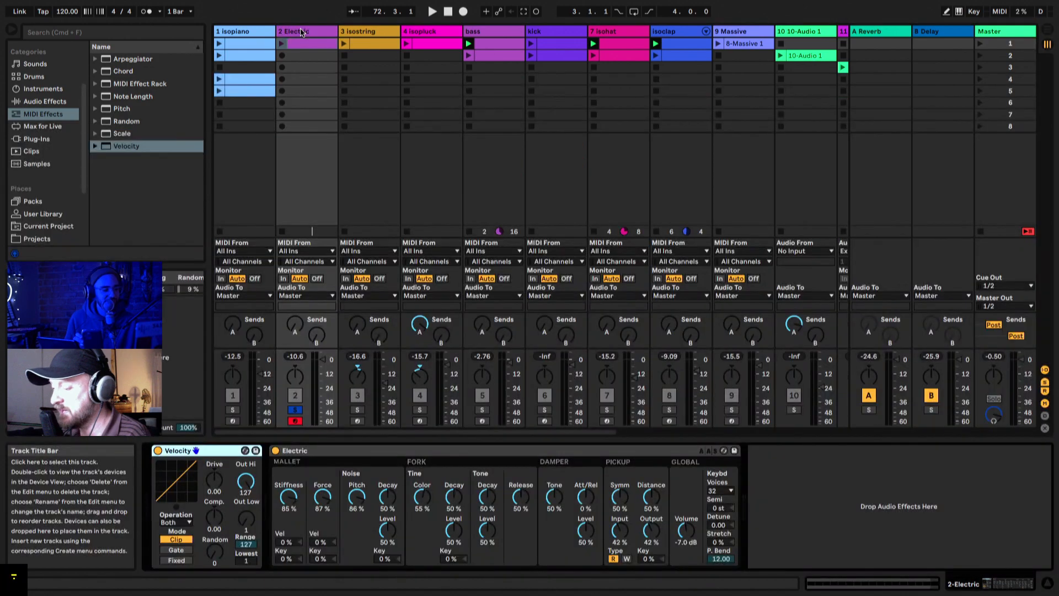
pyautogui.moveTo(214, 553); pyautogui.dragTo(214, 502)
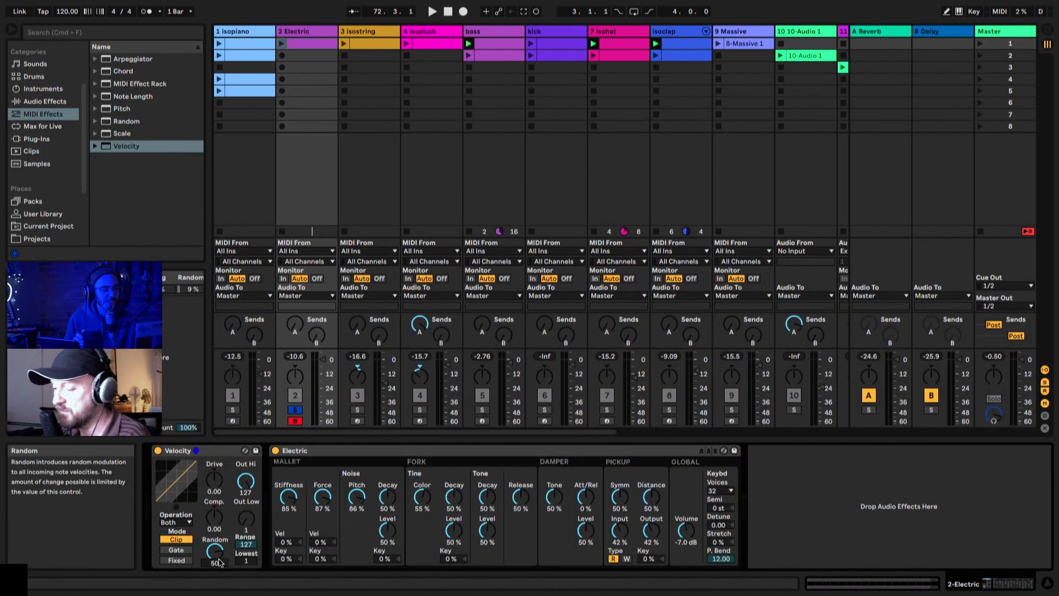
# Step: Launch the Electric clip and set mallet stiffness velocity to 56%, force velocity to 47%, force key to 30% and noise pitch to 44%
pyautogui.click(282, 44)
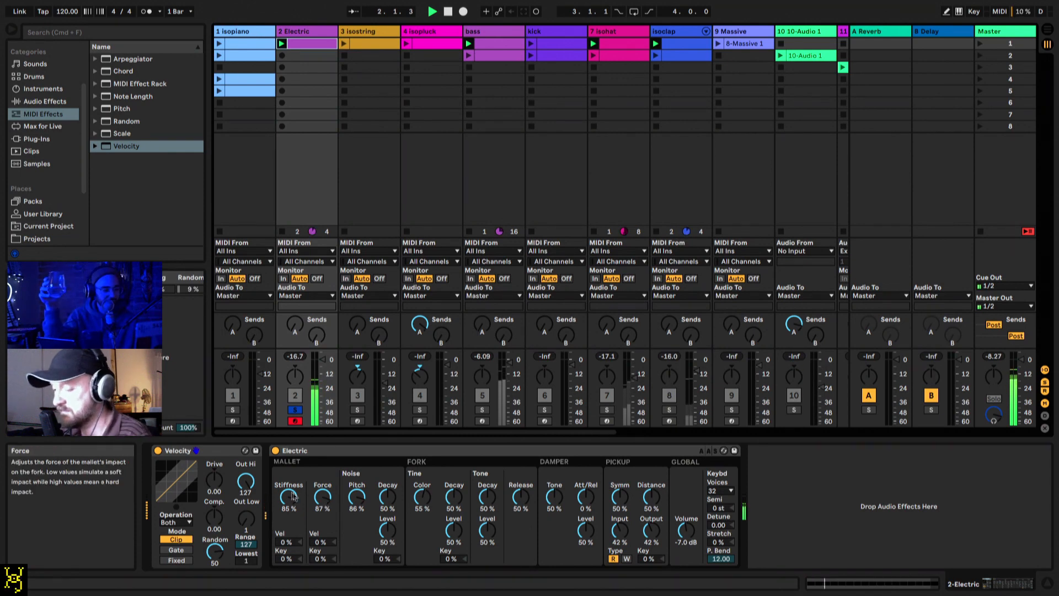
pyautogui.moveTo(286, 542)
pyautogui.mouseDown()
pyautogui.moveTo(286, 519)
pyautogui.moveTo(320, 537)
pyautogui.moveTo(322, 521)
pyautogui.moveTo(291, 557)
pyautogui.mouseUp()
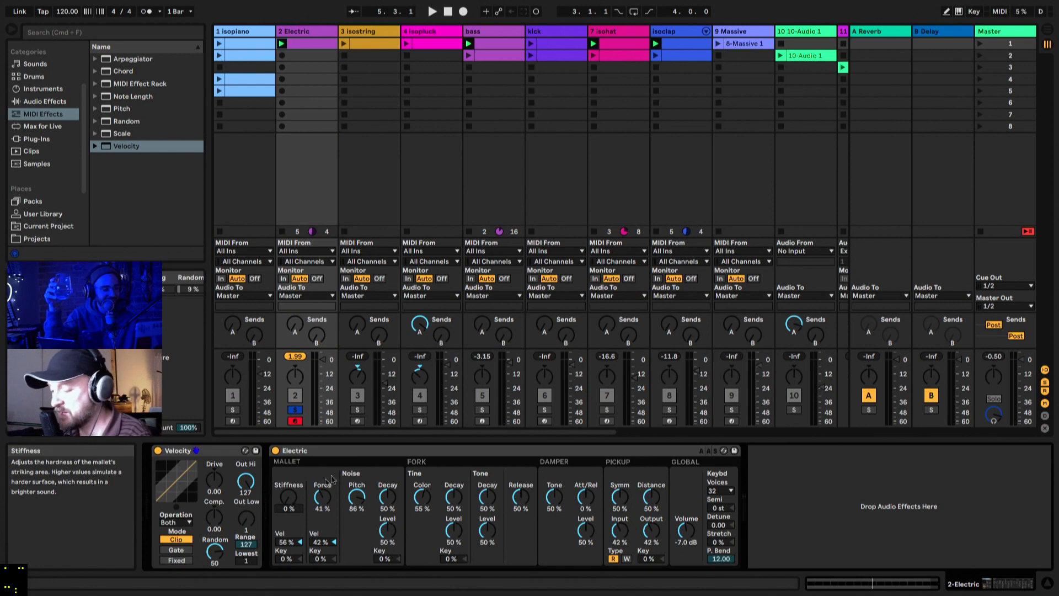
pyautogui.press('space')
pyautogui.moveTo(354, 500); pyautogui.dragTo(324, 496)
pyautogui.moveTo(326, 544)
pyautogui.mouseDown()
pyautogui.moveTo(320, 554)
pyautogui.moveTo(320, 542)
pyautogui.mouseUp()
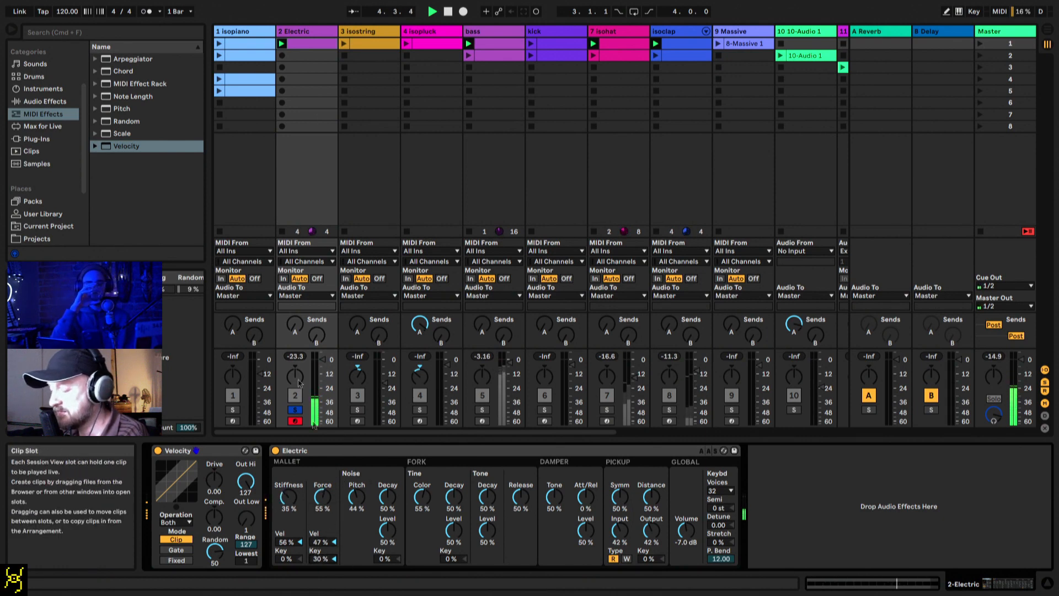
# Step: Set mallet force to 87%, noise pitch to 64%, stiffness to 59% with 84% velocity, and lower Electric's volume to -12 dB
pyautogui.moveTo(323, 497); pyautogui.dragTo(357, 486)
pyautogui.moveTo(291, 542); pyautogui.dragTo(293, 535)
pyautogui.moveTo(288, 497); pyautogui.dragTo(288, 496)
pyautogui.moveTo(686, 531); pyautogui.dragTo(686, 539)
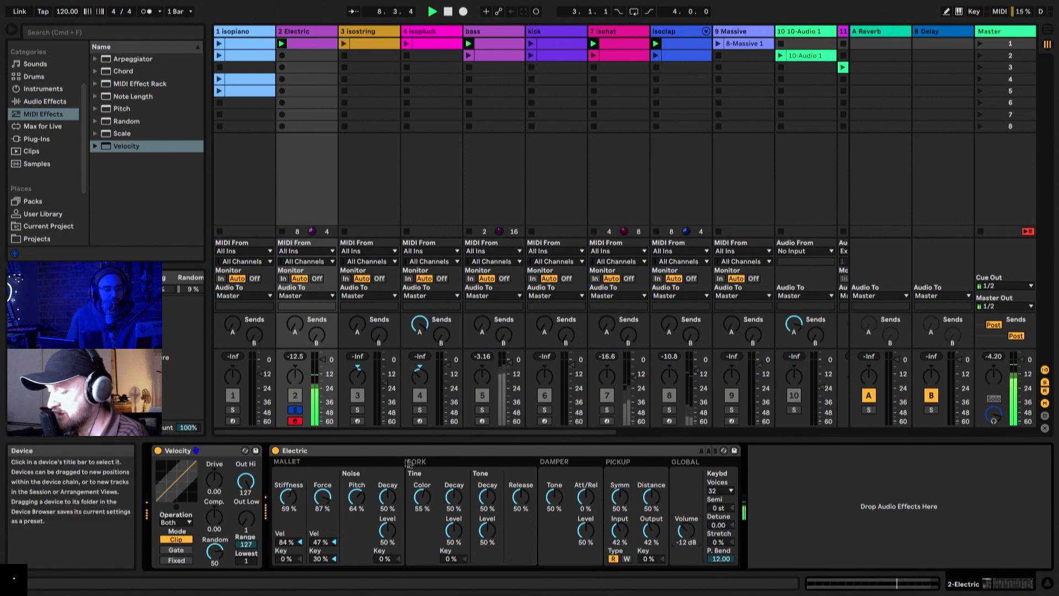
# Step: Set Electric's mallet noise decay to 8% and transpose all notes in its clip down one octave to C0
pyautogui.moveTo(387, 509); pyautogui.dragTo(388, 529)
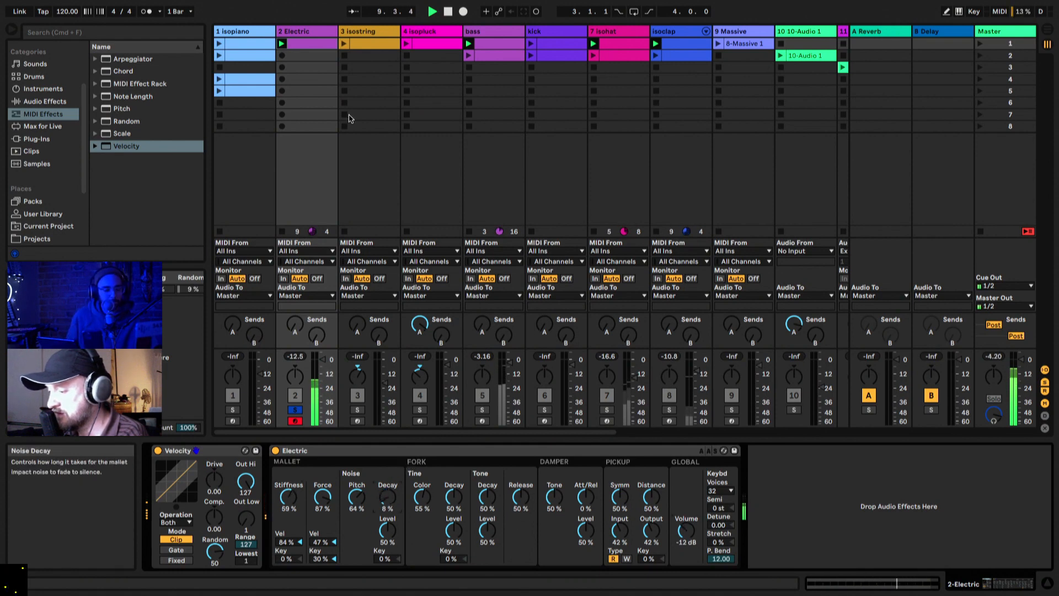
pyautogui.doubleClick(310, 48)
pyautogui.click(395, 390)
pyautogui.press('super+a')
pyautogui.hotkey('shift', 'Down')
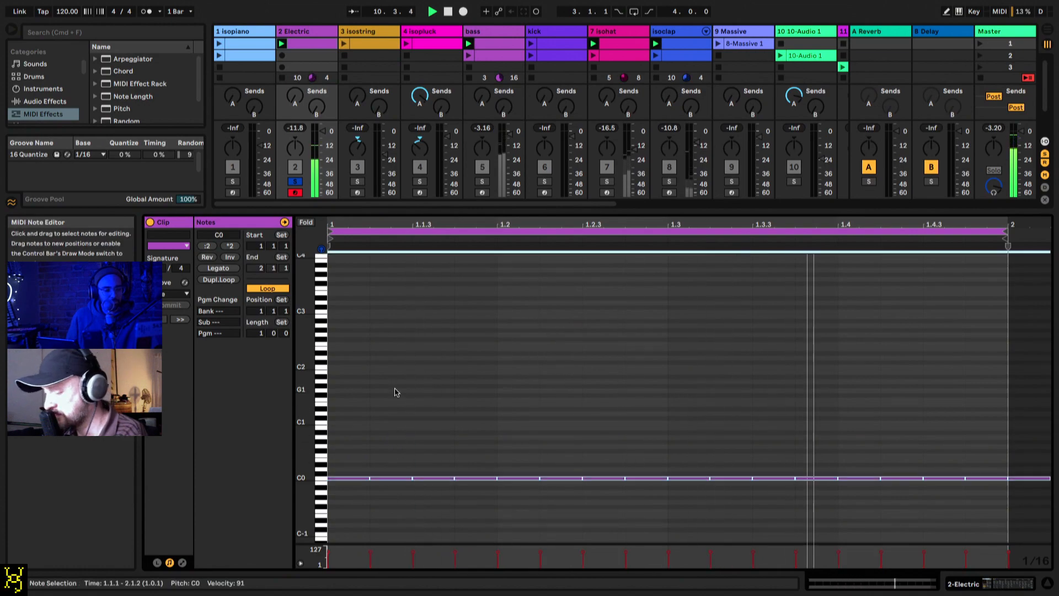
# Step: Set mallet stiffness to 81% with 83% velocity, force to 24% with 0% key, noise pitch to 9%, decay to 63% and level to 82%
pyautogui.doubleClick(299, 31)
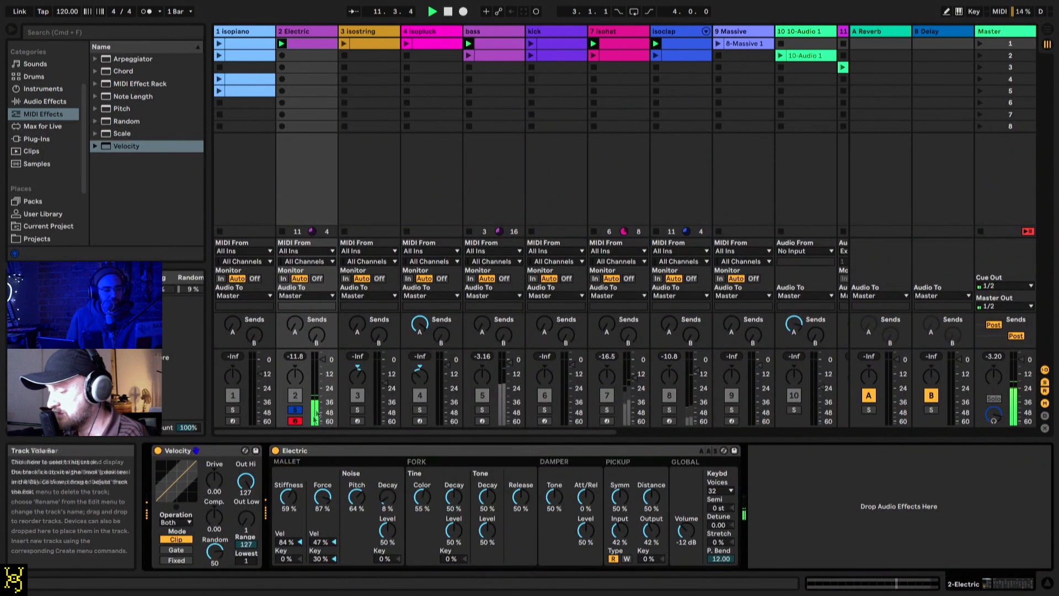
pyautogui.moveTo(292, 499); pyautogui.dragTo(322, 541)
pyautogui.moveTo(356, 497); pyautogui.dragTo(387, 480)
pyautogui.press('space')
pyautogui.press('space')
pyautogui.press('space')
pyautogui.moveTo(288, 497); pyautogui.dragTo(356, 514)
pyautogui.moveTo(323, 559); pyautogui.dragTo(323, 576)
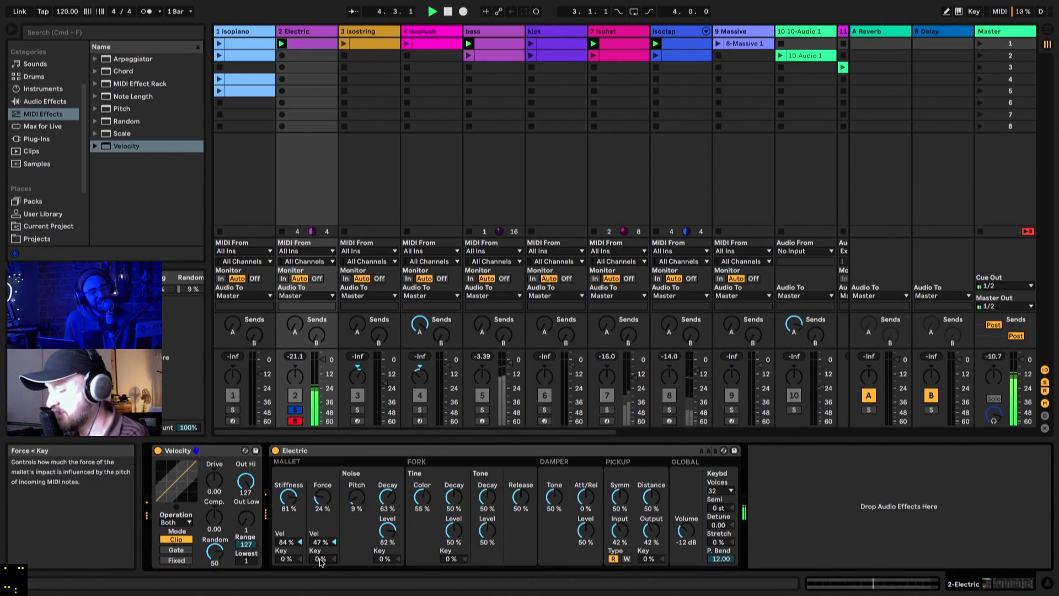
pyautogui.moveTo(290, 541); pyautogui.dragTo(291, 543)
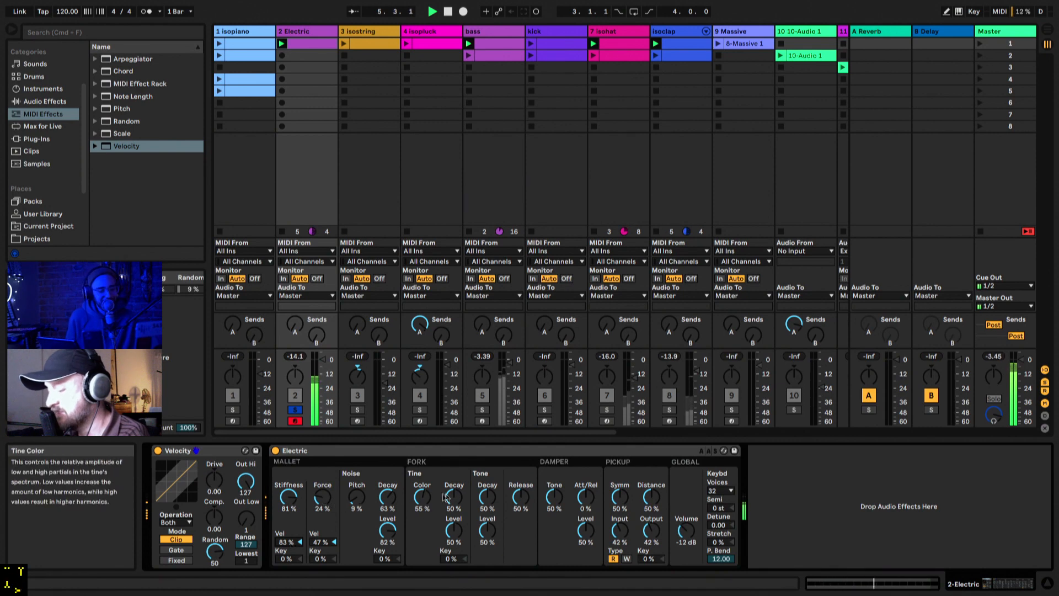
# Step: Set tine color to 16%, tine decay to 20%, tine level to 25% and tone decay to 40%, with mallet stiffness 45% and force 86%
pyautogui.moveTo(454, 497); pyautogui.dragTo(454, 544)
pyautogui.moveTo(422, 496)
pyautogui.mouseDown()
pyautogui.moveTo(422, 511)
pyautogui.moveTo(426, 499)
pyautogui.mouseUp()
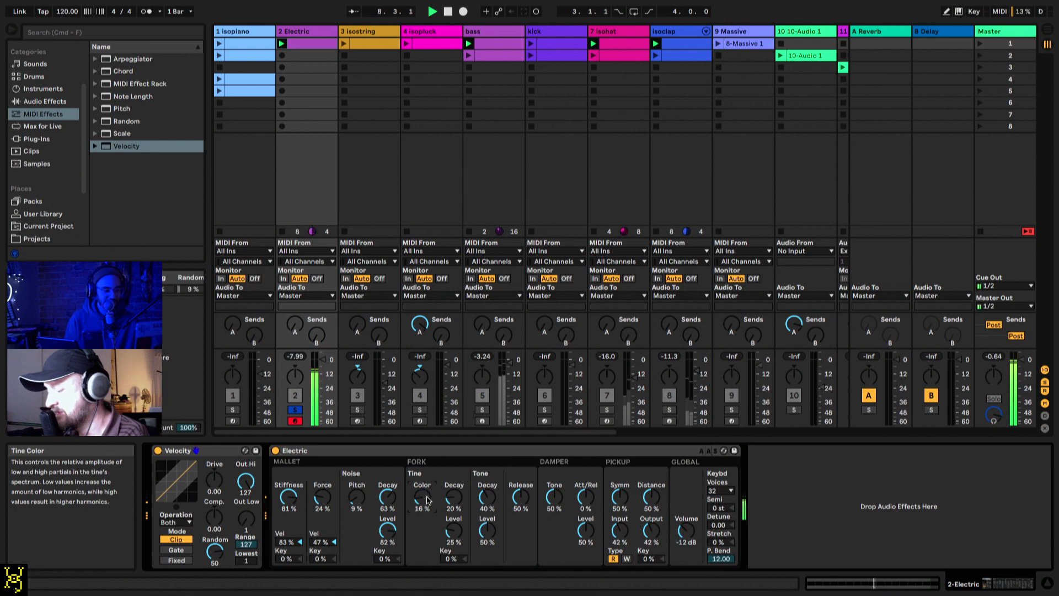
pyautogui.moveTo(288, 497); pyautogui.dragTo(319, 462)
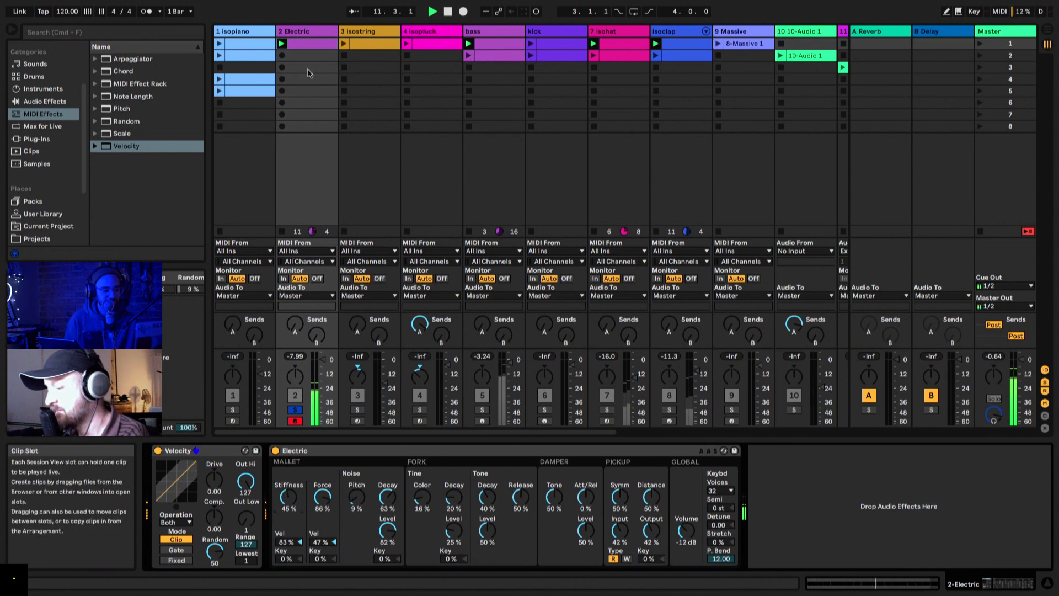
# Step: Shorten all the C0 notes in the Electric clip so that a gap separates each repeat
pyautogui.doubleClick(309, 44)
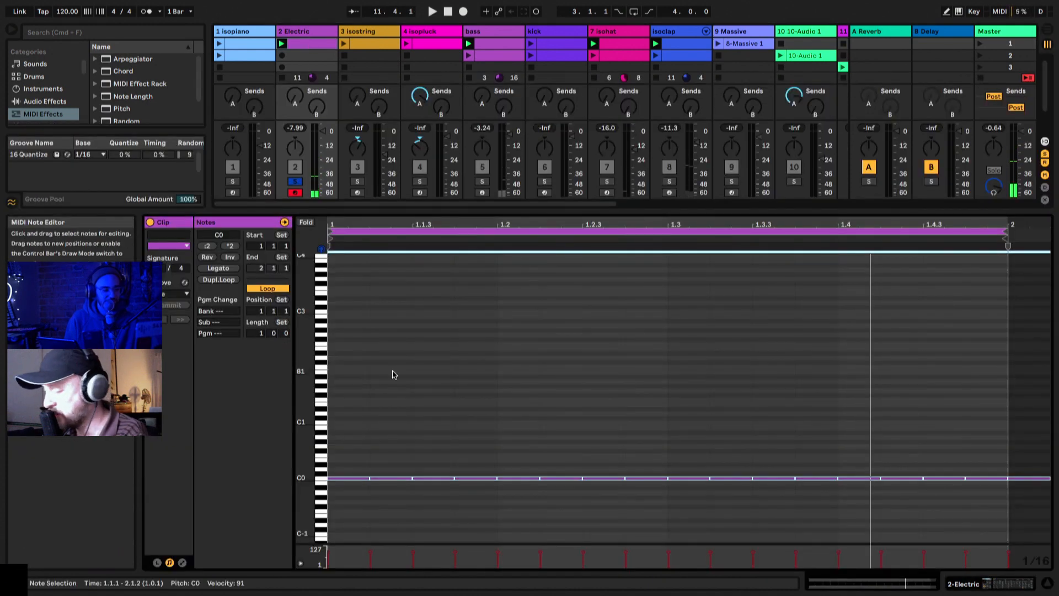
pyautogui.press('space')
pyautogui.click(355, 459)
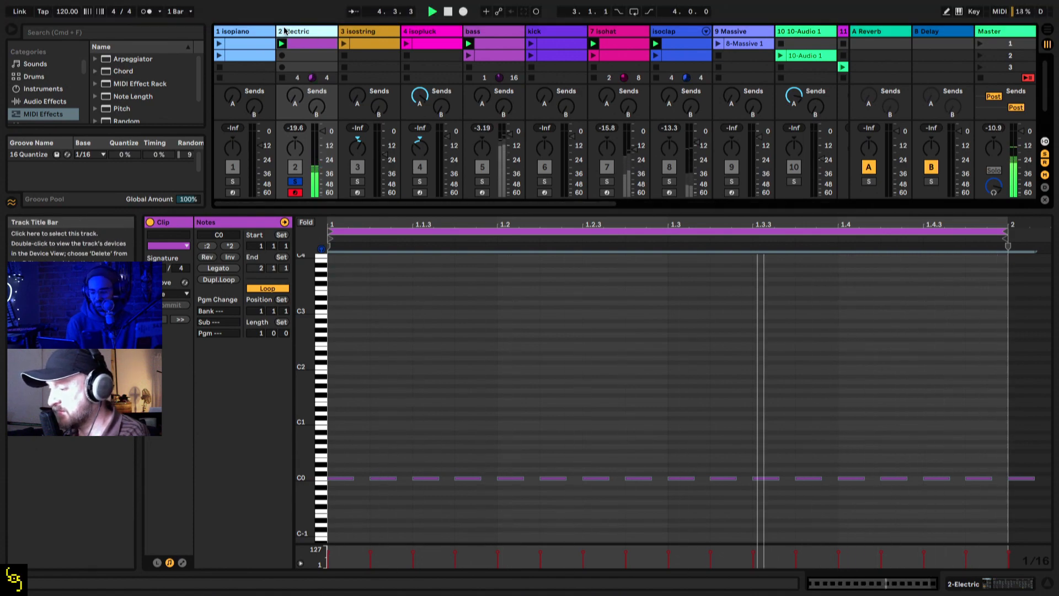
# Step: Set damper tone to 83% and attack/release to -42%, with mallet force at 10% and stiffness at 70% with 41% velocity
pyautogui.doubleClick(310, 32)
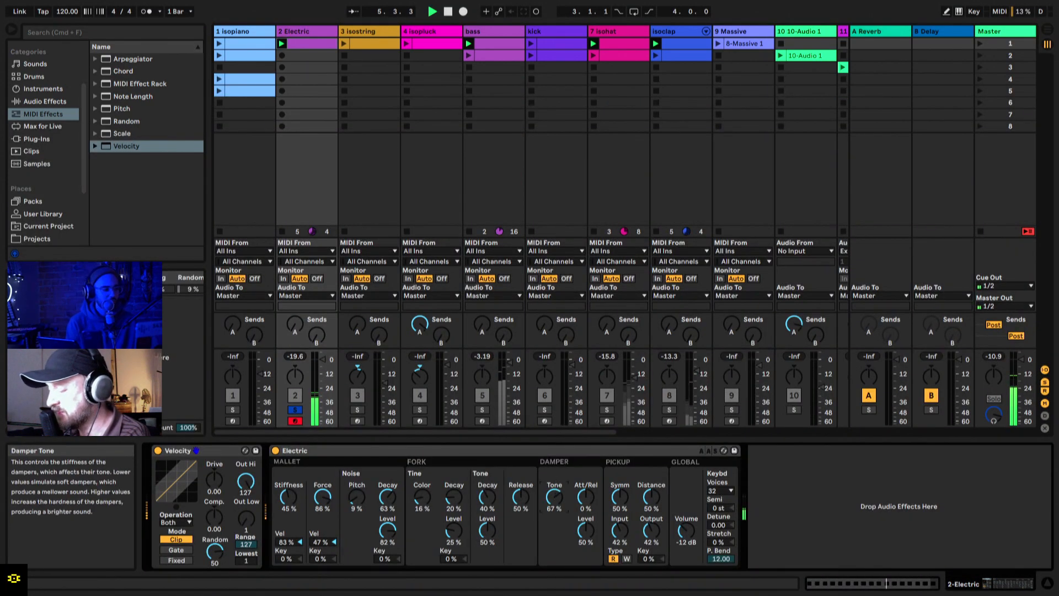
pyautogui.moveTo(554, 497); pyautogui.dragTo(586, 518)
pyautogui.moveTo(323, 496); pyautogui.dragTo(322, 534)
pyautogui.moveTo(288, 496); pyautogui.dragTo(288, 481)
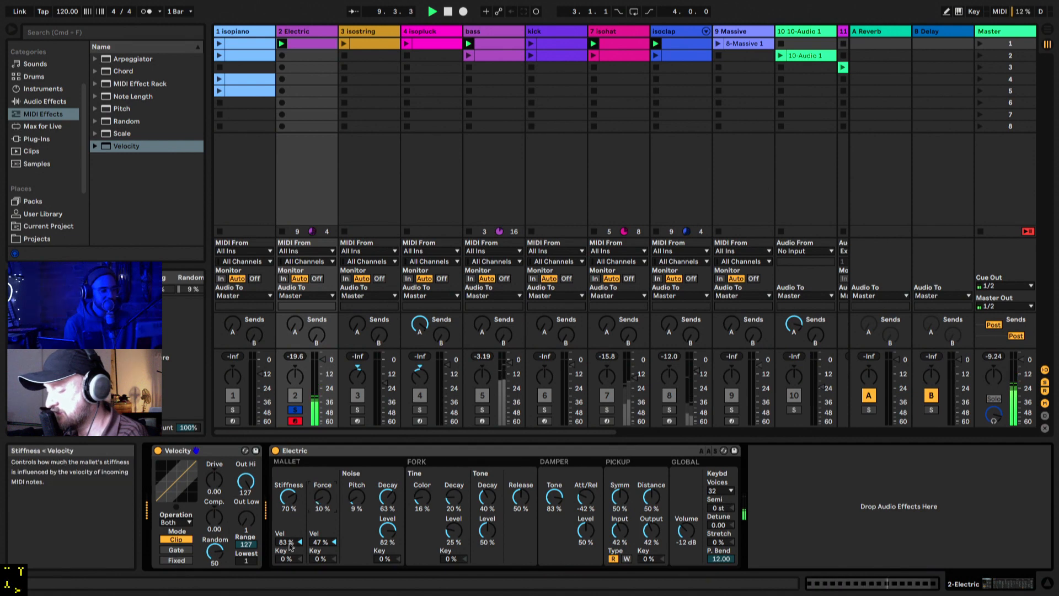
# Step: Transpose all notes in the Electric clip up two octaves to C2
pyautogui.doubleClick(312, 49)
pyautogui.hotkey('shift', 'Up')
pyautogui.hotkey('shift', 'Up')
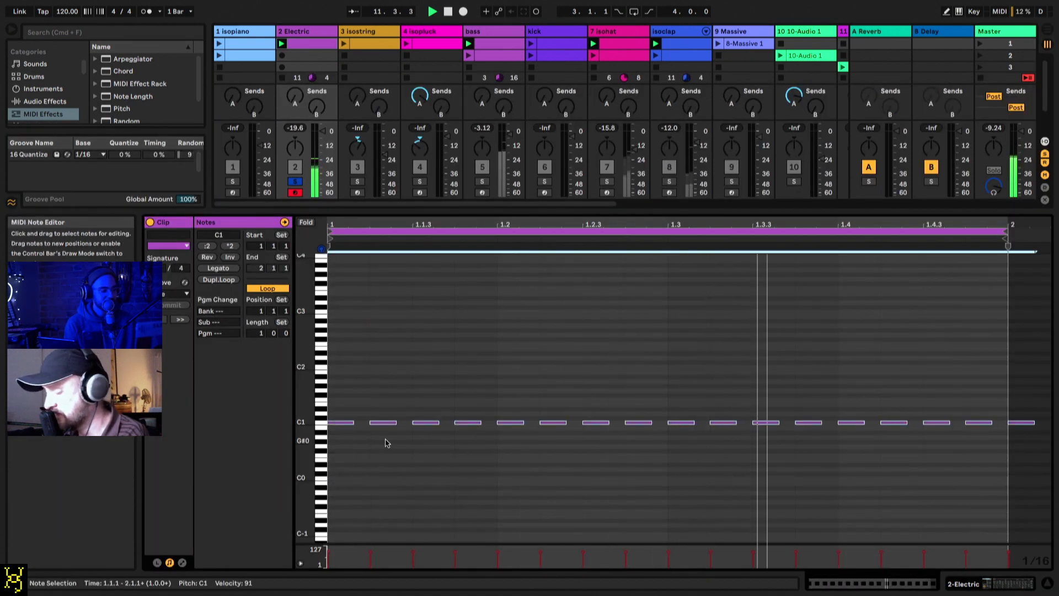
# Step: Set mallet stiffness to 57%, force to 28%, noise pitch to 8%, noise decay to 69% and noise level to 85%, and stop playback
pyautogui.doubleClick(318, 31)
pyautogui.moveTo(288, 497); pyautogui.dragTo(322, 487)
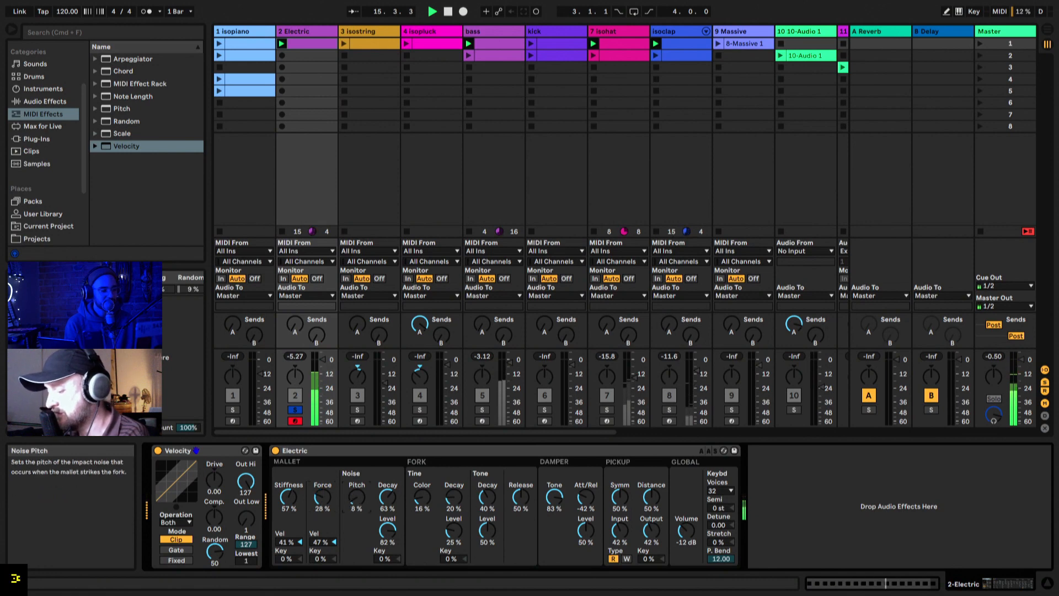
pyautogui.moveTo(387, 497)
pyautogui.mouseDown()
pyautogui.moveTo(387, 508)
pyautogui.moveTo(387, 483)
pyautogui.mouseUp()
pyautogui.moveTo(387, 530); pyautogui.dragTo(388, 528)
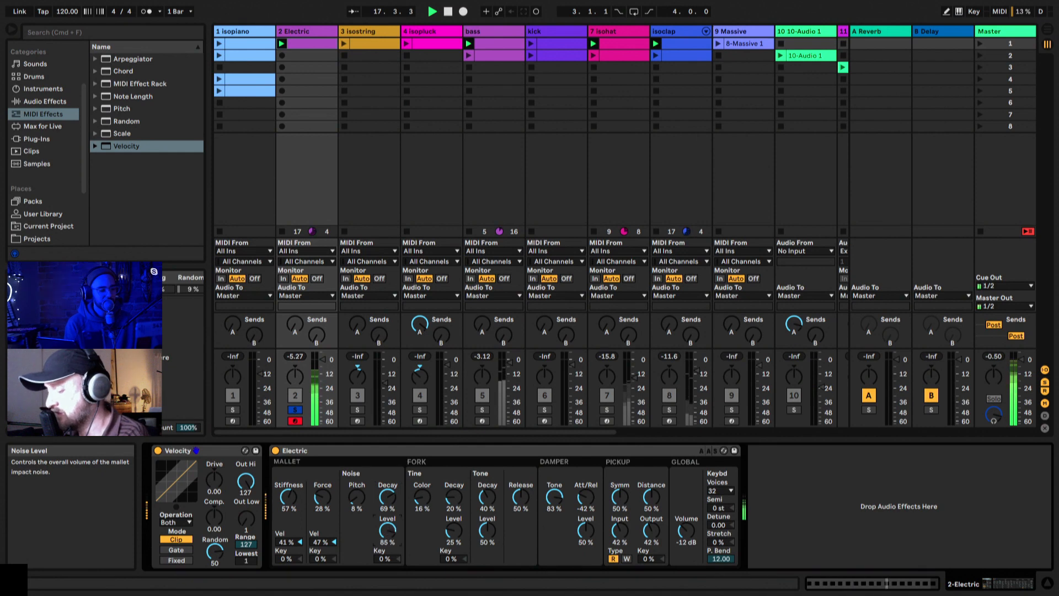
pyautogui.press('space')
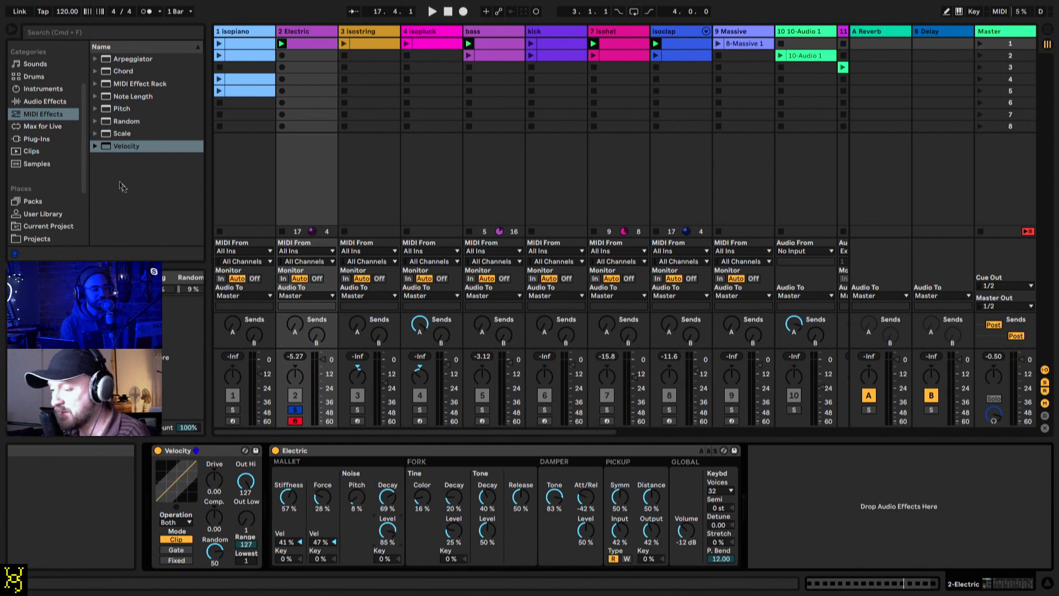
# Step: Add Echo's Diffused Long Cascades preset from the Ambient Spaces group after Electric
pyautogui.click(47, 104)
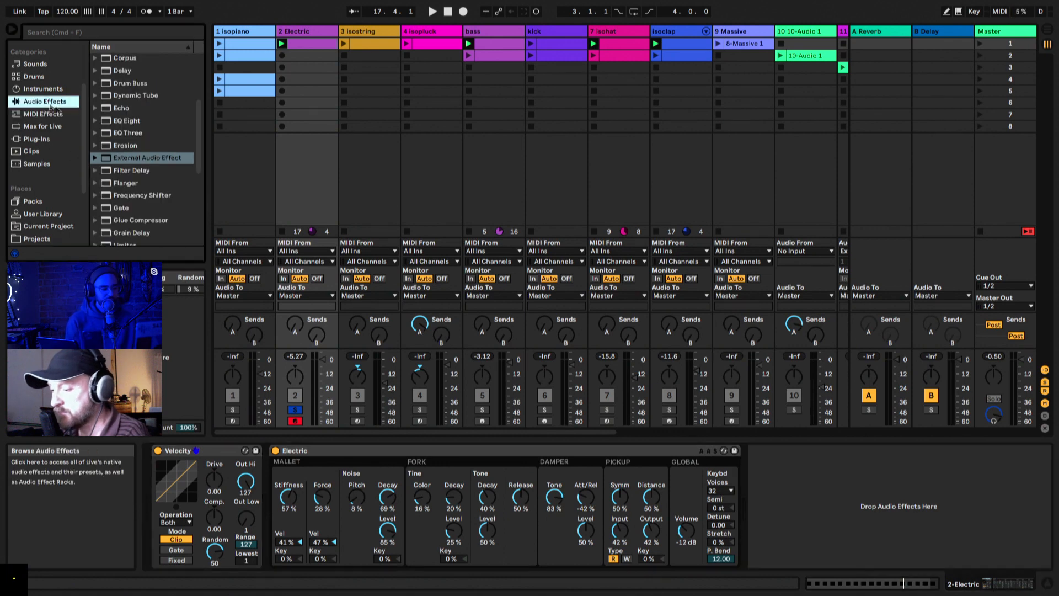
pyautogui.click(96, 109)
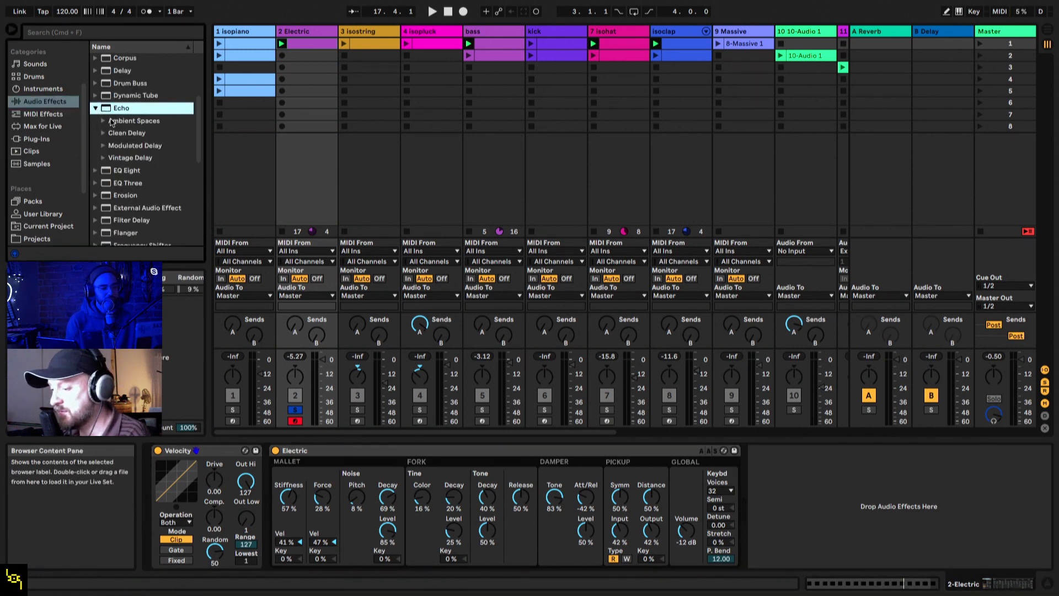
pyautogui.click(111, 120)
pyautogui.doubleClick(135, 133)
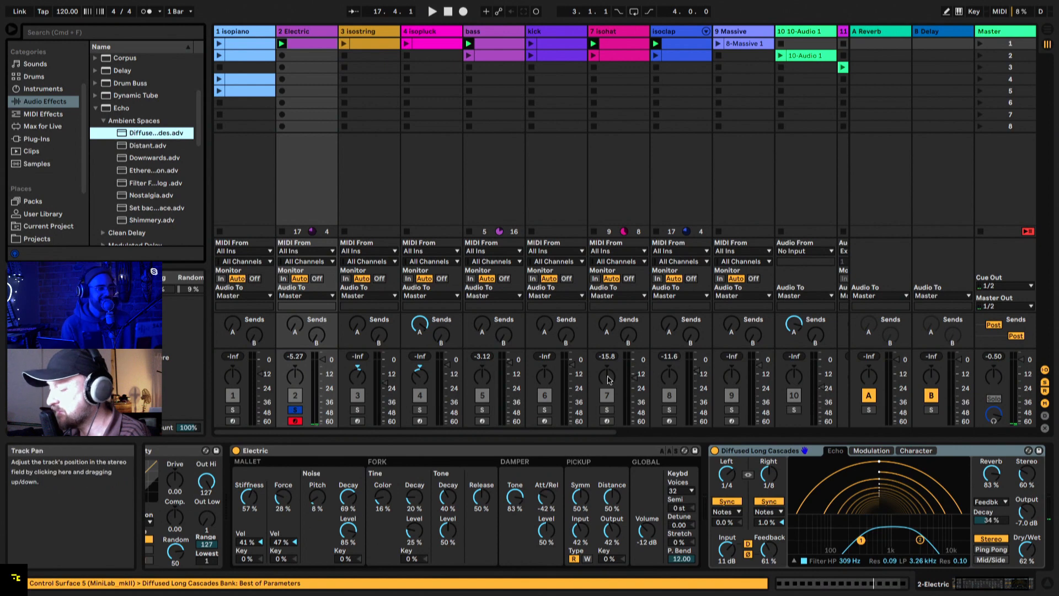
# Step: Set the echo's dry/wet to 50% and feedback to 51%, and reduce Electric's mallet force to 19% during playback
pyautogui.moveTo(1028, 548); pyautogui.dragTo(1028, 558)
pyautogui.press('space')
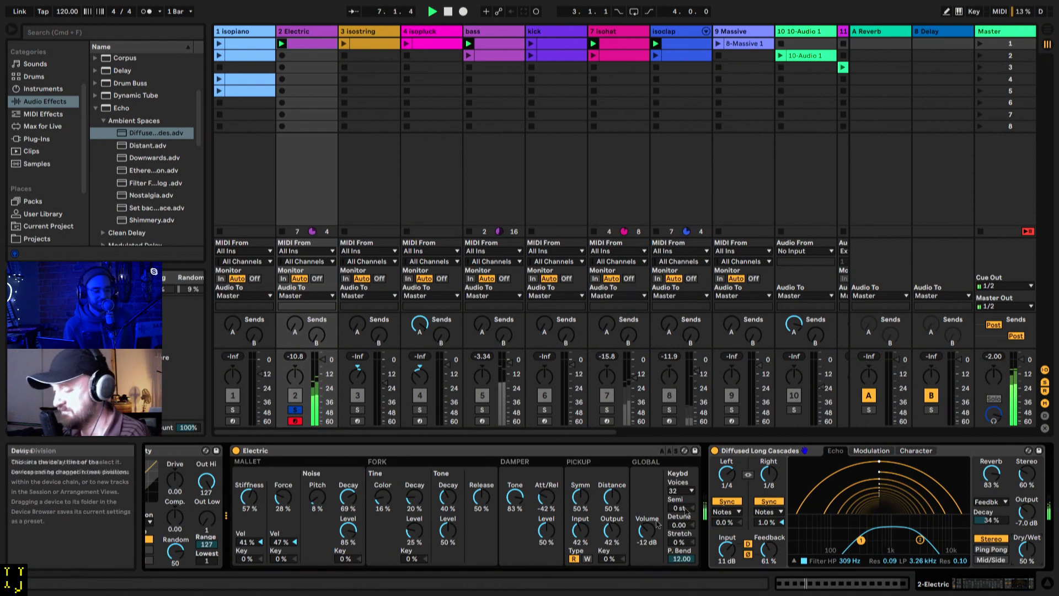
pyautogui.moveTo(283, 497)
pyautogui.mouseDown()
pyautogui.moveTo(283, 476)
pyautogui.moveTo(281, 500)
pyautogui.mouseUp()
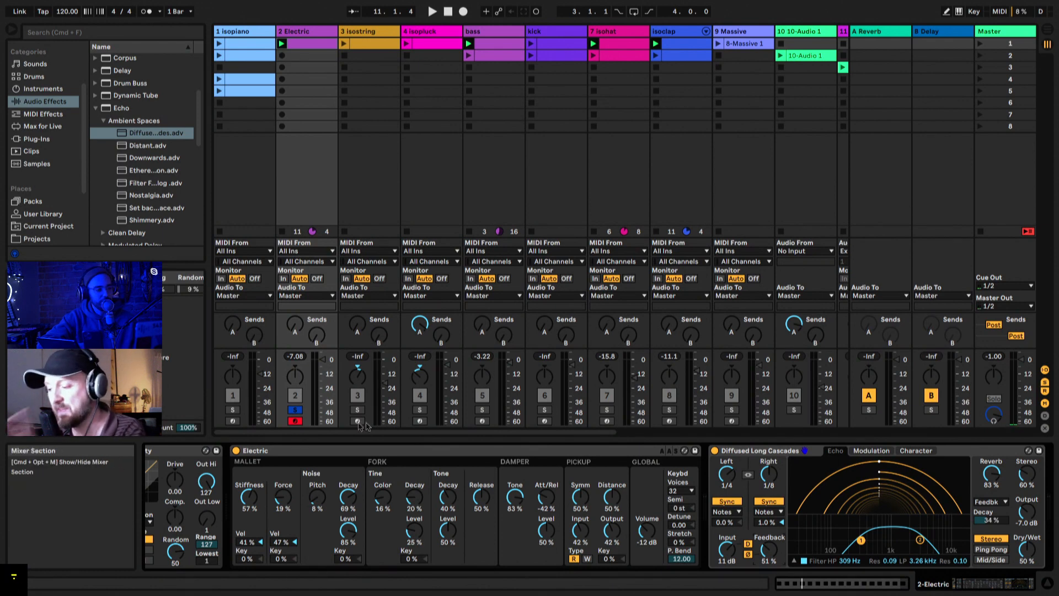
# Step: Switch the solo from Electric to isopiano, disarm Electric, and launch isopiano's first clip
pyautogui.click(295, 410)
pyautogui.click(232, 410)
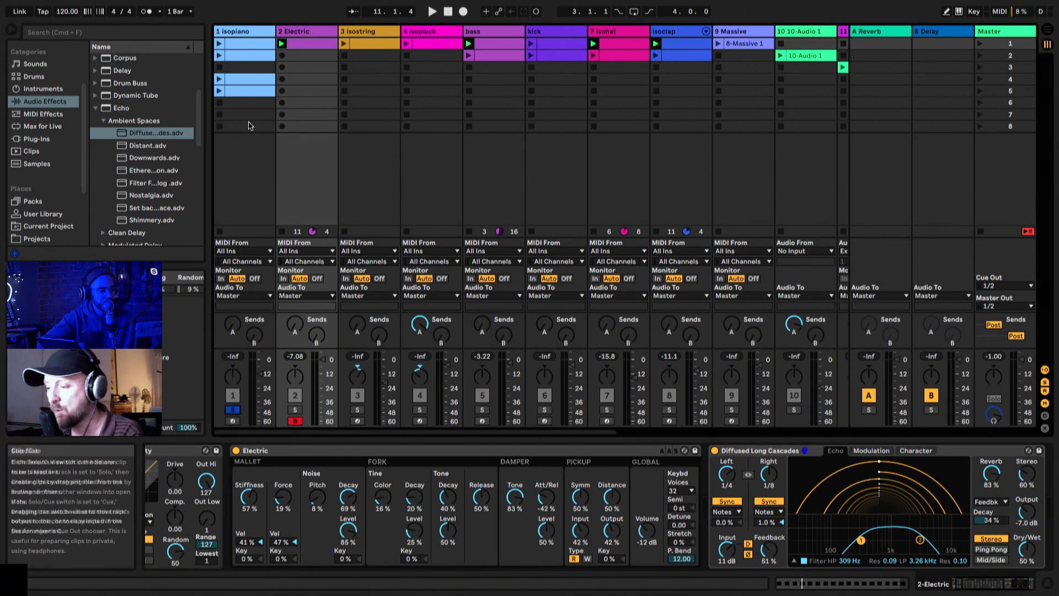
pyautogui.click(245, 31)
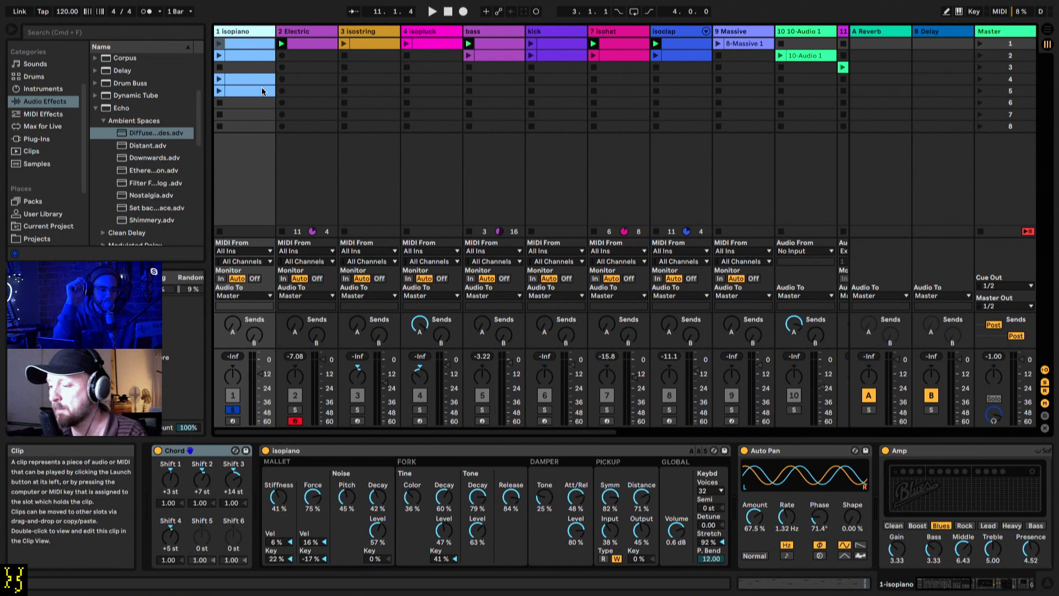
pyautogui.click(233, 410)
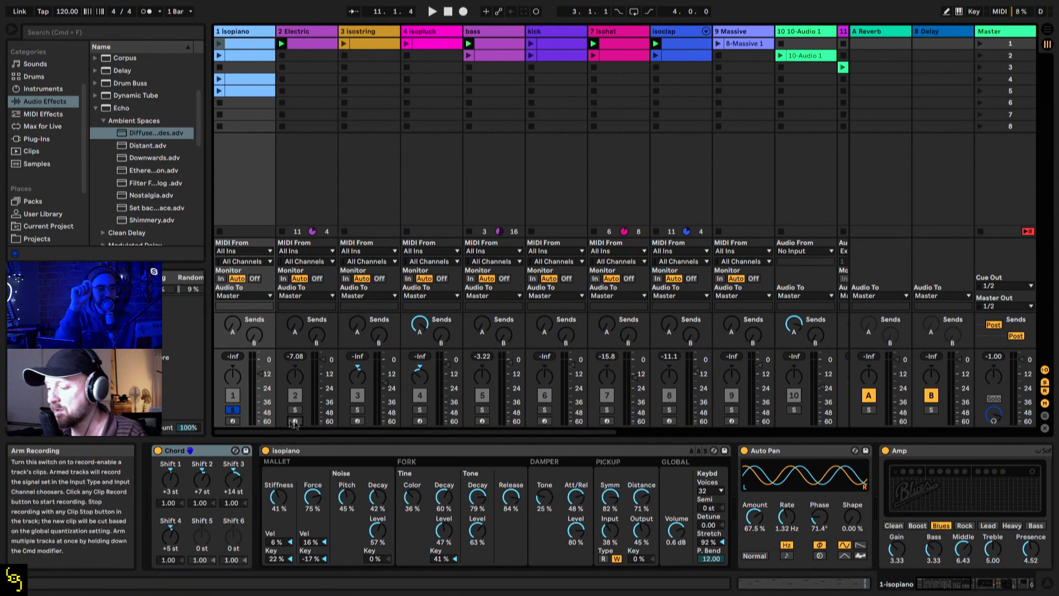
pyautogui.click(234, 410)
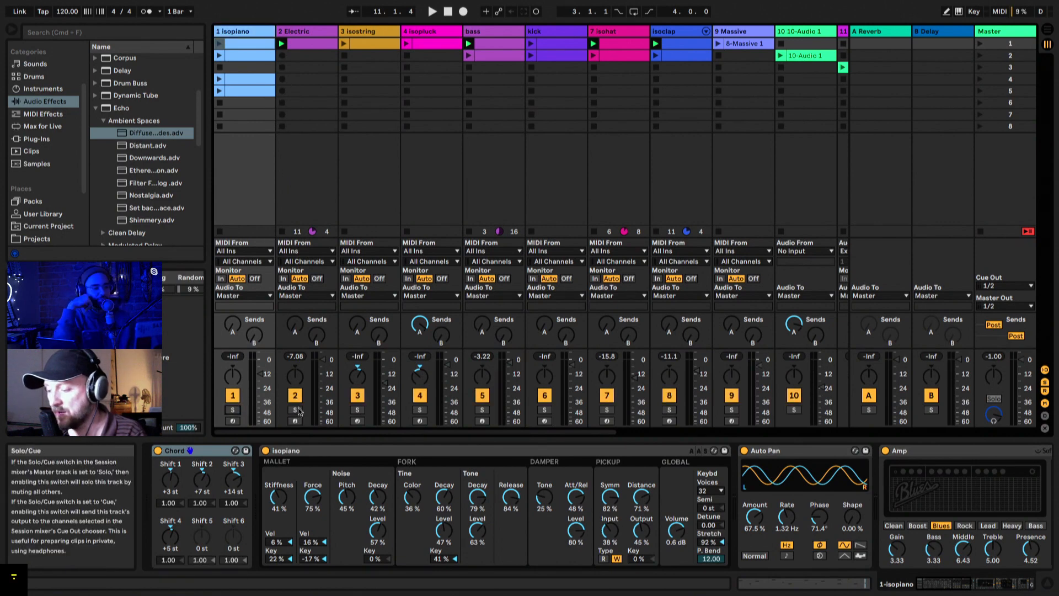
pyautogui.click(232, 410)
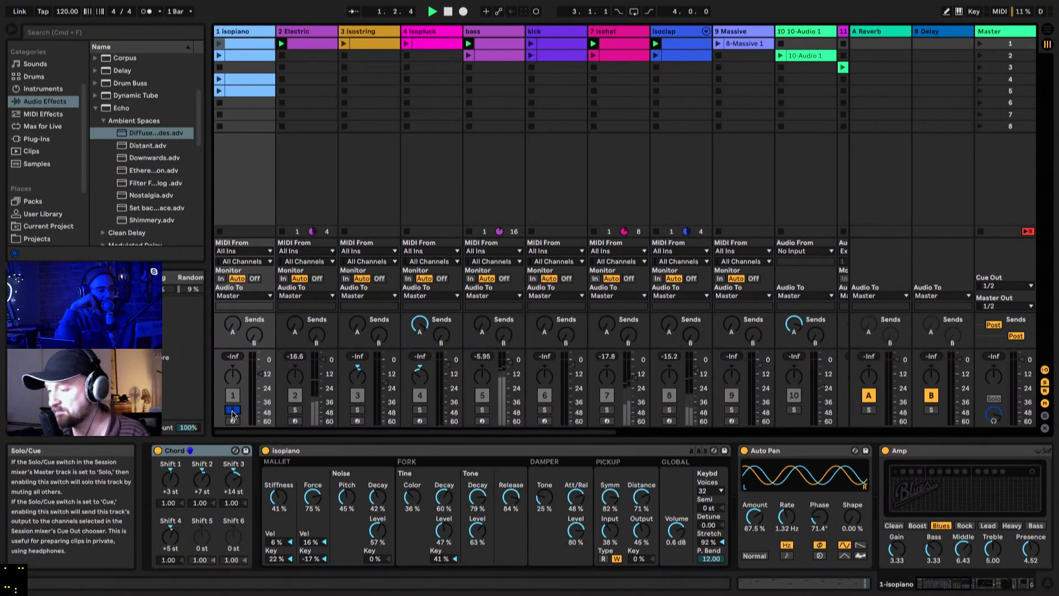
pyautogui.click(220, 44)
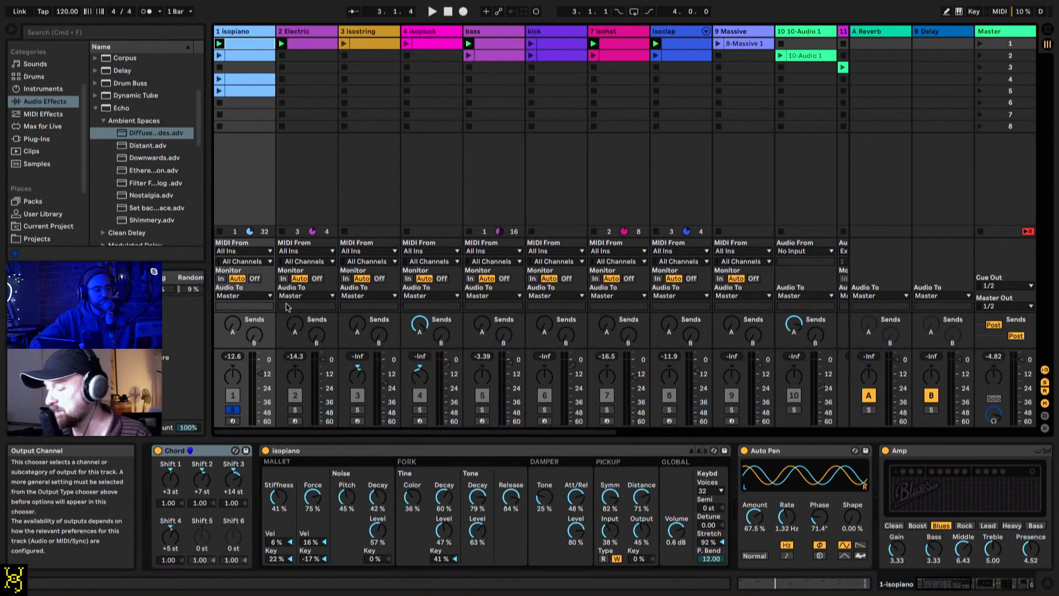
# Step: Examine isopiano's device chain from the Chord effect through Auto Pan, Amp, EQ Eight and the echo to Glue Compressor
pyautogui.hscroll(5, 359, 530)
pyautogui.hscroll(5, 359, 531)
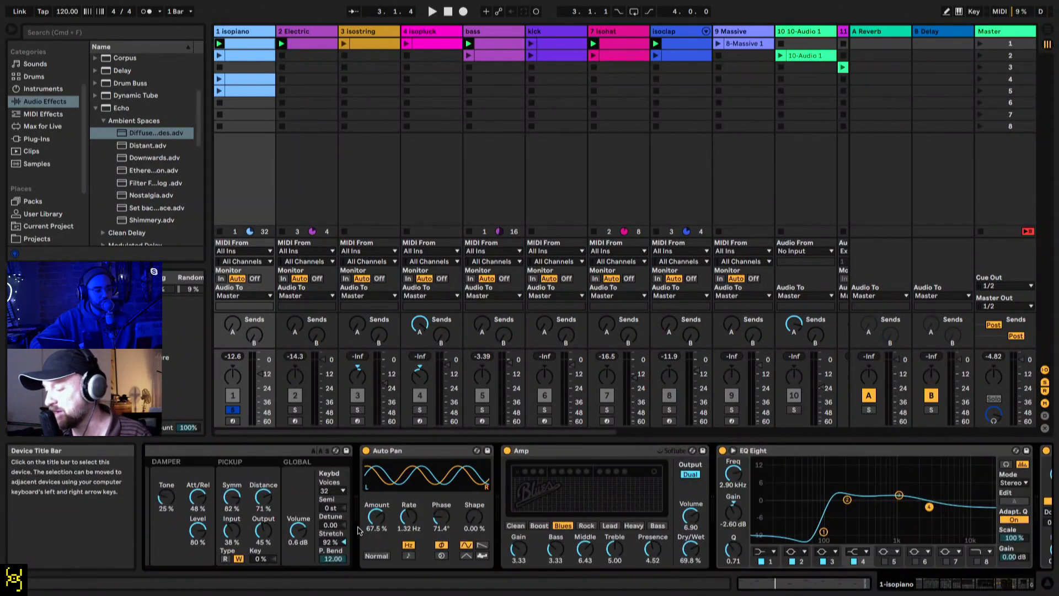
pyautogui.hscroll(5, 358, 531)
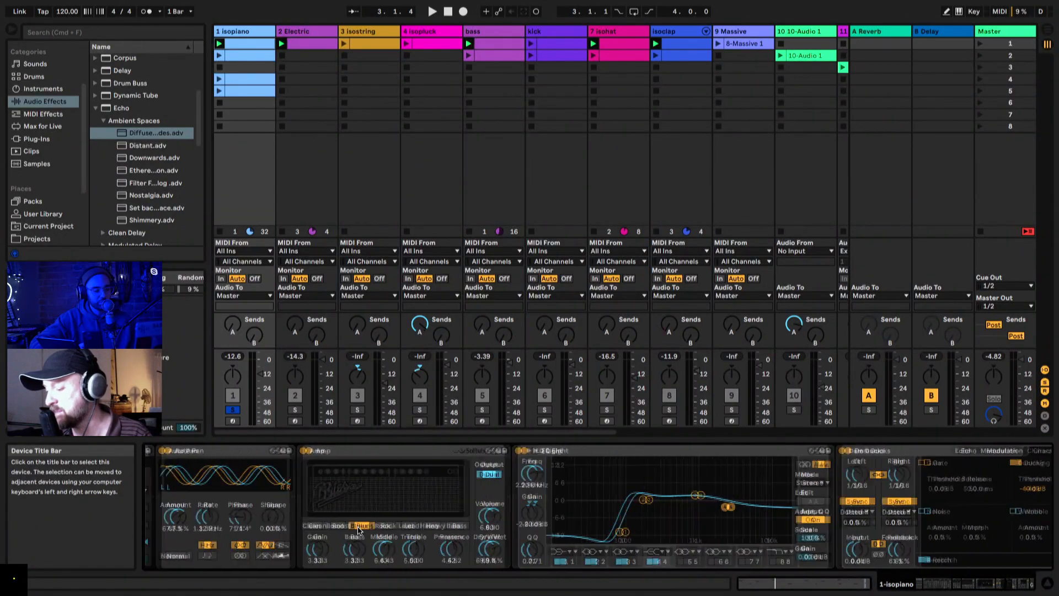
pyautogui.hscroll(5, 357, 531)
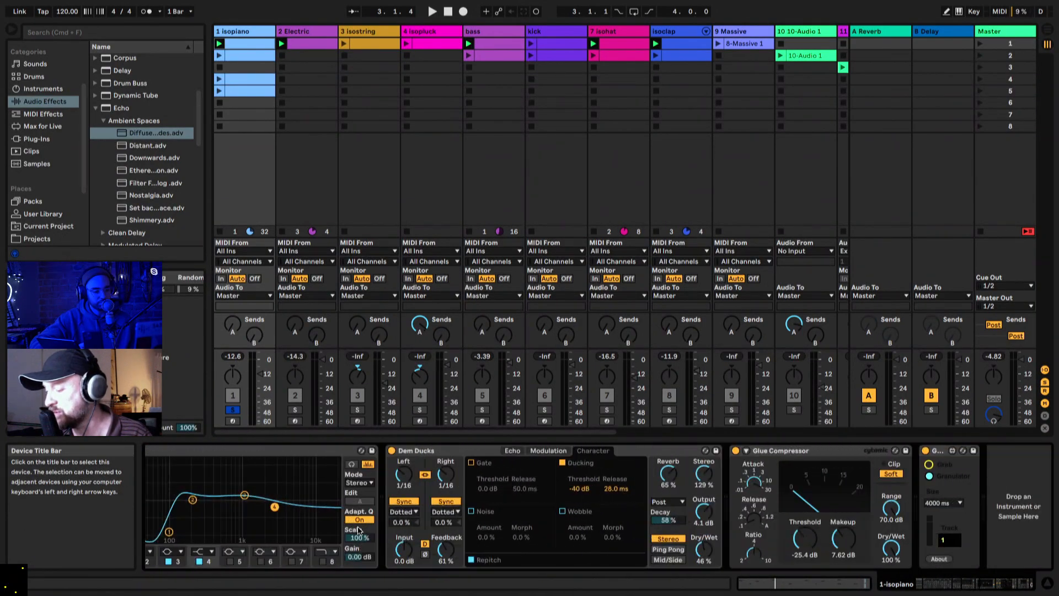
pyautogui.hscroll(2, 358, 531)
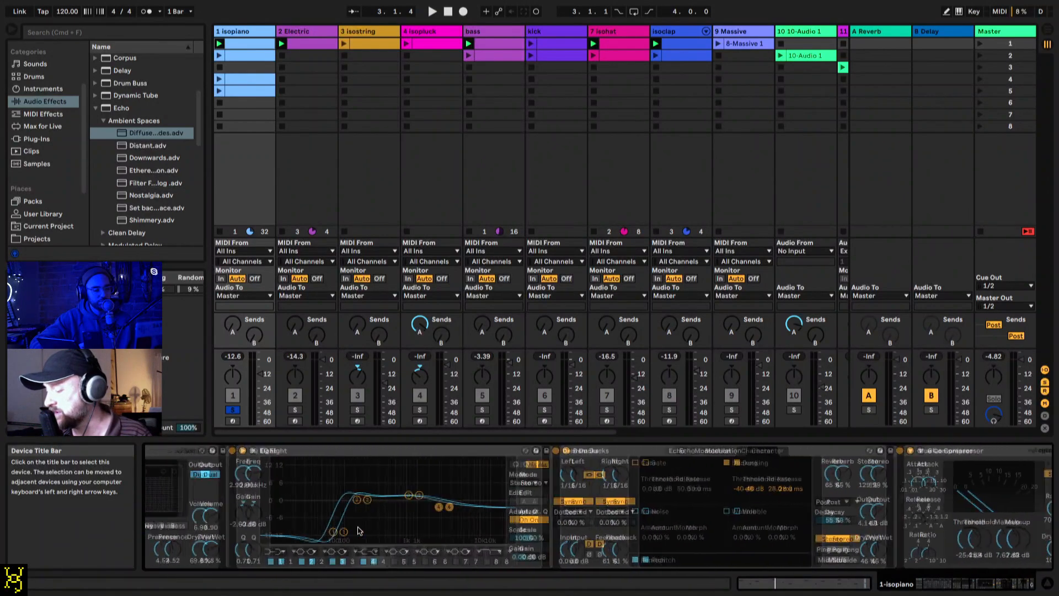
pyautogui.hscroll(5, 359, 531)
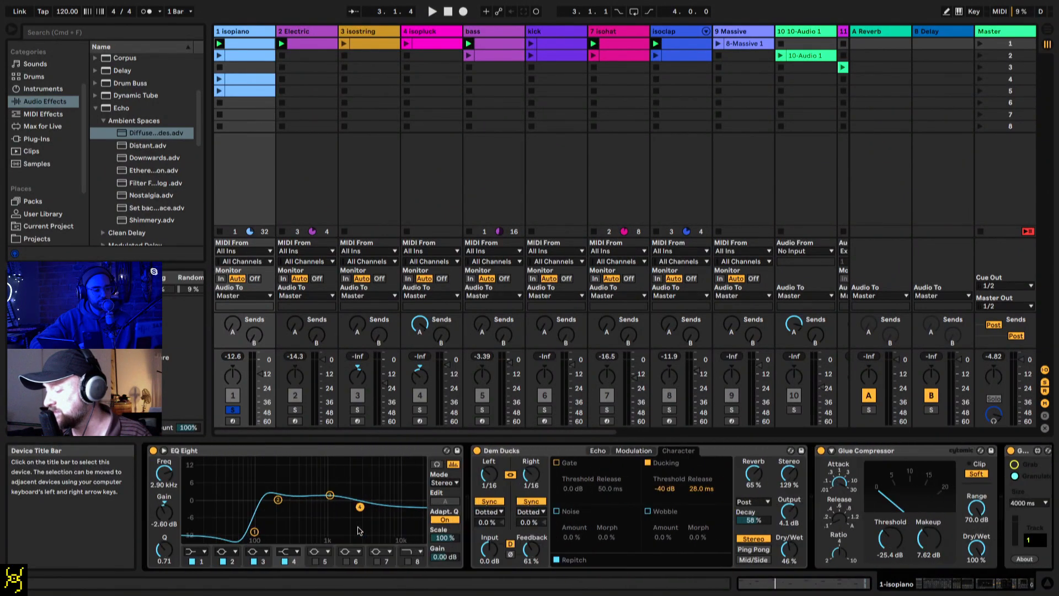
pyautogui.hscroll(-15, 357, 531)
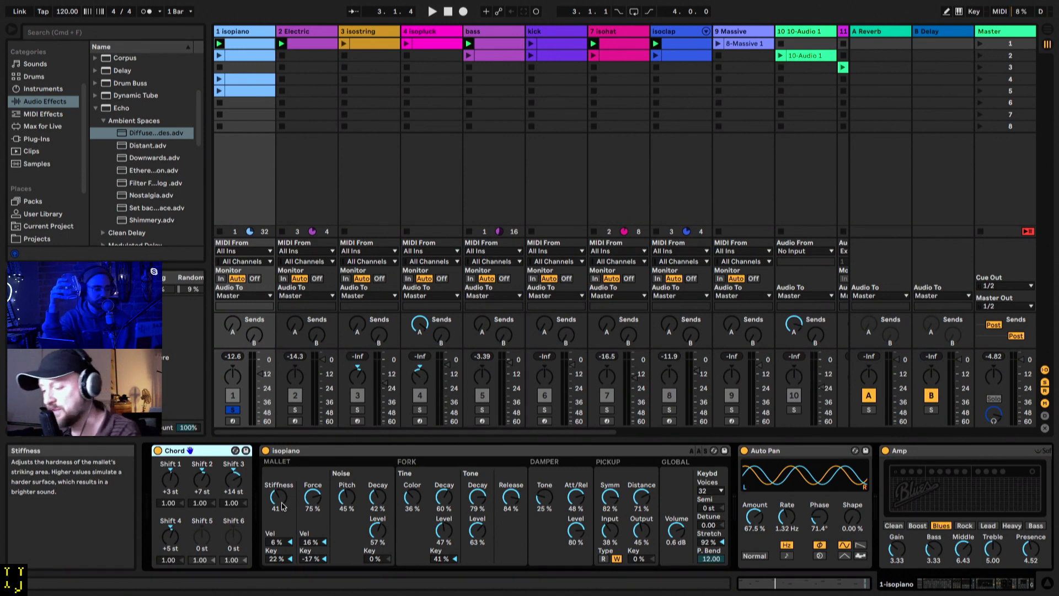
# Step: Reduce isopiano's mallet stiffness to 29% during playback
pyautogui.press('space')
pyautogui.moveTo(282, 506); pyautogui.dragTo(282, 520)
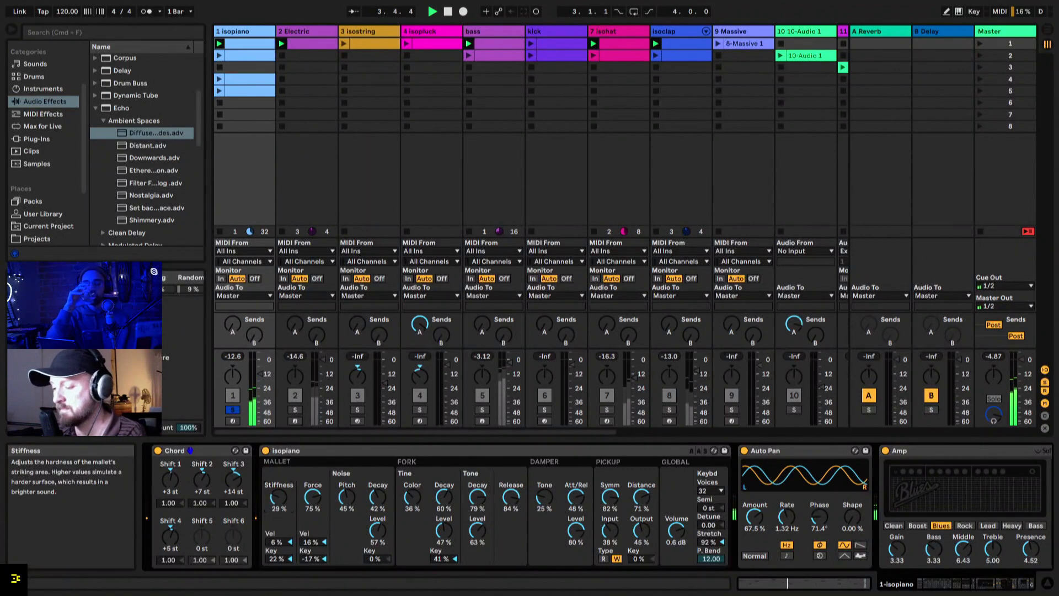
pyautogui.press('space')
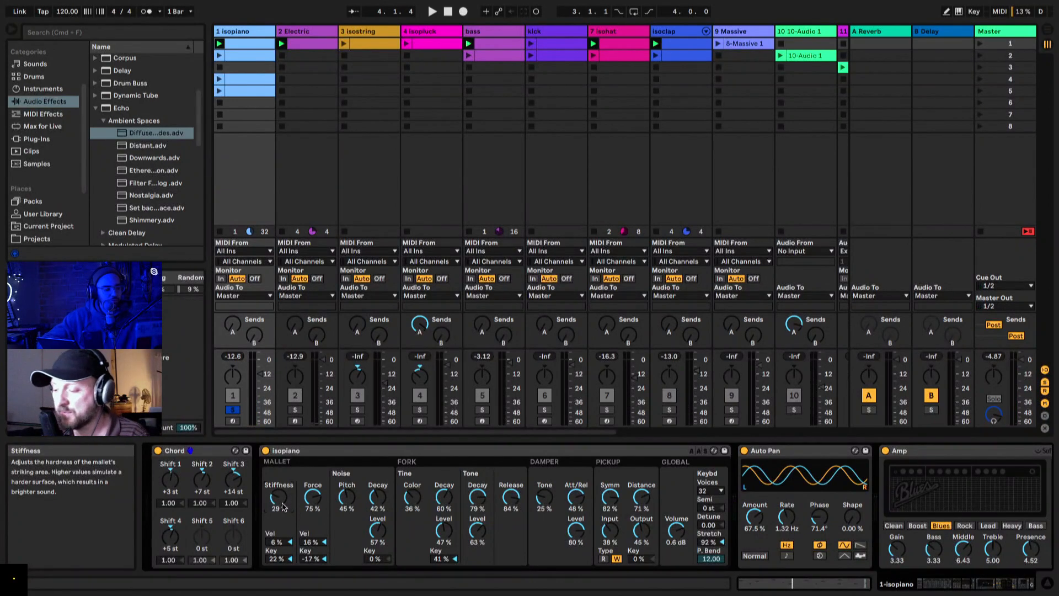
# Step: Show the mallet stiffness automation in isopiano's clip and draw a rising and falling breakpoint envelope over the first bars during playback
pyautogui.rightClick(271, 495)
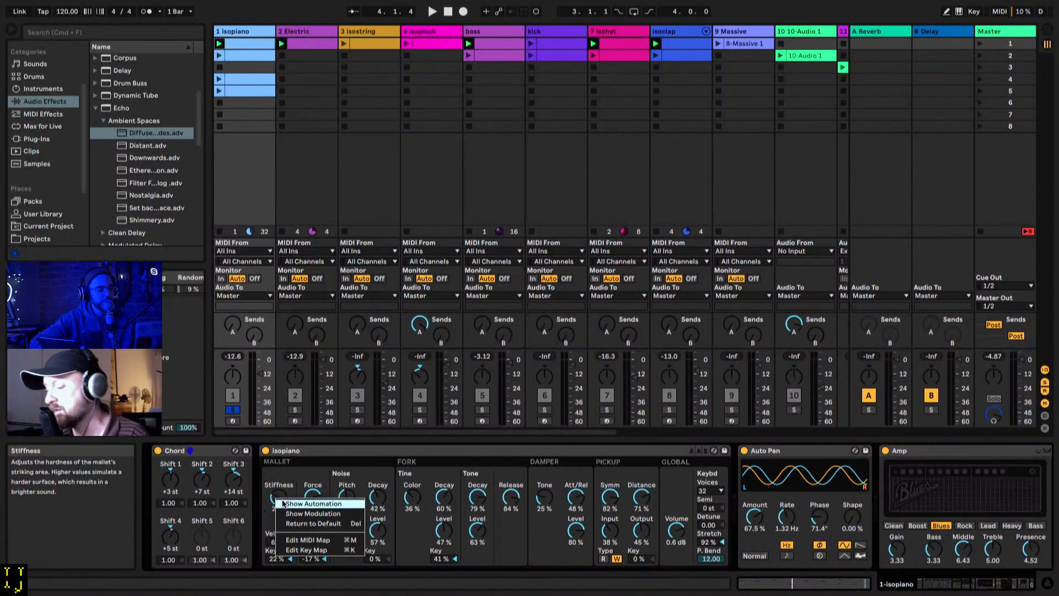
pyautogui.click(284, 504)
pyautogui.press('space')
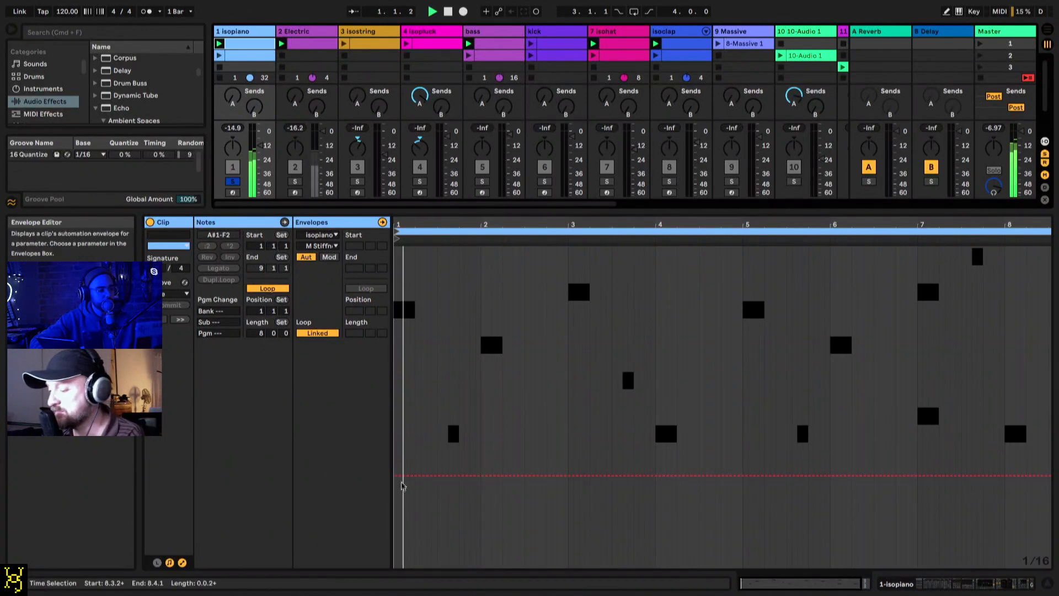
pyautogui.moveTo(435, 476); pyautogui.dragTo(480, 382)
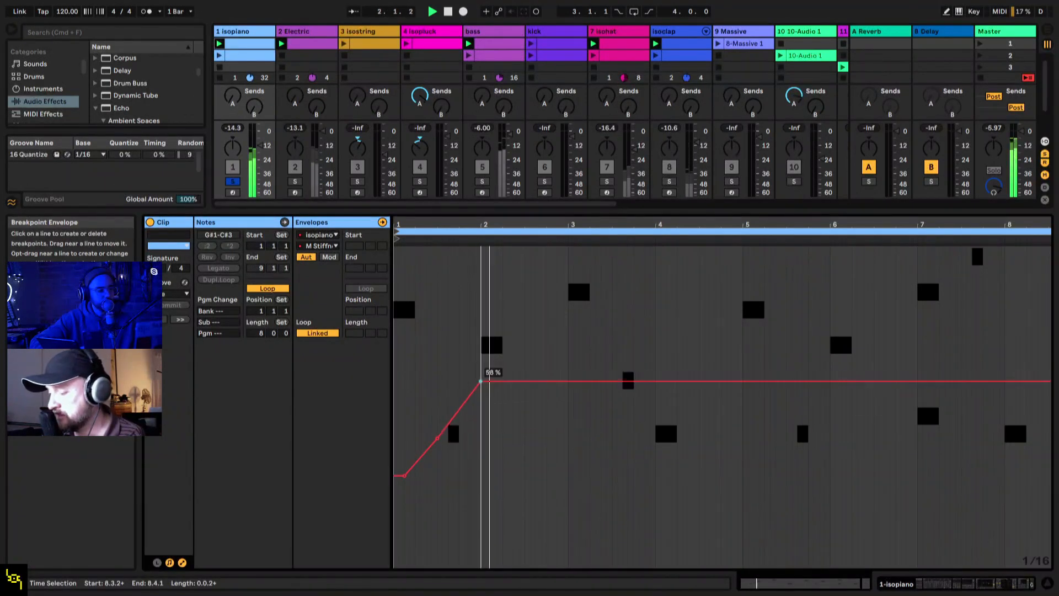
pyautogui.moveTo(558, 381); pyautogui.dragTo(660, 374)
pyautogui.moveTo(731, 374); pyautogui.dragTo(742, 335)
# Step: Undo the last envelope edits and delete the automation from isopiano's mallet stiffness
pyautogui.press('super+z')
pyautogui.press('super+z')
pyautogui.press('super+z')
pyautogui.press('super+z')
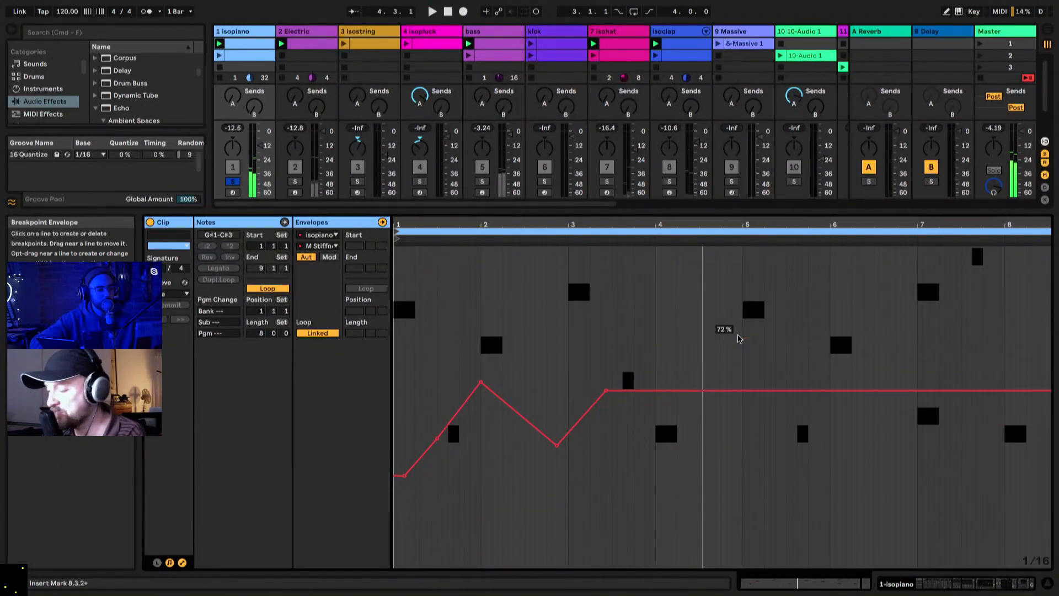
pyautogui.press('super+z')
pyautogui.press('super+z')
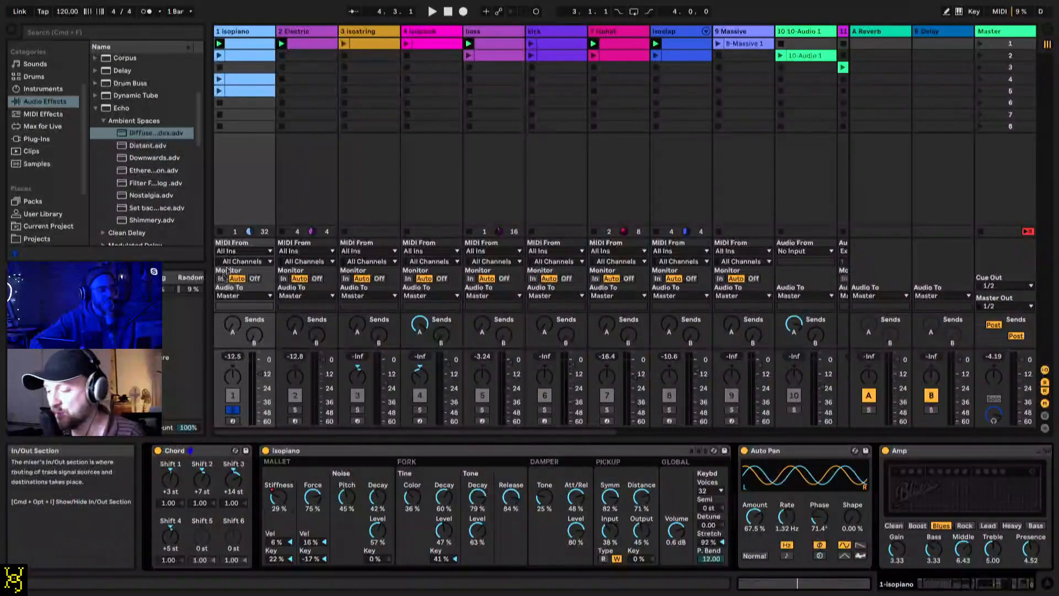
pyautogui.rightClick(280, 501)
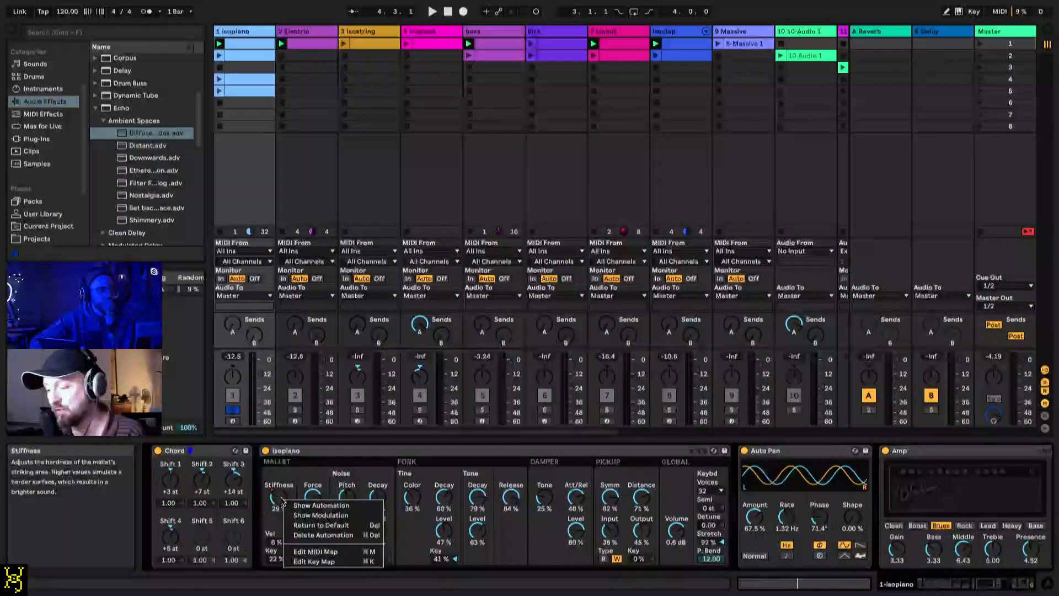
pyautogui.click(284, 538)
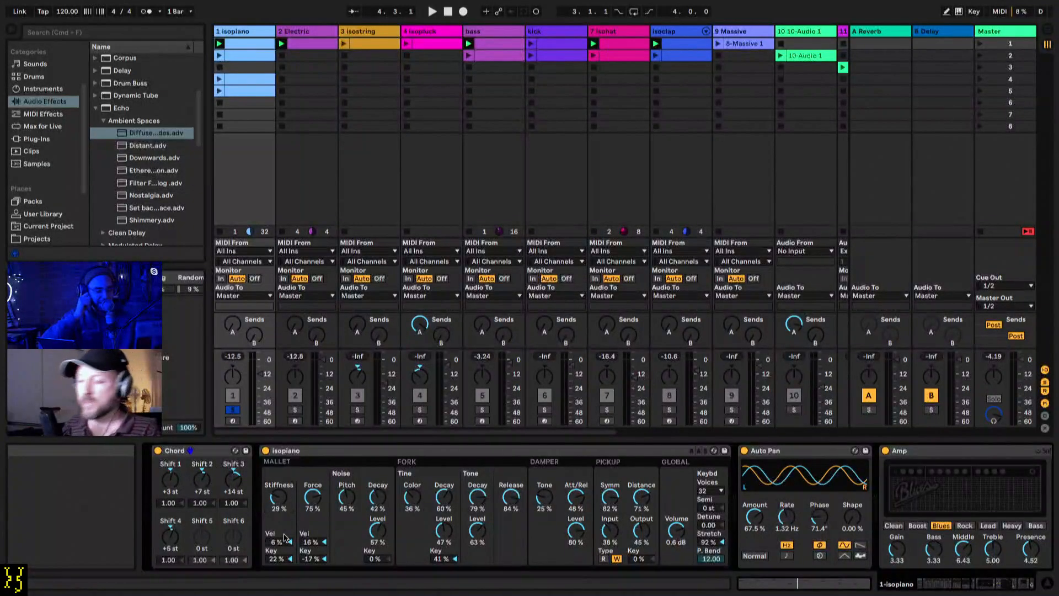
# Step: Deactivate the Dem Ducks echo in isopiano's chain and play the clip without it
pyautogui.hscroll(15, 484, 450)
pyautogui.hscroll(-2, 484, 450)
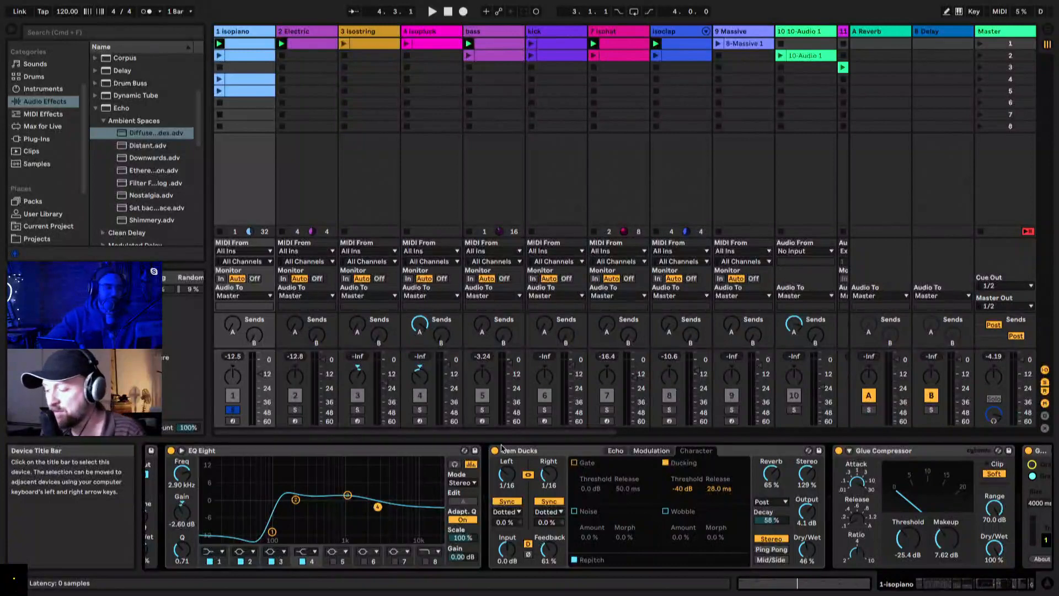
pyautogui.click(494, 453)
pyautogui.click(495, 451)
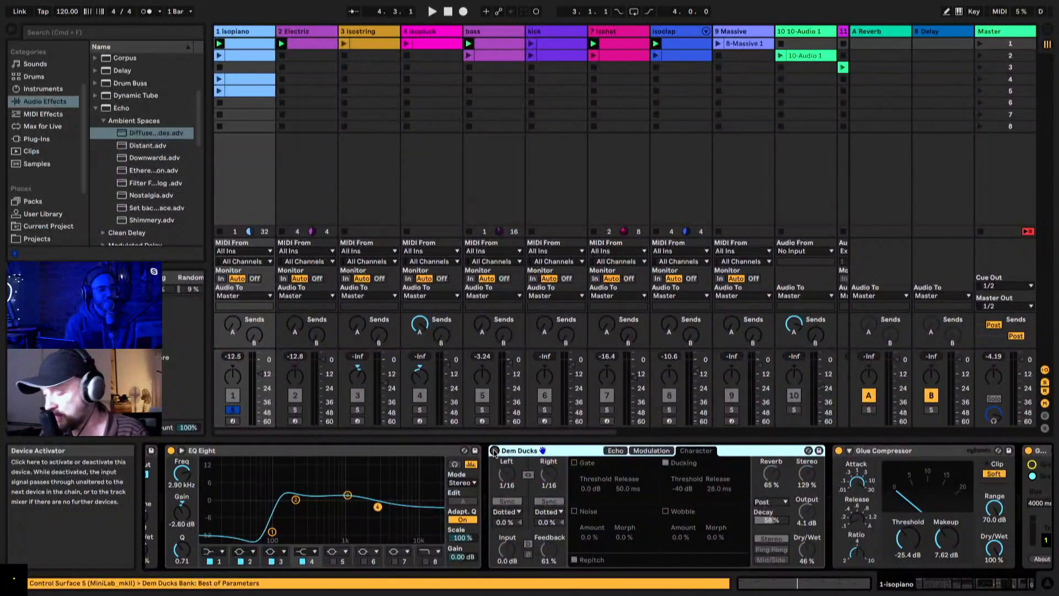
pyautogui.press('space')
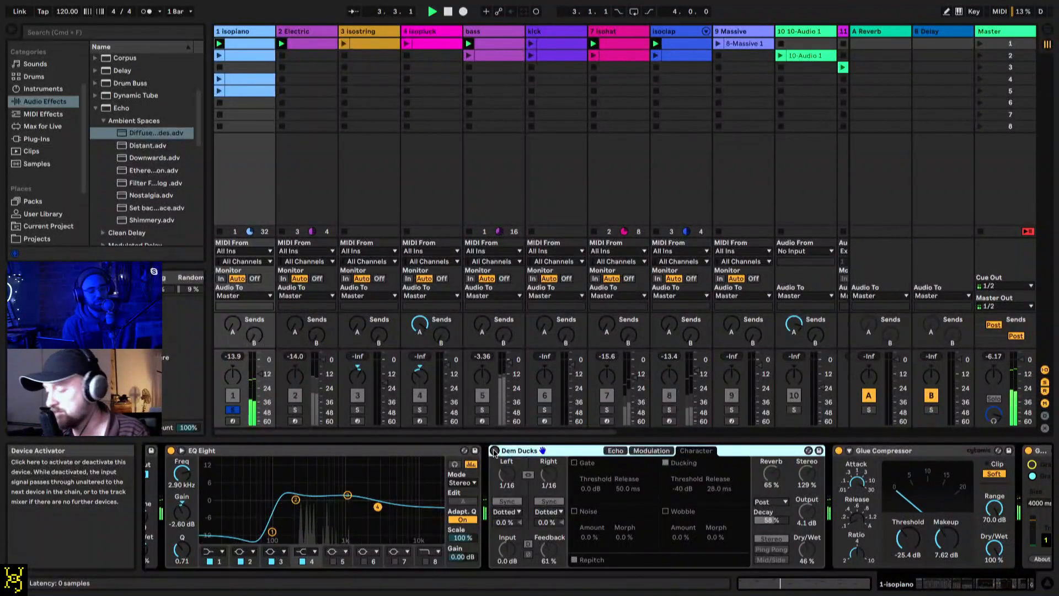
# Step: Raise isopiano's mallet stiffness to 44% during playback
pyautogui.hscroll(-12, 494, 451)
pyautogui.hscroll(-6, 492, 454)
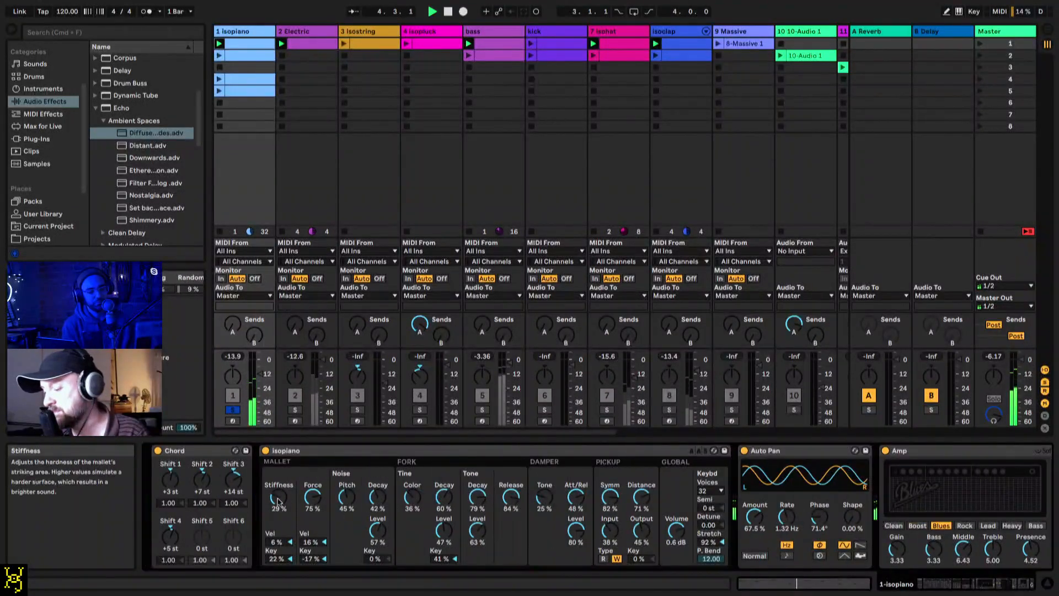
pyautogui.moveTo(278, 497); pyautogui.dragTo(279, 493)
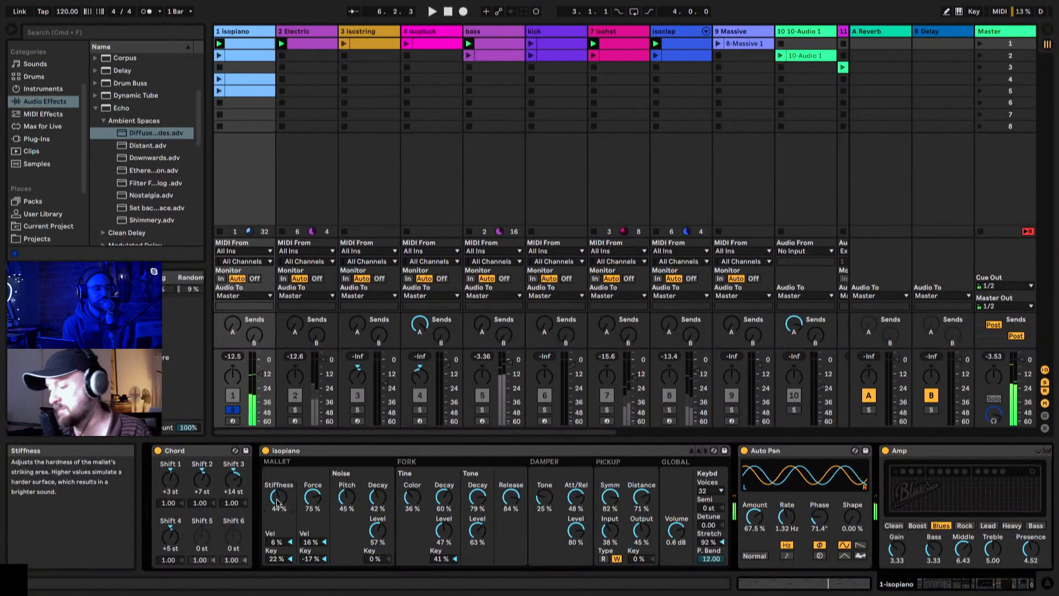
# Step: Reactivate the Dem Ducks echo, display its Echo page with the filter settings, and play the clip
pyautogui.hscroll(5, 278, 502)
pyautogui.hscroll(9, 277, 502)
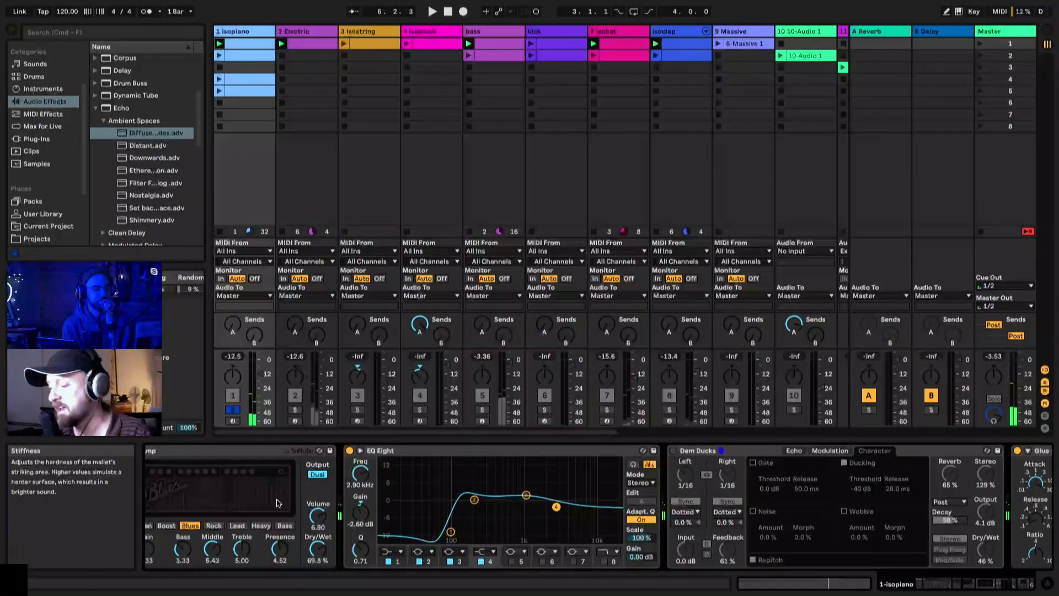
pyautogui.click(674, 452)
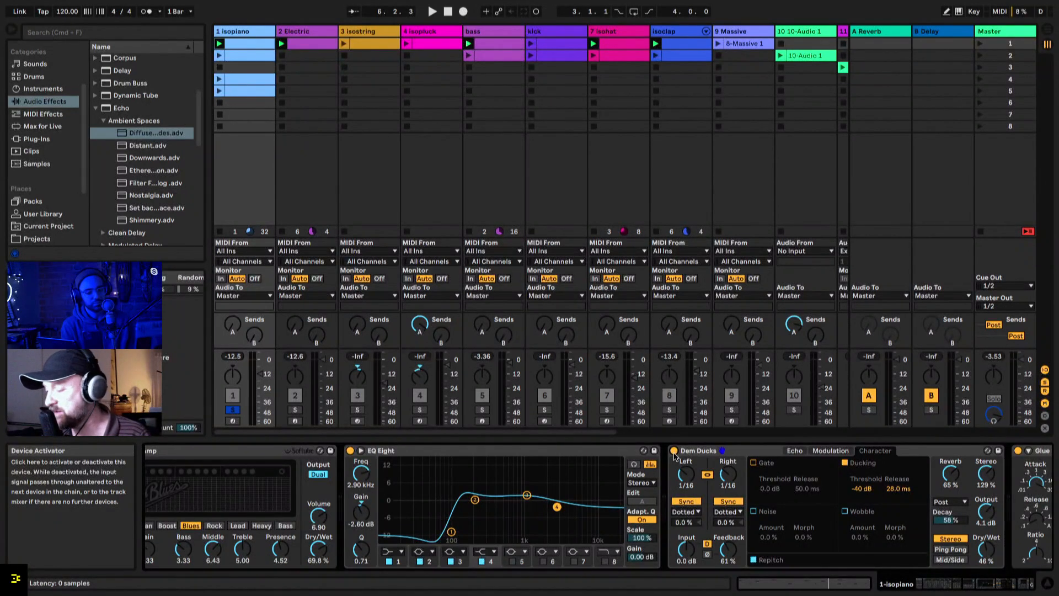
pyautogui.click(795, 451)
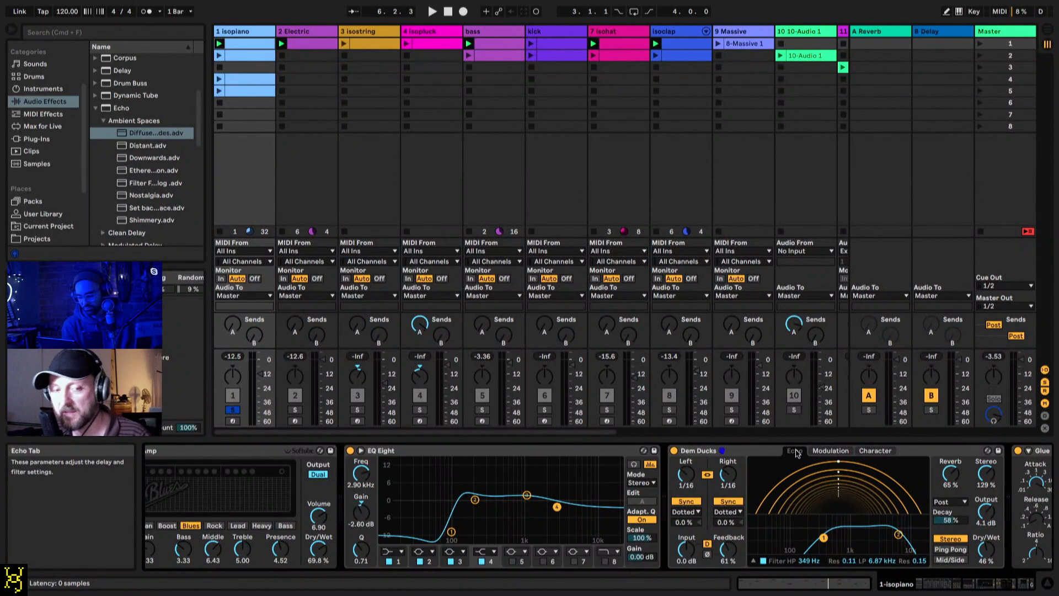
pyautogui.press('space')
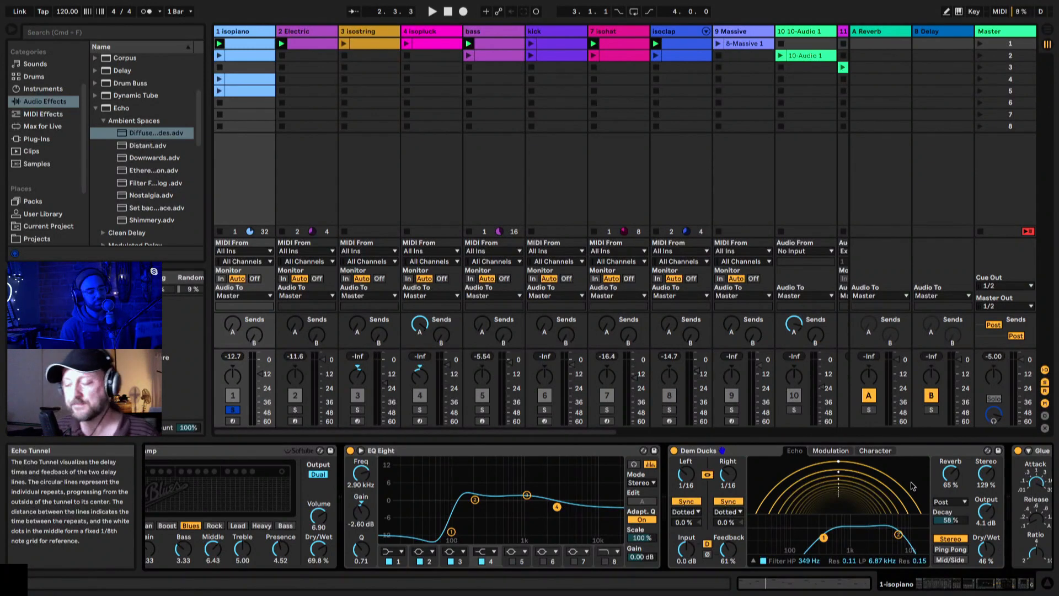
# Step: Unsolo isopiano and insert a new MIDI track after Electric
pyautogui.click(233, 410)
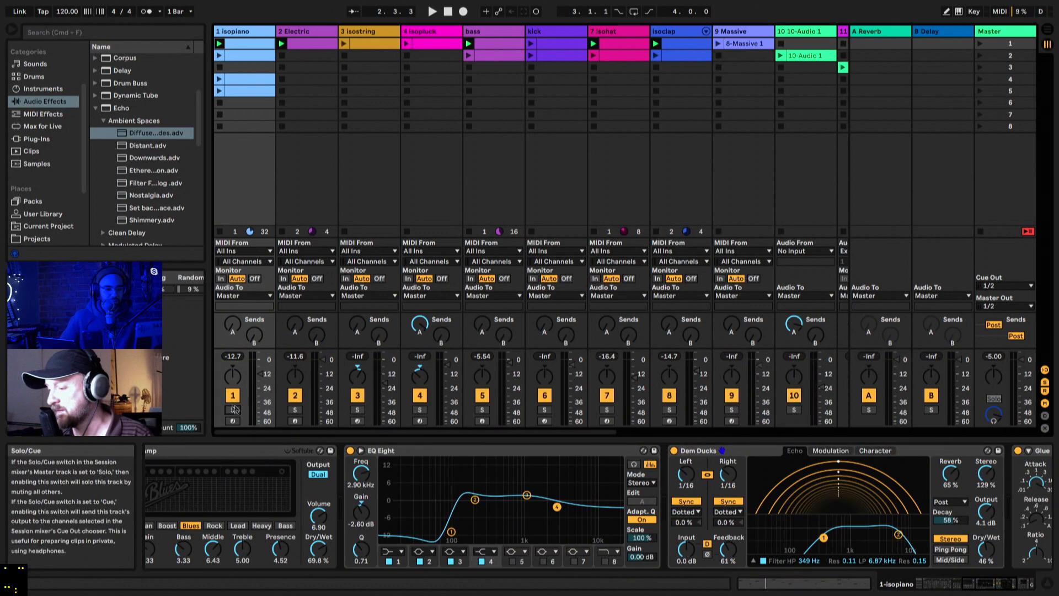
pyautogui.click(307, 32)
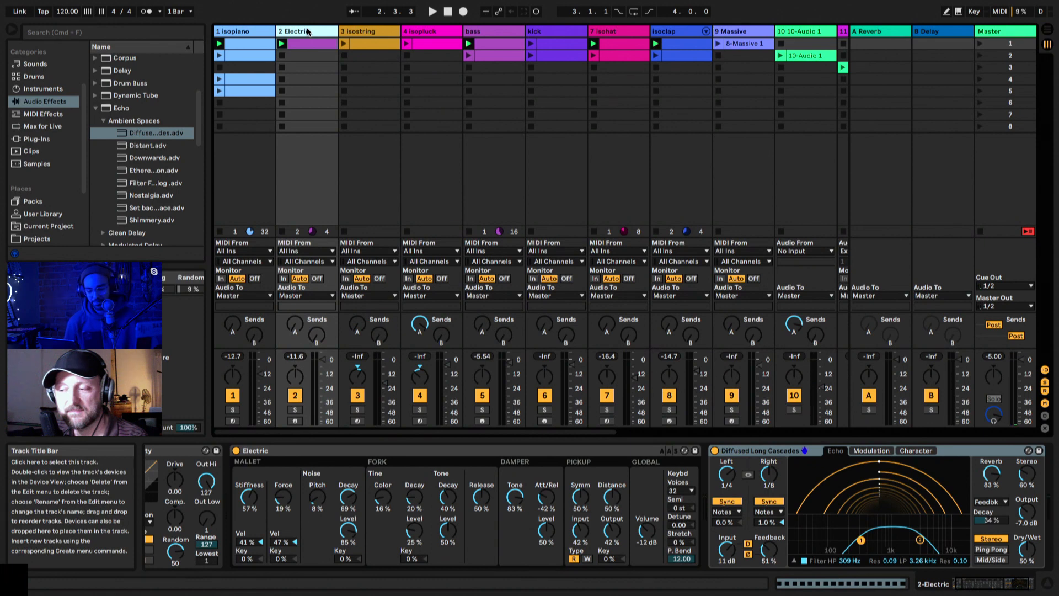
pyautogui.click(282, 56)
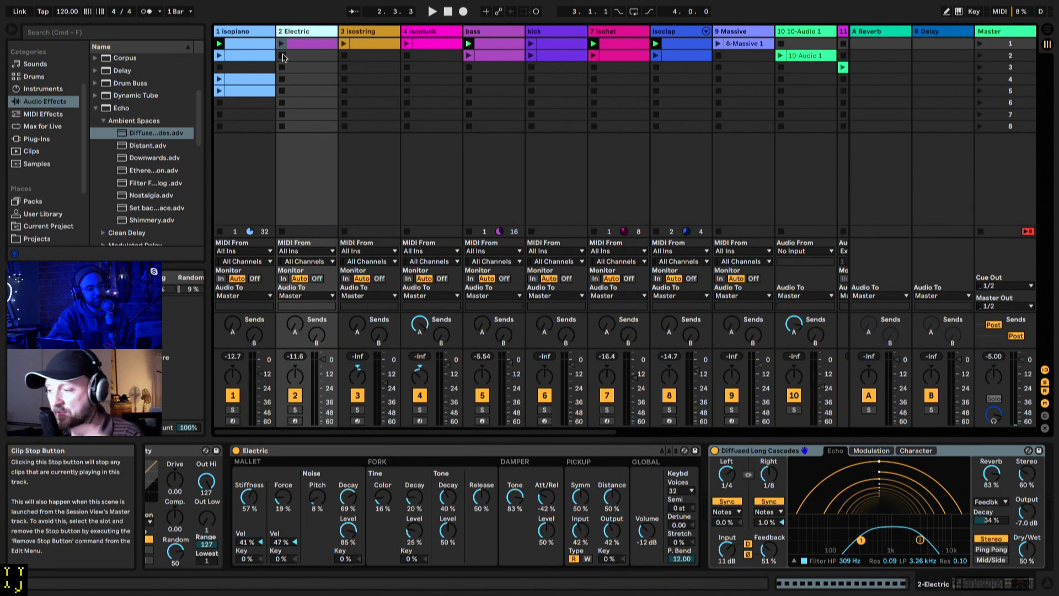
pyautogui.press('super+shift+t')
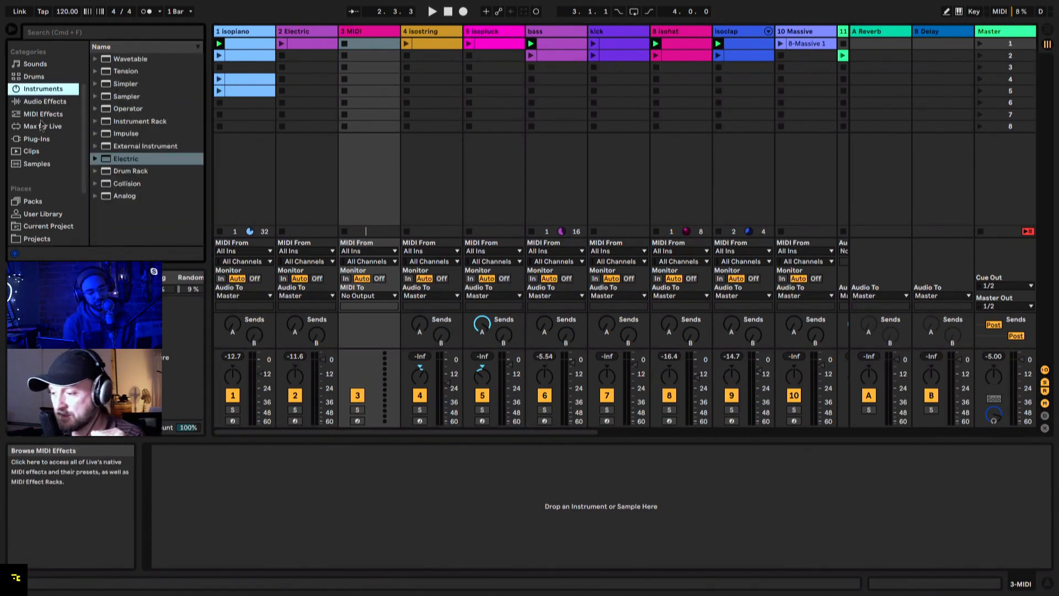
# Step: Search the plug-ins for "ab" and load AudioRealism's Audio Unit ABL3 onto the new MIDI track
pyautogui.click(39, 139)
pyautogui.click(97, 60)
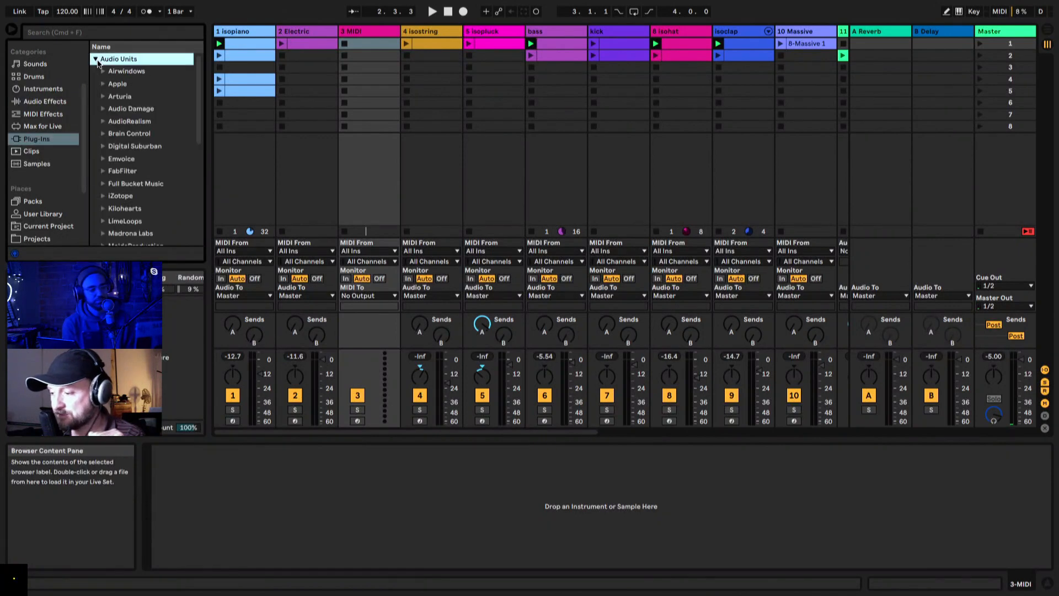
pyautogui.click(113, 32)
pyautogui.write('ab')
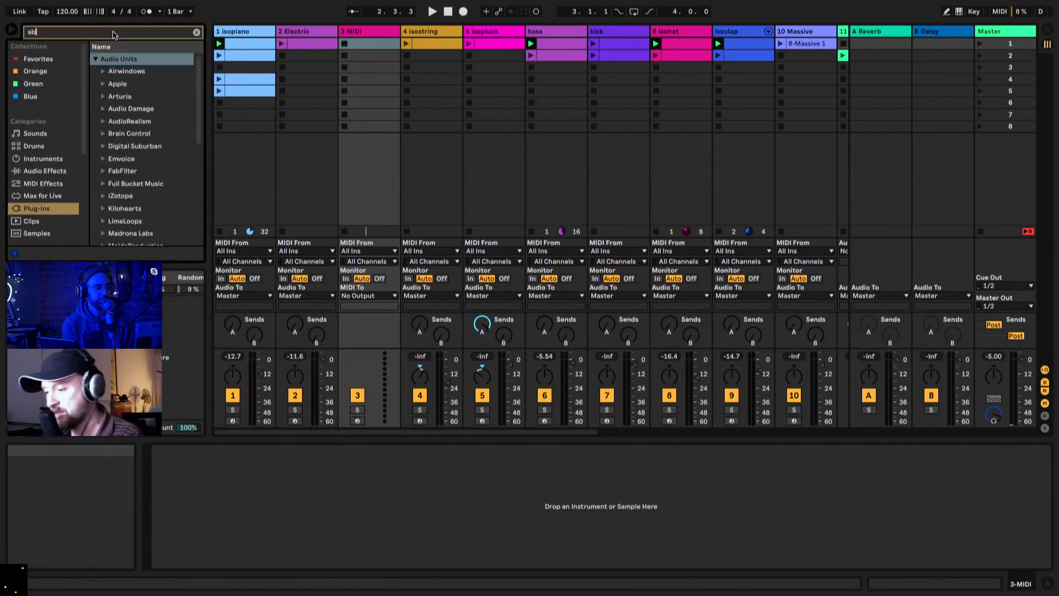
pyautogui.press('Down')
pyautogui.press('Down')
pyautogui.press('Right')
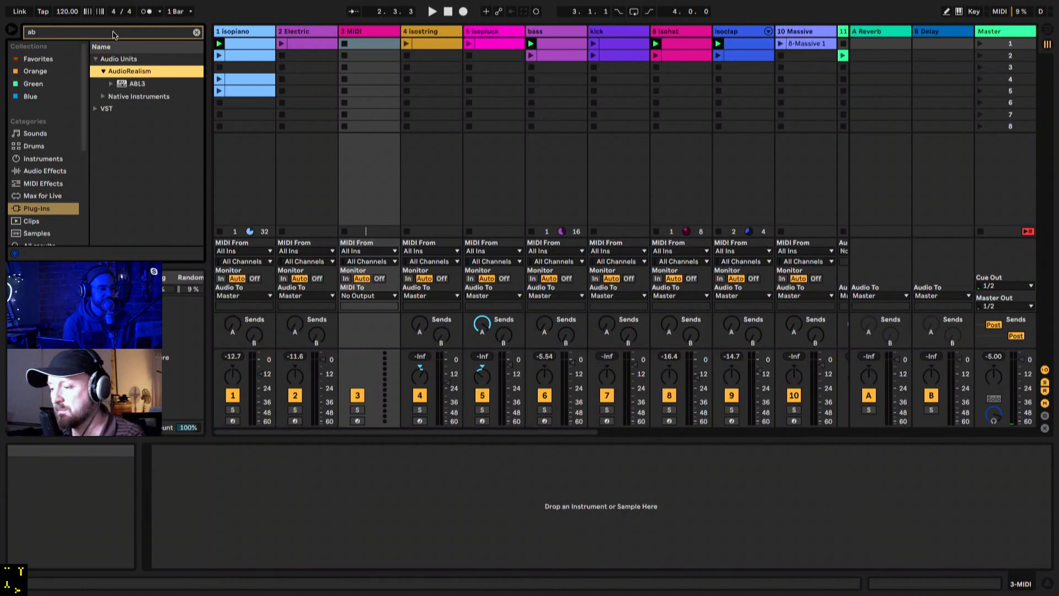
pyautogui.press('Down')
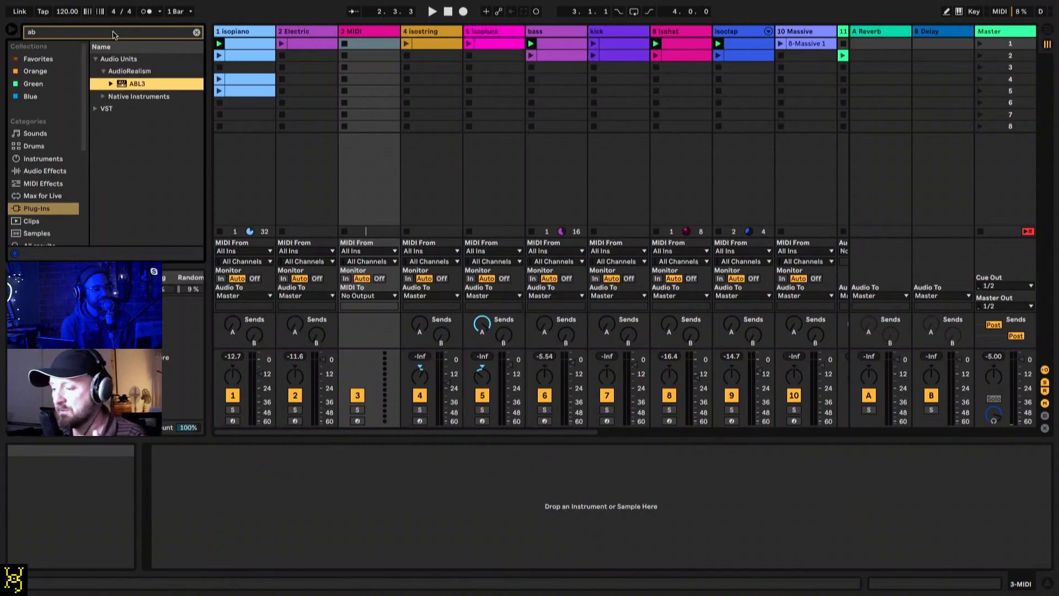
pyautogui.press('Return')
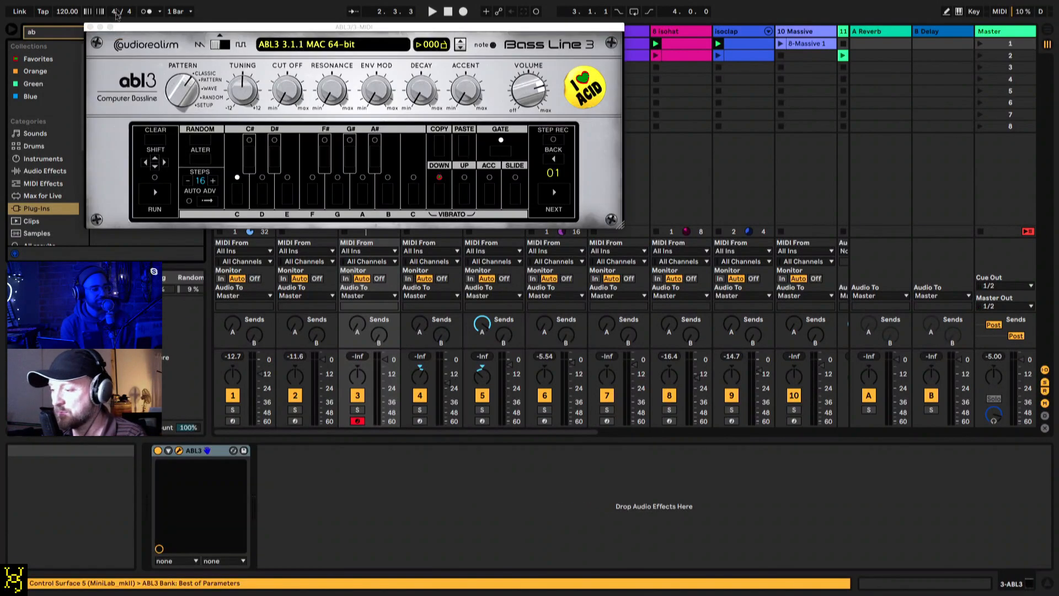
# Step: Move the ABL3 window clear of the session tracks, solo the ABL3 track and start playback
pyautogui.moveTo(181, 28); pyautogui.dragTo(523, 241)
pyautogui.click(358, 413)
pyautogui.press('space')
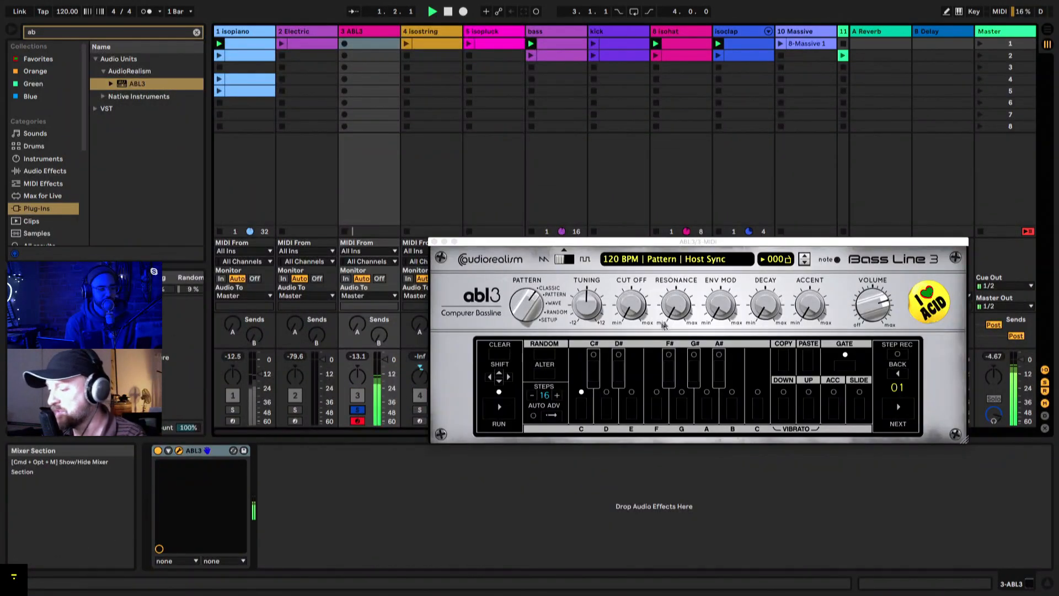
# Step: Raise ABL3's resonance and decay, set env mod to 93%, and sweep the cutoff up to 84% and down to 0%
pyautogui.moveTo(632, 305); pyautogui.dragTo(644, 195)
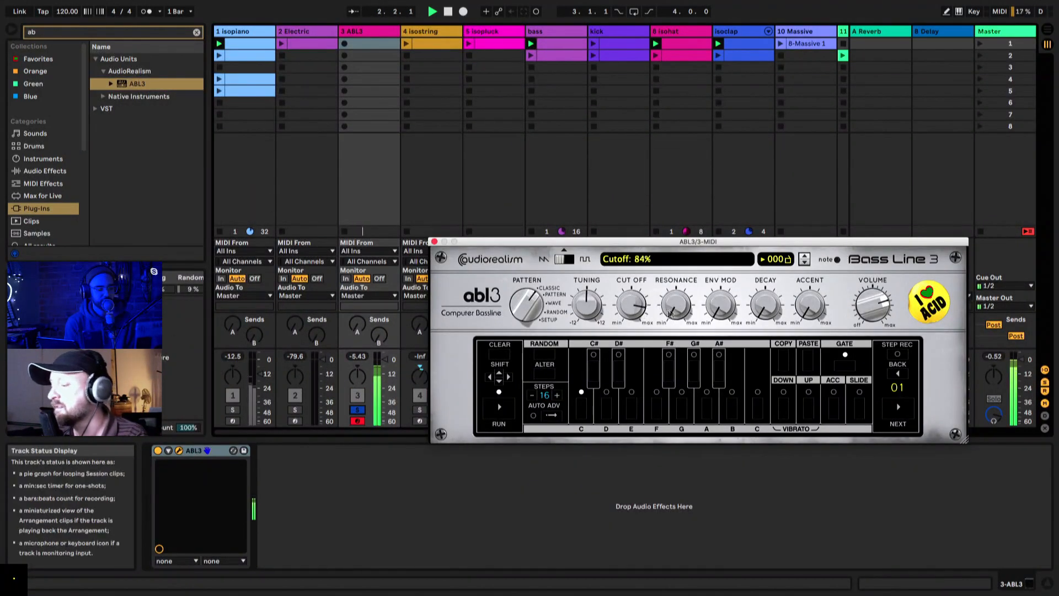
pyautogui.moveTo(676, 305); pyautogui.dragTo(677, 179)
pyautogui.moveTo(720, 307); pyautogui.dragTo(729, 194)
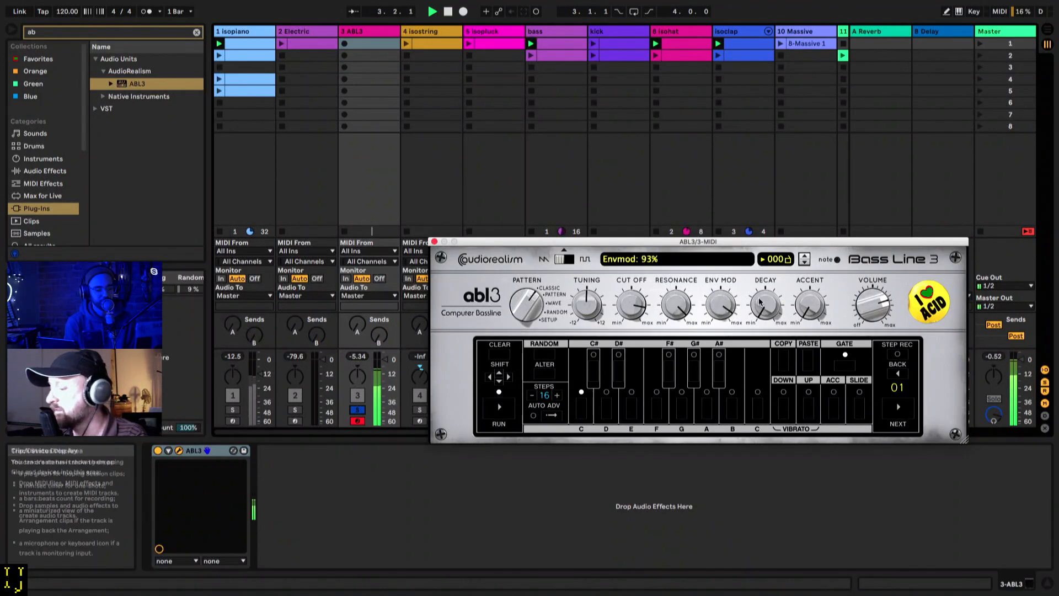
pyautogui.moveTo(765, 307); pyautogui.dragTo(774, 204)
pyautogui.moveTo(633, 307); pyautogui.dragTo(632, 426)
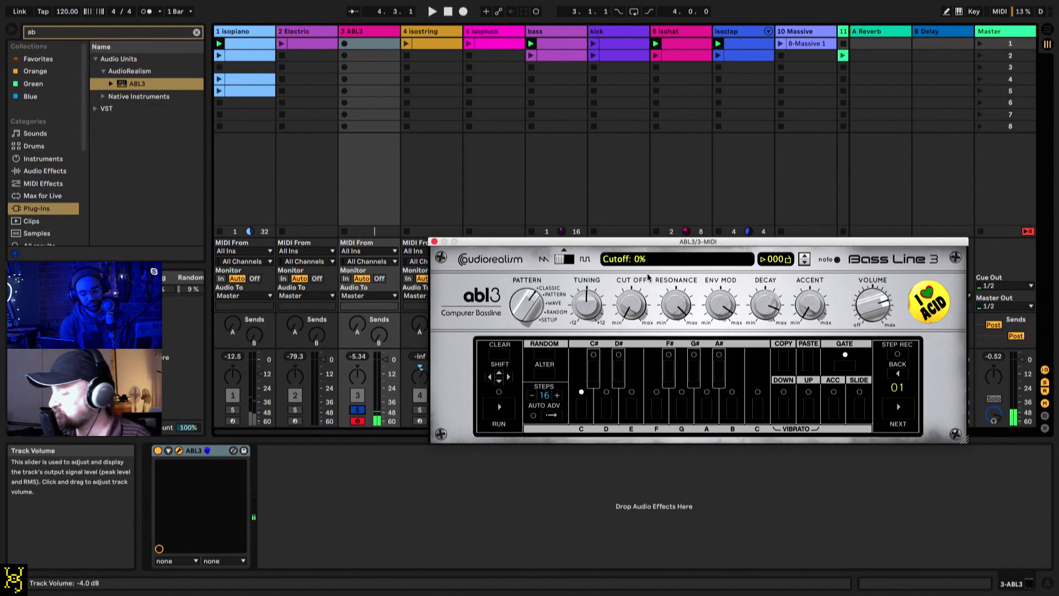
# Step: Switch ABL3's sync mode from Host to Midi Trigger and run its pattern
pyautogui.click(660, 260)
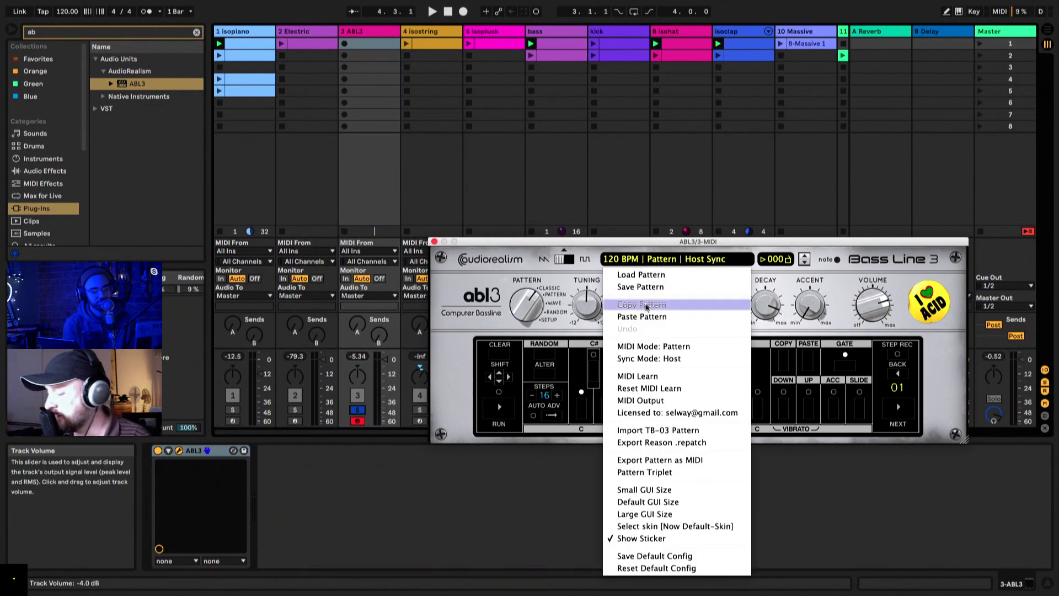
pyautogui.click(646, 359)
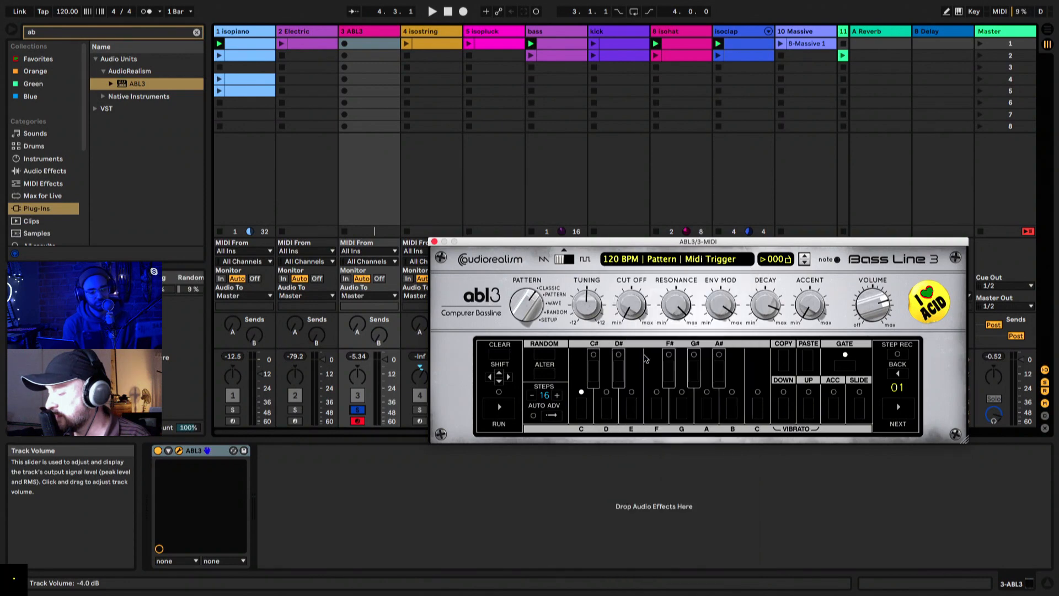
pyautogui.click(499, 408)
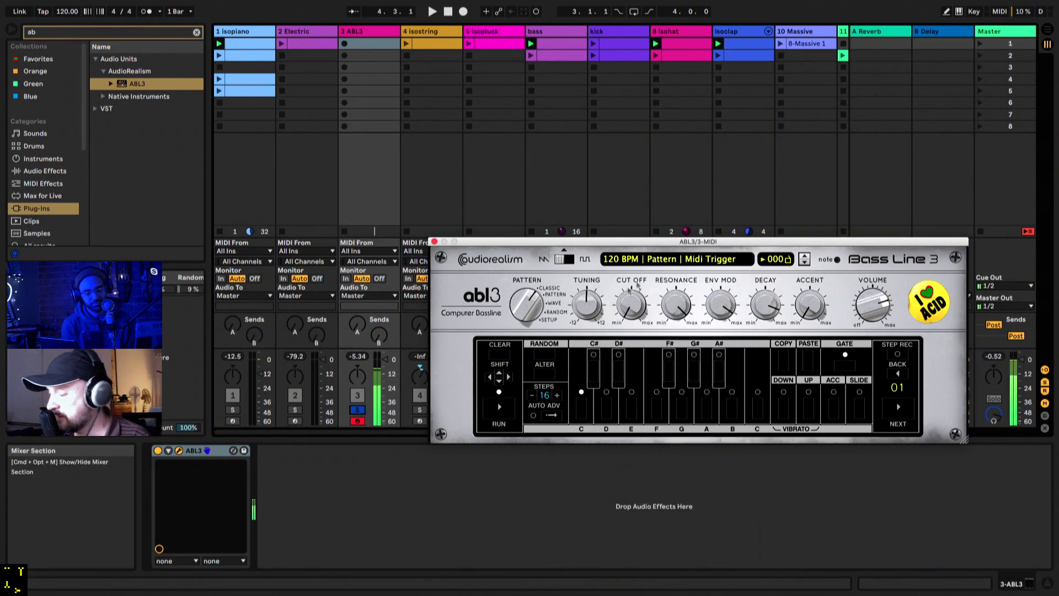
# Step: Examine ABL3's pattern, MIDI mode and sync mode options
pyautogui.click(619, 261)
pyautogui.click(606, 213)
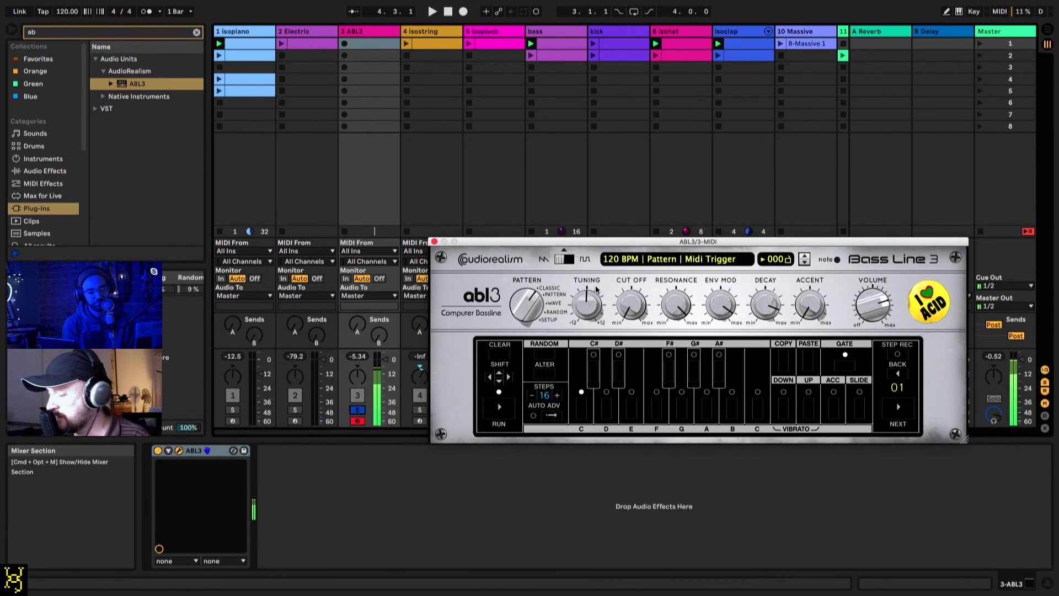
pyautogui.click(616, 261)
pyautogui.click(634, 301)
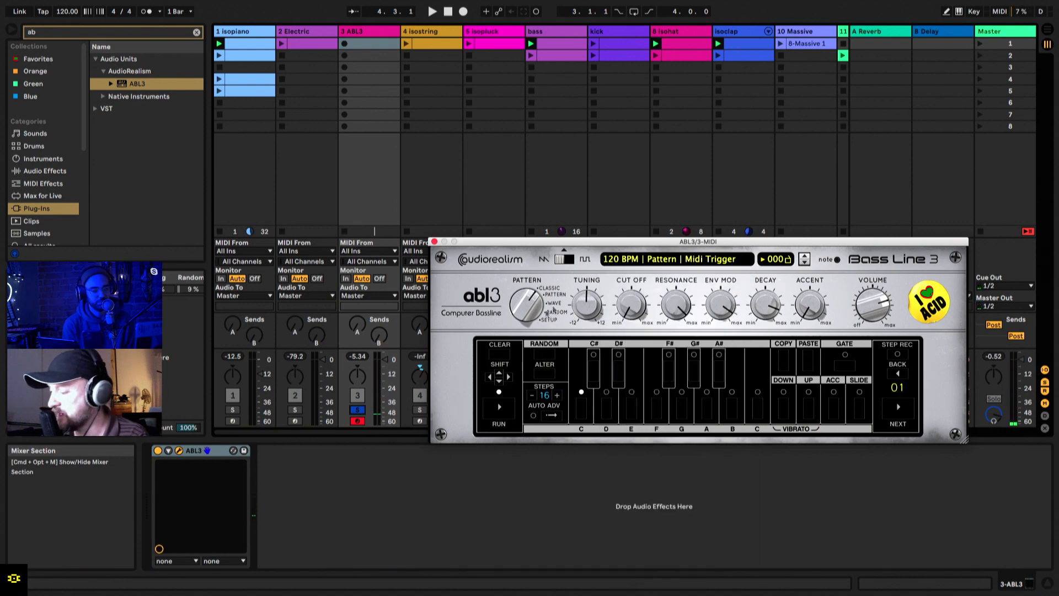
pyautogui.click(626, 263)
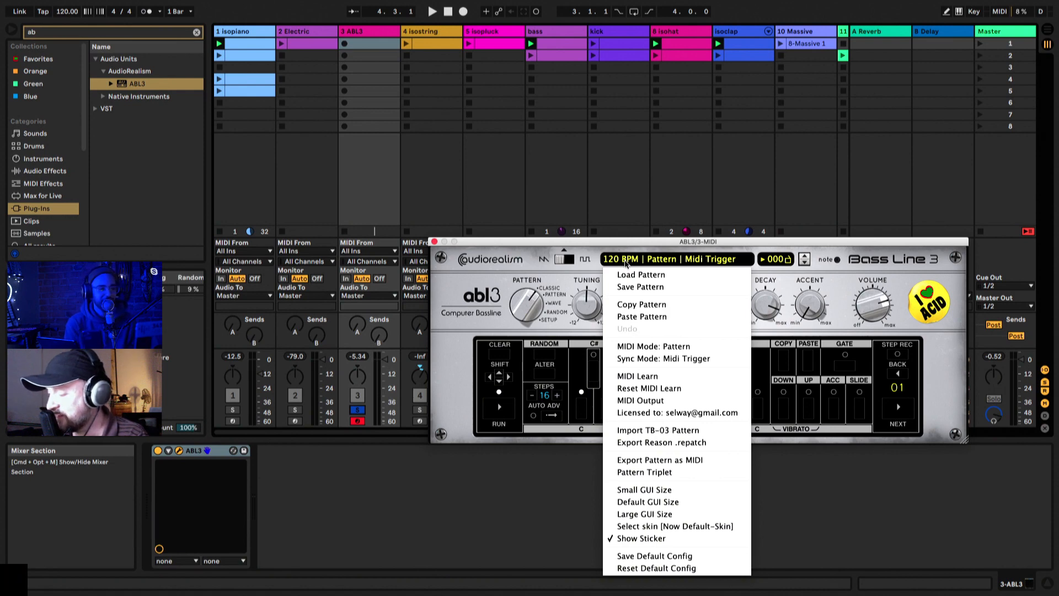
pyautogui.click(550, 276)
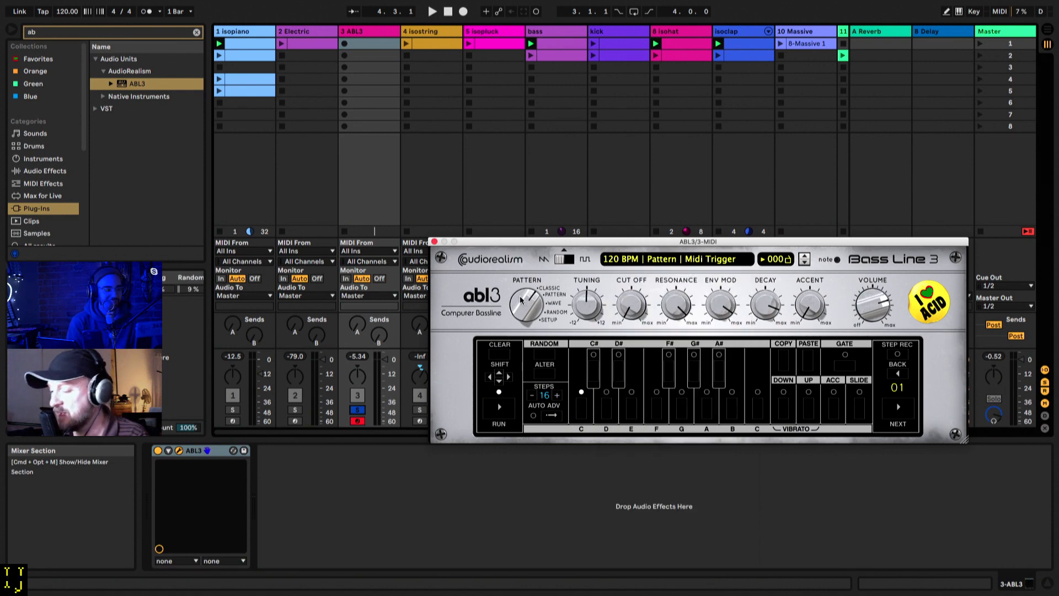
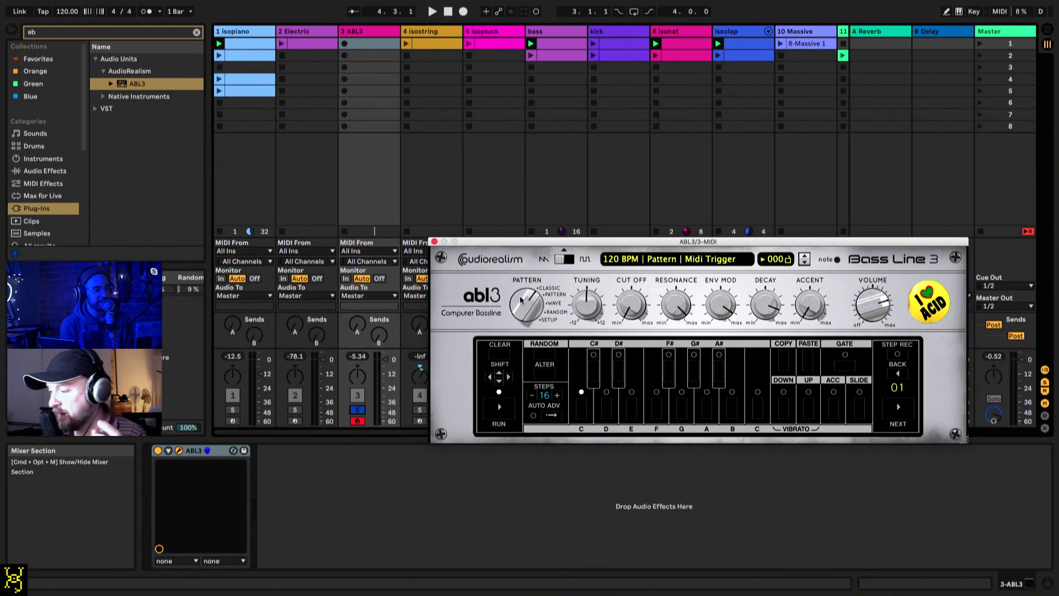
# Step: Switch ABL3's pattern selector to Random, turn on Apply and Fix Scale, and start playback
pyautogui.moveTo(530, 304); pyautogui.dragTo(557, 198)
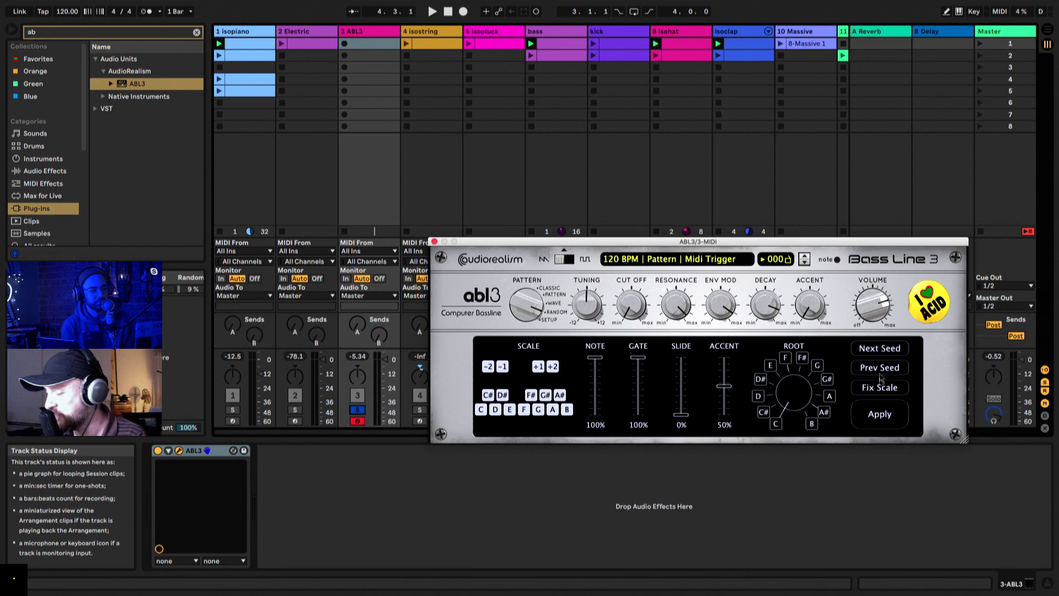
pyautogui.click(885, 418)
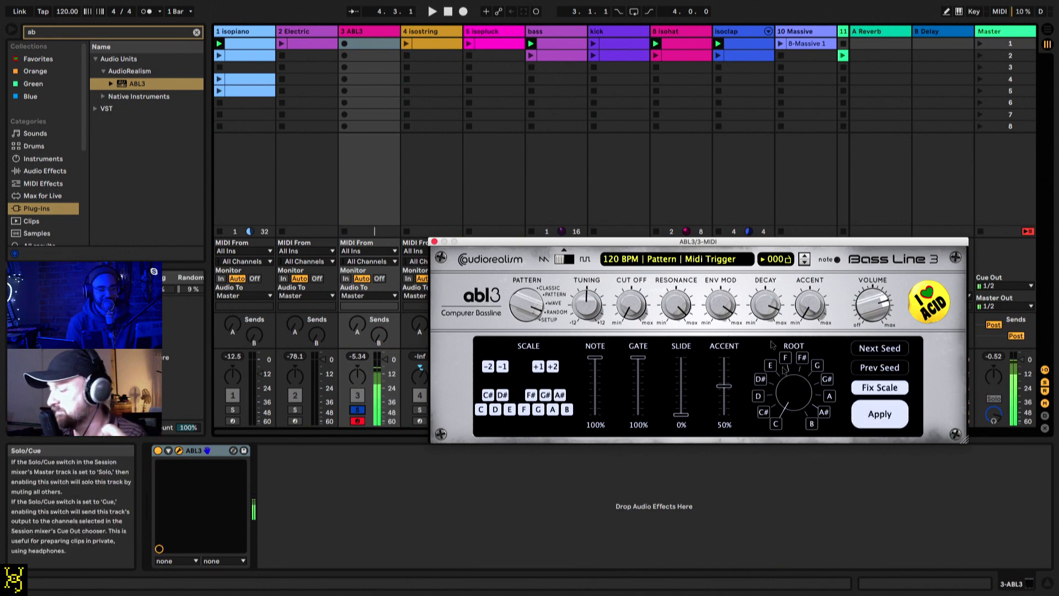
pyautogui.click(61, 12)
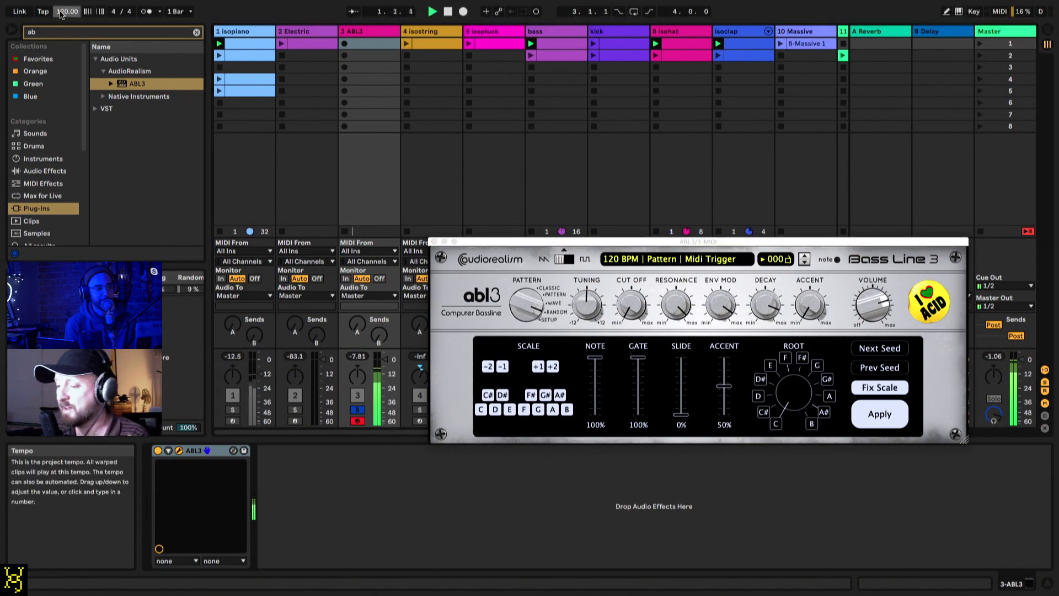
# Step: Set ABL3's sync mode back to Host Sync
pyautogui.click(303, 207)
pyautogui.click(714, 262)
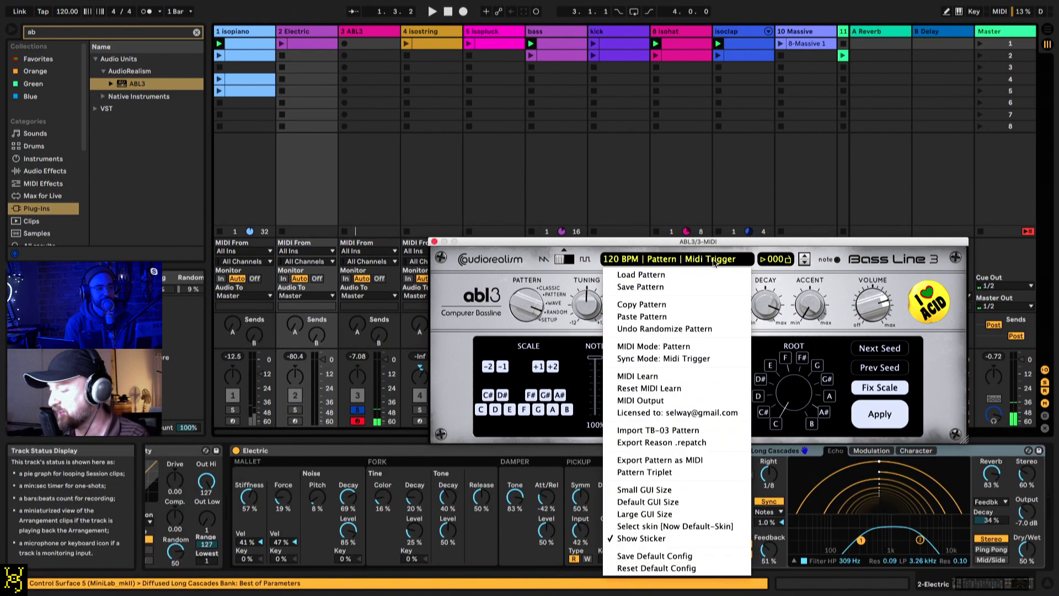
pyautogui.click(671, 359)
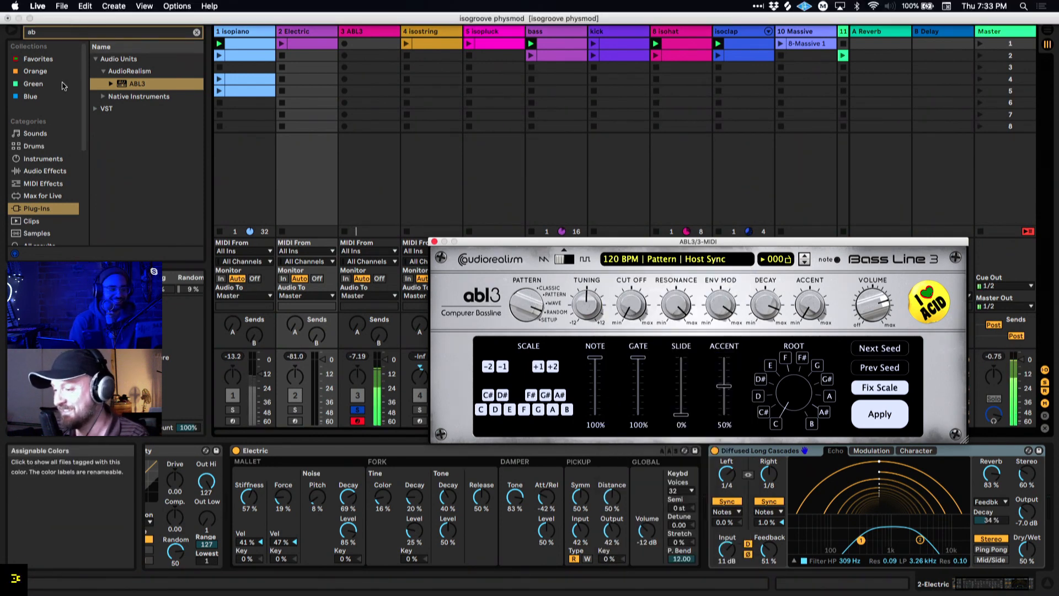
# Step: Raise the project tempo to 718 BPM and reselect the ABL3 track
pyautogui.click(66, 11)
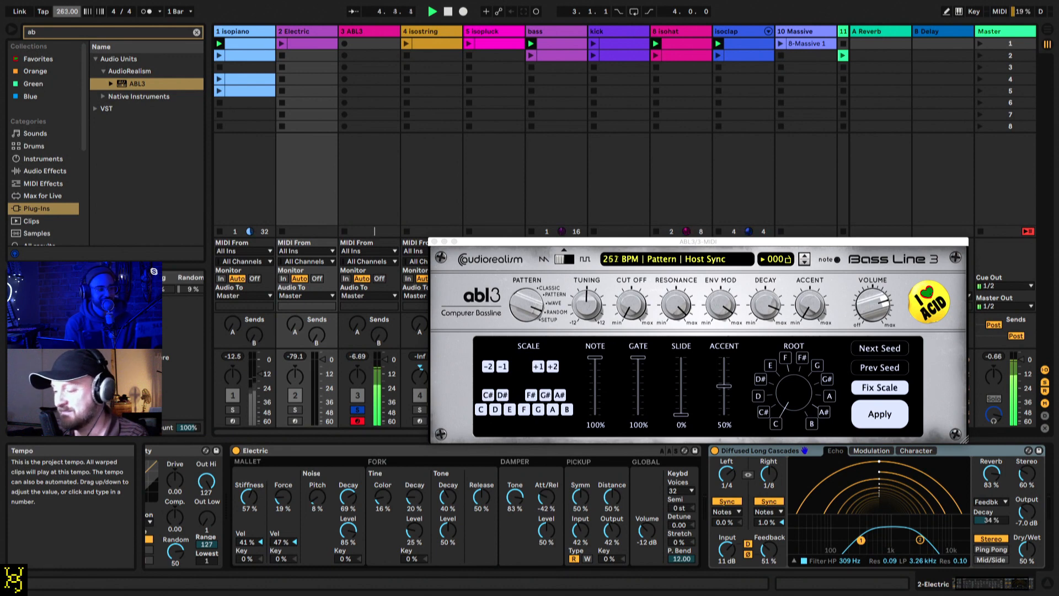
pyautogui.moveTo(67, 11); pyautogui.dragTo(66, 11)
pyautogui.click(355, 31)
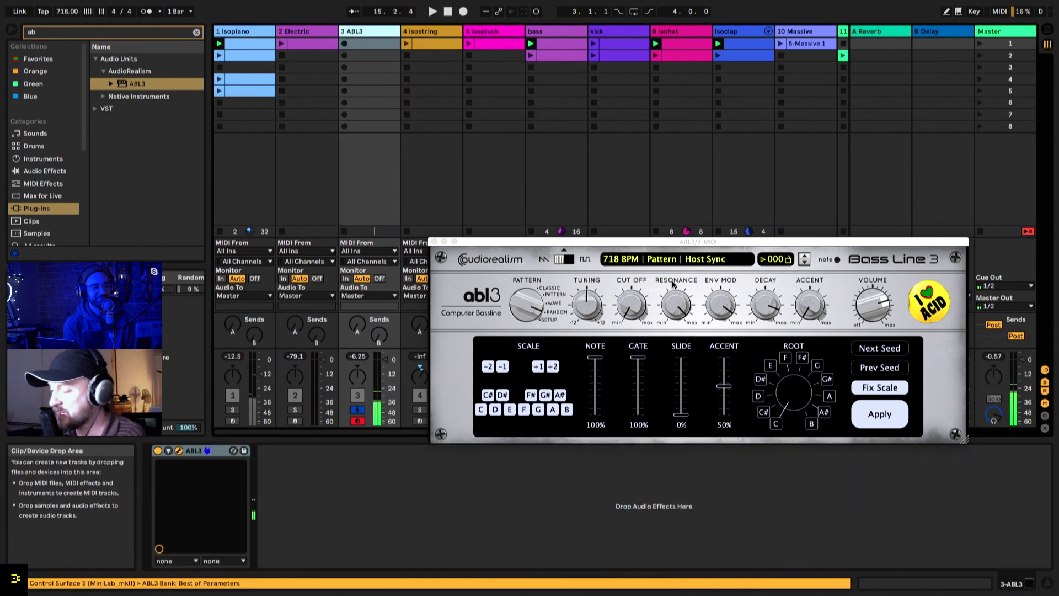
# Step: Lower the project tempo to 696 BPM and sweep ABL3's resonance, cutoff and decay with env mod at 81%
pyautogui.moveTo(678, 304); pyautogui.dragTo(673, 389)
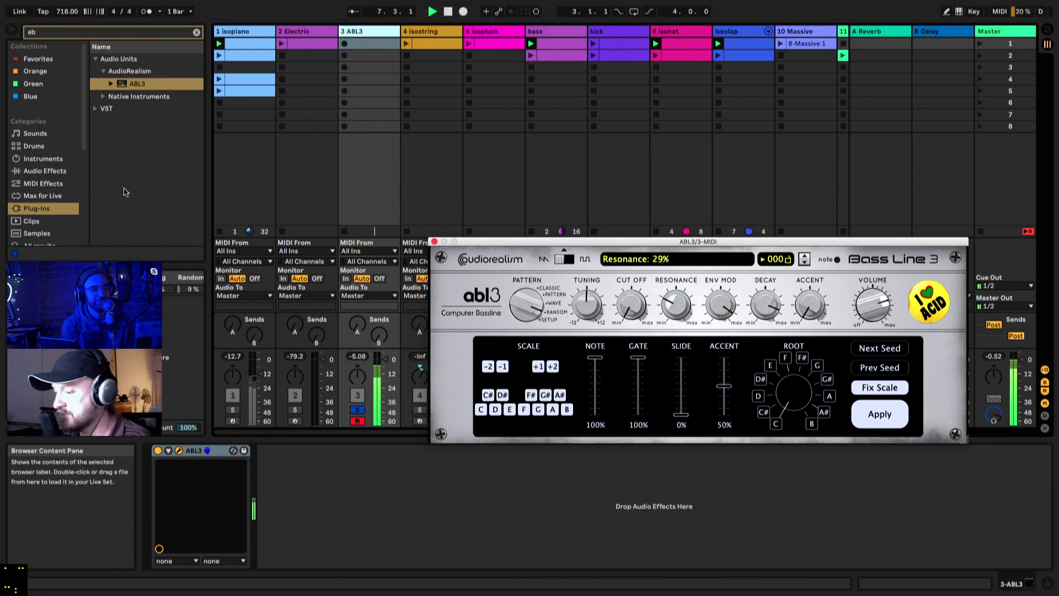
pyautogui.moveTo(73, 11); pyautogui.dragTo(72, 23)
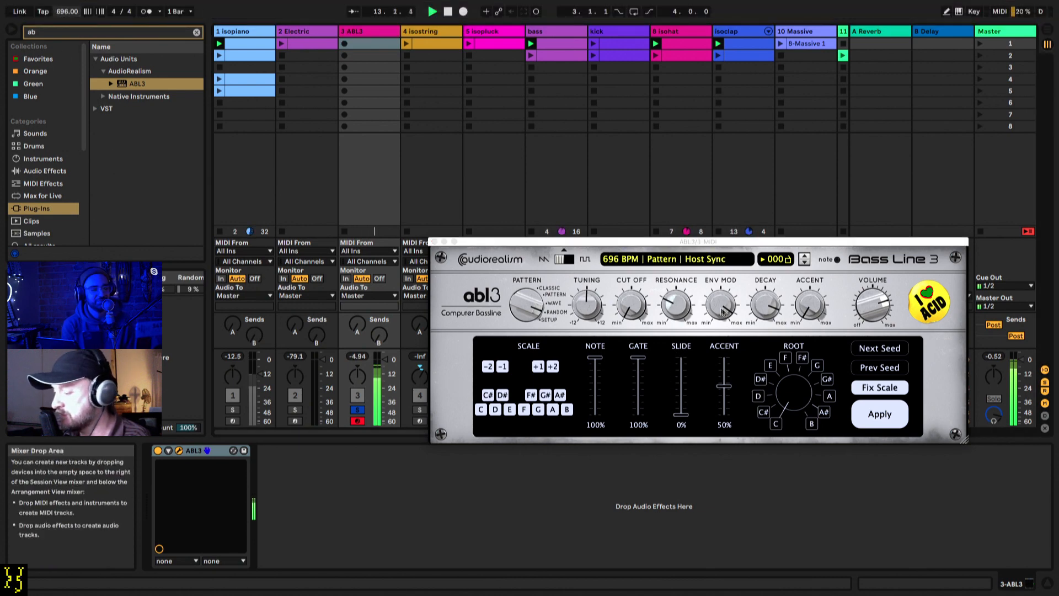
pyautogui.moveTo(721, 304); pyautogui.dragTo(717, 400)
pyautogui.moveTo(630, 304); pyautogui.dragTo(650, 203)
pyautogui.moveTo(766, 316); pyautogui.dragTo(753, 393)
pyautogui.moveTo(721, 304); pyautogui.dragTo(727, 234)
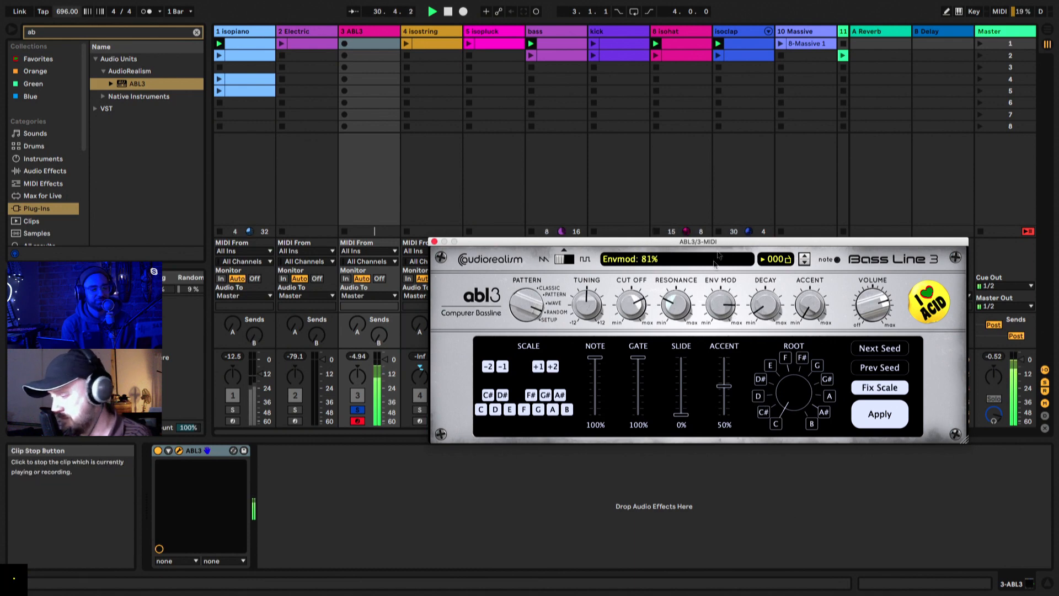
pyautogui.moveTo(677, 298); pyautogui.dragTo(675, 249)
pyautogui.moveTo(633, 303); pyautogui.dragTo(635, 388)
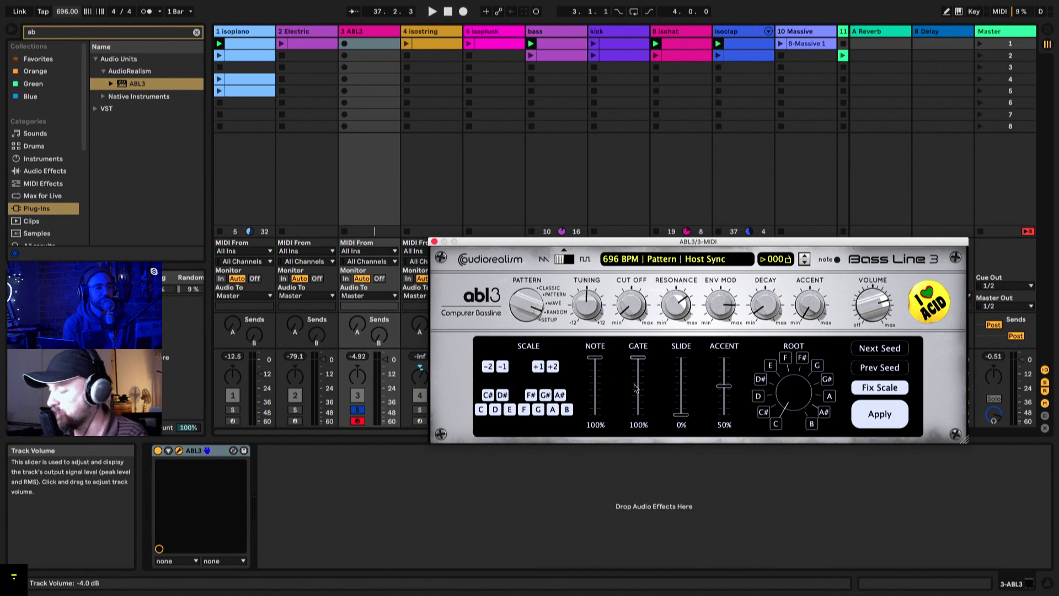
# Step: Lower the project tempo to 90 BPM and restart playback
pyautogui.moveTo(67, 11); pyautogui.dragTo(67, 48)
pyautogui.moveTo(66, 11); pyautogui.dragTo(67, 52)
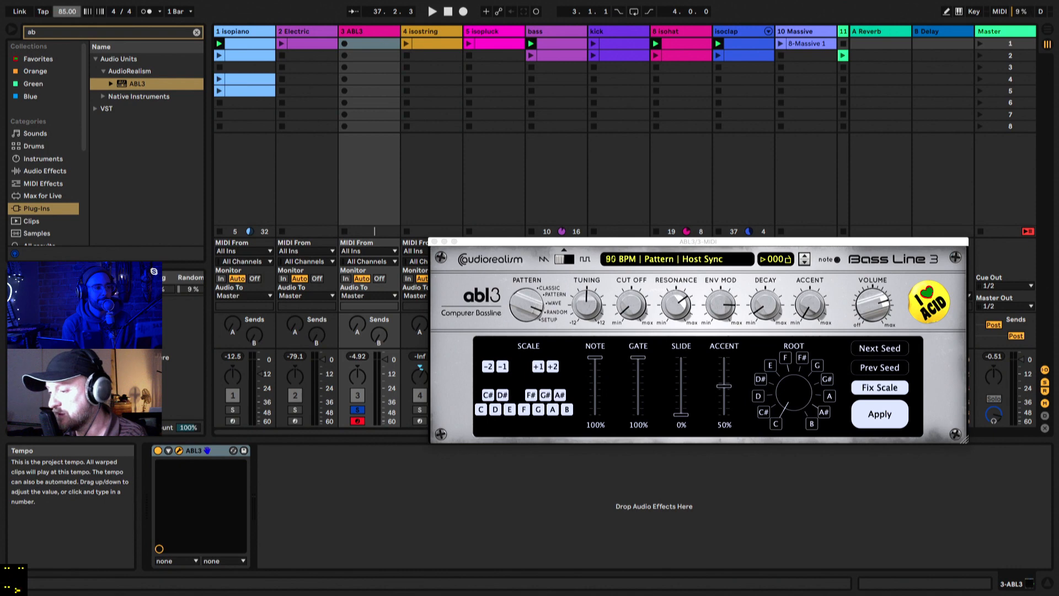
pyautogui.press('space')
pyautogui.moveTo(67, 11); pyautogui.dragTo(66, 3)
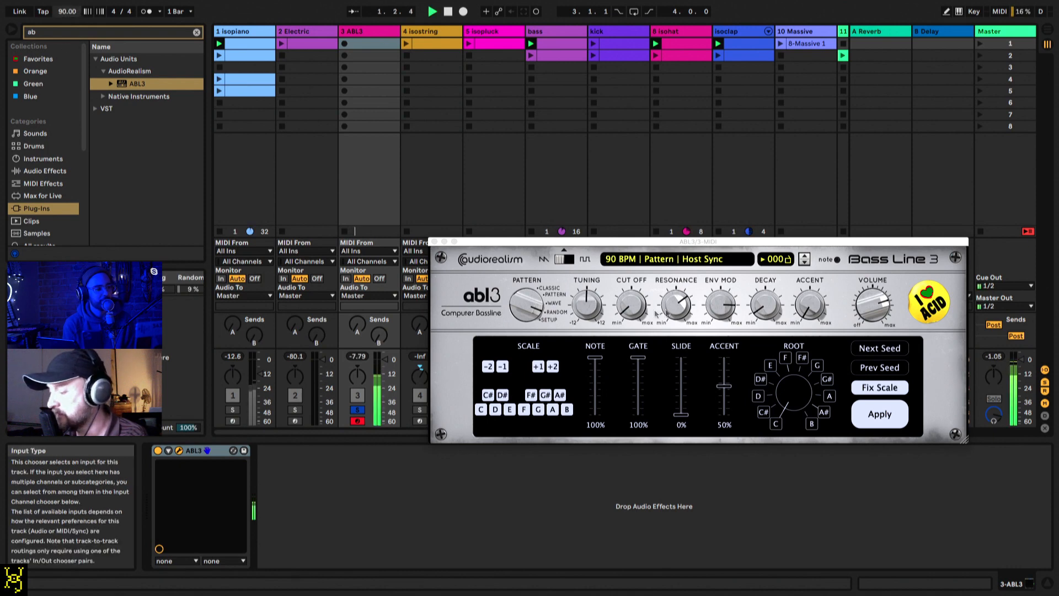
# Step: Remove the -2 octave from ABL3's random scale, raise the tuning to maximum and set the Note amount to 71%
pyautogui.click(799, 395)
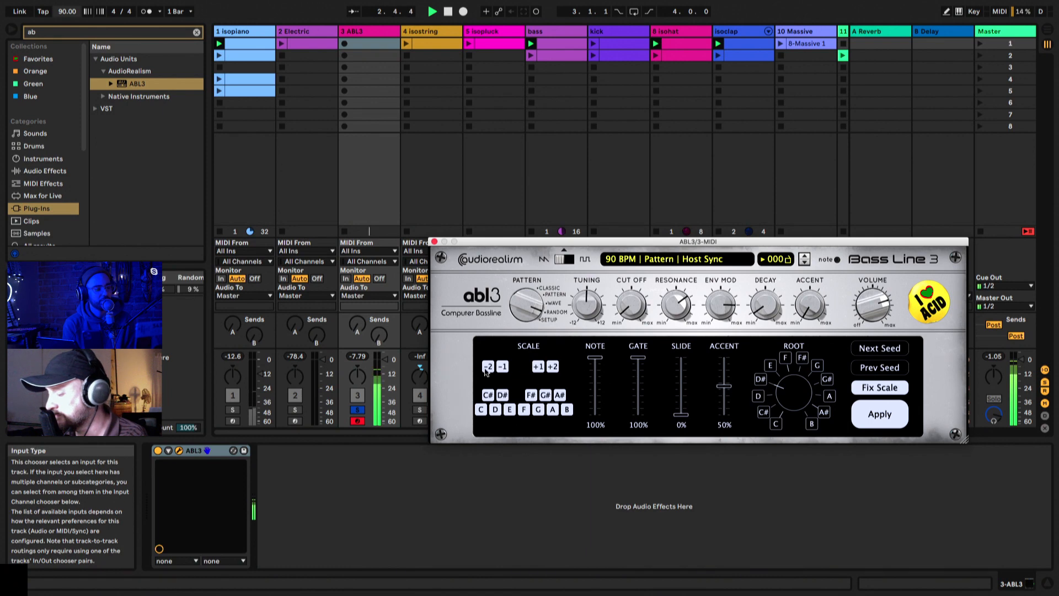
pyautogui.click(868, 410)
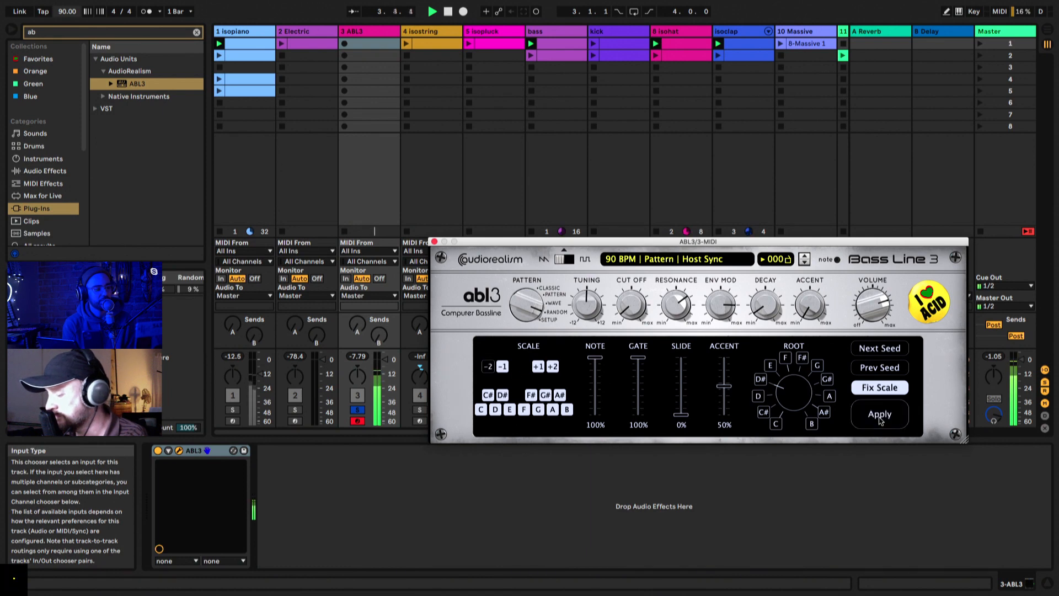
pyautogui.click(880, 419)
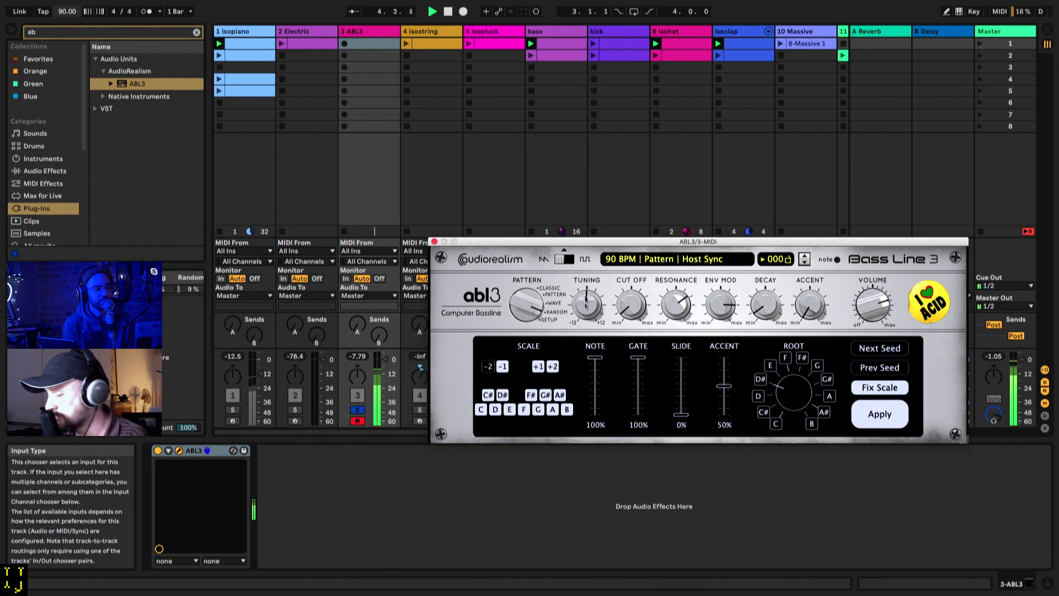
pyautogui.moveTo(586, 303); pyautogui.dragTo(591, 152)
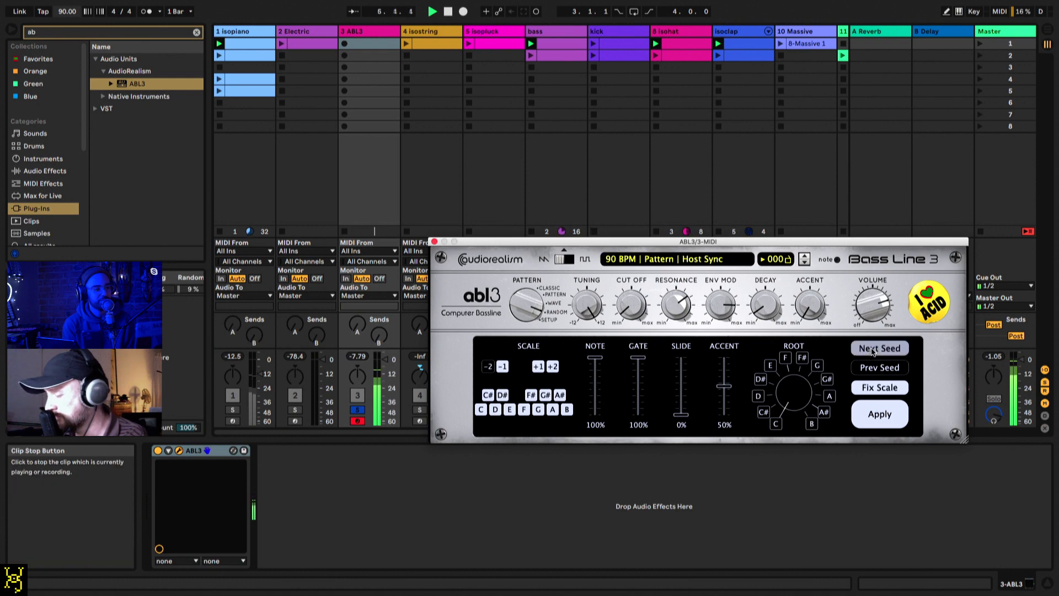
pyautogui.moveTo(596, 382); pyautogui.dragTo(595, 375)
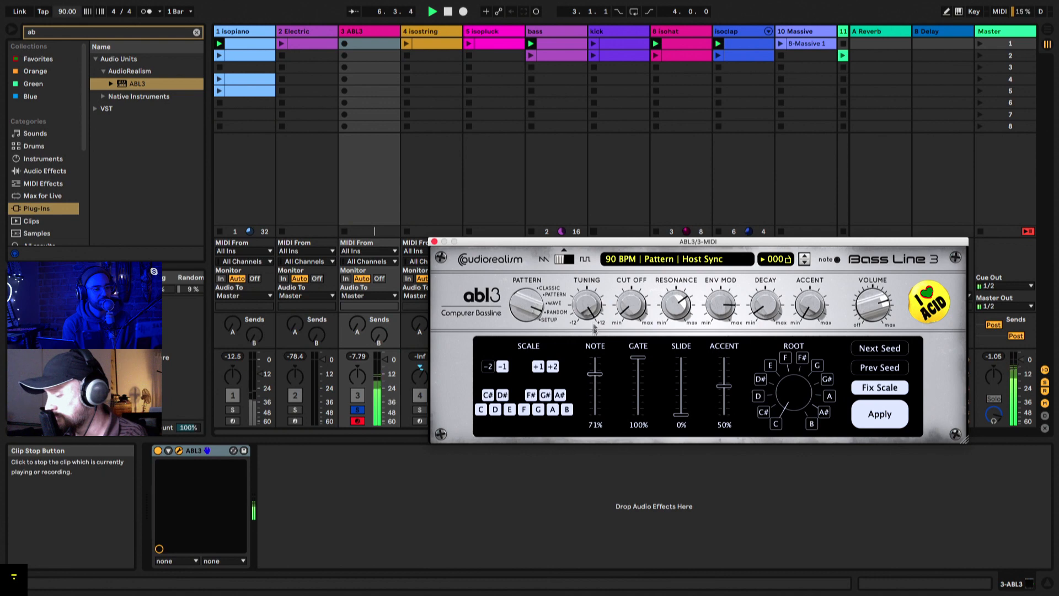
# Step: Raise ABL3's cutoff and decay, adjust the resonance, set env mod to 90%, and move to the next random seed
pyautogui.moveTo(629, 305); pyautogui.dragTo(637, 226)
pyautogui.moveTo(675, 305); pyautogui.dragTo(679, 467)
pyautogui.moveTo(766, 305); pyautogui.dragTo(722, 290)
pyautogui.click(875, 346)
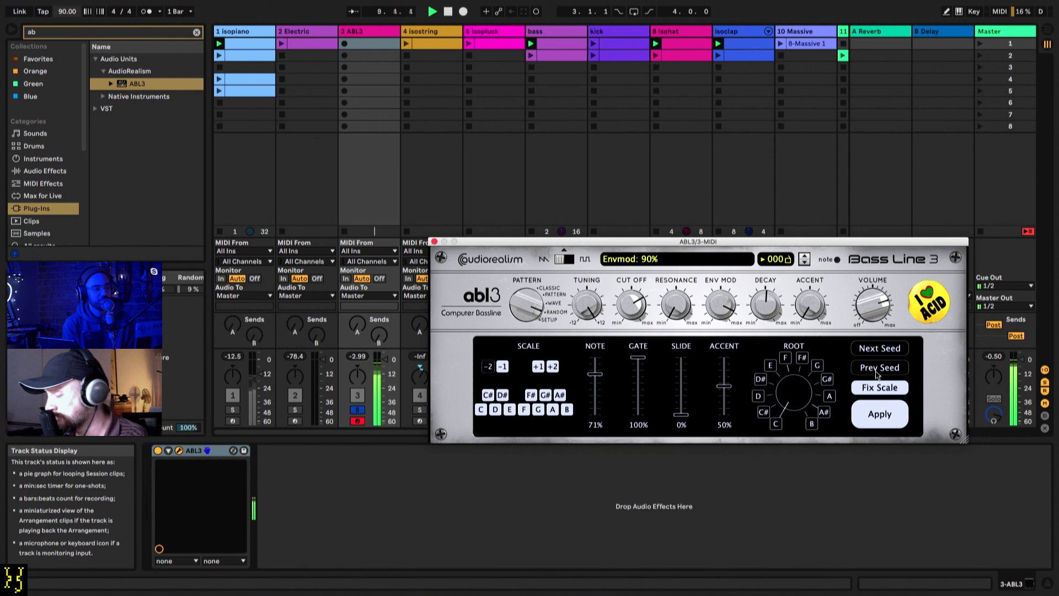
# Step: Set ABL3's tuning to +12 semitones and the project tempo to 124 BPM, restarting playback
pyautogui.press('space')
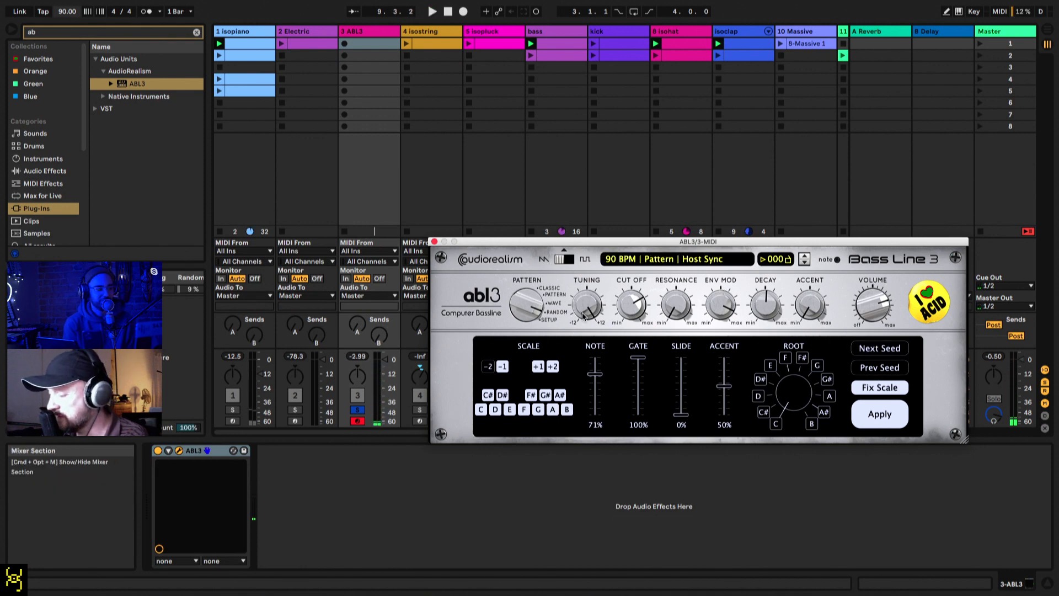
pyautogui.moveTo(586, 304); pyautogui.dragTo(567, 107)
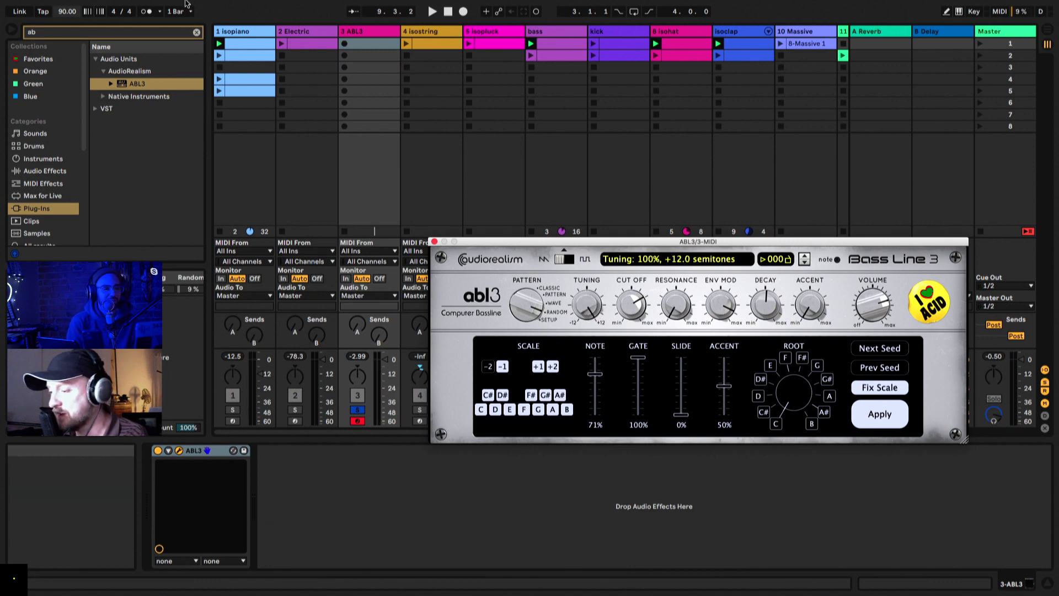
pyautogui.click(67, 13)
pyautogui.write('124')
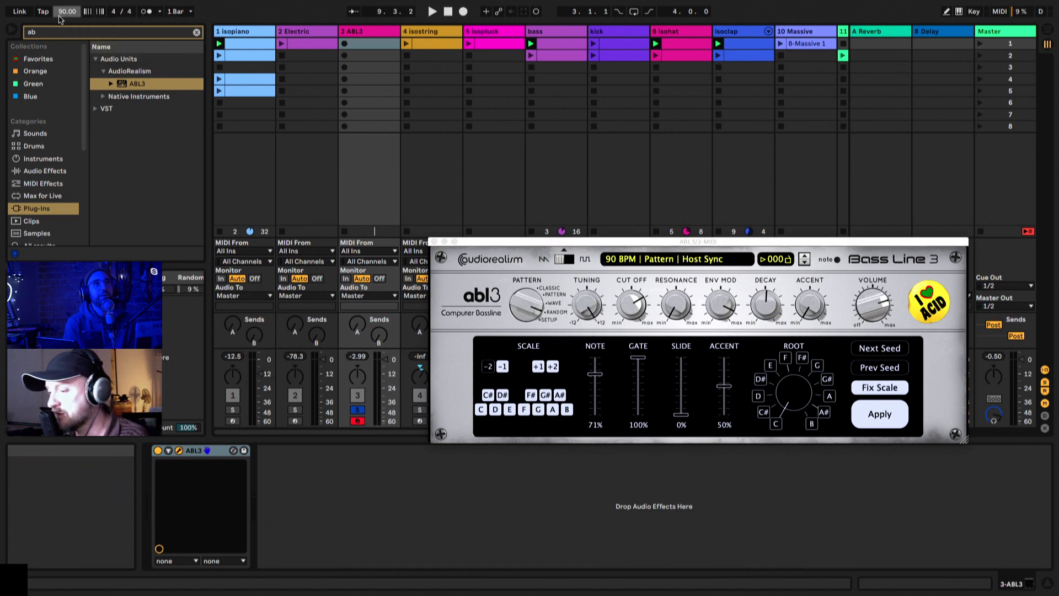
pyautogui.press('Return')
pyautogui.press('space')
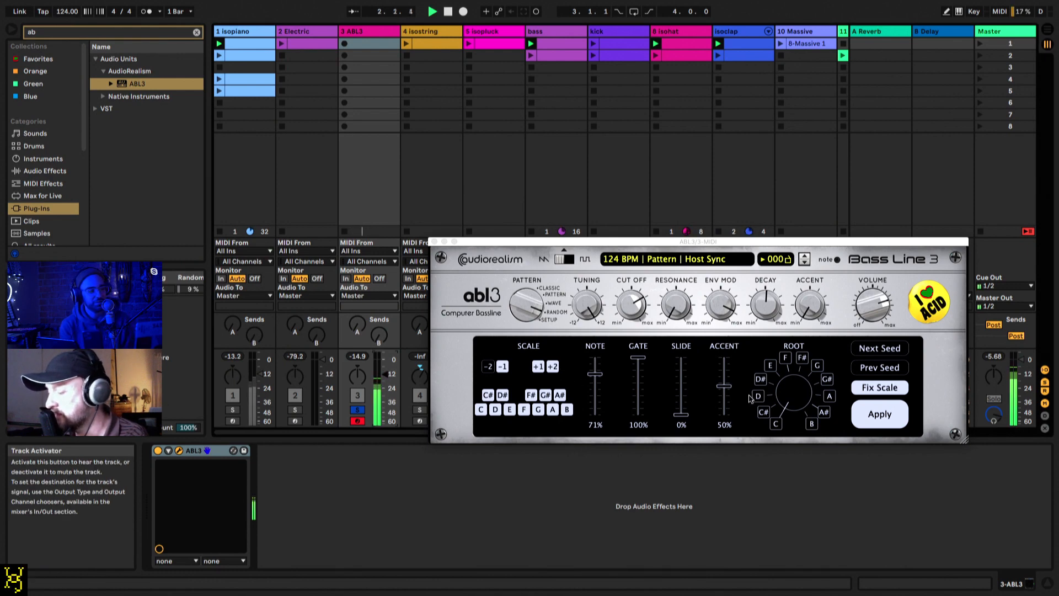
# Step: Change the root note of ABL3's random generator, turn off Fix Scale and move to the next seed
pyautogui.moveTo(775, 392); pyautogui.dragTo(788, 376)
pyautogui.click(875, 384)
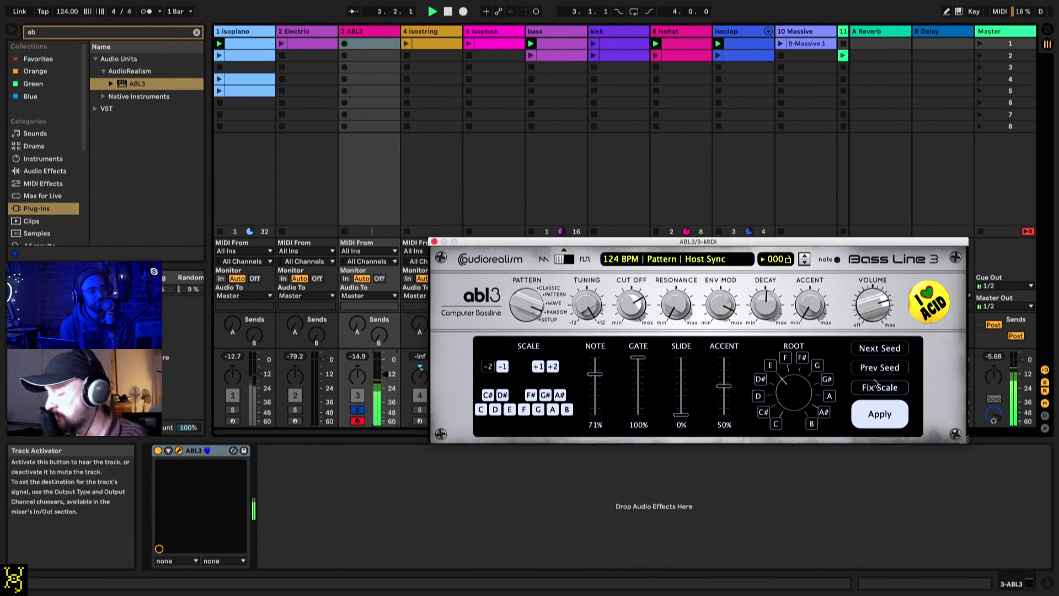
pyautogui.click(868, 349)
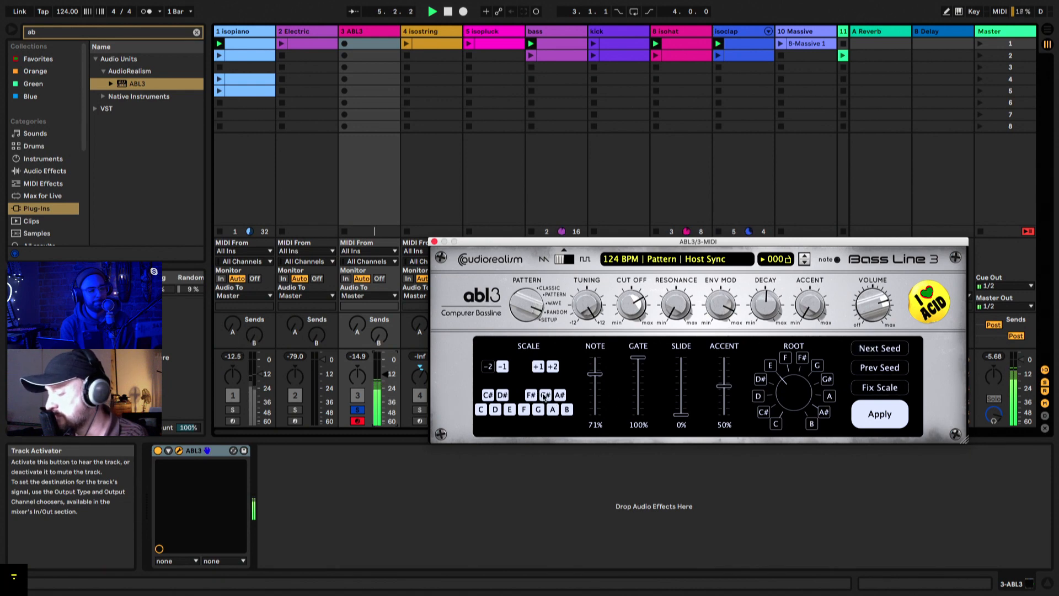
# Step: Exclude C, all the sharp notes and the -1, +1 and +2 octaves from ABL3's random scale
pyautogui.click(481, 409)
pyautogui.click(488, 396)
pyautogui.click(502, 396)
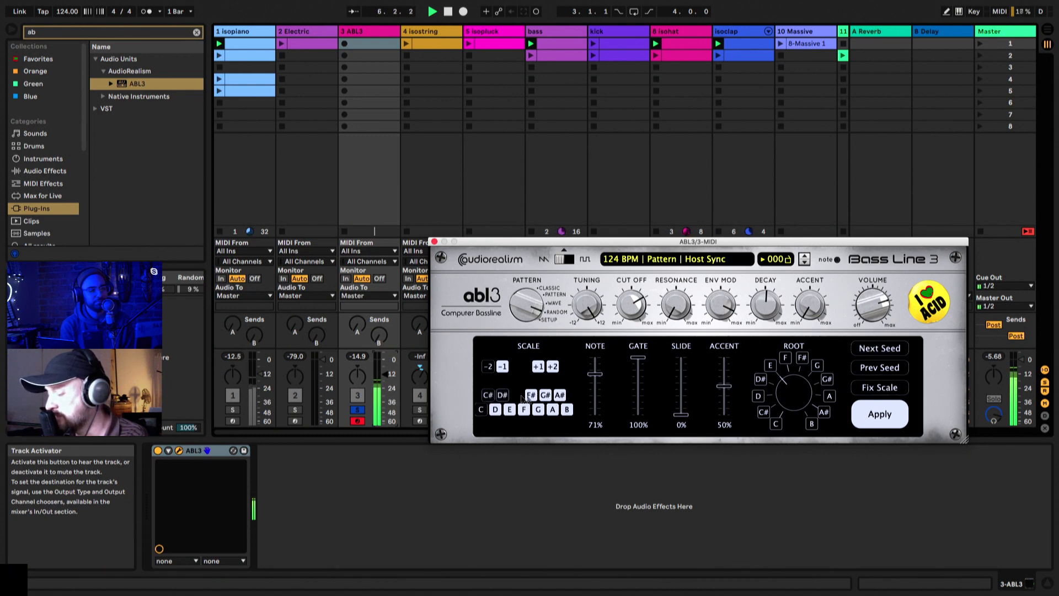
pyautogui.click(530, 396)
pyautogui.click(545, 395)
pyautogui.click(560, 395)
pyautogui.click(552, 367)
pyautogui.click(538, 366)
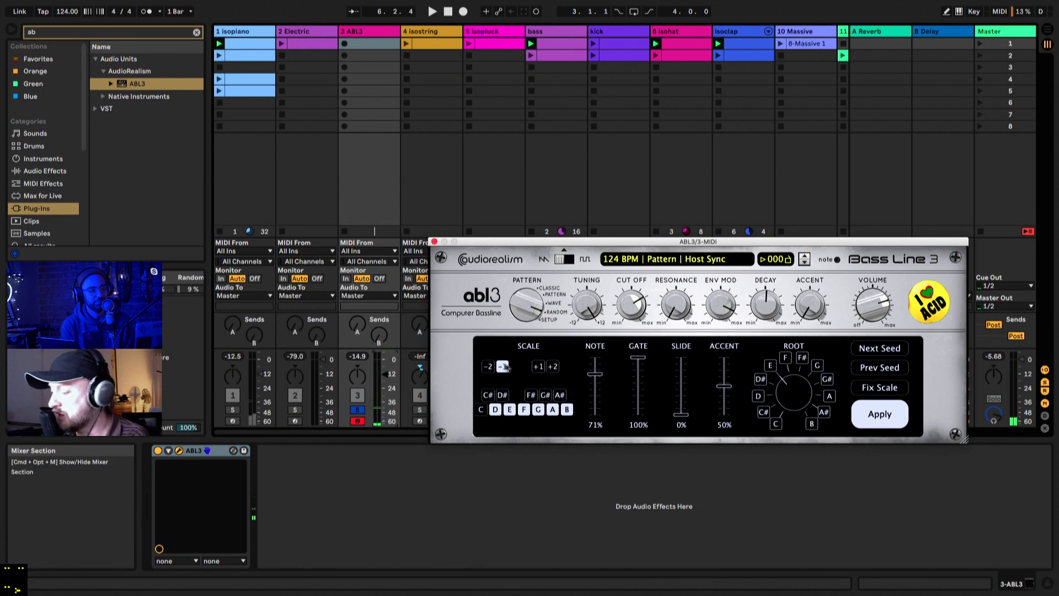
pyautogui.click(503, 366)
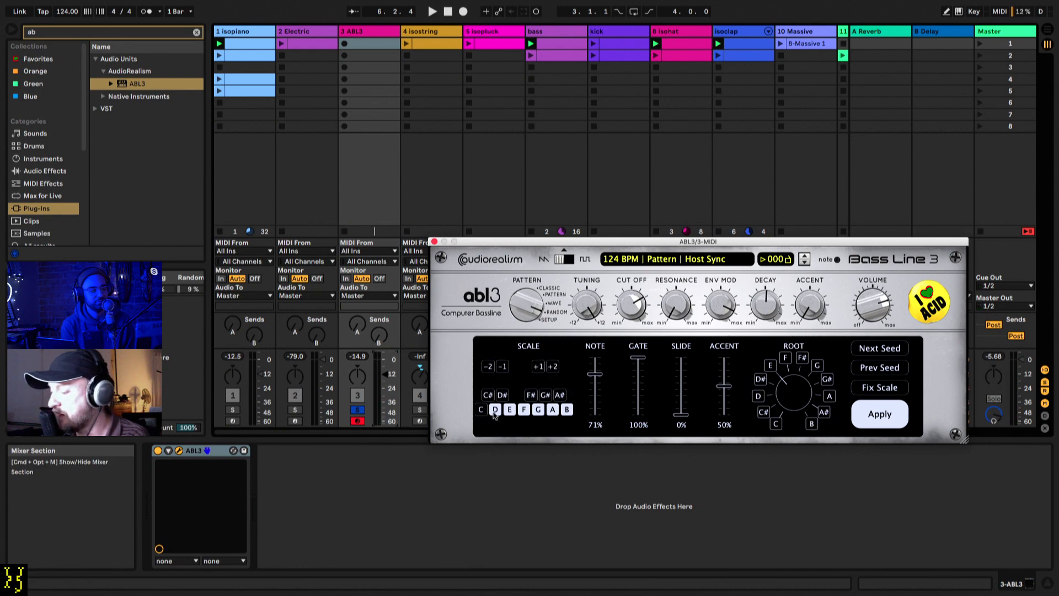
# Step: Exclude E and G from ABL3's random scale and enable the -1 and +2 octaves, auditioning the pattern
pyautogui.press('space')
pyautogui.click(509, 410)
pyautogui.click(537, 409)
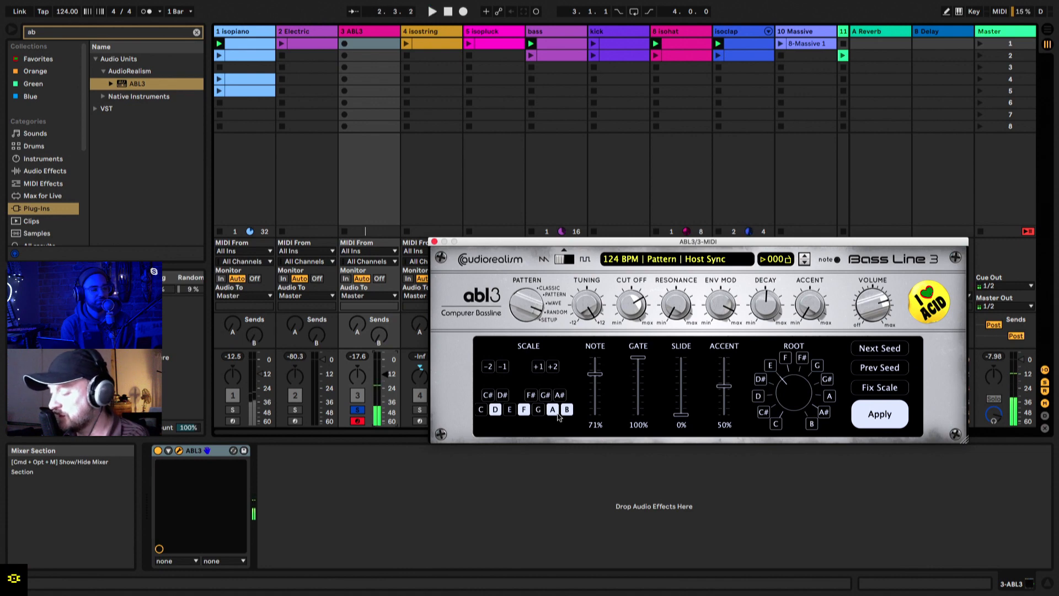
pyautogui.click(551, 368)
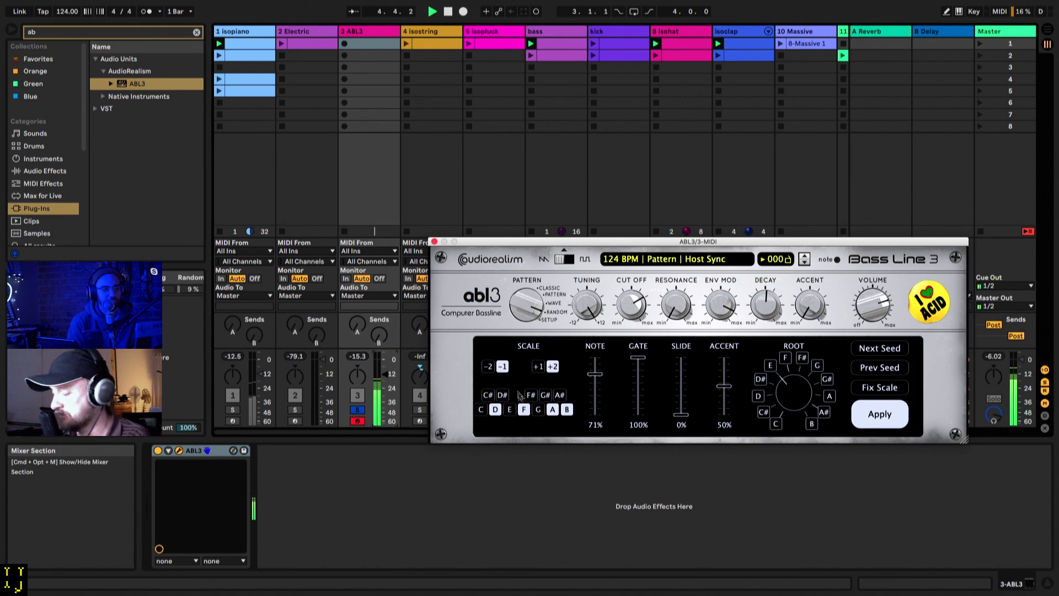
pyautogui.press('space')
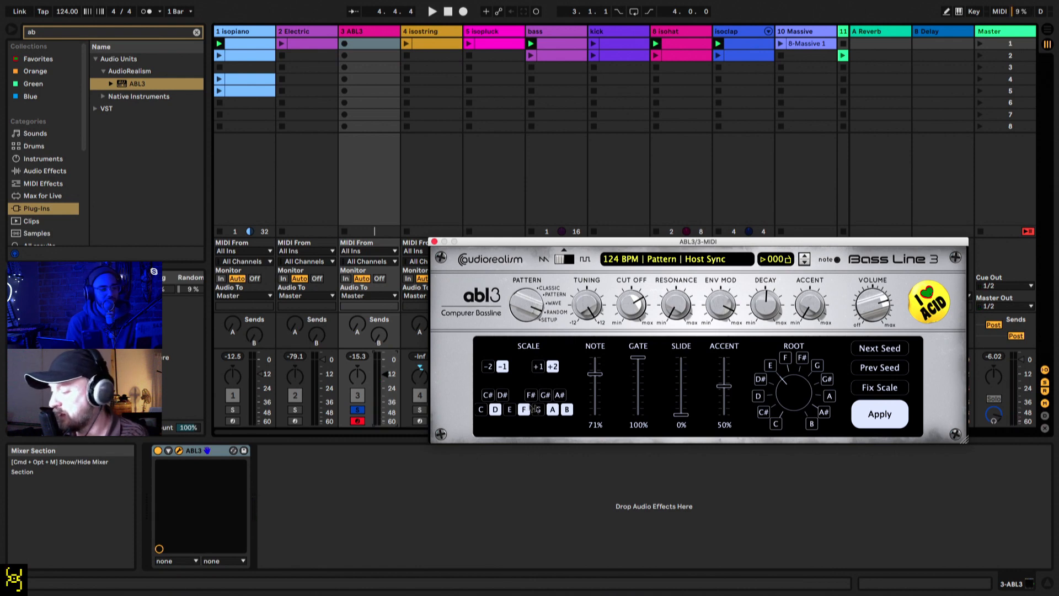
# Step: Set ABL3's Note amount to 84%, Accent amount to 32% and volume to 52%, and raise the project tempo to 255 BPM
pyautogui.press('space')
pyautogui.moveTo(595, 374); pyautogui.dragTo(599, 368)
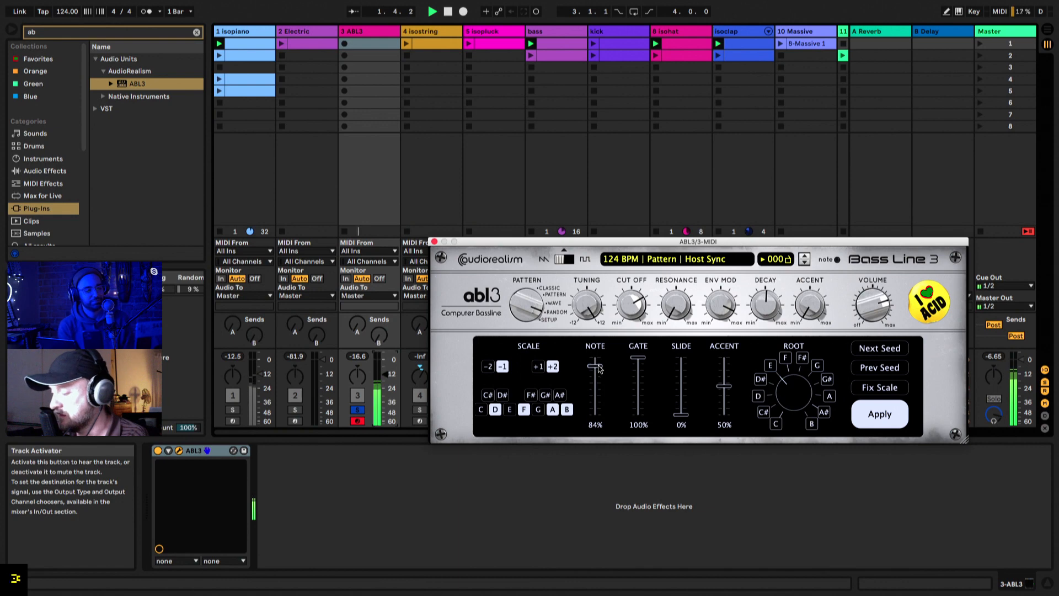
pyautogui.moveTo(681, 414)
pyautogui.mouseDown()
pyautogui.moveTo(683, 396)
pyautogui.moveTo(682, 415)
pyautogui.mouseUp()
pyautogui.moveTo(640, 359)
pyautogui.mouseDown()
pyautogui.moveTo(641, 369)
pyautogui.moveTo(643, 358)
pyautogui.mouseUp()
pyautogui.moveTo(712, 385); pyautogui.dragTo(712, 395)
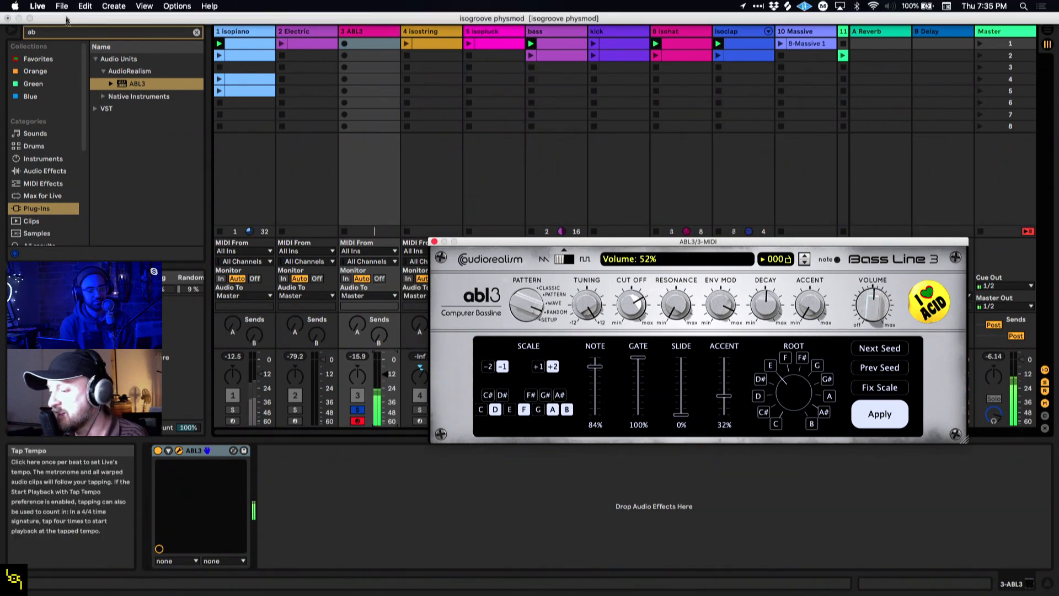
pyautogui.moveTo(66, 11)
pyautogui.mouseDown()
pyautogui.moveTo(67, 0)
pyautogui.moveTo(67, 9)
pyautogui.mouseUp()
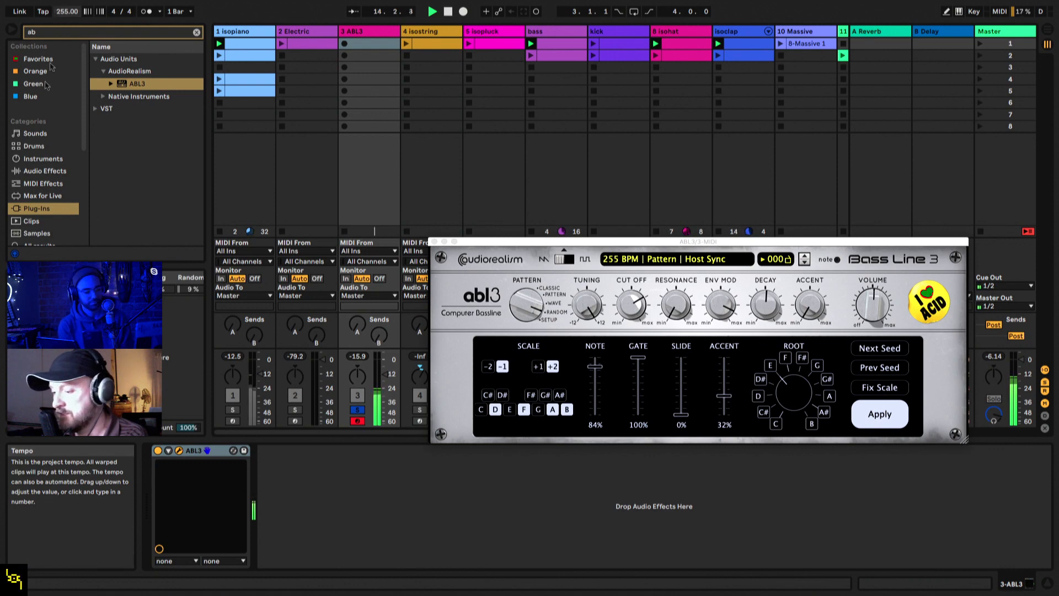
# Step: Clear the browser search, load the Echo audio effect after ABL3 and show its filter settings
pyautogui.click(44, 171)
pyautogui.click(197, 32)
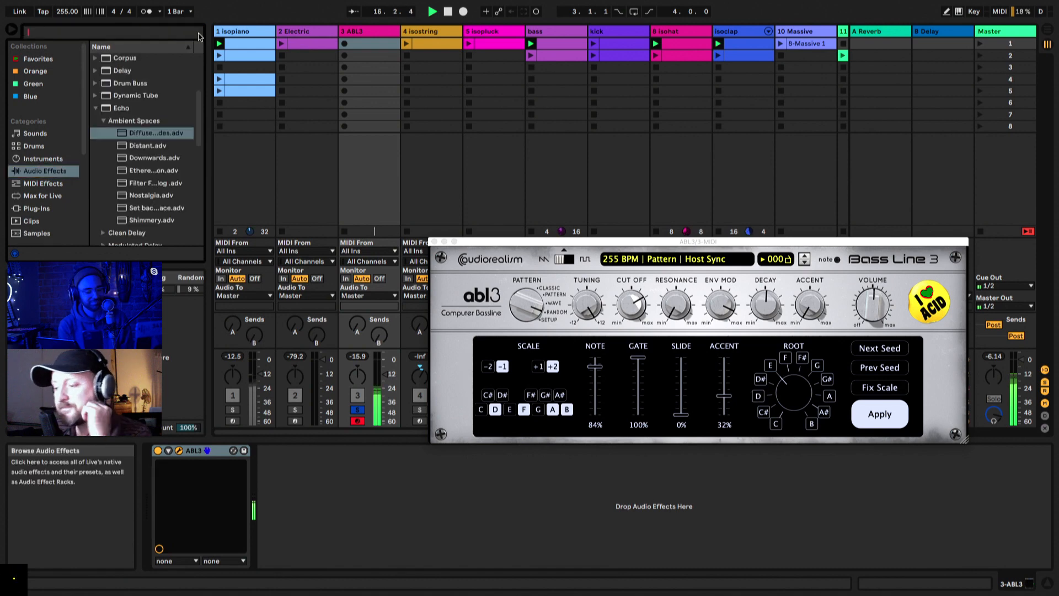
pyautogui.doubleClick(112, 110)
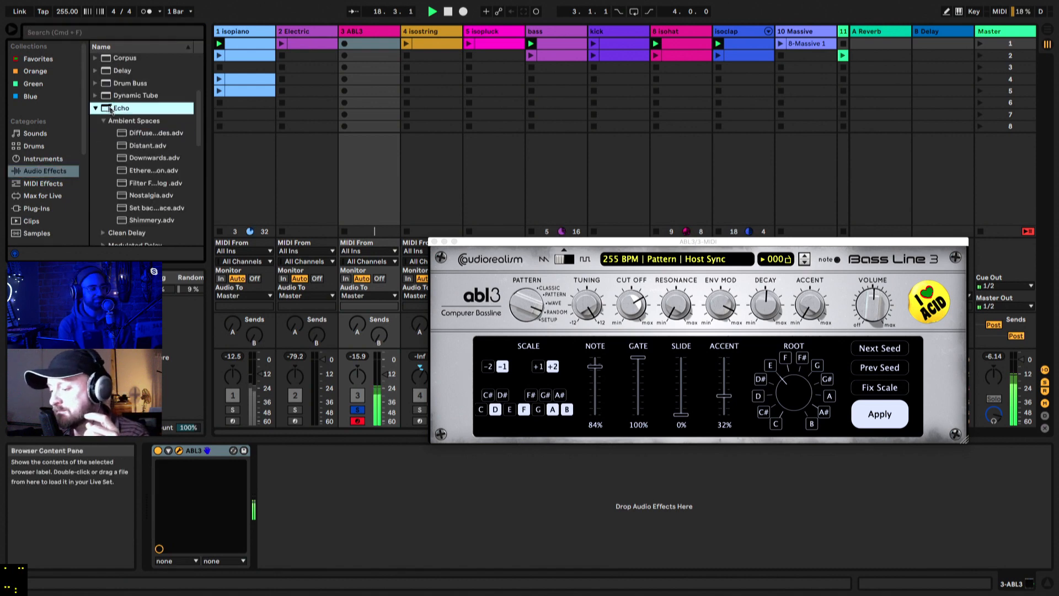
pyautogui.click(343, 560)
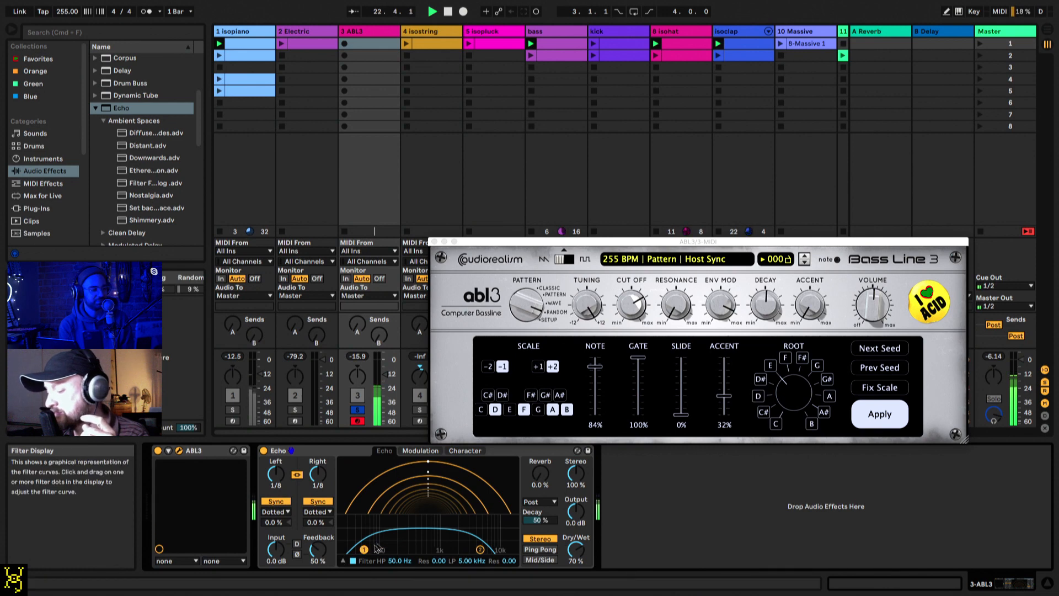
# Step: Set Echo's reverb to 100% in the Feedback position with 84% decay, and its filter to 749 Hz high-pass and 4.41 kHz low-pass
pyautogui.moveTo(364, 550); pyautogui.dragTo(394, 538)
pyautogui.moveTo(480, 549); pyautogui.dragTo(493, 547)
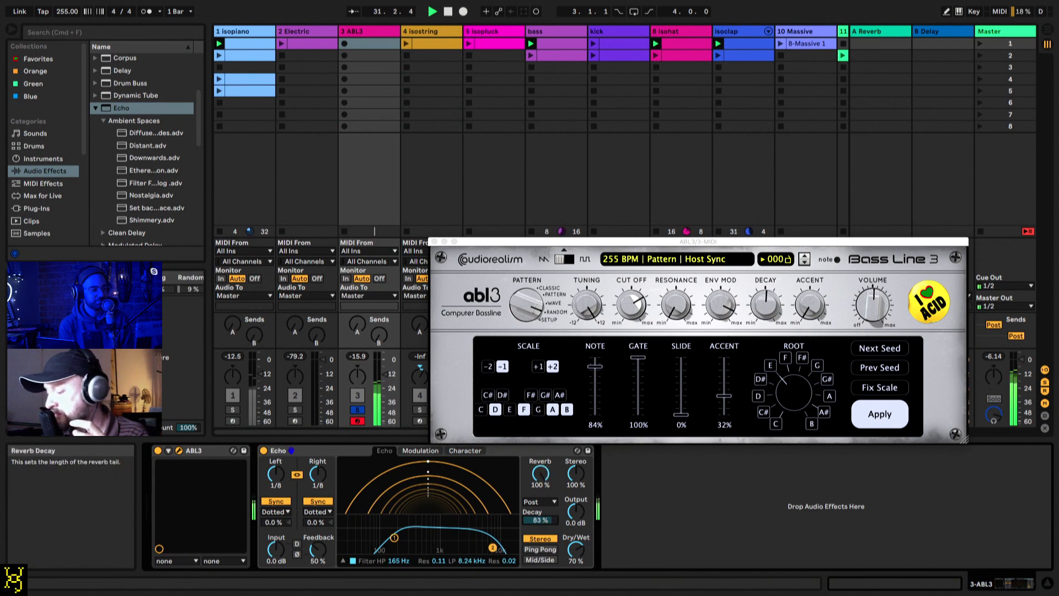
pyautogui.click(539, 501)
pyautogui.click(537, 521)
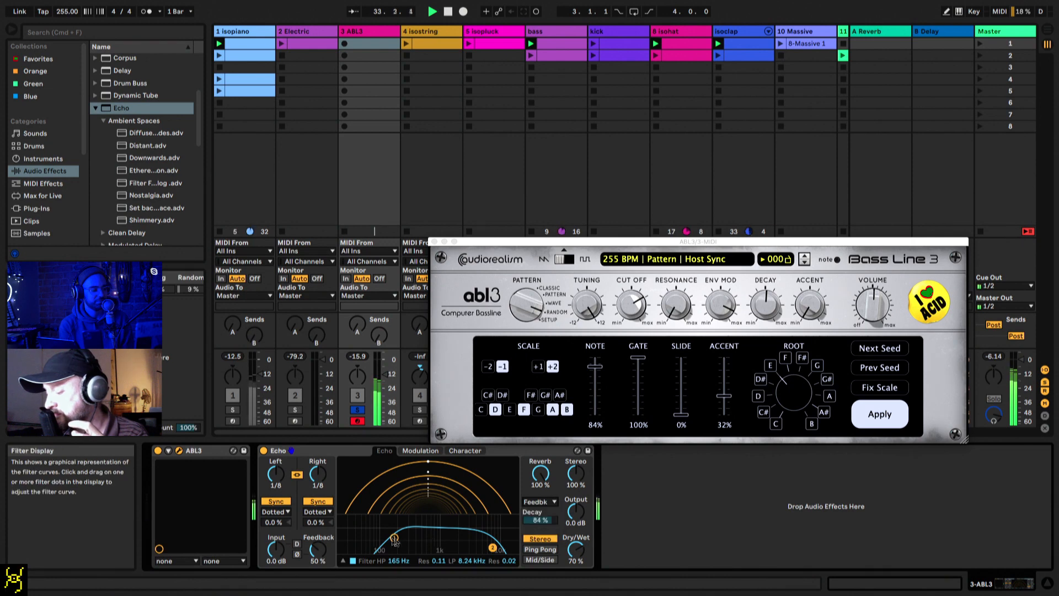
pyautogui.moveTo(394, 537); pyautogui.dragTo(477, 547)
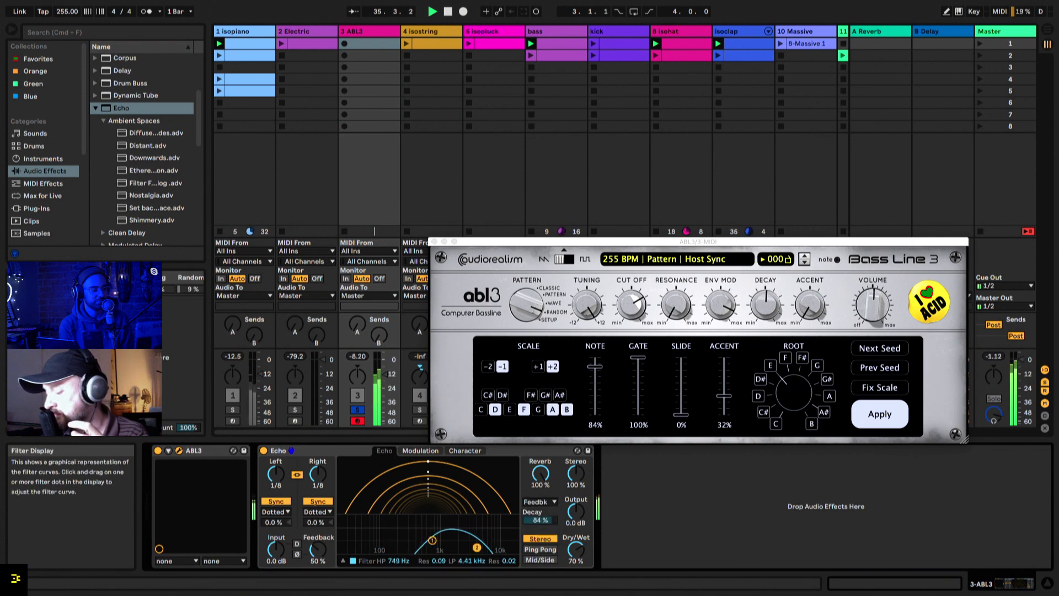
# Step: Set Echo's Dry/Wet to 42%, its reverb to 87% in the Pre position, and its feedback to 94%
pyautogui.moveTo(575, 549); pyautogui.dragTo(576, 557)
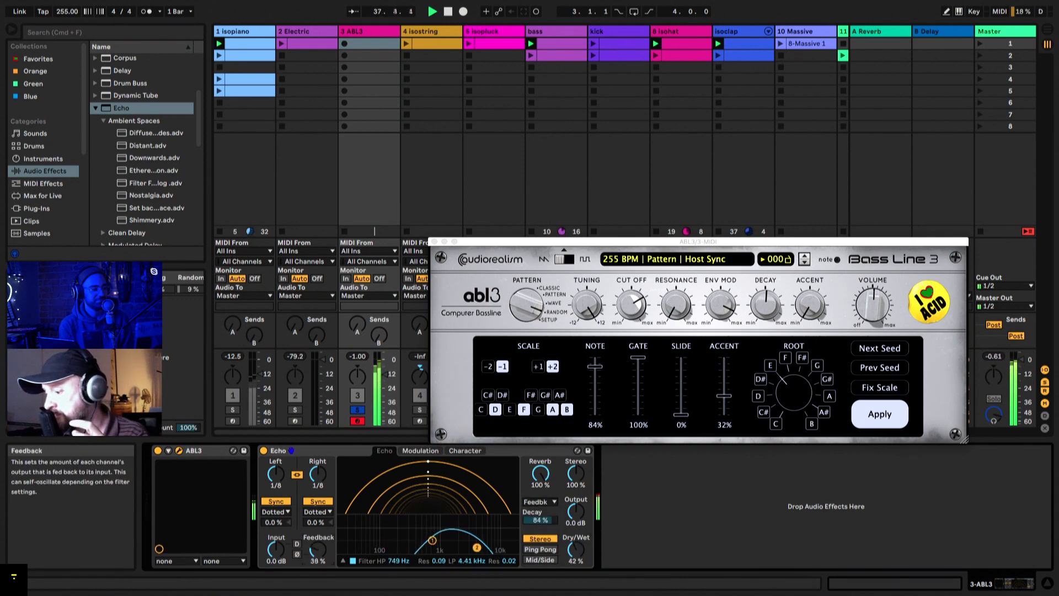
pyautogui.moveTo(317, 549)
pyautogui.mouseDown()
pyautogui.moveTo(317, 571)
pyautogui.moveTo(318, 552)
pyautogui.mouseUp()
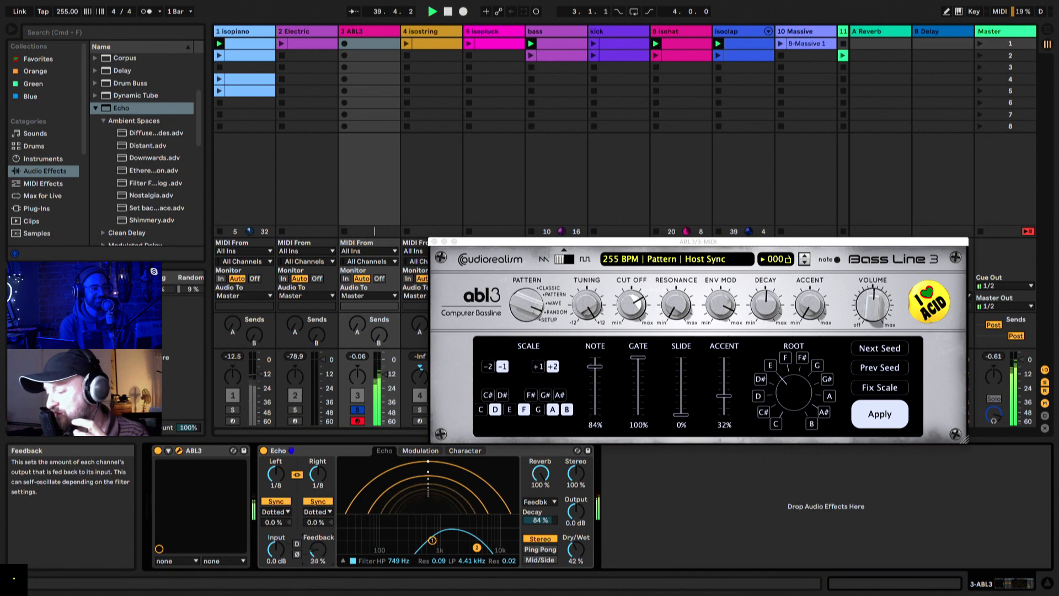
pyautogui.moveTo(543, 486); pyautogui.dragTo(539, 461)
pyautogui.click(541, 502)
pyautogui.click(540, 513)
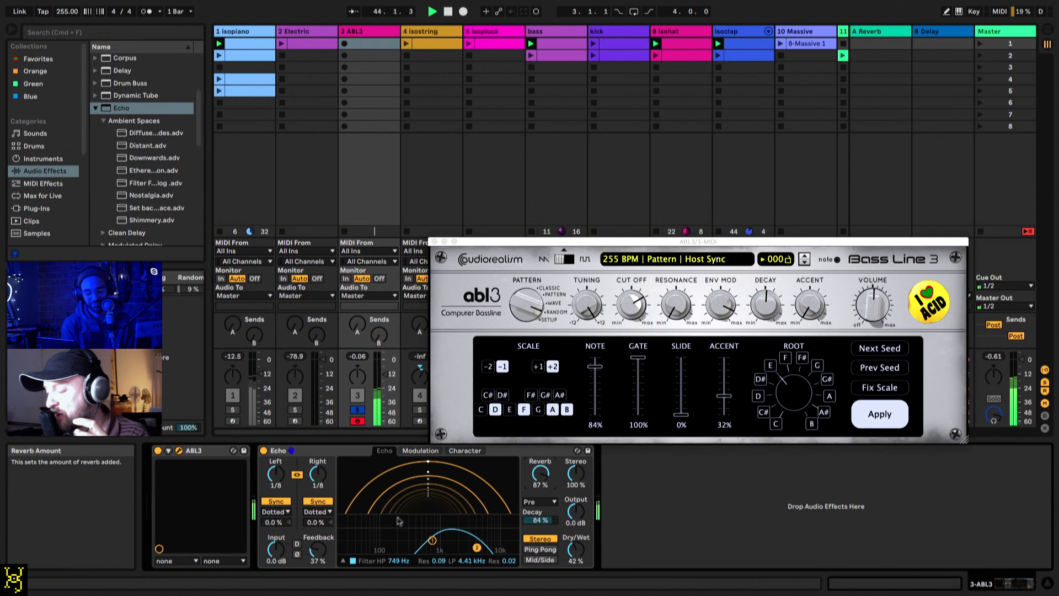
pyautogui.moveTo(317, 550); pyautogui.dragTo(318, 519)
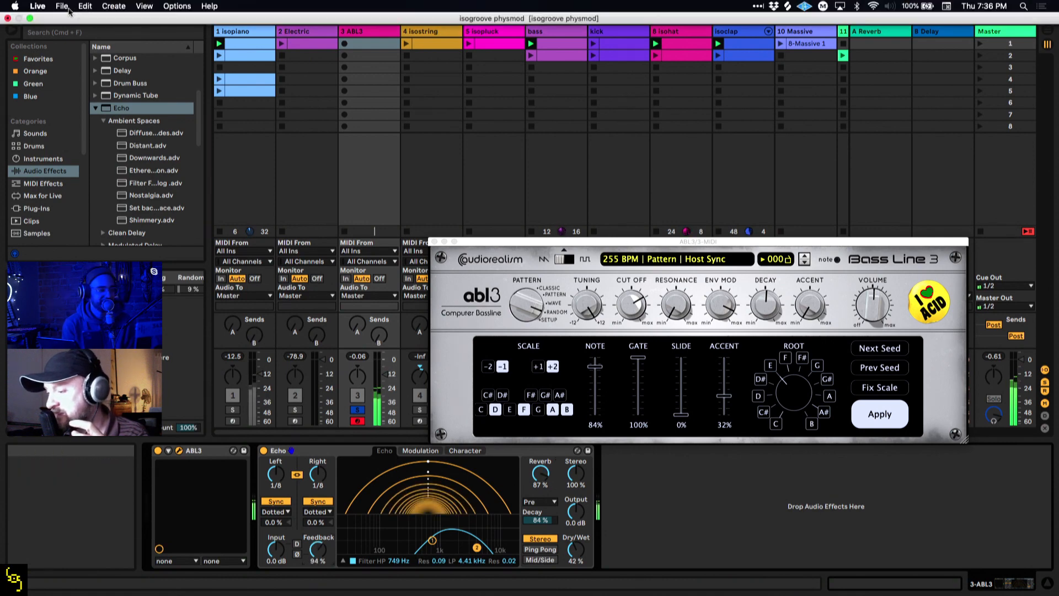
# Step: Raise the project tempo to 306 BPM and set Echo to 100% wet with a 593 Hz high-pass and 6.03 kHz low-pass
pyautogui.moveTo(67, 11); pyautogui.dragTo(67, 0)
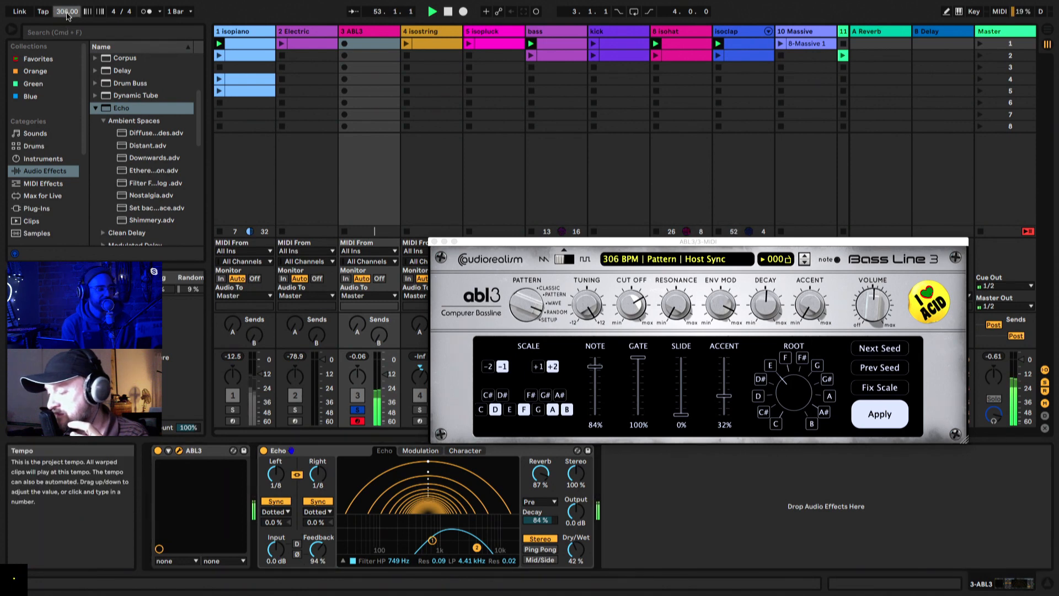
pyautogui.moveTo(576, 550); pyautogui.dragTo(576, 549)
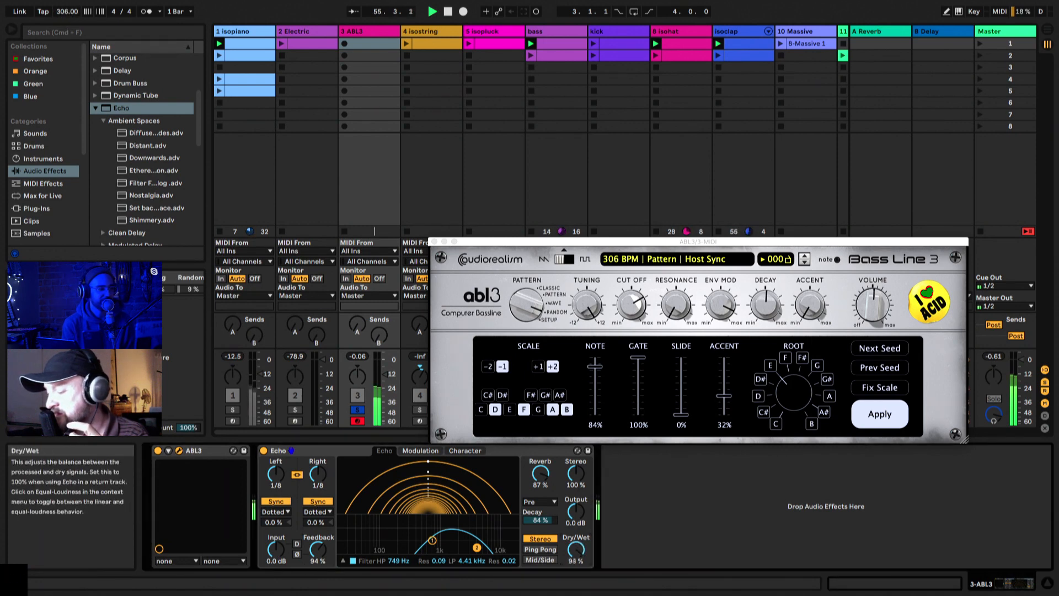
pyautogui.moveTo(433, 540); pyautogui.dragTo(484, 547)
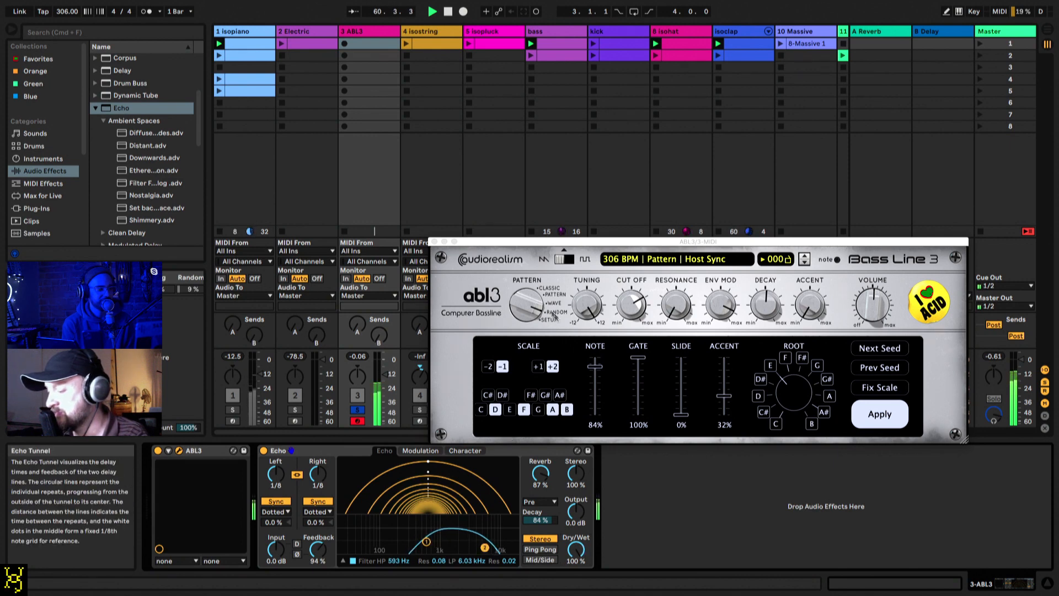
# Step: Set ABL3's tuning to +0.4 semitones, turn its cutoff down and set Env Mod to 50%
pyautogui.click(588, 306)
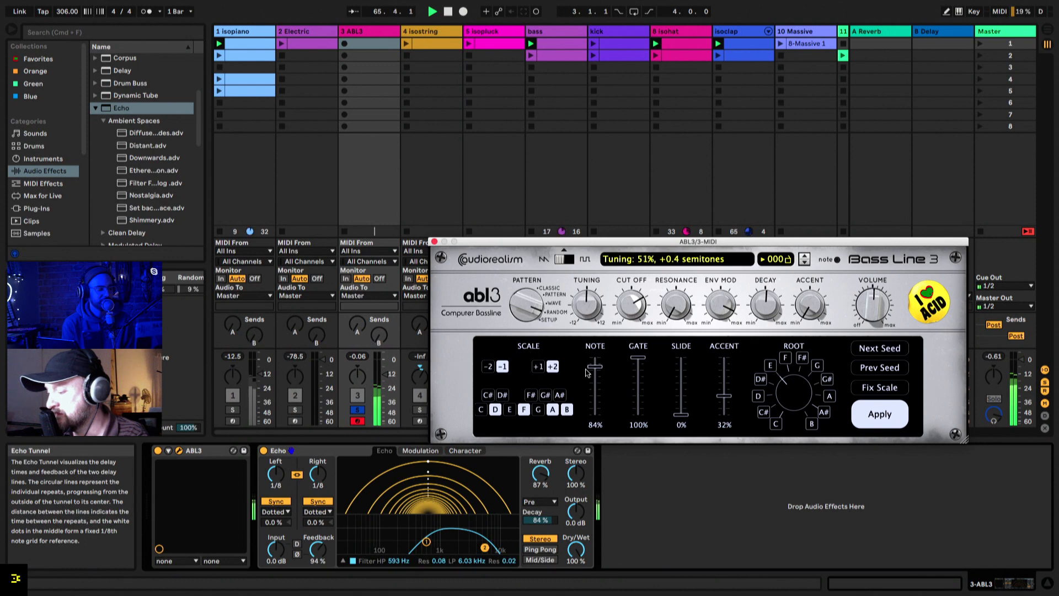
pyautogui.moveTo(636, 301); pyautogui.dragTo(636, 382)
pyautogui.moveTo(721, 305); pyautogui.dragTo(726, 344)
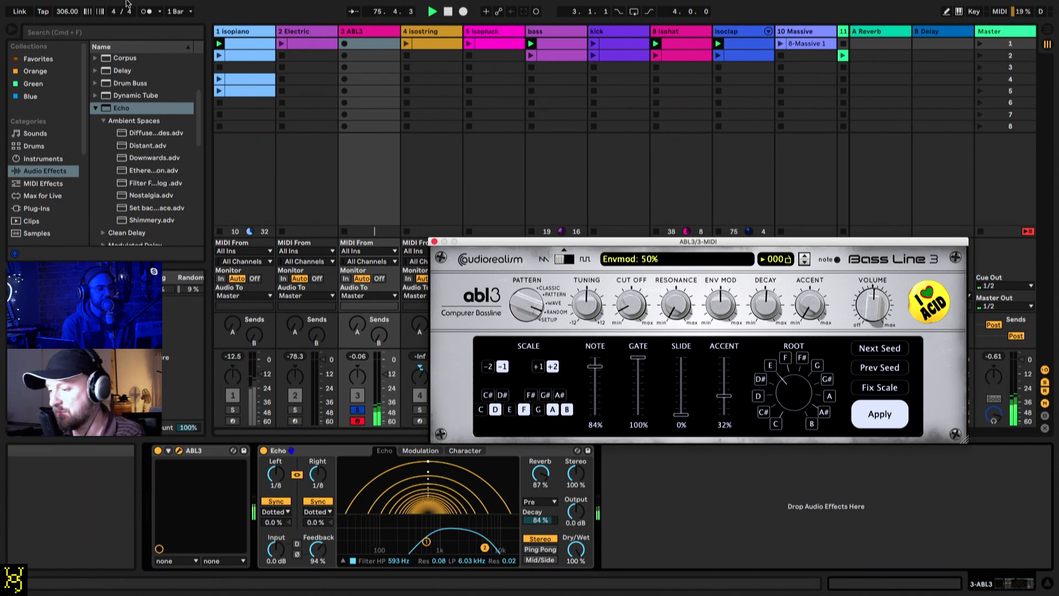
# Step: Lower Echo's high-pass to 401 Hz, unlink its channels and set the delay times to 1/2 left and 1/4 right
pyautogui.moveTo(426, 541); pyautogui.dragTo(416, 543)
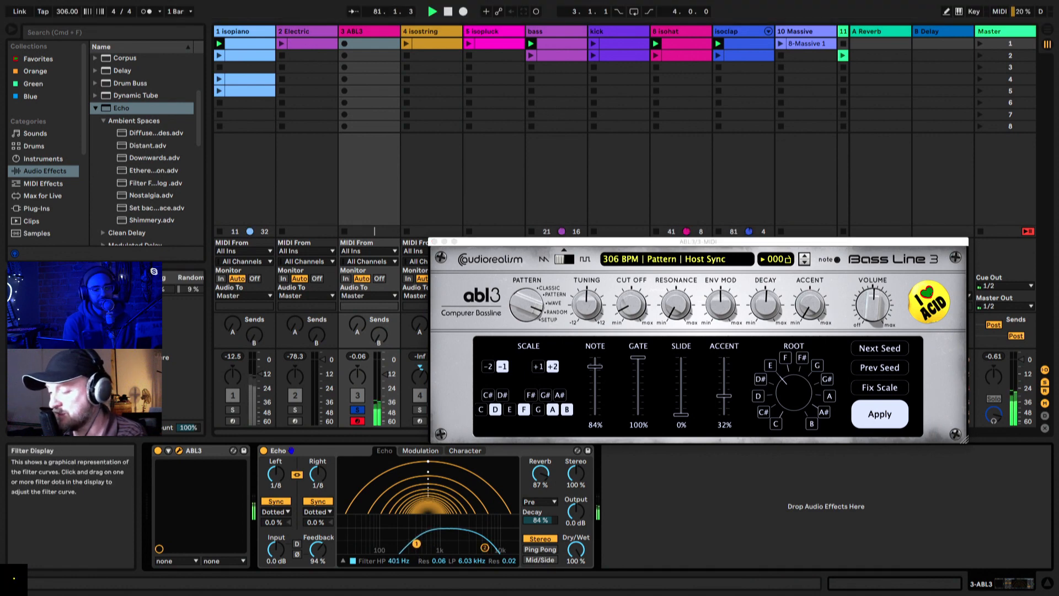
pyautogui.click(296, 474)
pyautogui.moveTo(276, 473)
pyautogui.mouseDown()
pyautogui.moveTo(313, 472)
pyautogui.moveTo(276, 483)
pyautogui.moveTo(275, 466)
pyautogui.mouseUp()
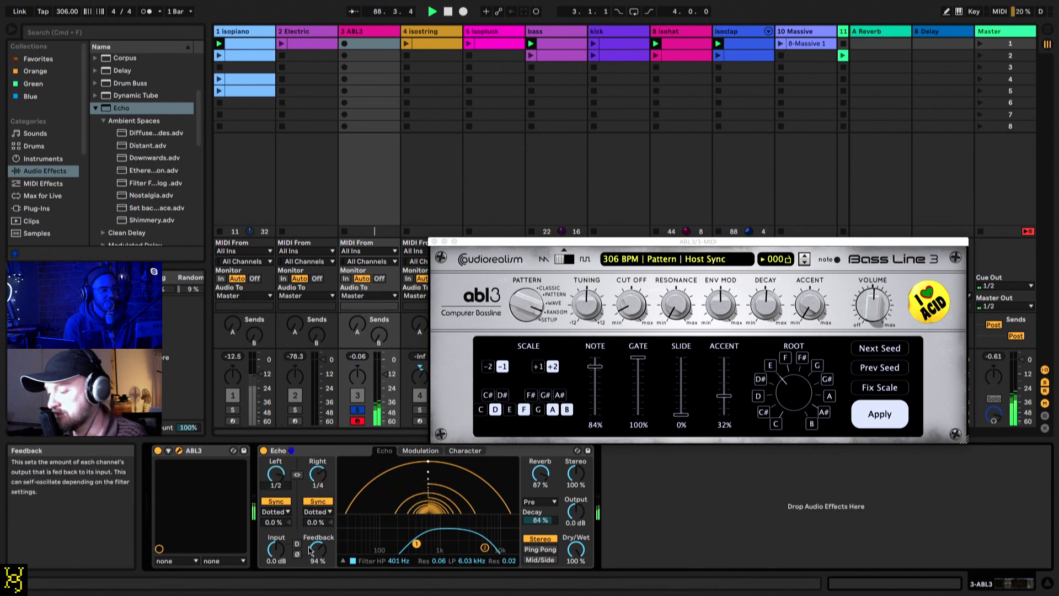
# Step: Set Echo's modulation to unsynced 0.49 Hz, phase 41° and 6.2% on delay and filter, with 77% reverb and 148% stereo width
pyautogui.click(421, 450)
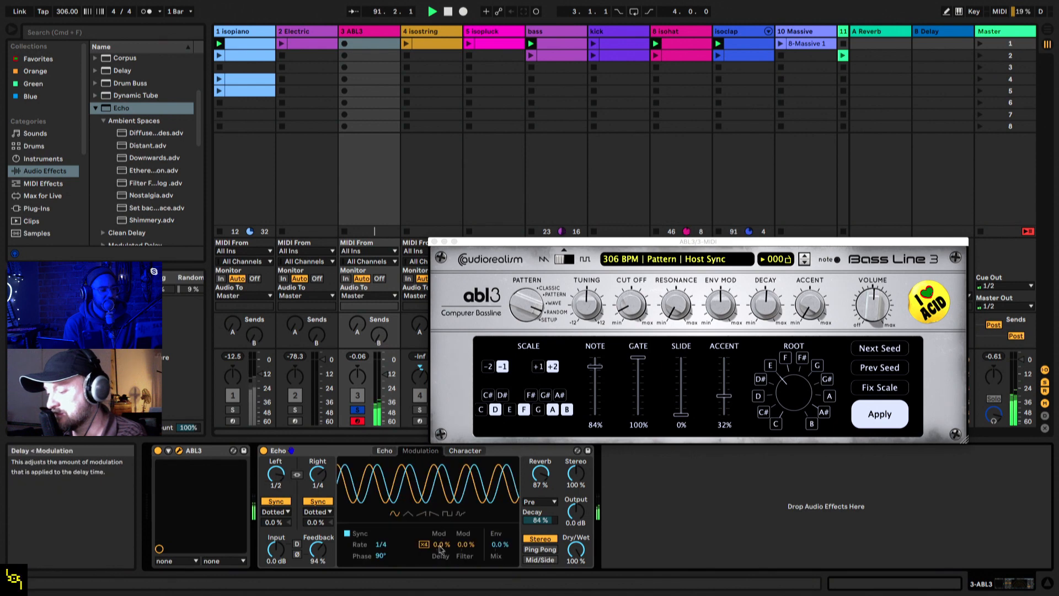
pyautogui.moveTo(443, 545); pyautogui.dragTo(443, 540)
pyautogui.click(347, 533)
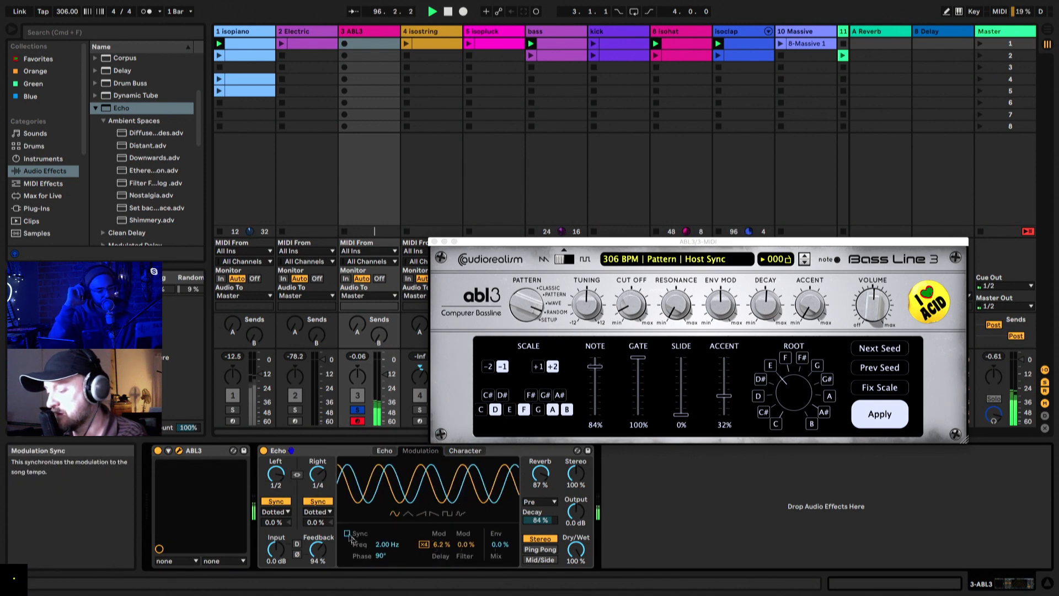
pyautogui.moveTo(381, 555); pyautogui.dragTo(387, 564)
pyautogui.click(466, 545)
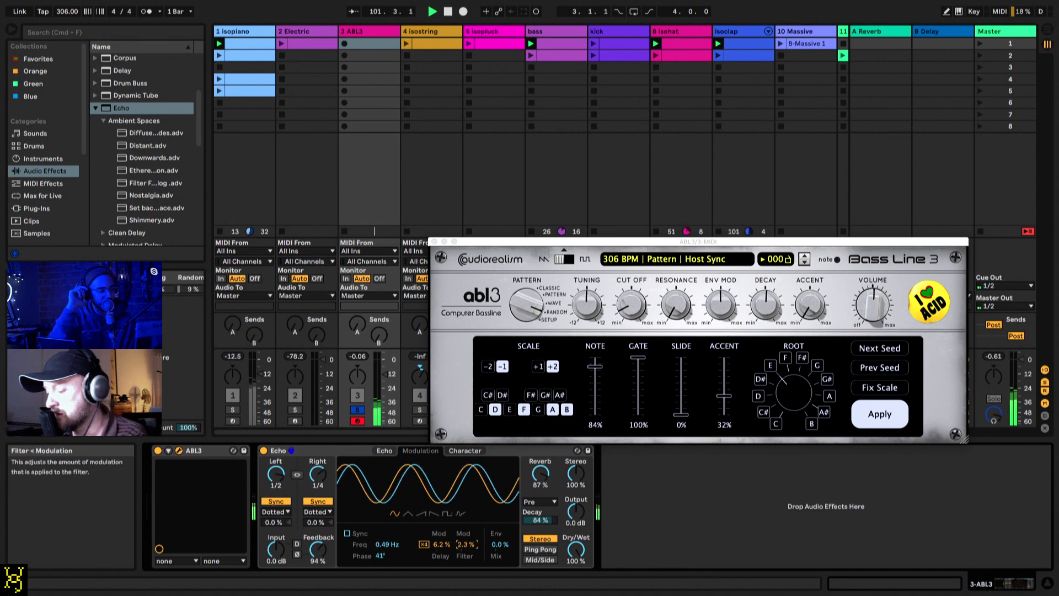
pyautogui.moveTo(465, 545); pyautogui.dragTo(465, 536)
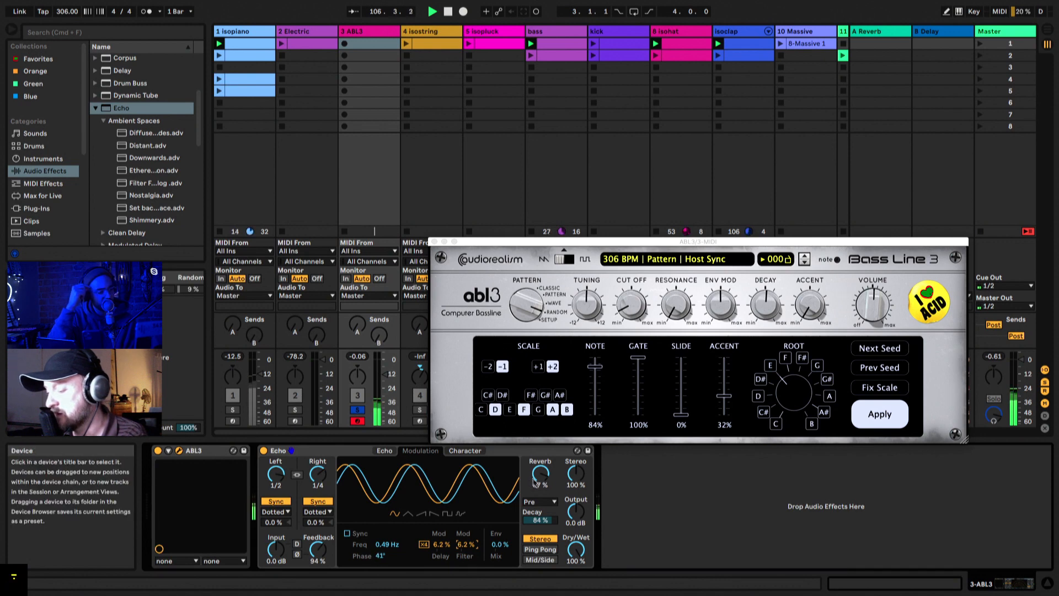
pyautogui.moveTo(540, 473); pyautogui.dragTo(575, 461)
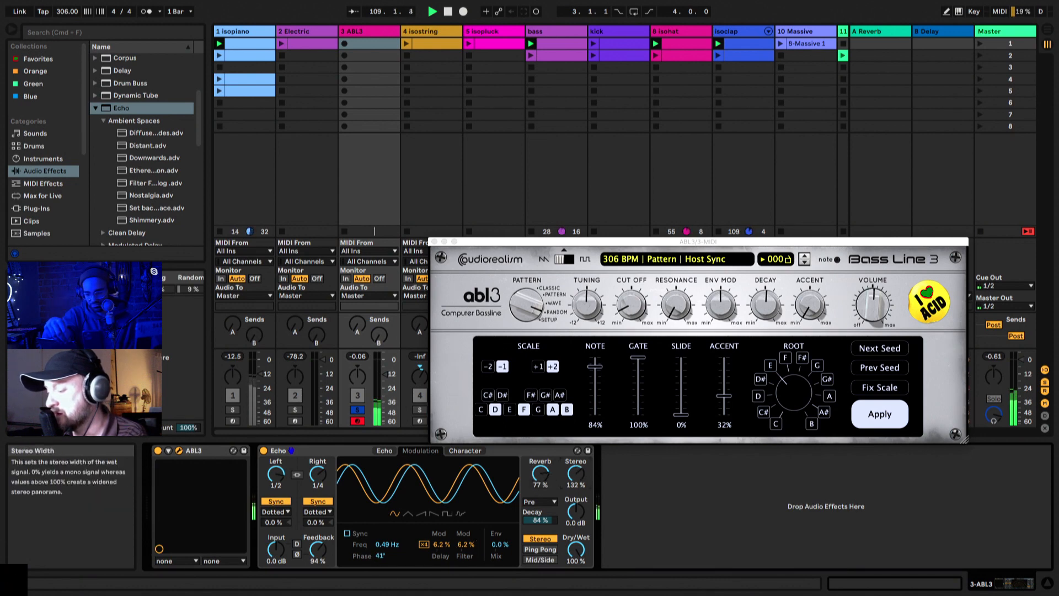
# Step: Raise ABL3's cutoff to 83%, turn Env Mod down and shorten the decay to 16%
pyautogui.moveTo(629, 303); pyautogui.dragTo(626, 254)
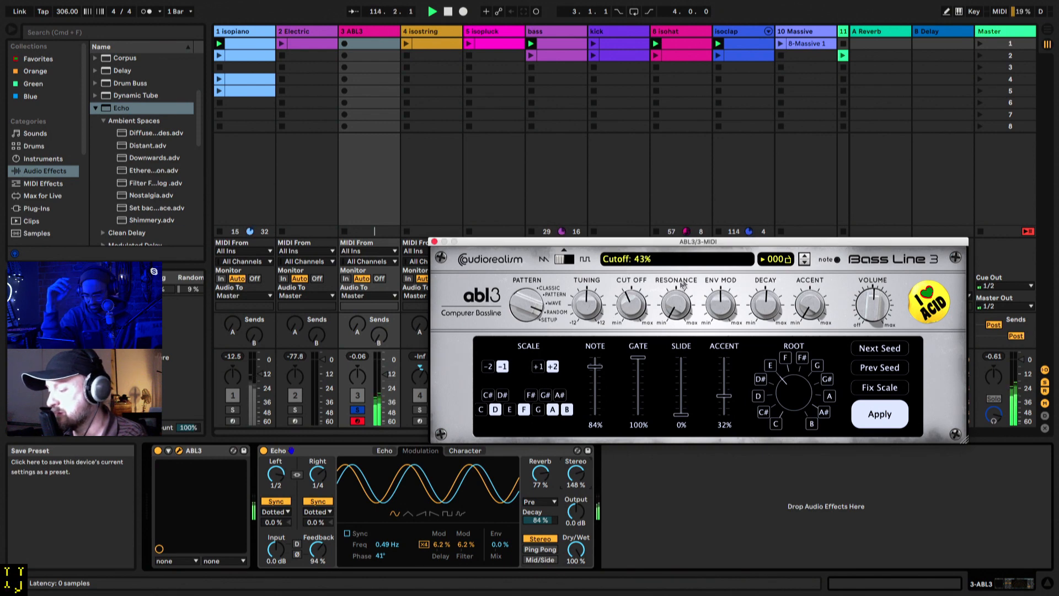
pyautogui.moveTo(721, 294); pyautogui.dragTo(725, 338)
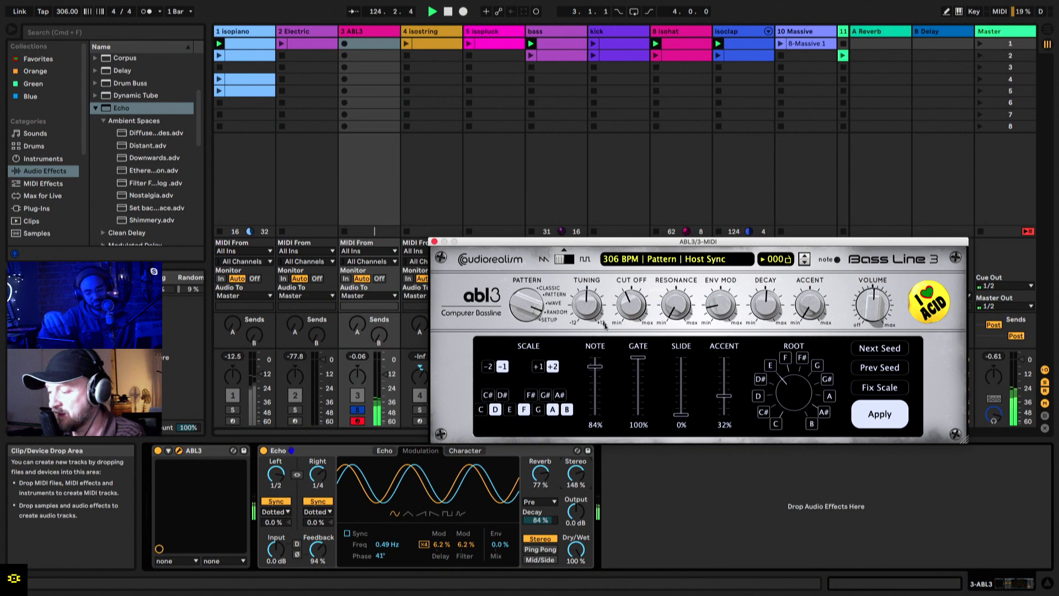
pyautogui.moveTo(635, 307); pyautogui.dragTo(642, 247)
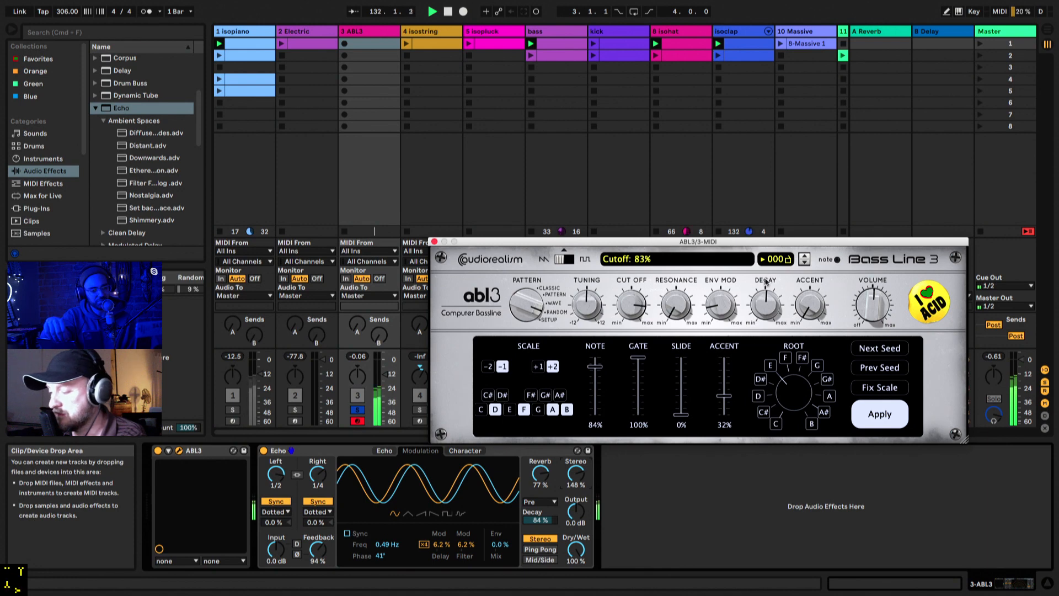
pyautogui.moveTo(766, 309); pyautogui.dragTo(769, 342)
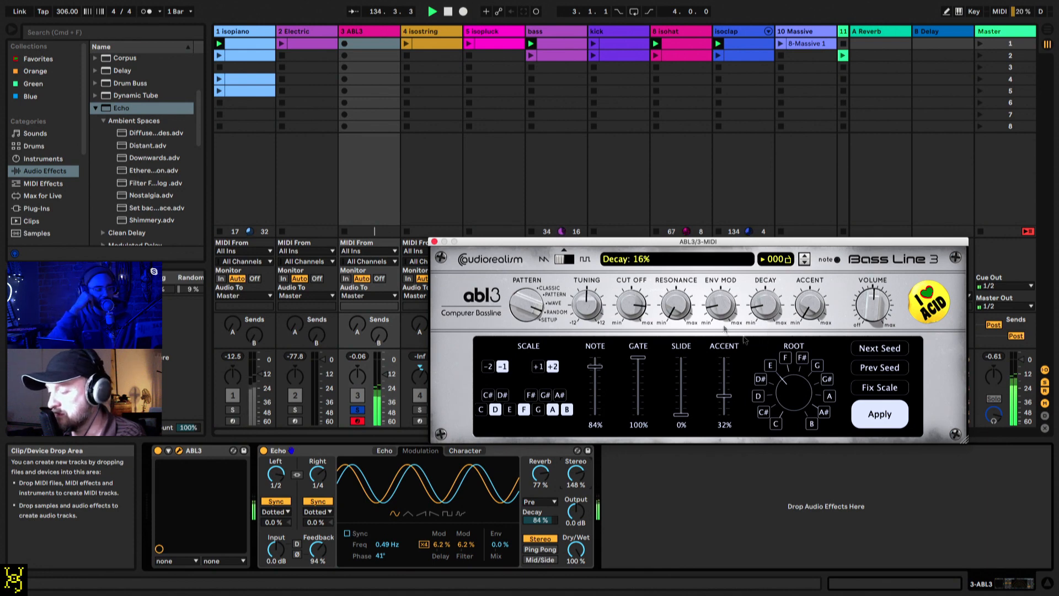
# Step: Sweep ABL3's resonance and cutoff, turn the tuning down and stop playback
pyautogui.moveTo(676, 305); pyautogui.dragTo(672, 231)
pyautogui.moveTo(632, 302); pyautogui.dragTo(634, 399)
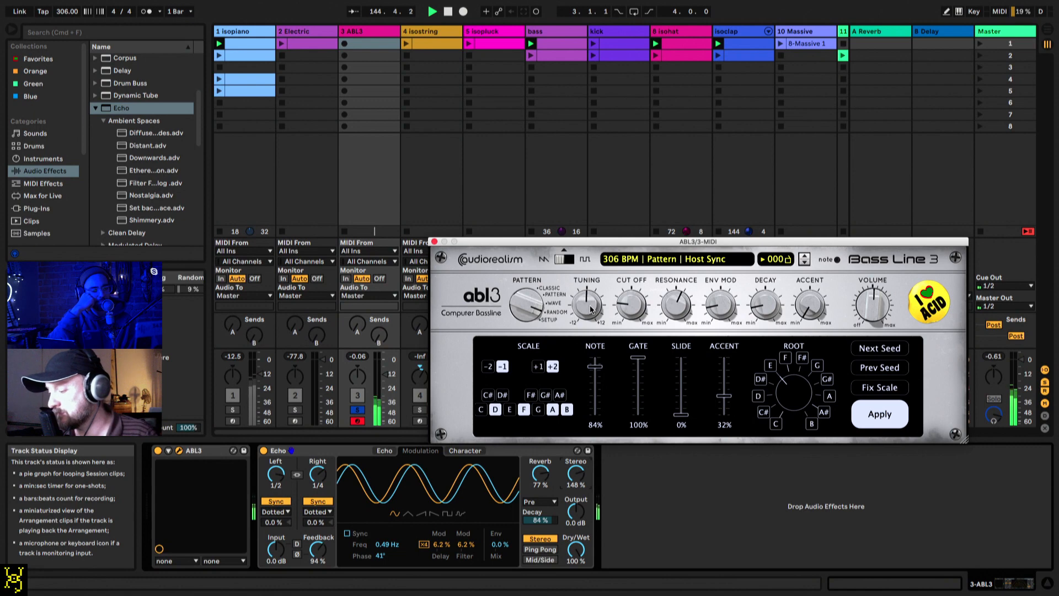
pyautogui.moveTo(591, 307); pyautogui.dragTo(577, 443)
pyautogui.moveTo(632, 304); pyautogui.dragTo(633, 266)
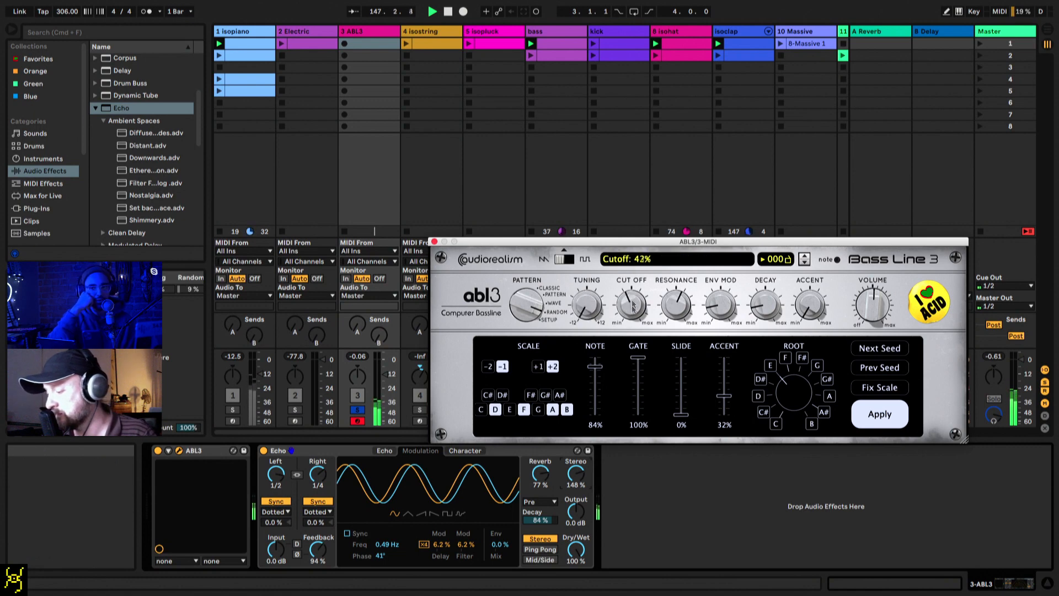
pyautogui.moveTo(632, 307); pyautogui.dragTo(678, 364)
pyautogui.press('space')
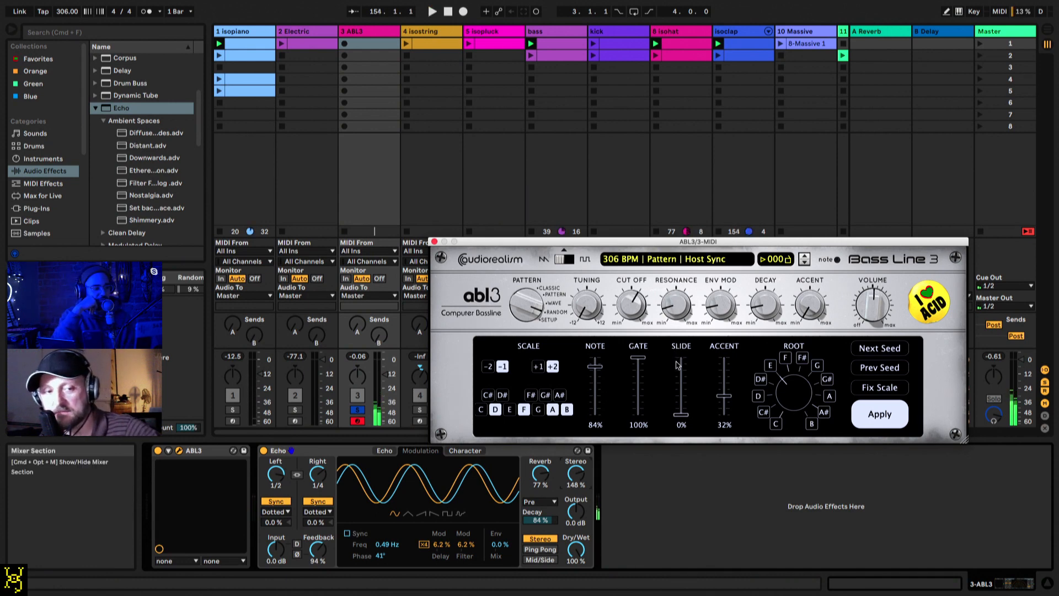
# Step: Turn off Echo and insert the Grain Delay audio effect between ABL3 and Echo
pyautogui.click(264, 451)
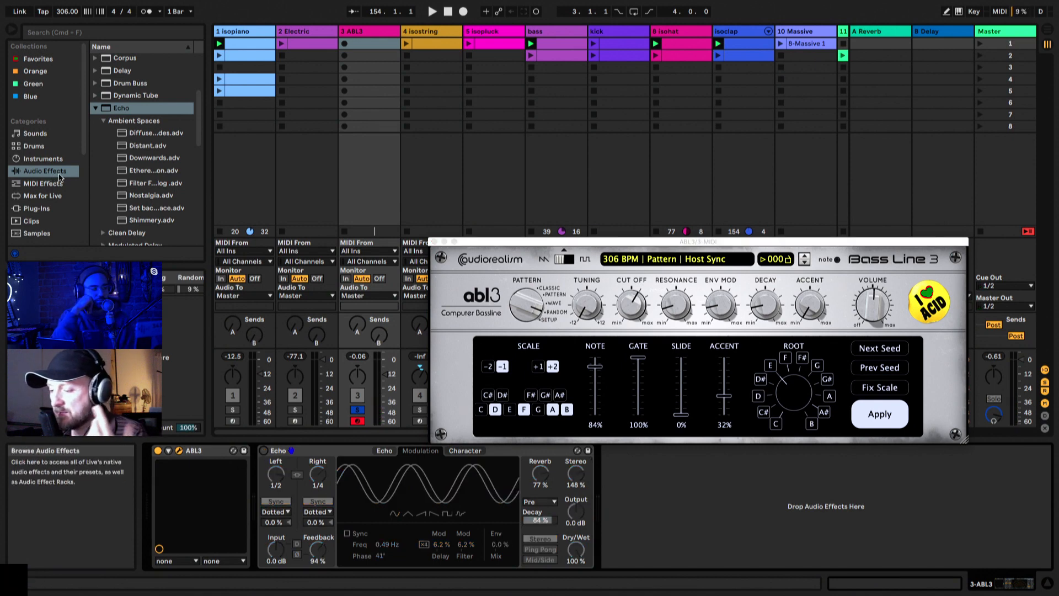
pyautogui.click(119, 97)
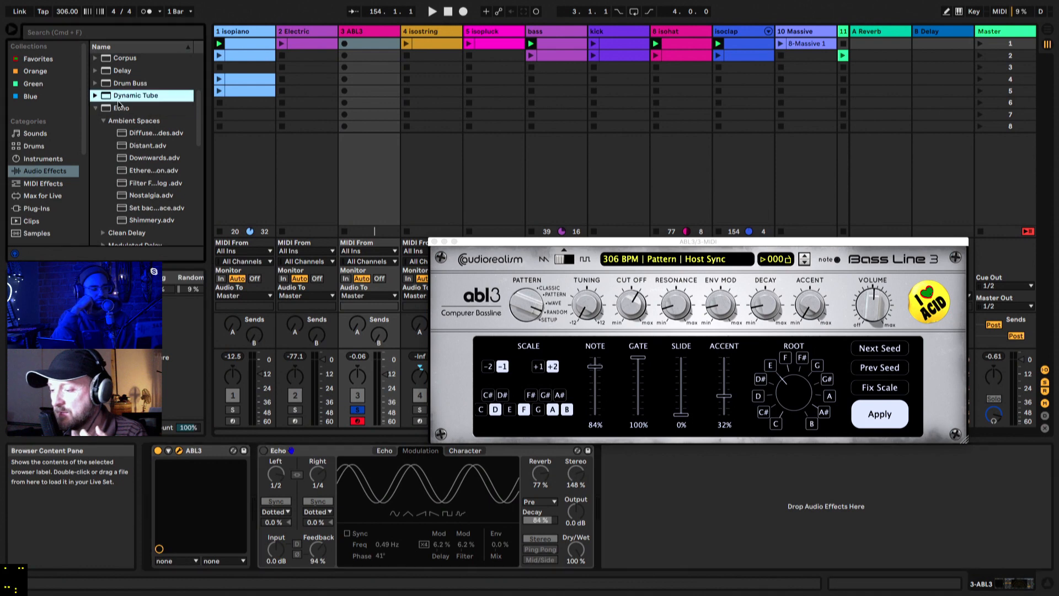
pyautogui.click(118, 106)
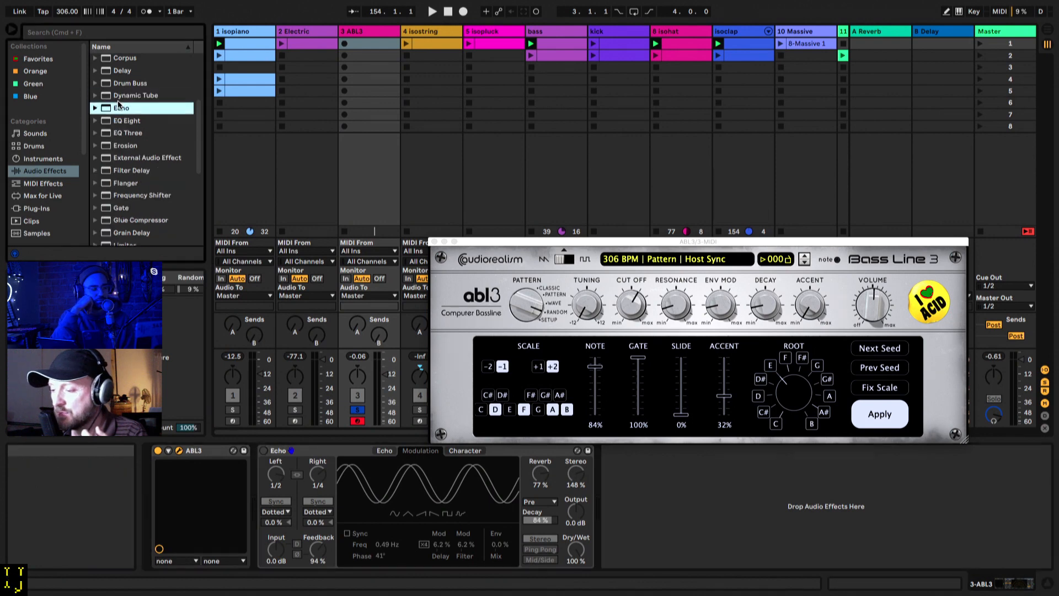
pyautogui.scroll(-2, 129, 146)
pyautogui.click(113, 186)
pyautogui.moveTo(116, 202); pyautogui.dragTo(259, 505)
# Step: Set Grain Delay's spray to 318 ms, frequency to 2.77 Hz, feedback to 90% and random pitch to 1.19 during playback
pyautogui.moveTo(278, 463); pyautogui.dragTo(278, 422)
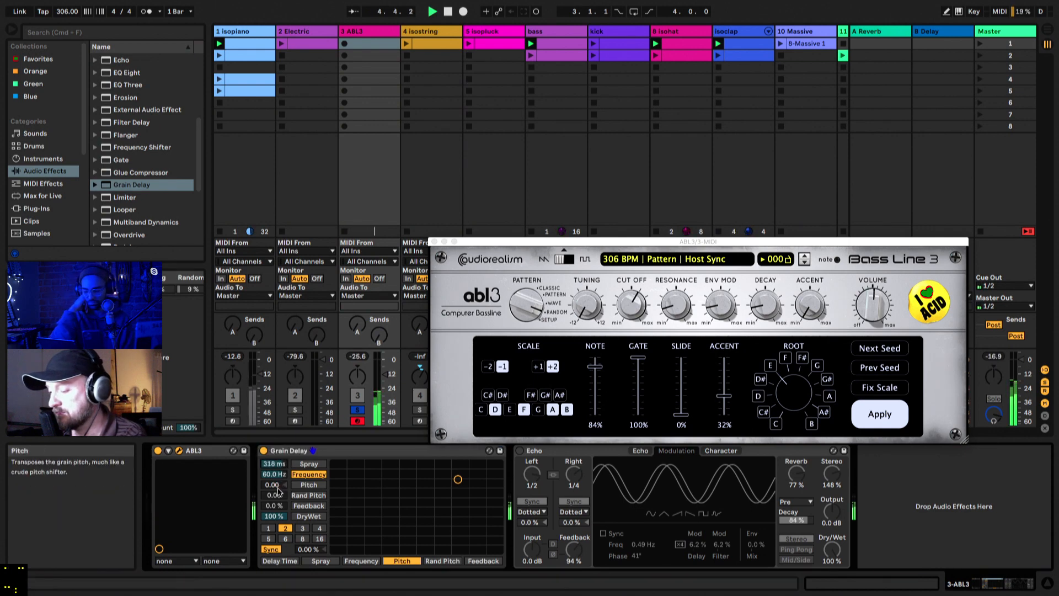
pyautogui.moveTo(282, 474)
pyautogui.mouseDown()
pyautogui.moveTo(281, 517)
pyautogui.moveTo(284, 454)
pyautogui.mouseUp()
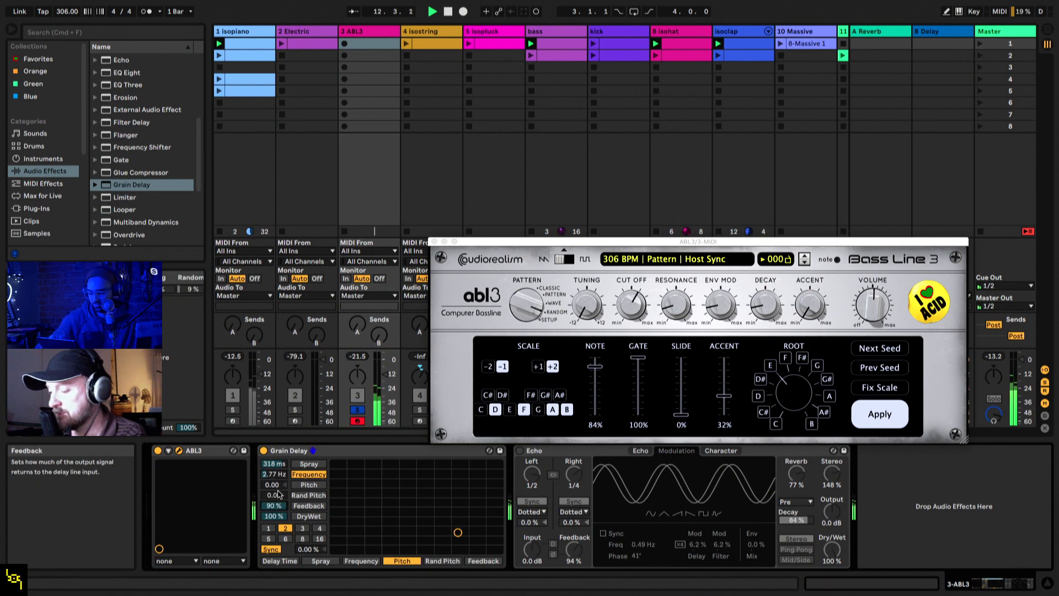
pyautogui.moveTo(279, 496); pyautogui.dragTo(278, 480)
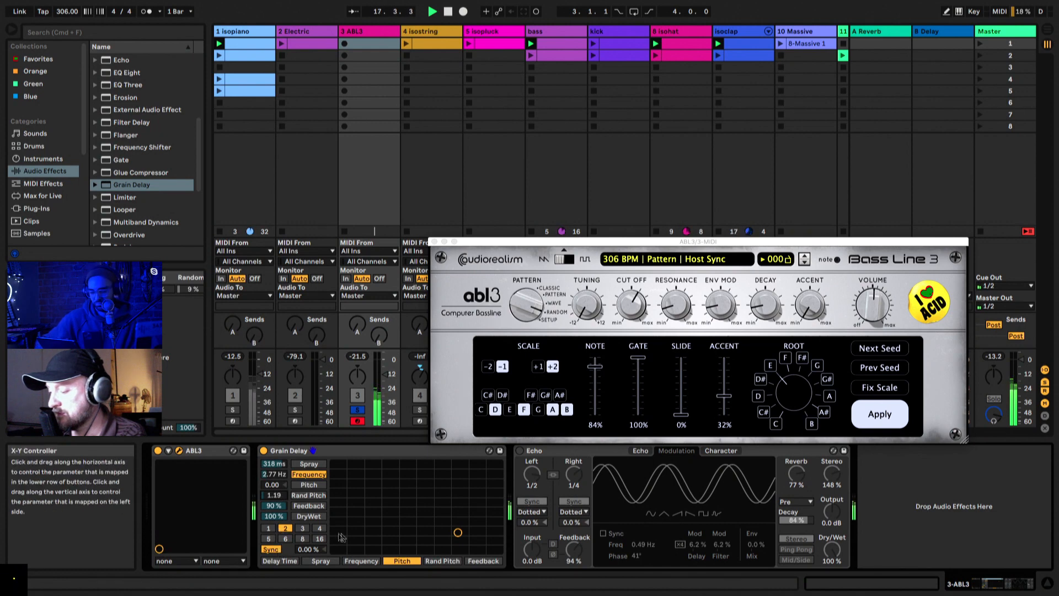
# Step: Set Grain Delay's pitch to 12.0, keep the beat offset at 0.00% and lower its dry/wet to 34%
pyautogui.moveTo(280, 486); pyautogui.dragTo(281, 456)
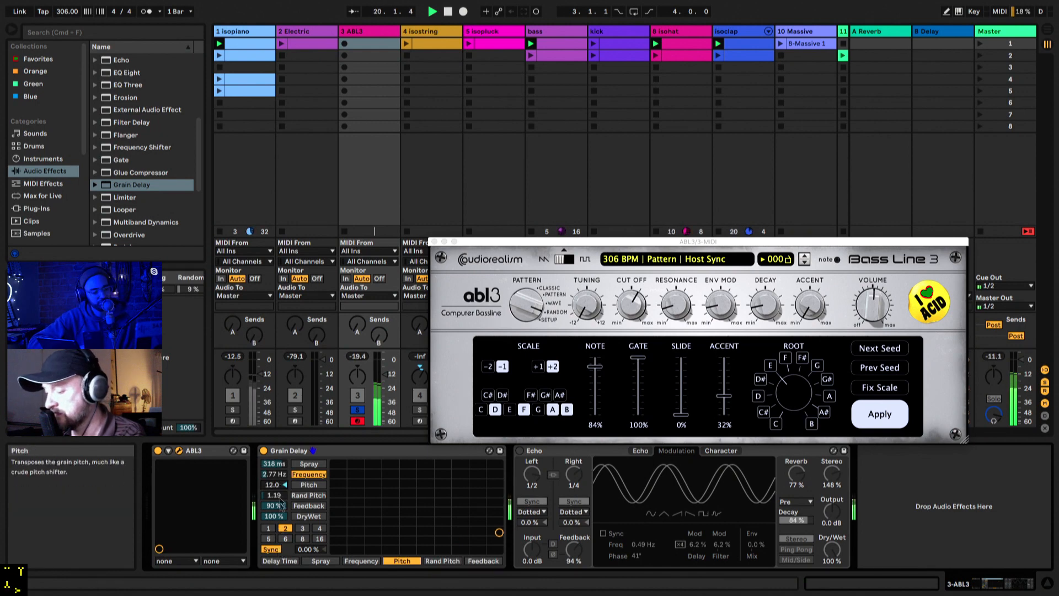
pyautogui.moveTo(308, 549); pyautogui.dragTo(309, 582)
pyautogui.doubleClick(307, 549)
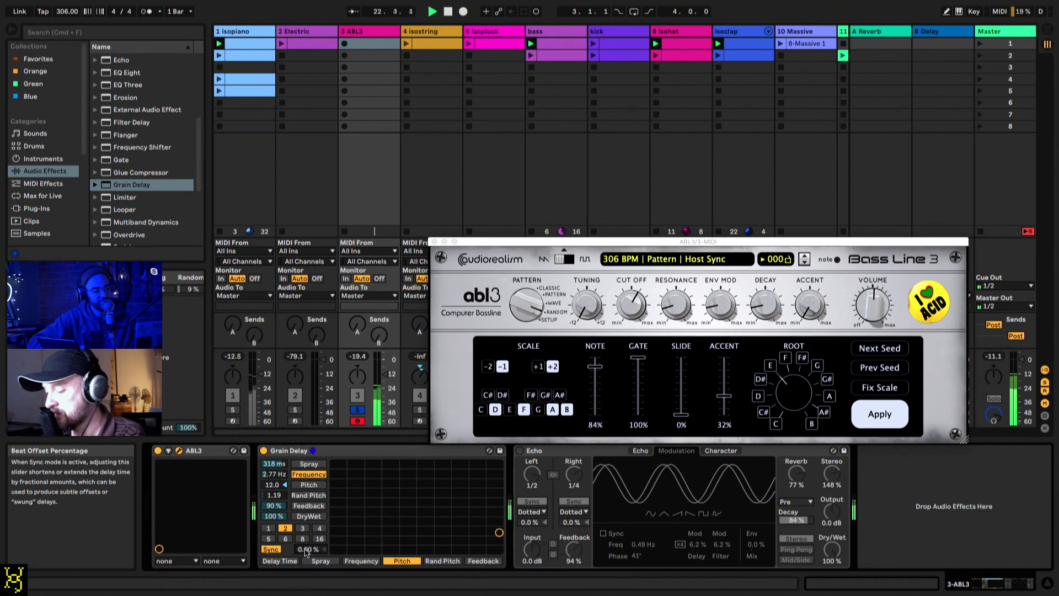
pyautogui.moveTo(274, 517); pyautogui.dragTo(275, 535)
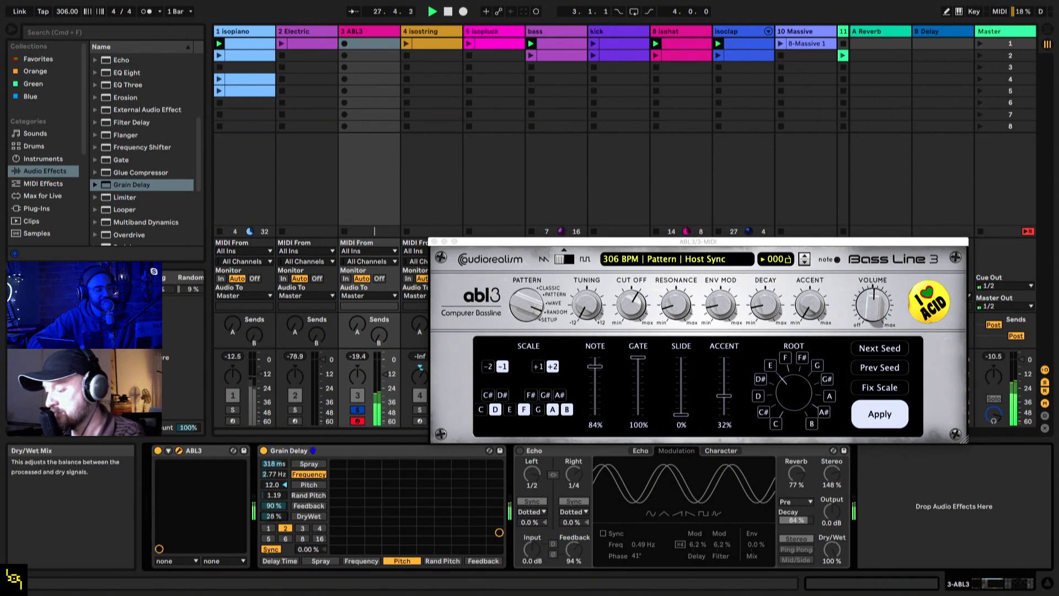
# Step: Replace Echo with the Reverb audio effect after Grain Delay on the ABL3 track
pyautogui.click(565, 451)
pyautogui.press('Delete')
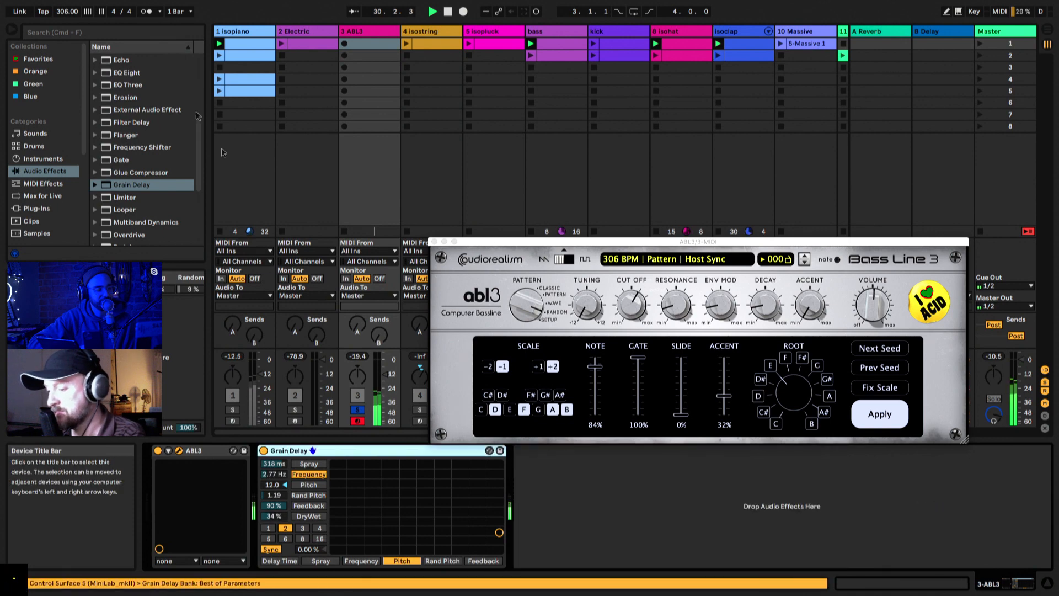
pyautogui.scroll(-1, 146, 200)
pyautogui.scroll(-4, 147, 200)
pyautogui.doubleClick(124, 164)
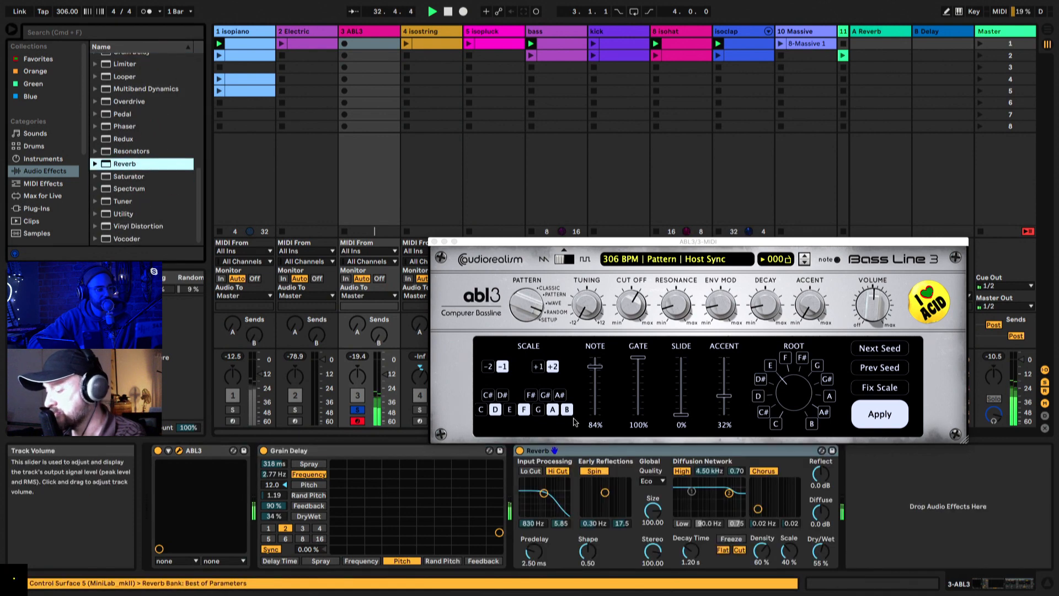
# Step: Set Reverb's decay time to 20.6 s and its dry/wet mix to 76%
pyautogui.moveTo(821, 551); pyautogui.dragTo(821, 546)
pyautogui.moveTo(690, 551); pyautogui.dragTo(690, 540)
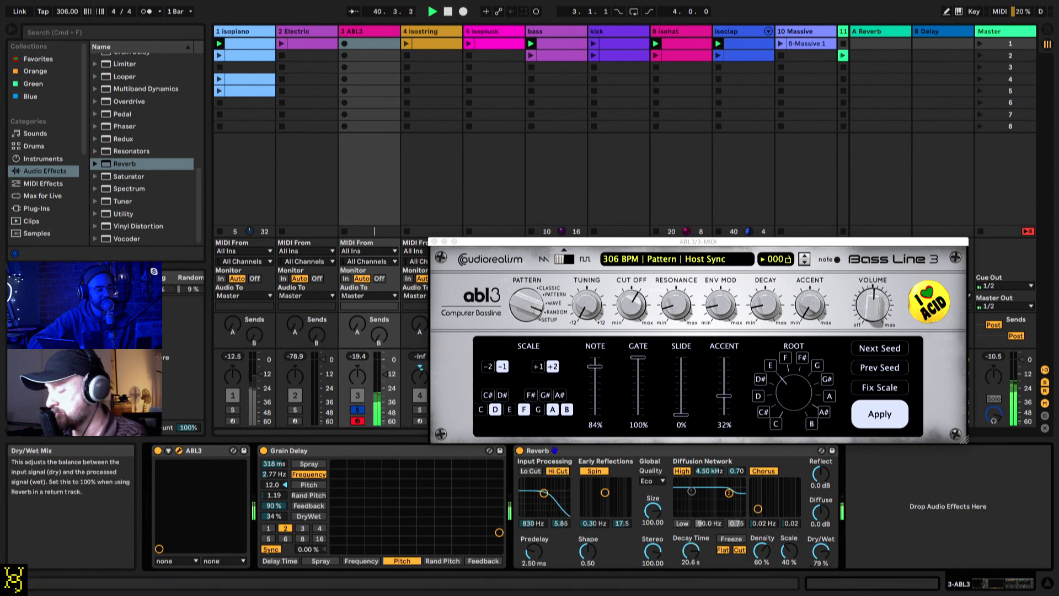
pyautogui.moveTo(820, 551); pyautogui.dragTo(821, 530)
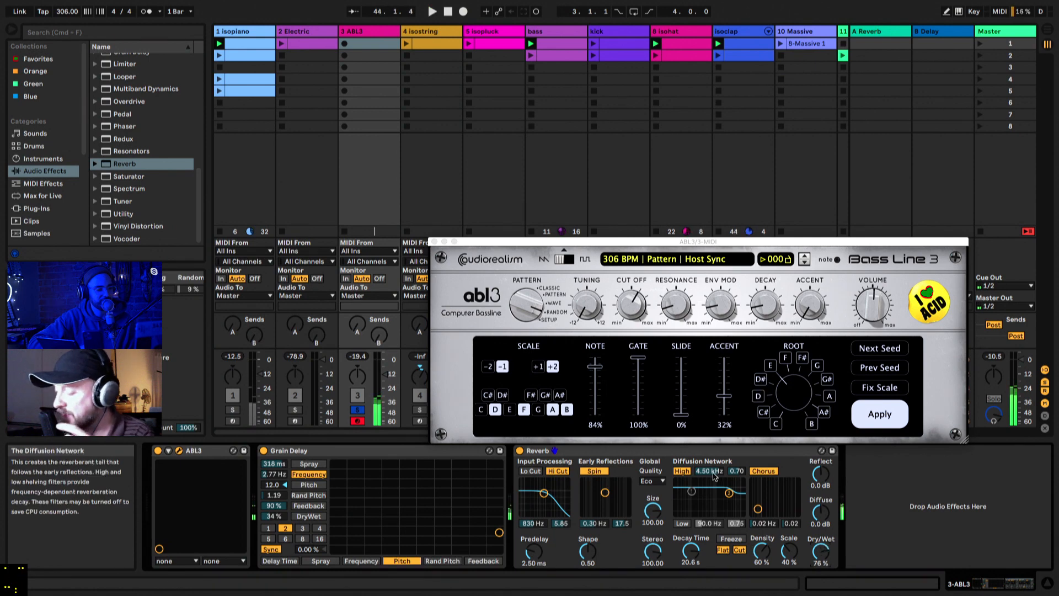
# Step: Delete the Reverb and Grain Delay effects from the ABL3 track
pyautogui.click(664, 449)
pyautogui.press('Delete')
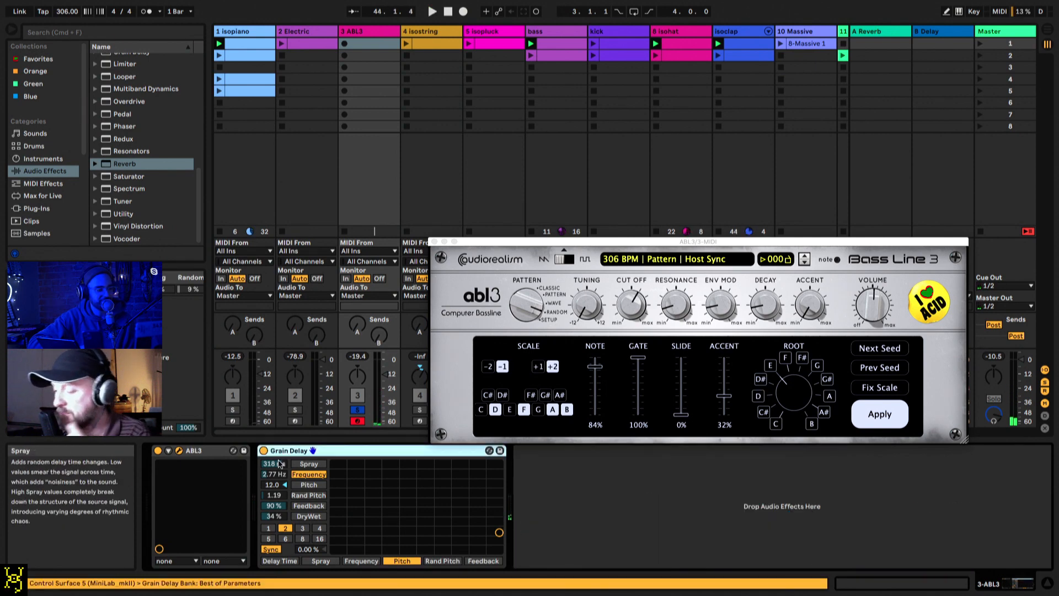
pyautogui.press('Delete')
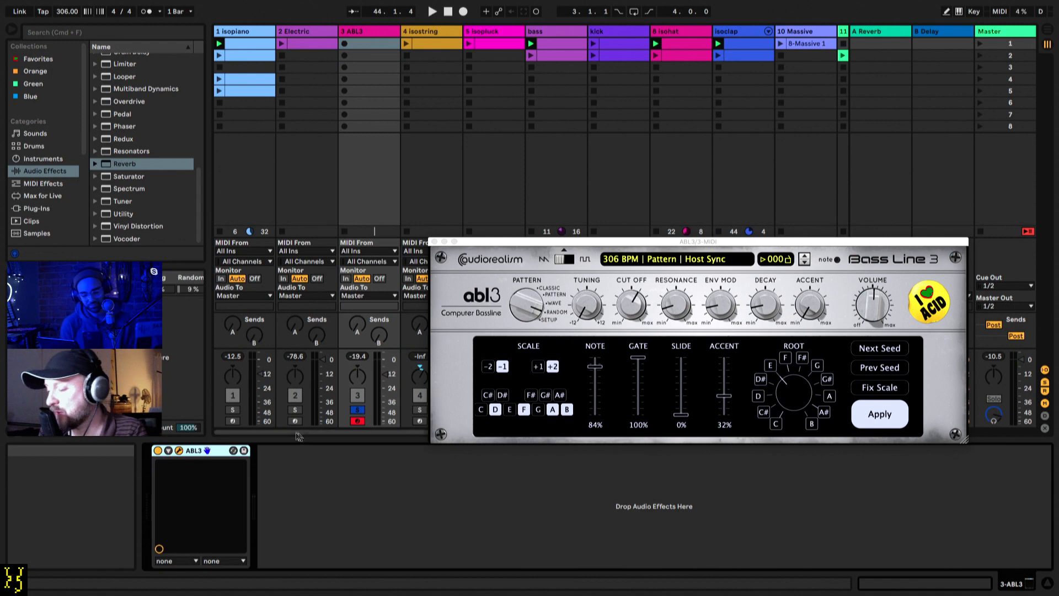
# Step: Unsolo the ABL3 track and delete it from the set
pyautogui.click(358, 409)
pyautogui.click(361, 30)
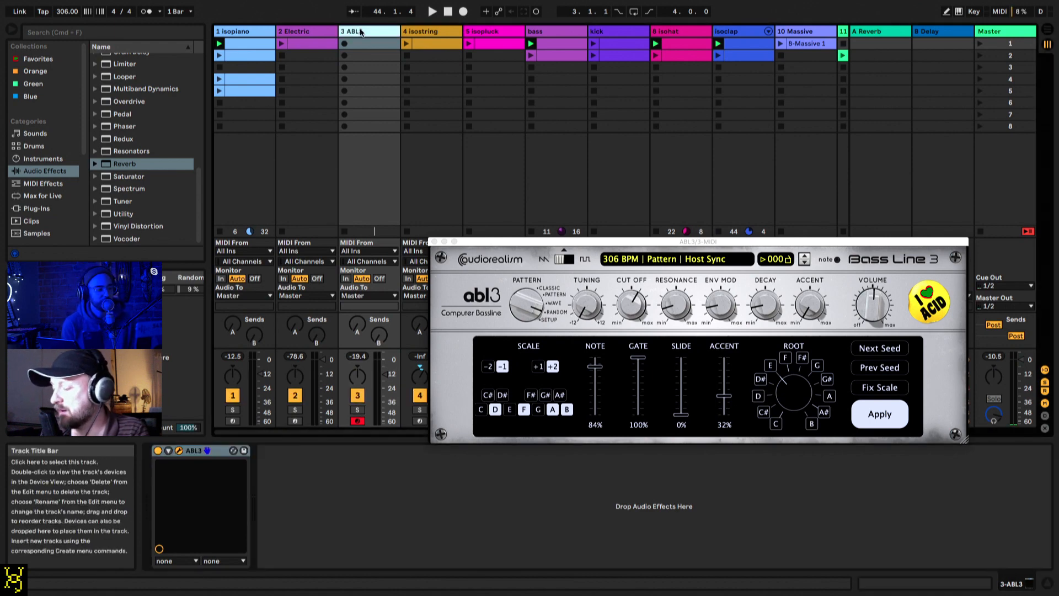
pyautogui.press('Delete')
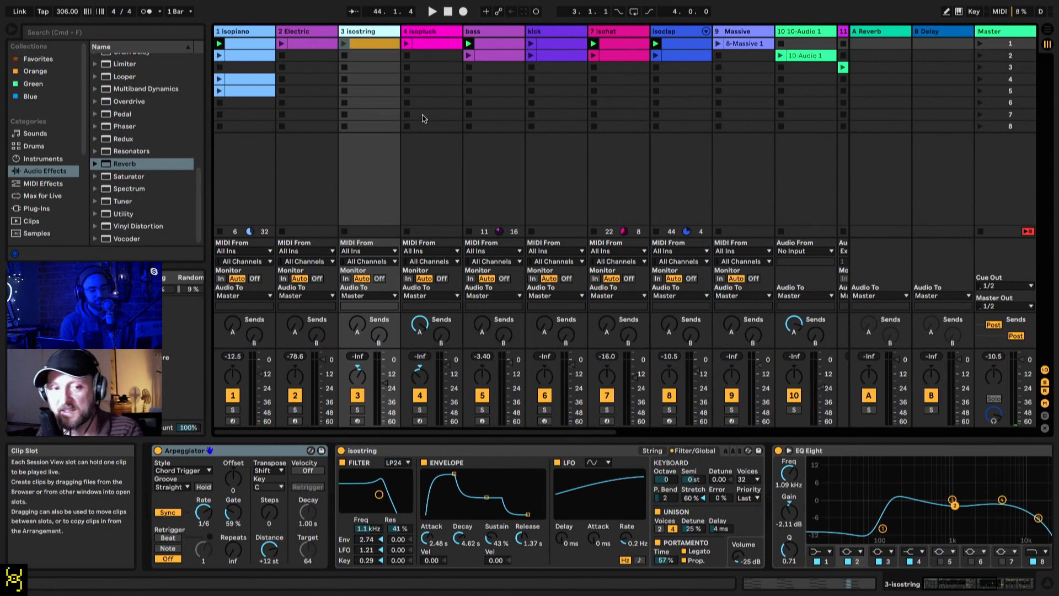
# Step: Show the devices of track 16 Collision and set the project tempo to 120 BPM
pyautogui.hscroll(8, 571, 163)
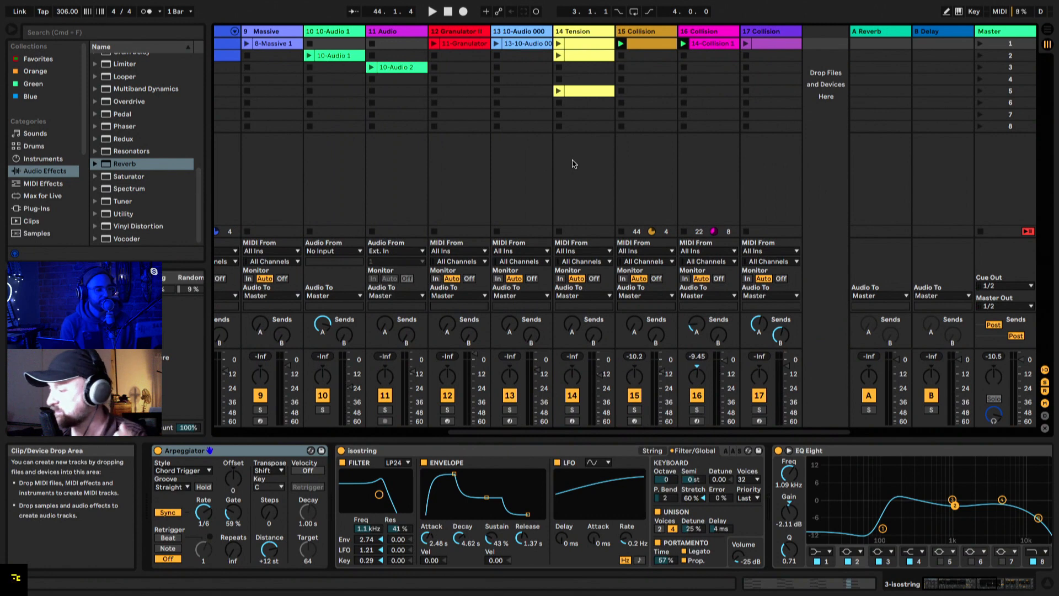
pyautogui.click(705, 32)
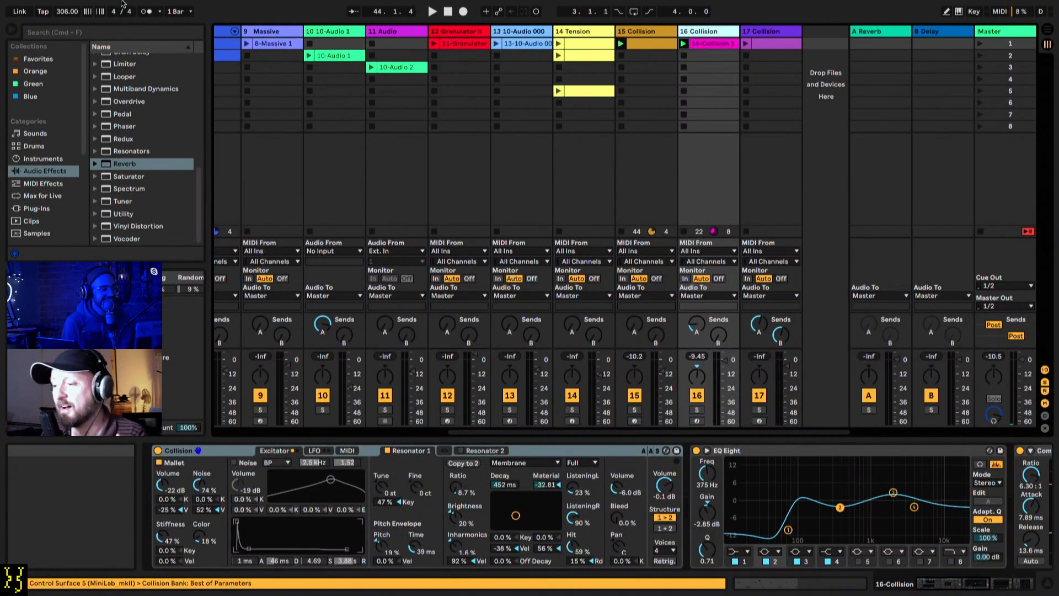
pyautogui.click(72, 13)
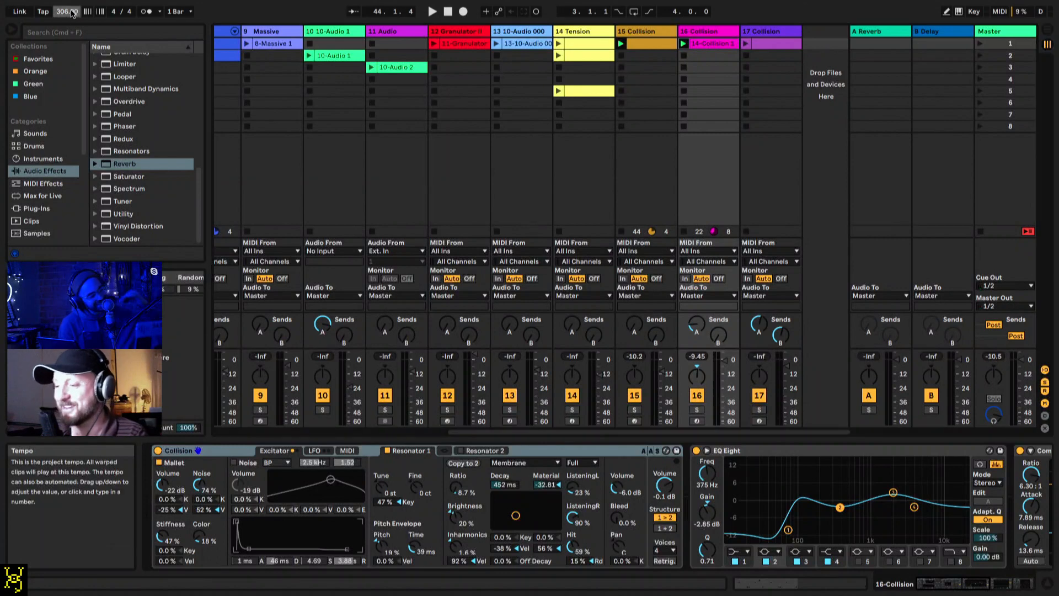
pyautogui.write('120')
pyautogui.press('Return')
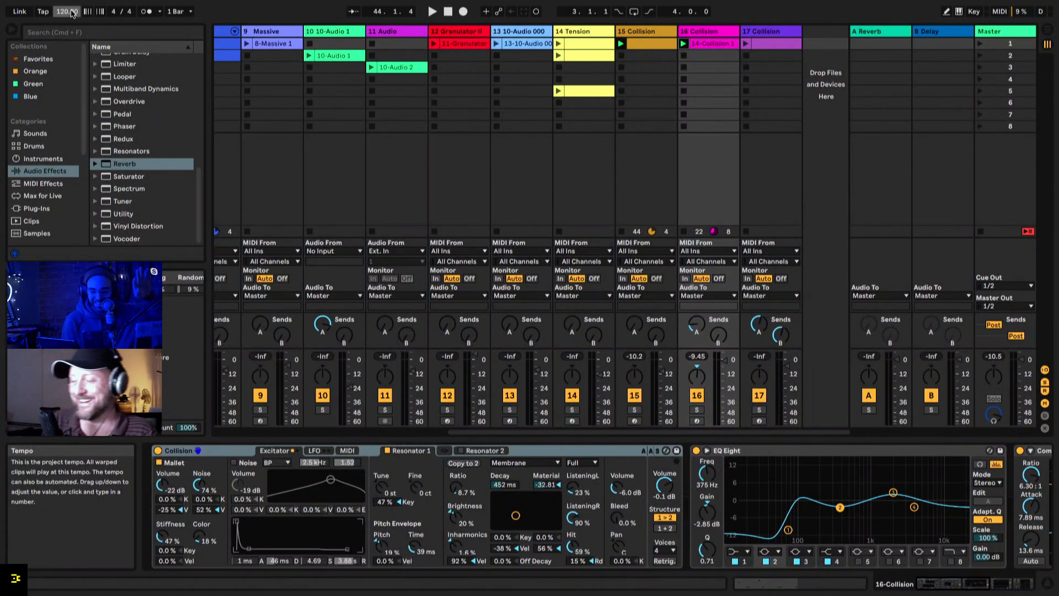
# Step: Stop the running clip on the isopiano track and play the remaining clips briefly
pyautogui.press('space')
pyautogui.press('space')
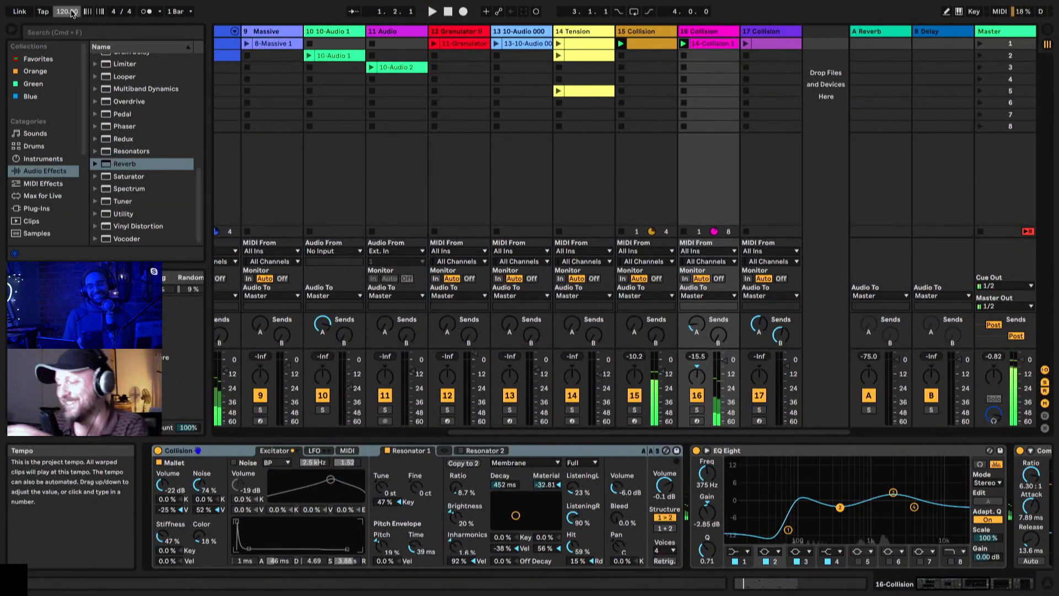
pyautogui.hscroll(-1, 370, 173)
pyautogui.hscroll(-10, 371, 173)
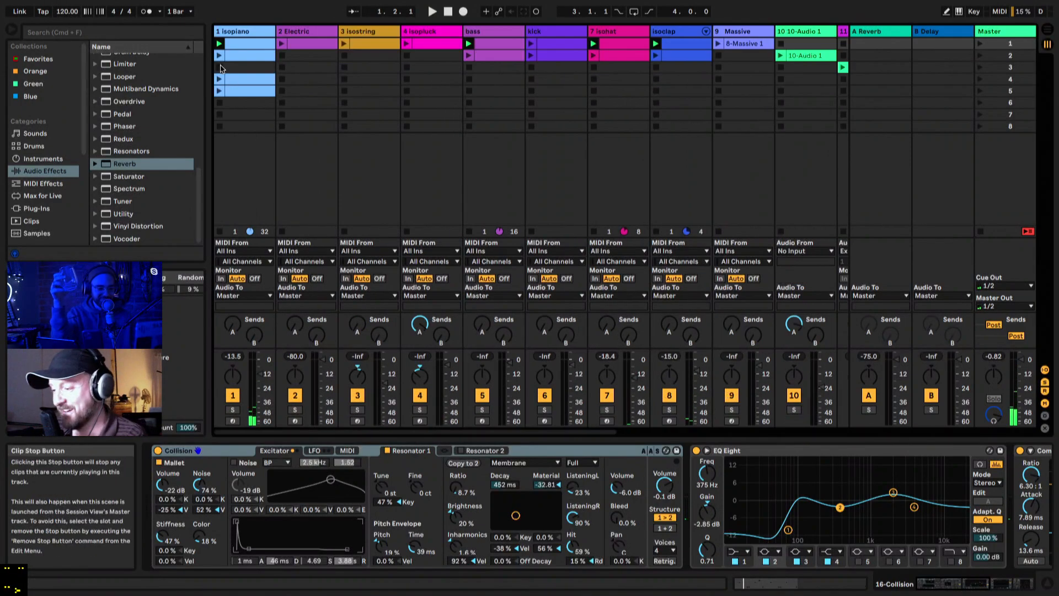
pyautogui.click(220, 102)
pyautogui.press('space')
pyautogui.hscroll(8, 539, 169)
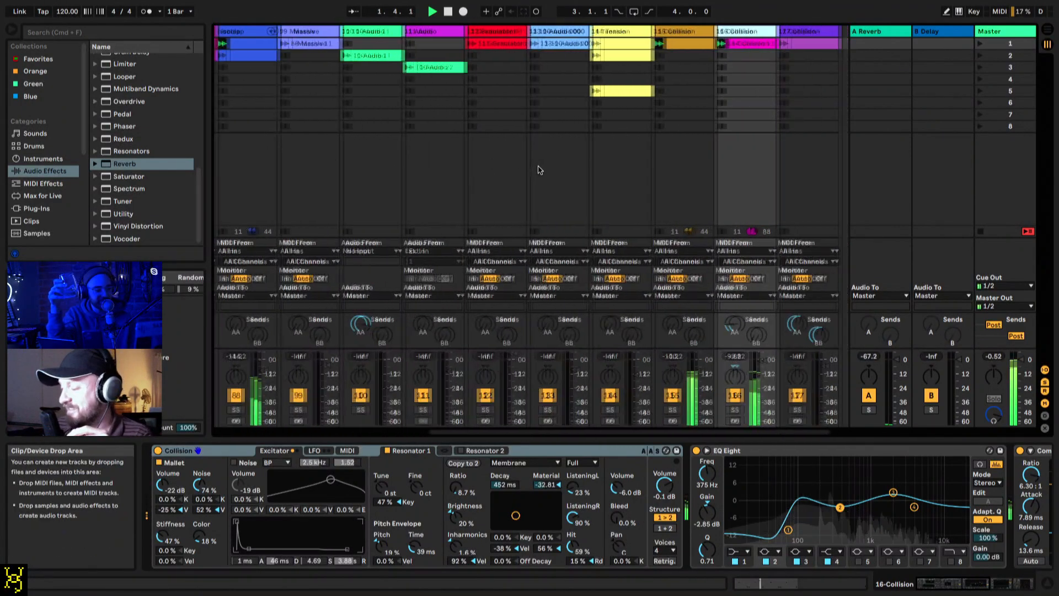
pyautogui.press('space')
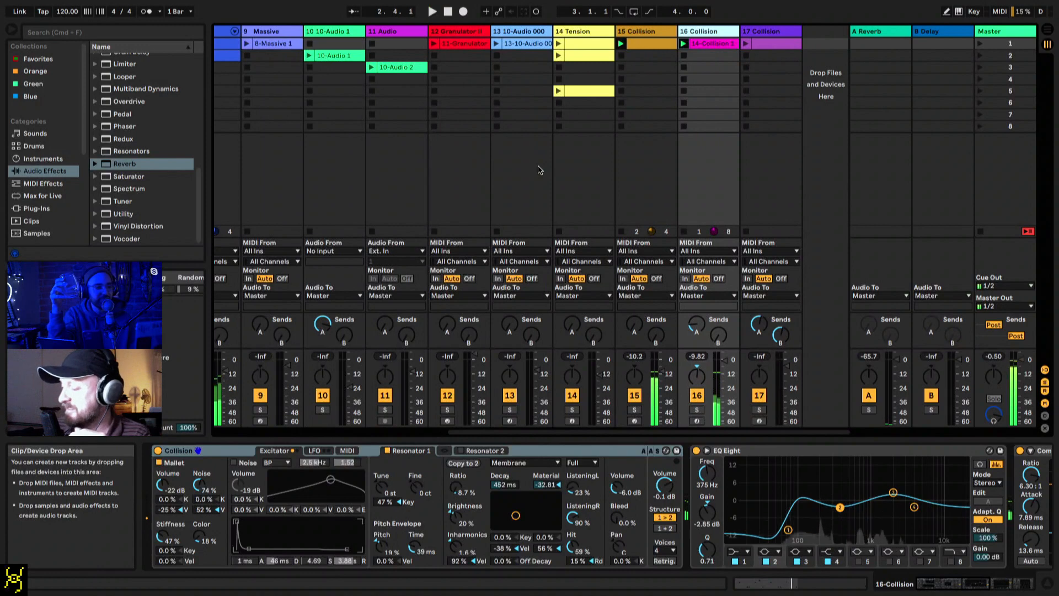
# Step: Solo track 16 Collision and play its clip on its own
pyautogui.click(698, 411)
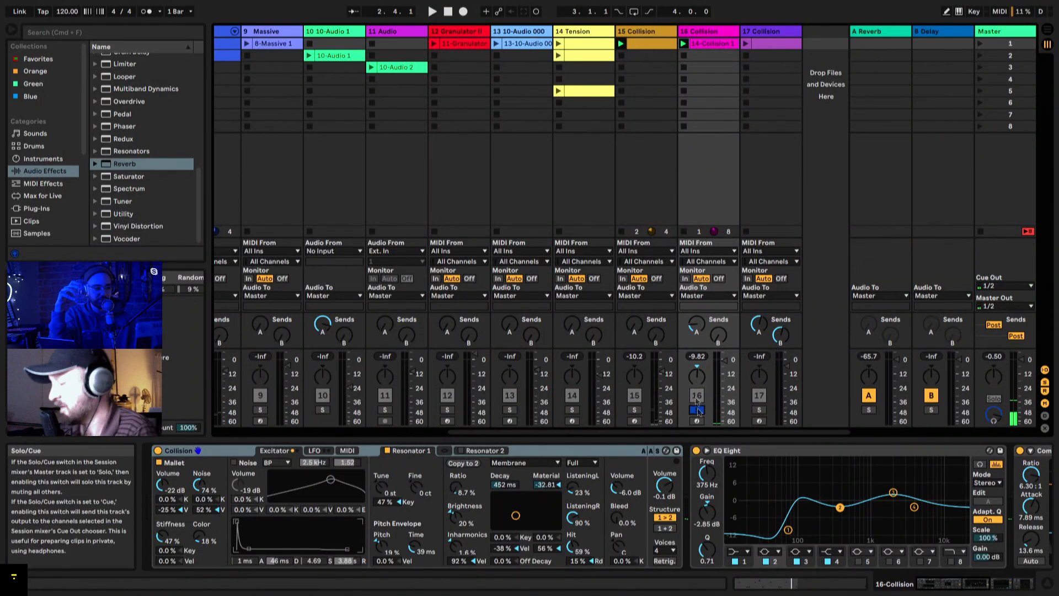
pyautogui.click(709, 33)
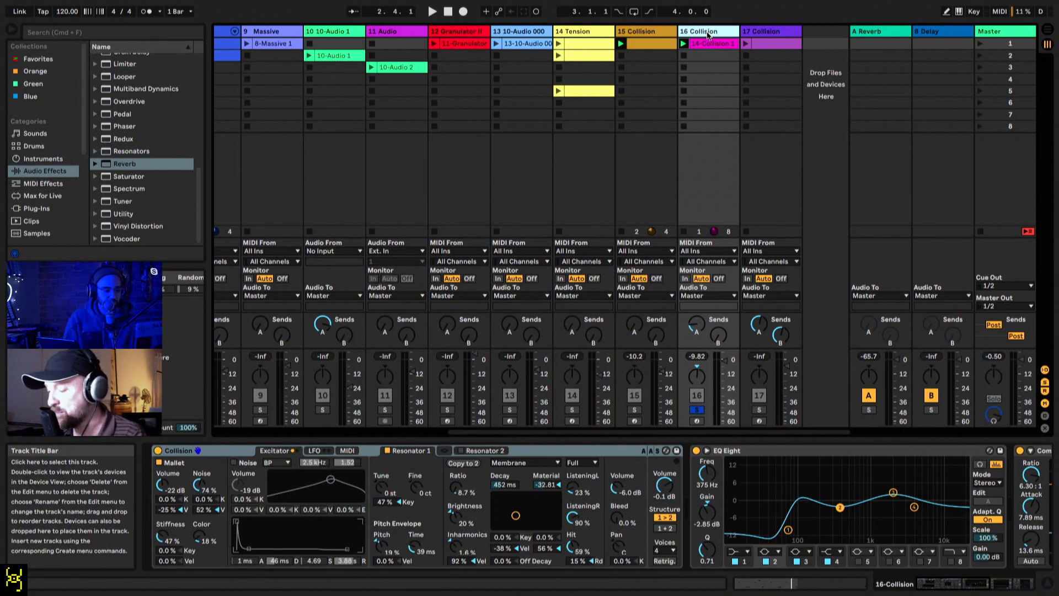
pyautogui.press('space')
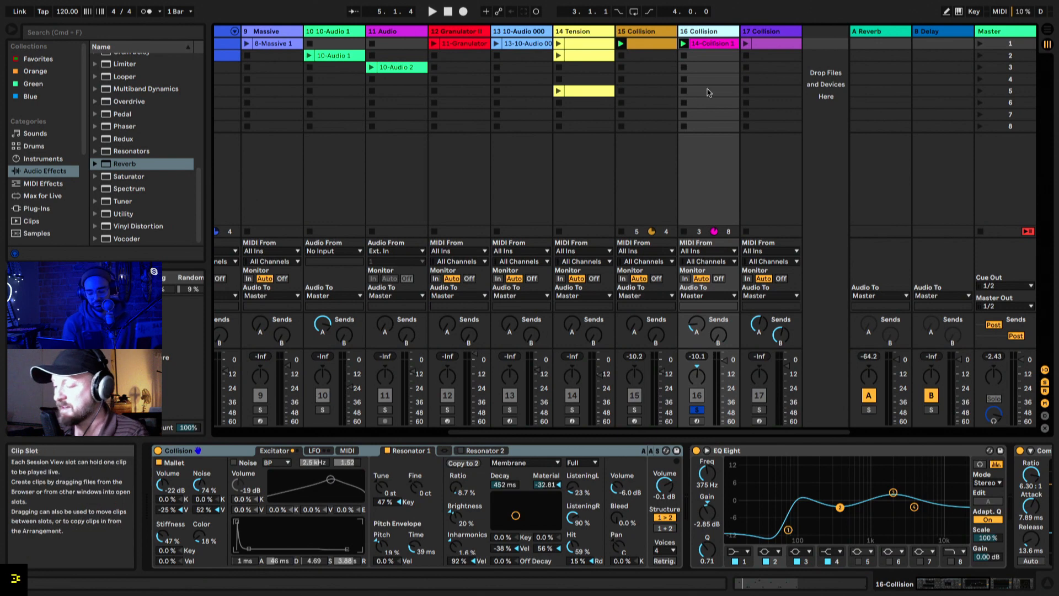
# Step: Play the full mix and toggle track 15 Collision and the bass track to compare their contribution
pyautogui.press('space')
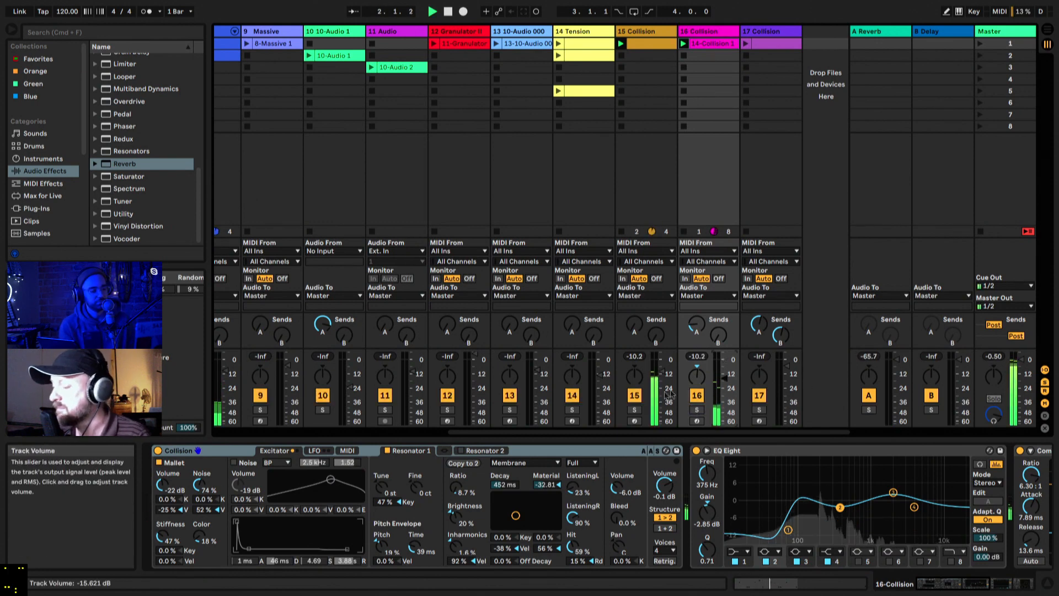
pyautogui.click(635, 395)
pyautogui.hscroll(-6, 371, 353)
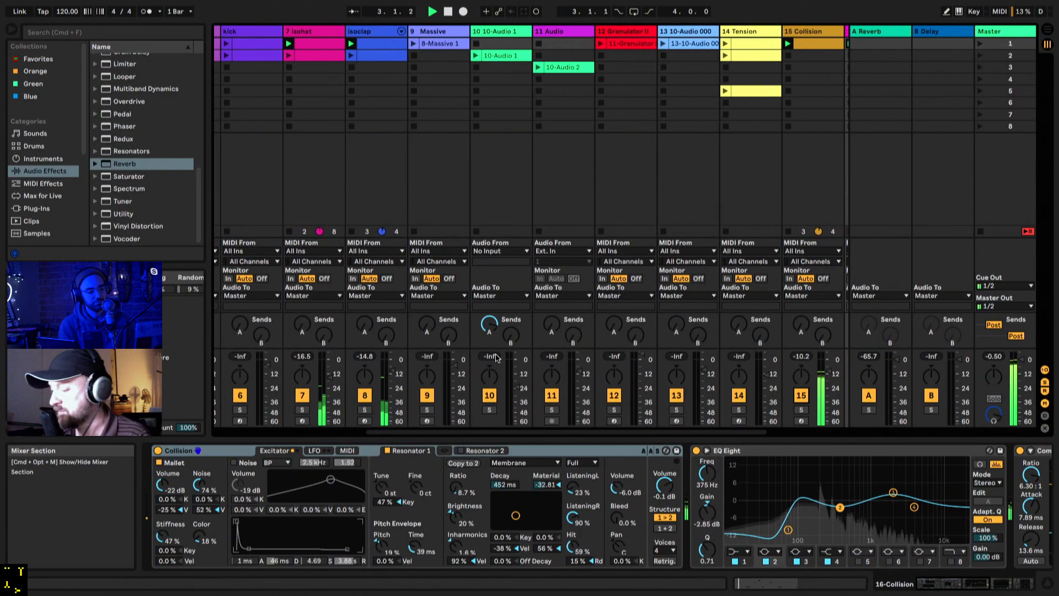
pyautogui.hscroll(-2, 371, 353)
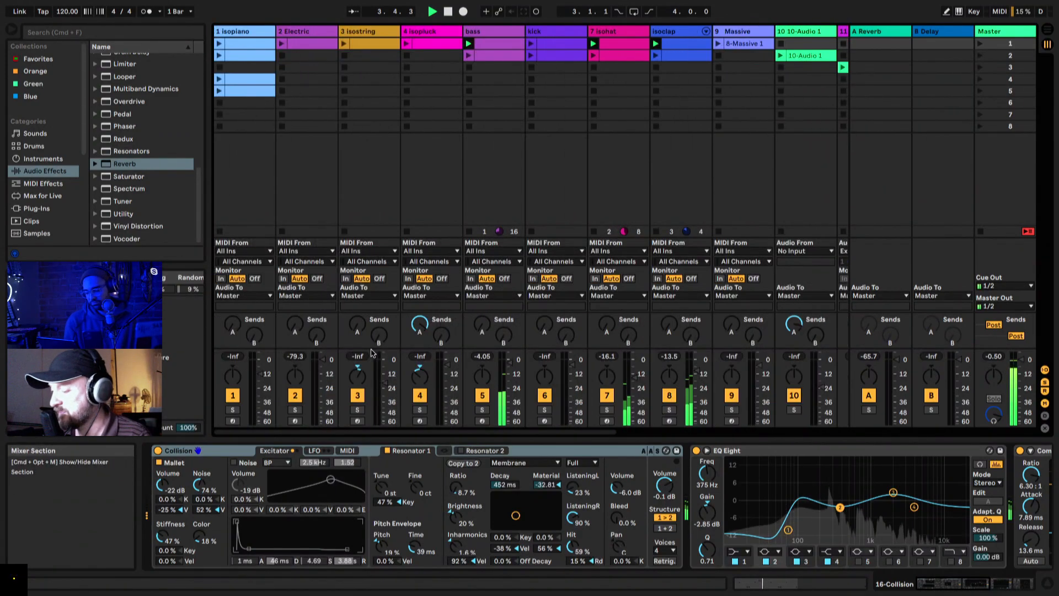
pyautogui.click(481, 395)
pyautogui.hscroll(4, 482, 399)
pyautogui.hscroll(4, 482, 399)
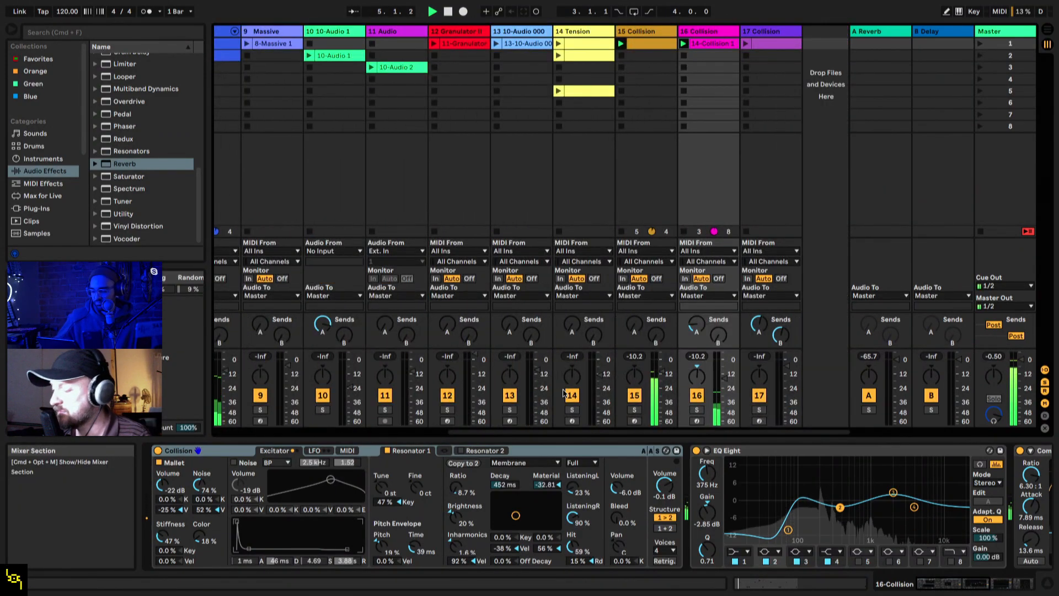
# Step: Raise the volume of track 16 Collision to -4.0 dB, and stop and restart playback
pyautogui.moveTo(725, 367); pyautogui.dragTo(724, 364)
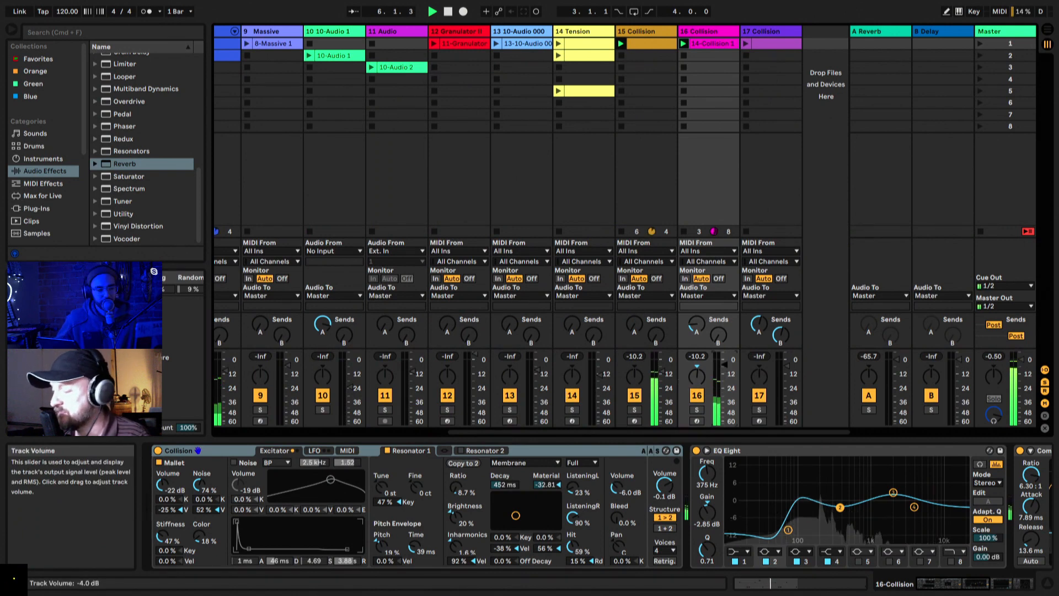
pyautogui.press('space')
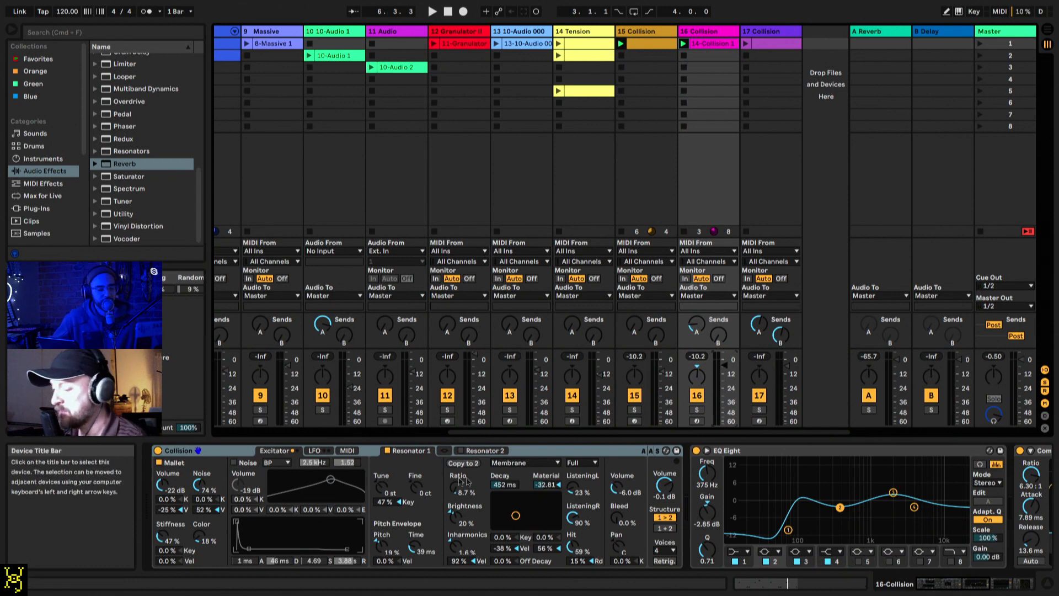
pyautogui.press('space')
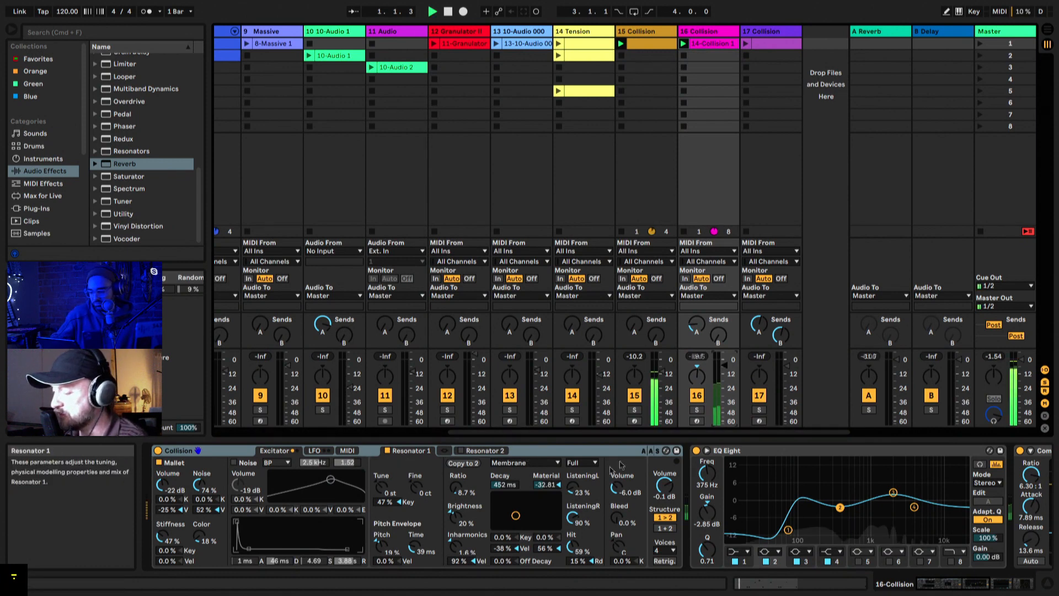
# Step: Solo track 16 Collision and show the list of resonator types for Resonator 1, keeping Membrane
pyautogui.click(696, 410)
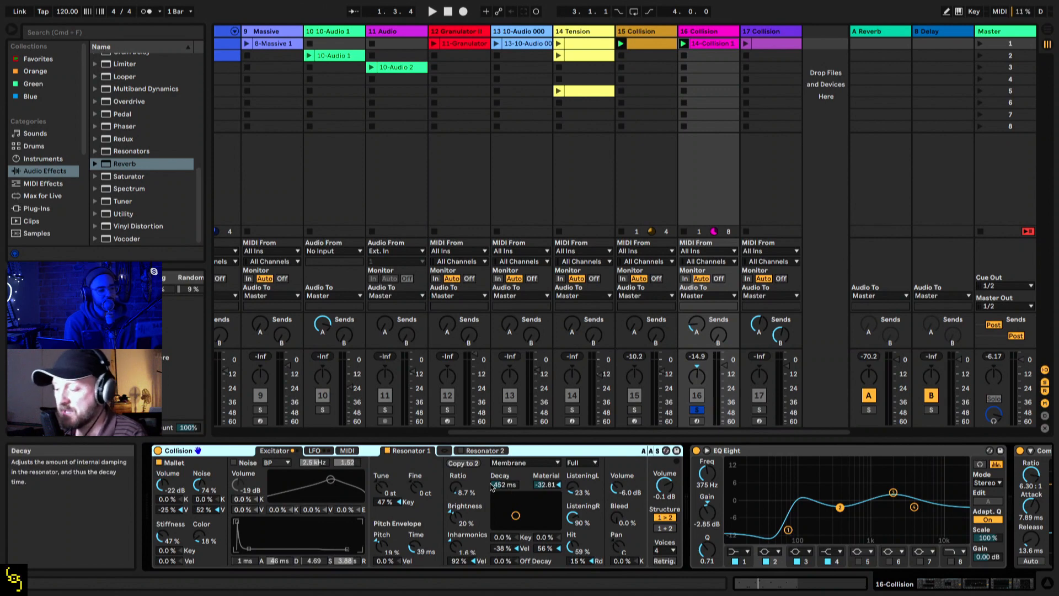
pyautogui.click(516, 464)
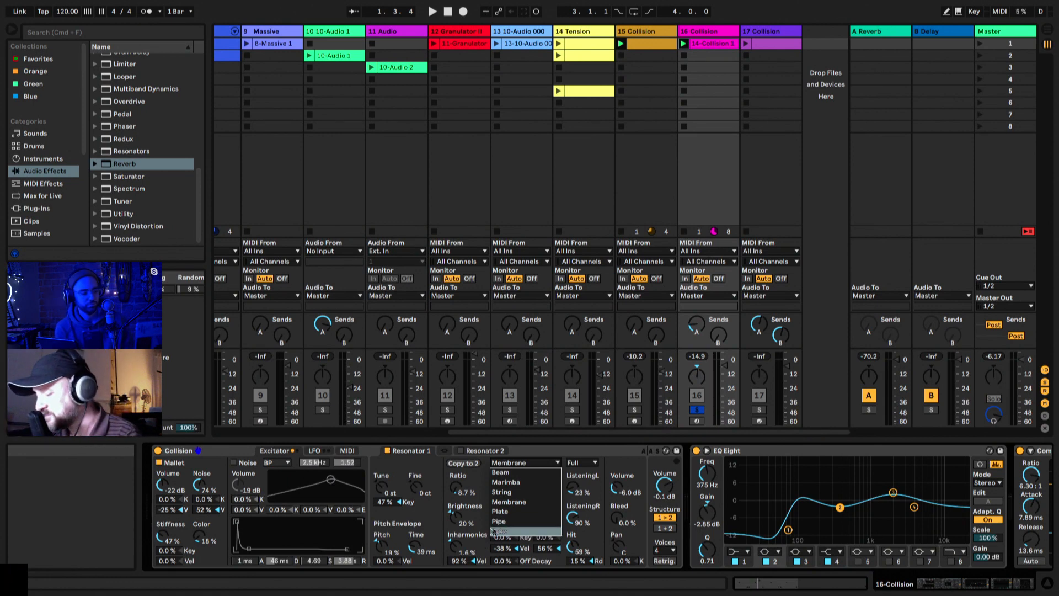
pyautogui.click(473, 526)
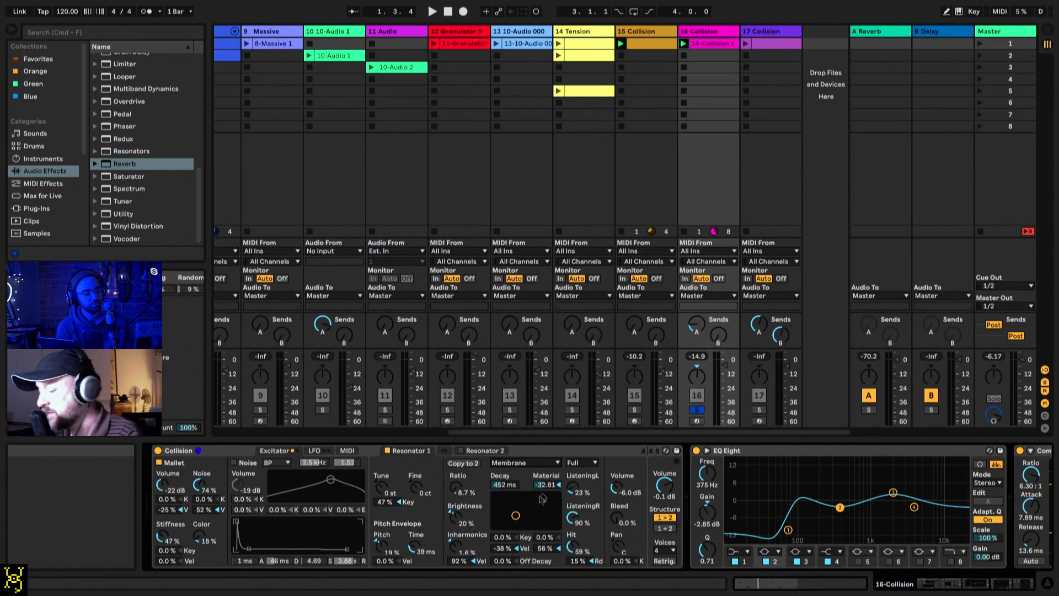
# Step: Play the soloed Collision sound, stop it and play it again from the start
pyautogui.press('space')
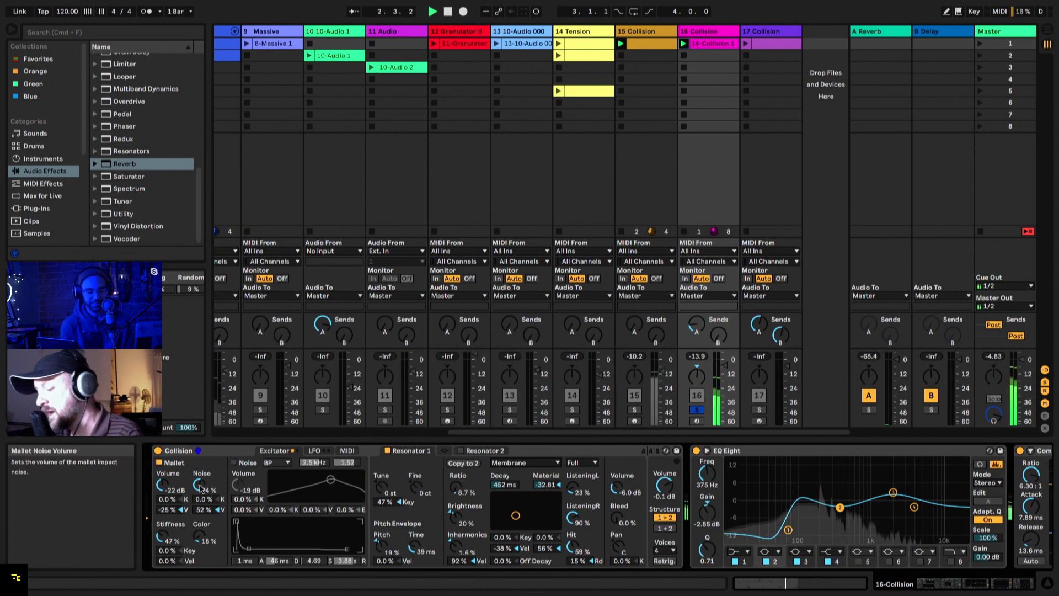
pyautogui.press('space')
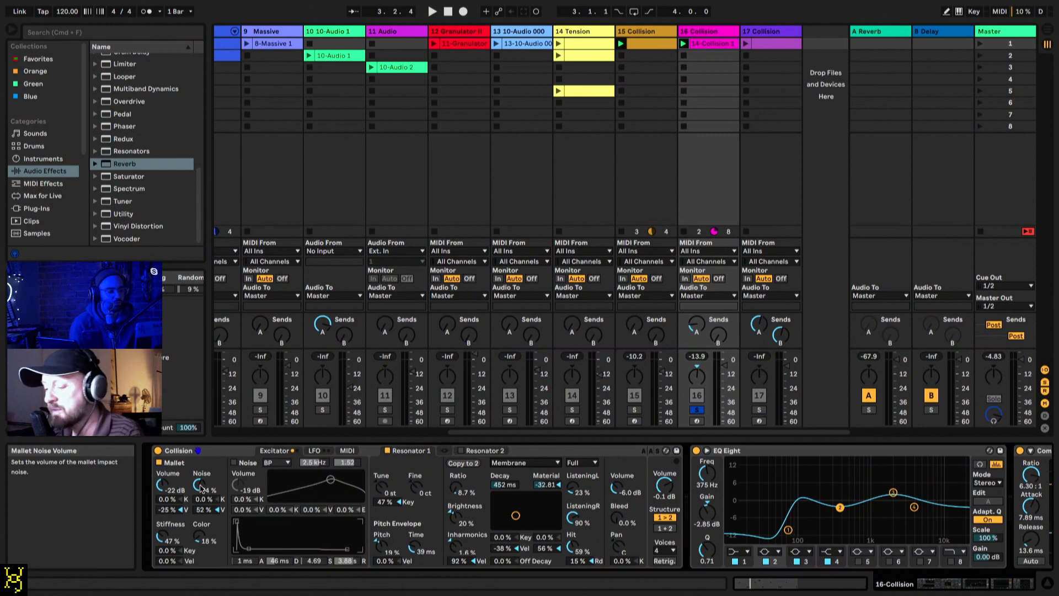
pyautogui.press('space')
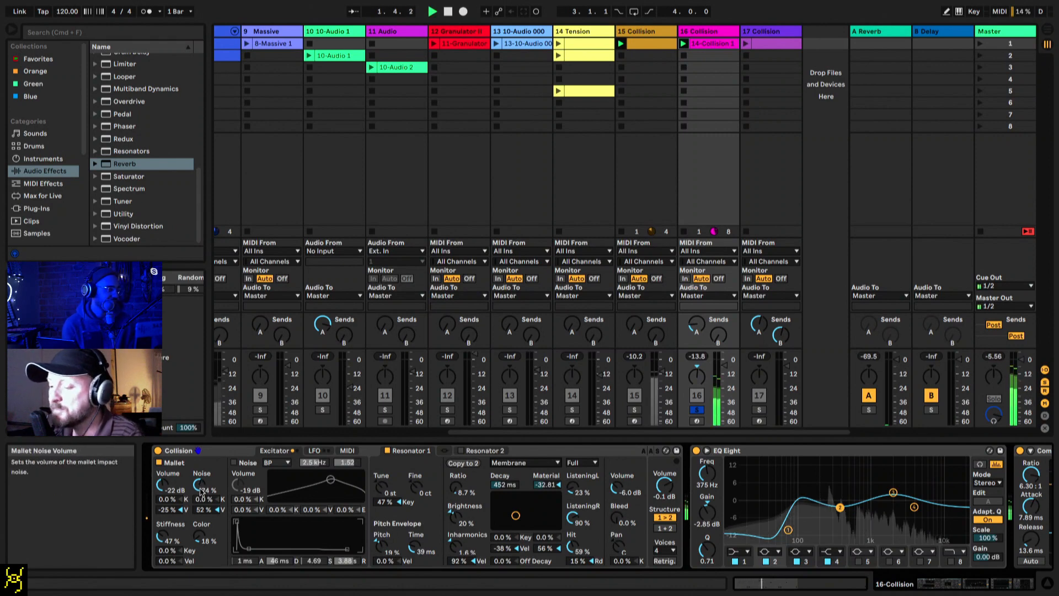
# Step: Drop Collision's Mallet Noise to 0% and audition Mallet Stiffness at high and low settings, ending at 36%
pyautogui.moveTo(200, 491); pyautogui.dragTo(201, 522)
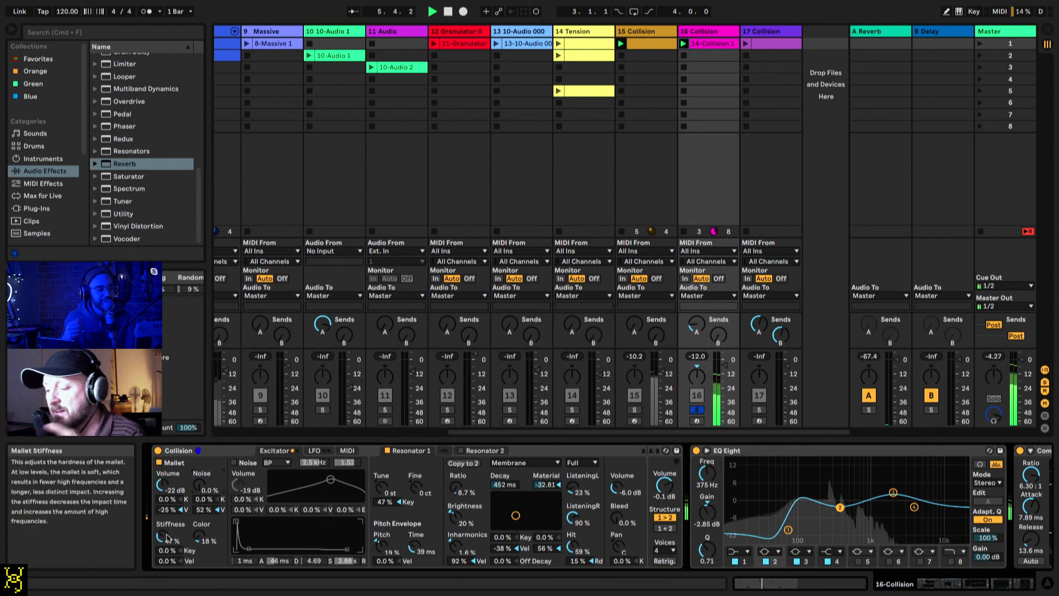
pyautogui.moveTo(163, 534)
pyautogui.mouseDown()
pyautogui.moveTo(169, 544)
pyautogui.moveTo(168, 523)
pyautogui.mouseUp()
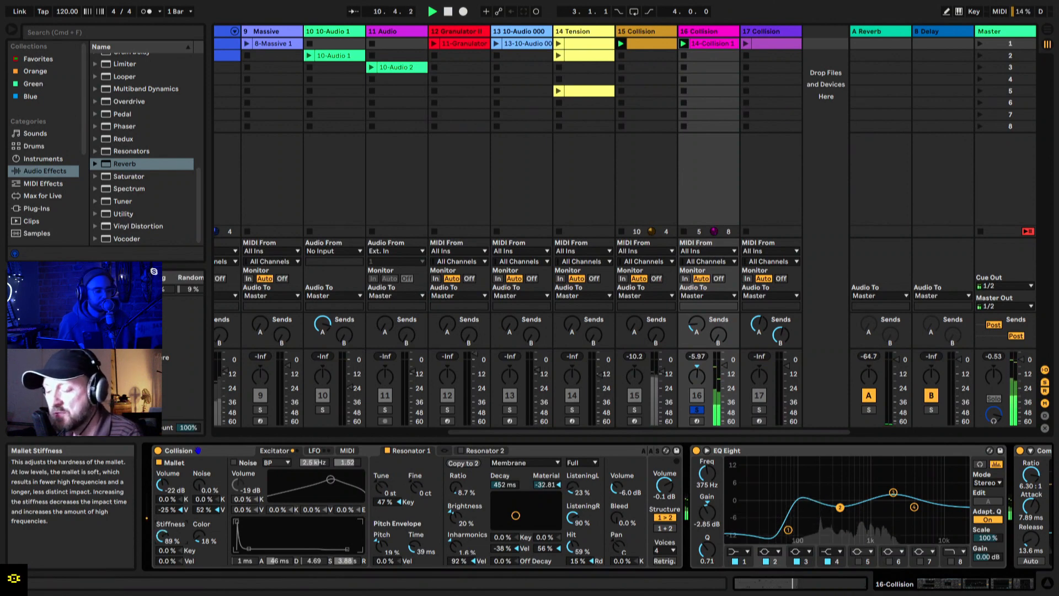
pyautogui.moveTo(168, 522); pyautogui.dragTo(168, 521)
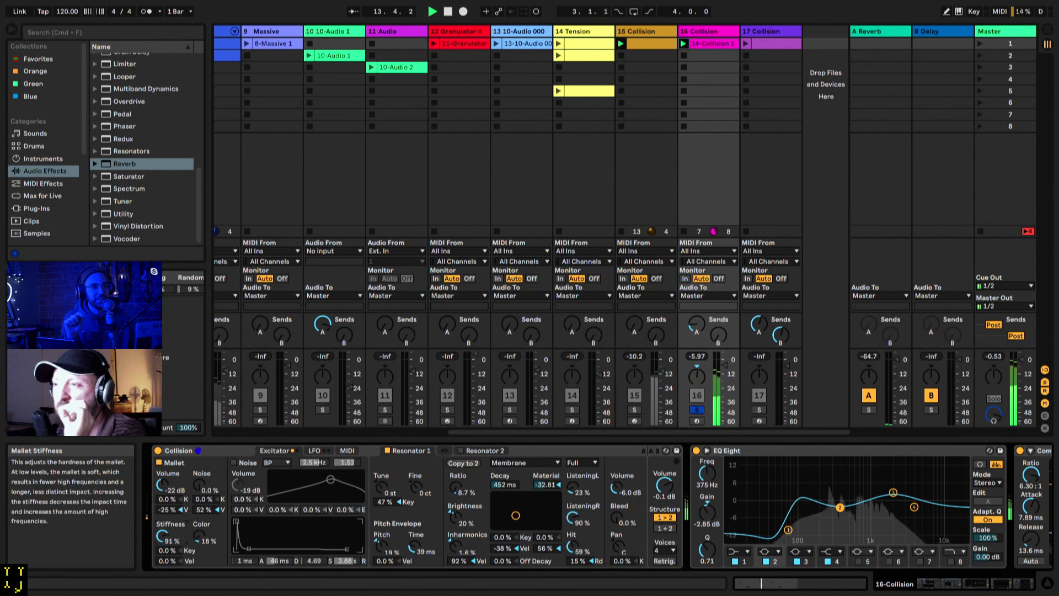
pyautogui.moveTo(162, 535)
pyautogui.mouseDown()
pyautogui.moveTo(162, 549)
pyautogui.moveTo(161, 537)
pyautogui.mouseUp()
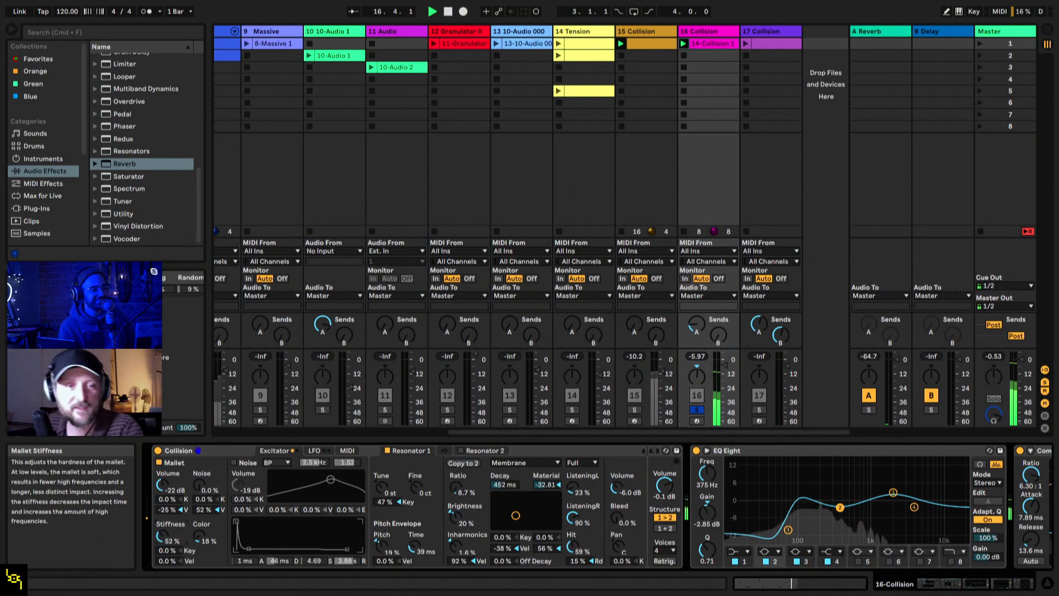
pyautogui.moveTo(162, 537)
pyautogui.mouseDown()
pyautogui.moveTo(161, 562)
pyautogui.moveTo(162, 508)
pyautogui.moveTo(162, 550)
pyautogui.mouseUp()
# Step: Raise Collision's Mallet Noise to 99%, and try Mallet Color at 54% and 37%, restarting playback in between
pyautogui.moveTo(197, 484); pyautogui.dragTo(197, 430)
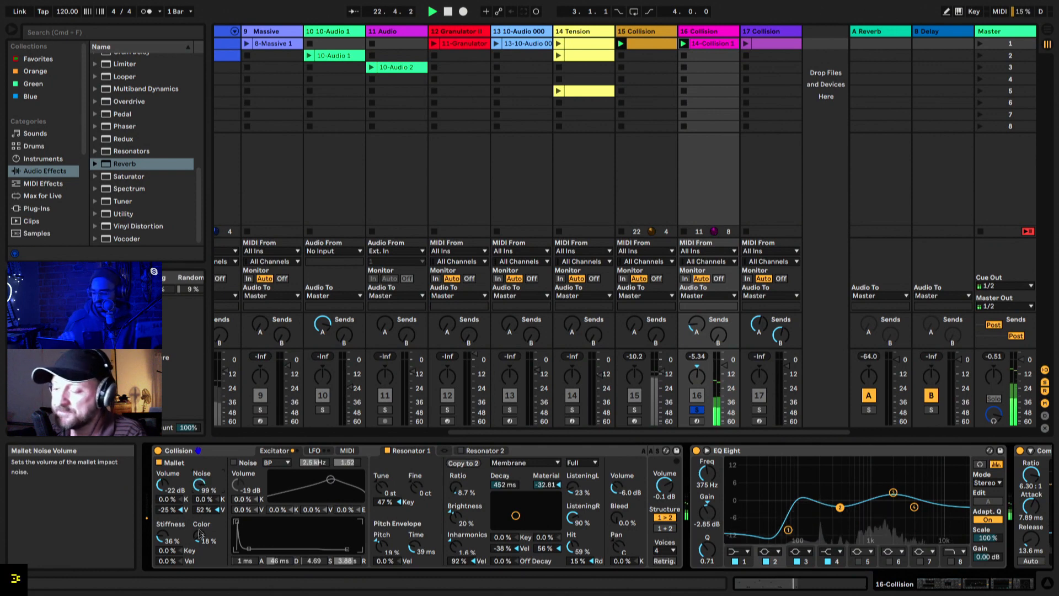
pyautogui.moveTo(200, 534)
pyautogui.mouseDown()
pyautogui.moveTo(200, 493)
pyautogui.moveTo(199, 513)
pyautogui.mouseUp()
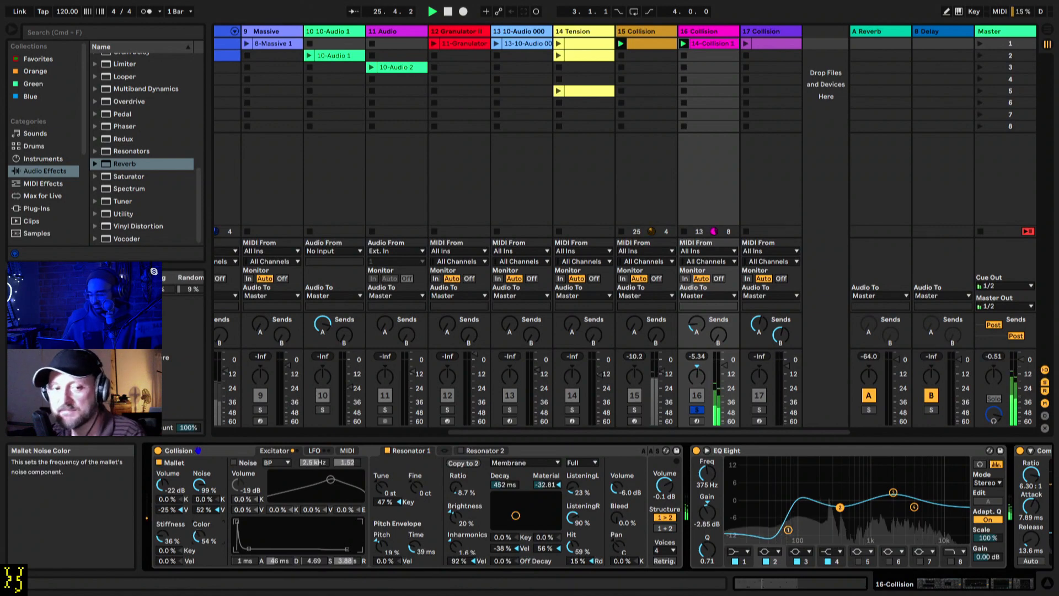
pyautogui.moveTo(200, 537); pyautogui.dragTo(200, 539)
pyautogui.press('space')
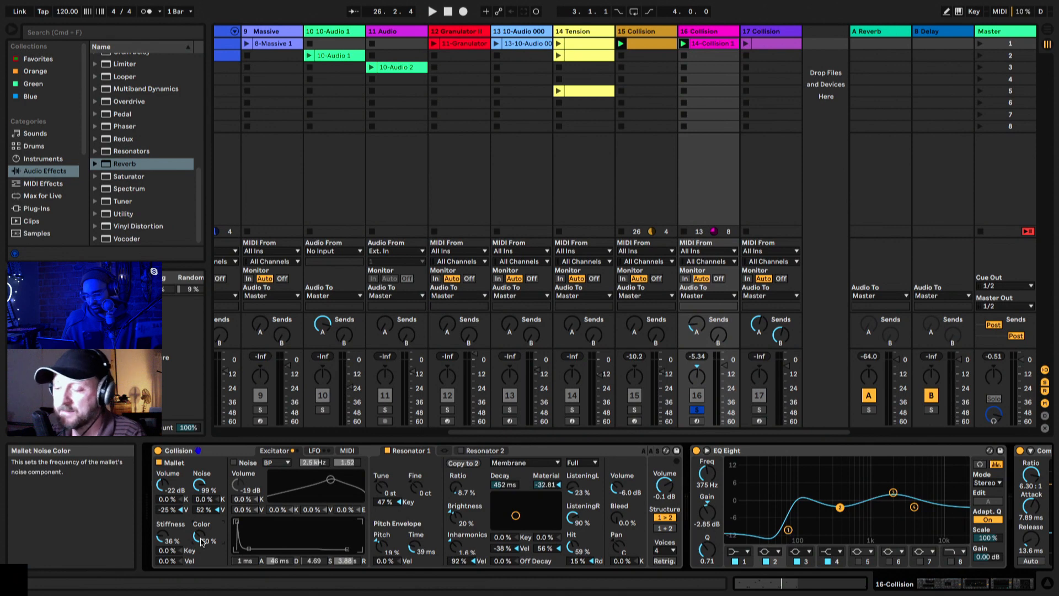
pyautogui.press('space')
pyautogui.moveTo(200, 539); pyautogui.dragTo(201, 541)
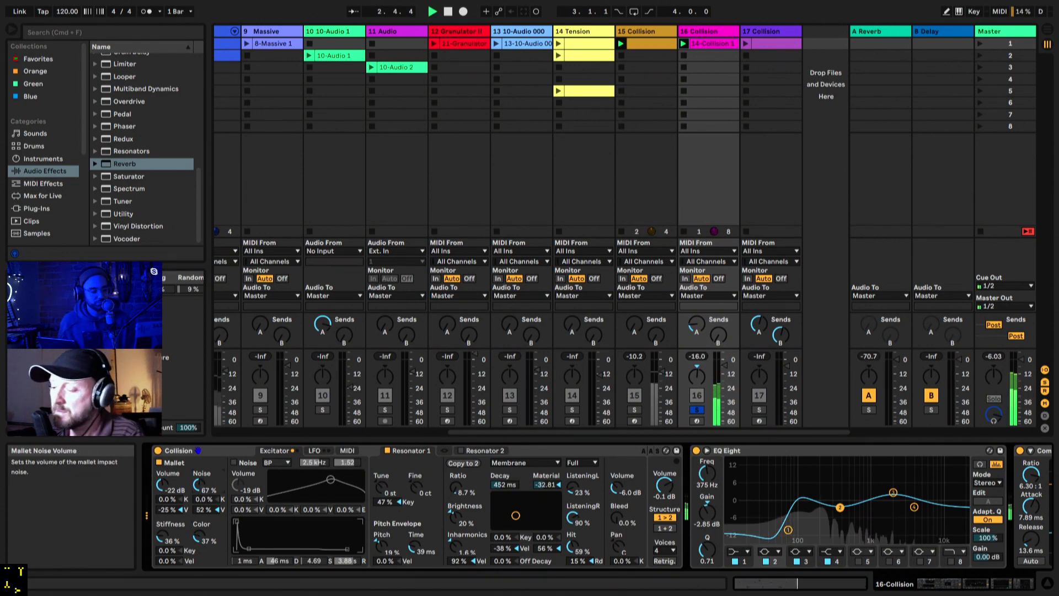
# Step: Refine Collision's mallet while it plays: Noise 78%, Color 51% and Stiffness 53%
pyautogui.moveTo(199, 484); pyautogui.dragTo(199, 494)
pyautogui.moveTo(199, 535)
pyautogui.mouseDown()
pyautogui.moveTo(199, 525)
pyautogui.moveTo(198, 539)
pyautogui.mouseUp()
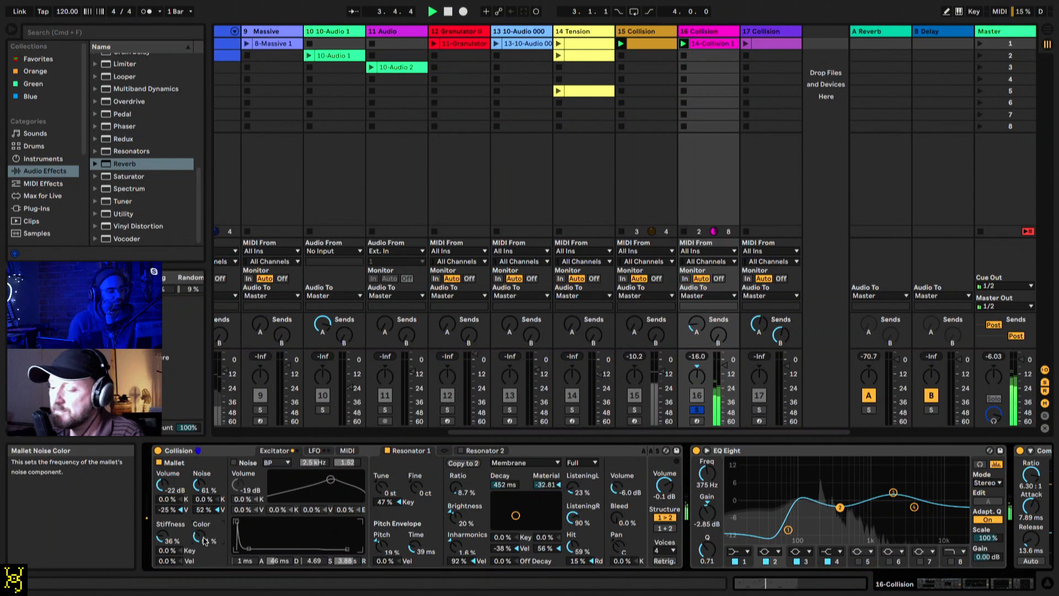
pyautogui.moveTo(199, 485); pyautogui.dragTo(199, 489)
pyautogui.moveTo(172, 535); pyautogui.dragTo(172, 526)
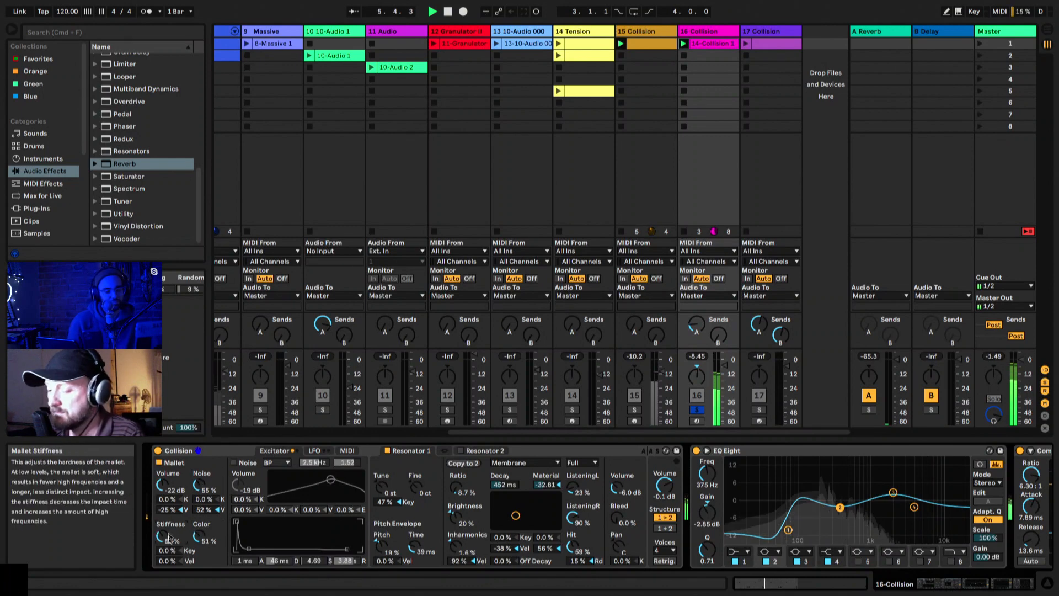
pyautogui.moveTo(197, 485); pyautogui.dragTo(197, 475)
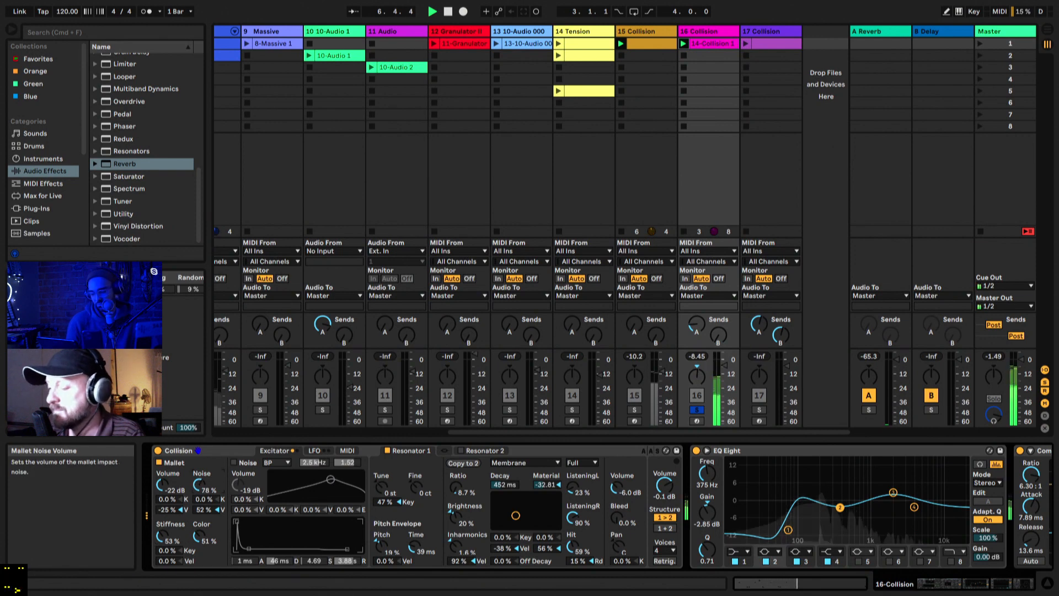
# Step: Restart playback to audition Resonator 1 tuned to -12 st, and reset its Tune to 0 st
pyautogui.press('space')
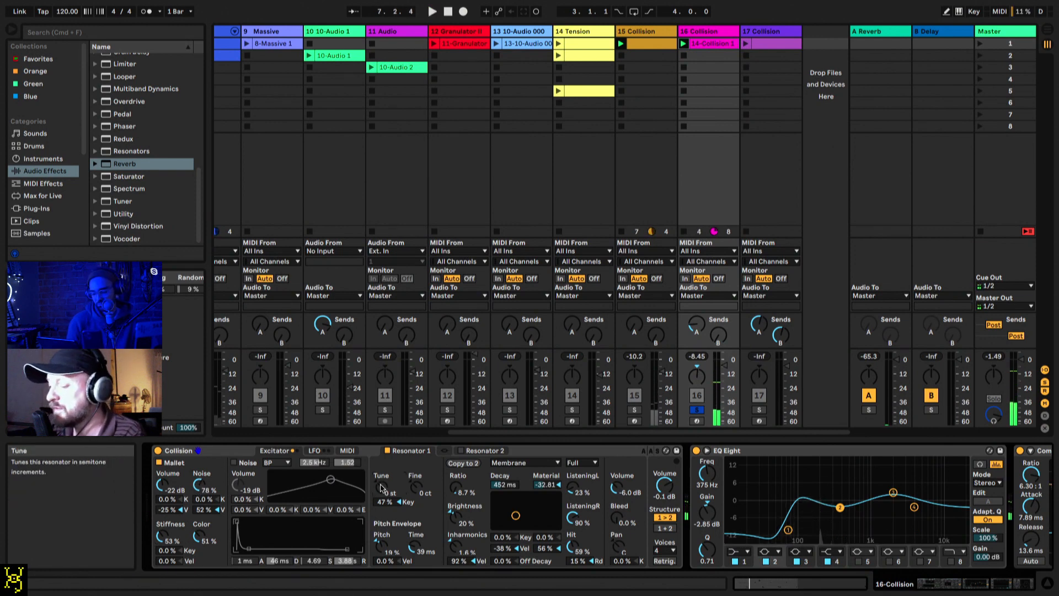
pyautogui.press('space')
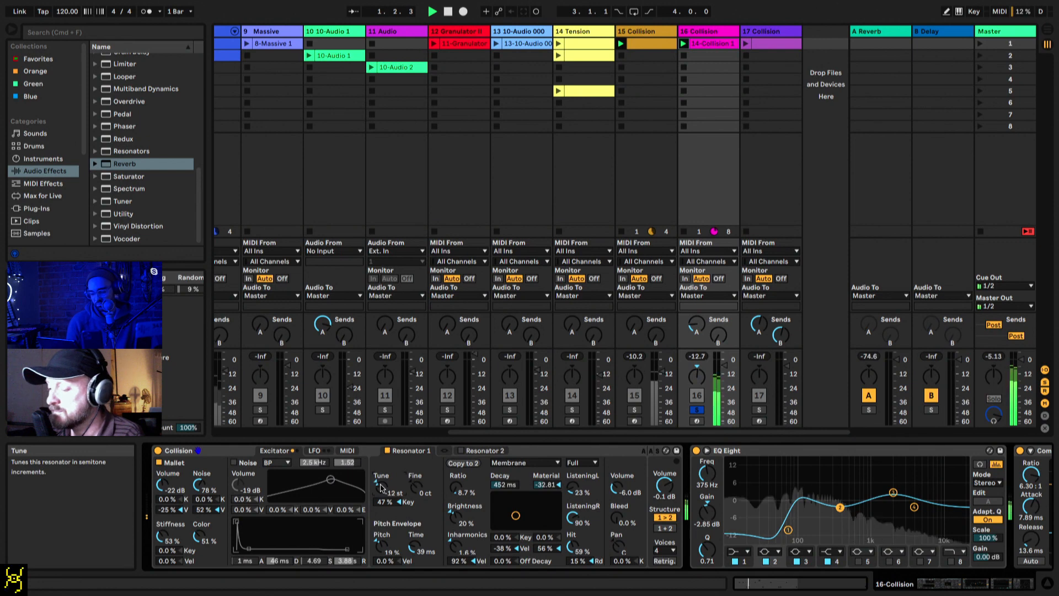
pyautogui.doubleClick(381, 489)
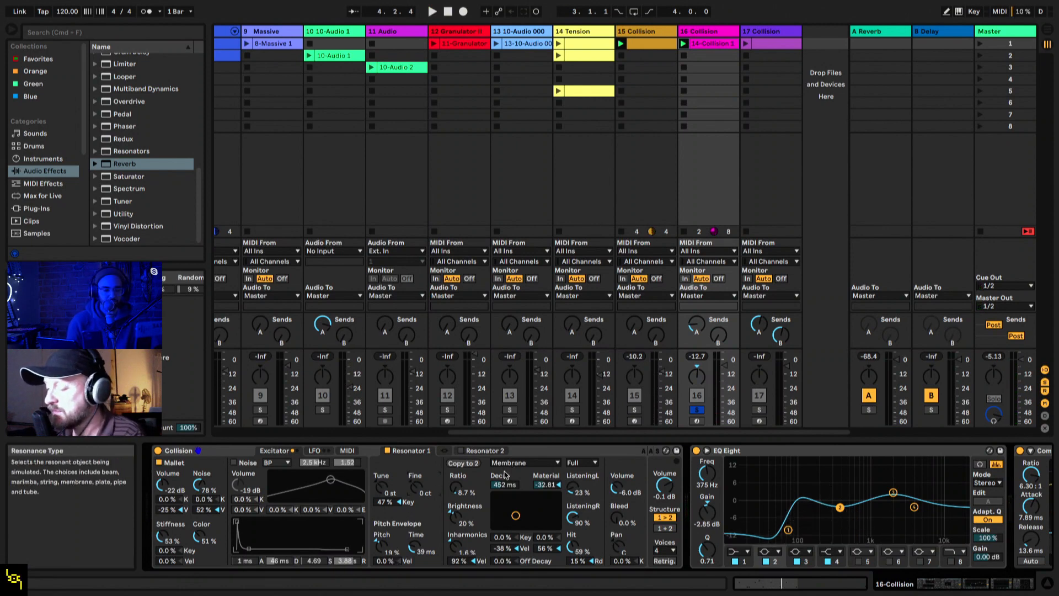
# Step: Audition long and short Decay times on Resonator 1, from 4.52 s down to 316 ms, ending at 350 ms, and stop playback
pyautogui.press('space')
pyautogui.moveTo(505, 485); pyautogui.dragTo(505, 447)
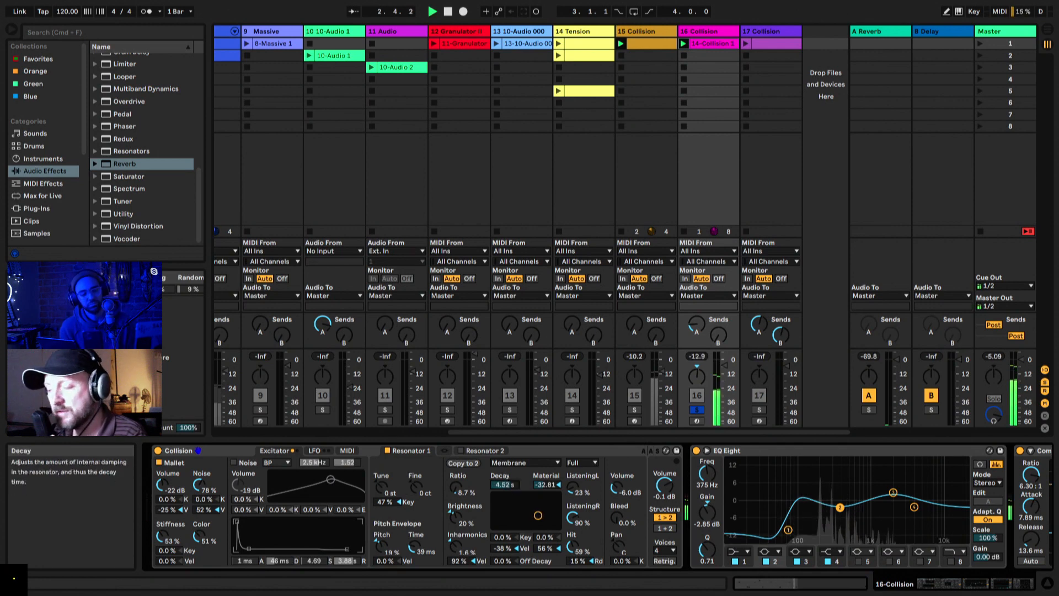
pyautogui.moveTo(504, 484); pyautogui.dragTo(504, 510)
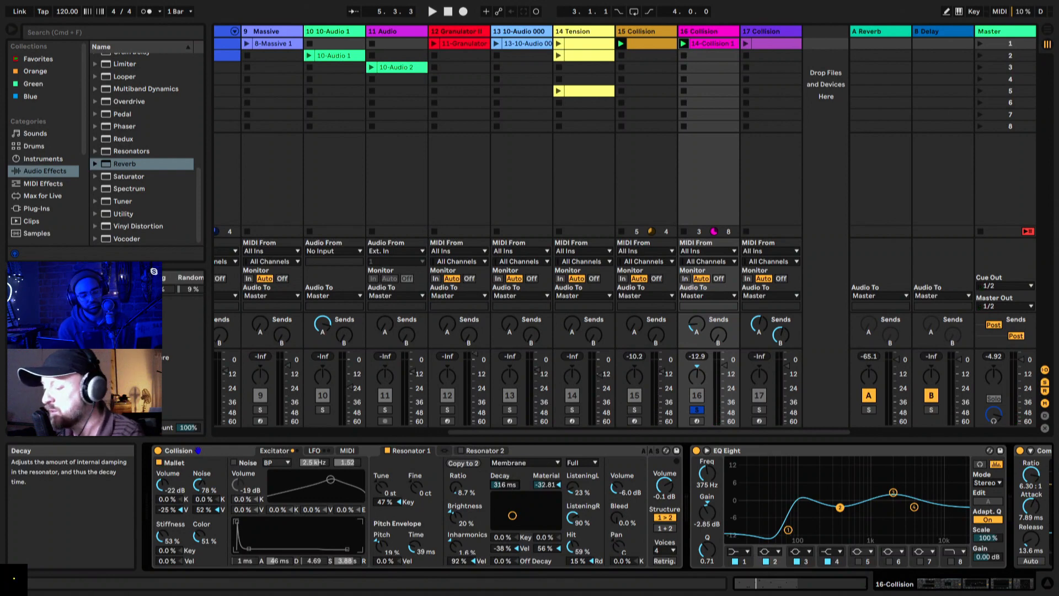
pyautogui.moveTo(508, 488); pyautogui.dragTo(509, 469)
pyautogui.press('space')
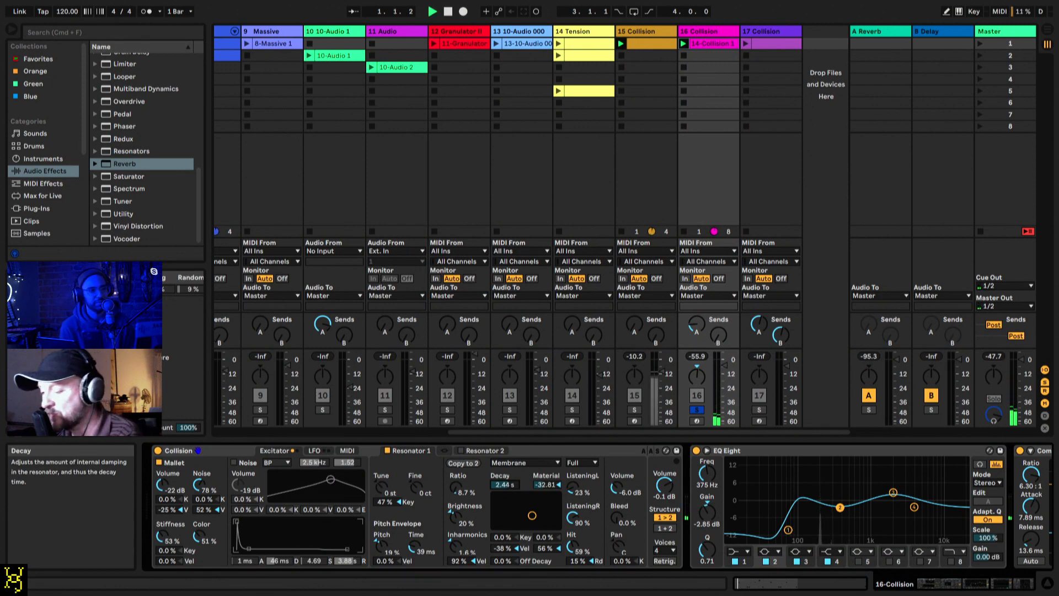
pyautogui.moveTo(508, 488); pyautogui.dragTo(509, 507)
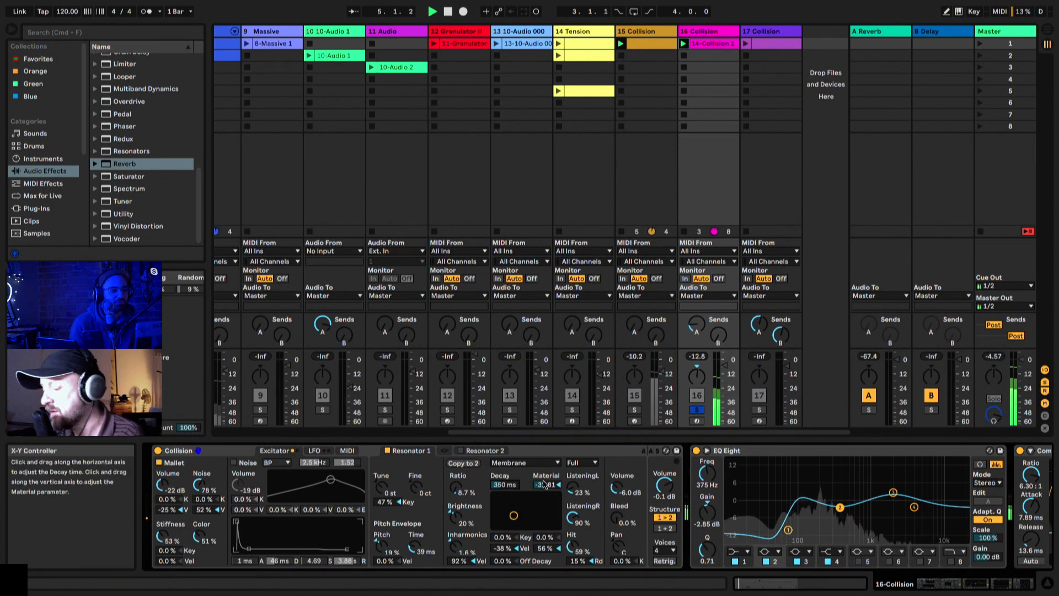
pyautogui.press('space')
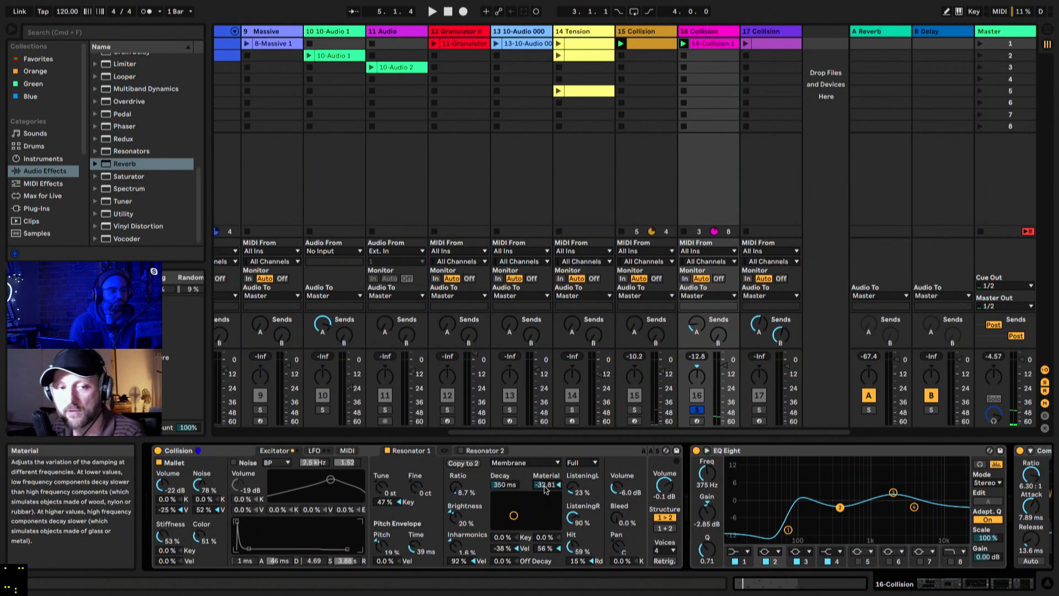
# Step: Audition Resonator 1's Material from -100 to 71.88 during playback, then set it to -70.31 with a 350 ms Decay
pyautogui.moveTo(544, 489); pyautogui.dragTo(545, 494)
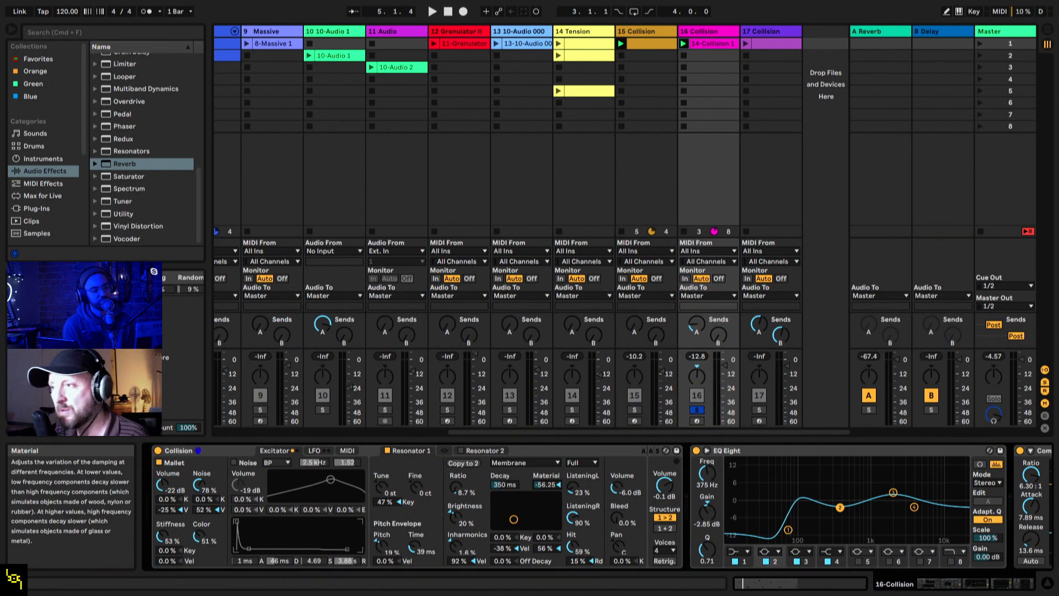
pyautogui.press('space')
pyautogui.moveTo(545, 484); pyautogui.dragTo(540, 549)
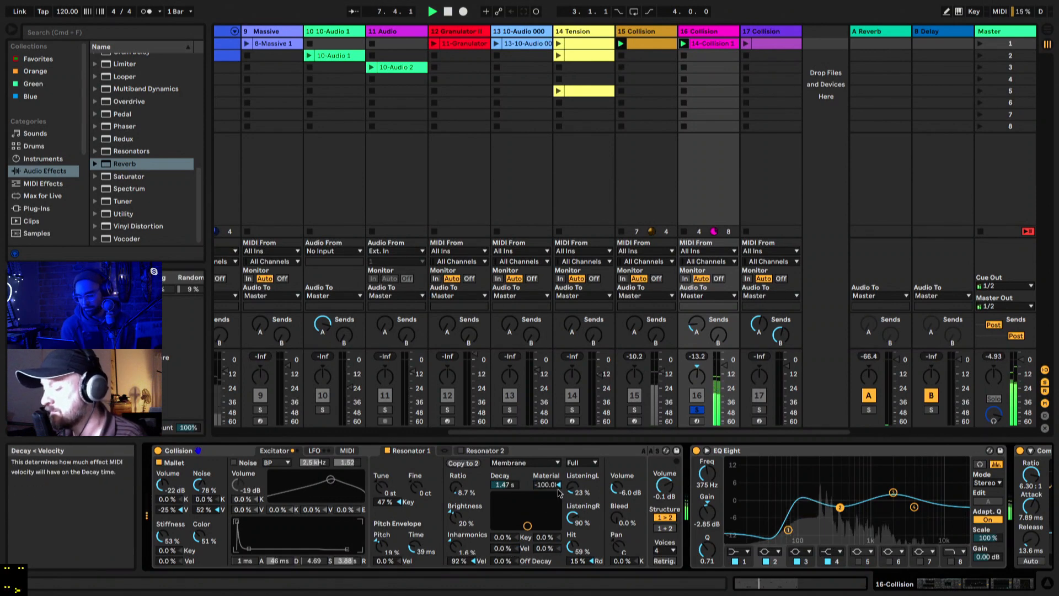
pyautogui.moveTo(559, 492); pyautogui.dragTo(559, 432)
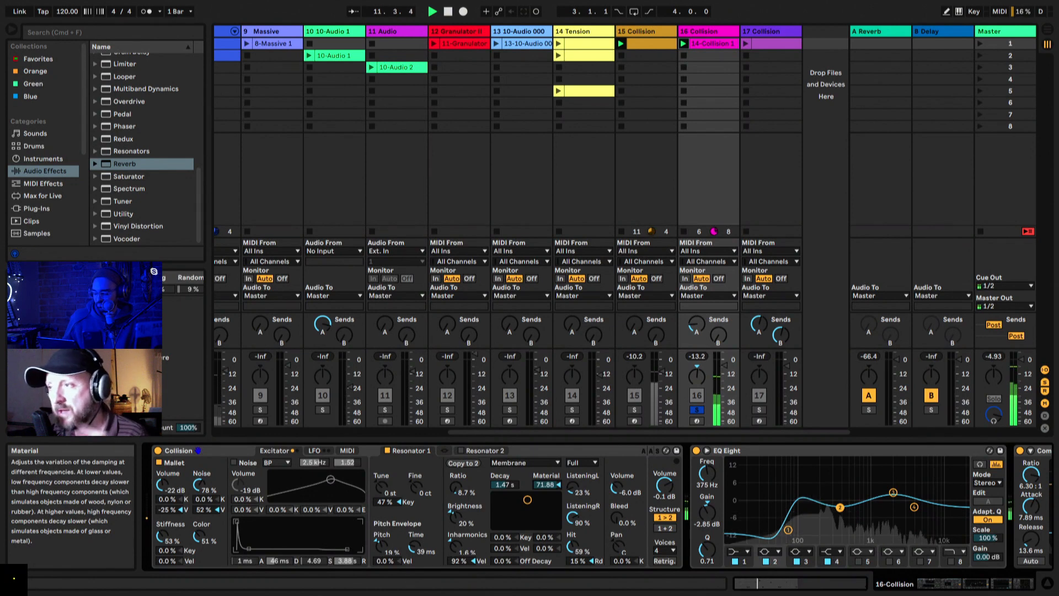
pyautogui.moveTo(545, 484); pyautogui.dragTo(546, 513)
pyautogui.moveTo(504, 485); pyautogui.dragTo(545, 481)
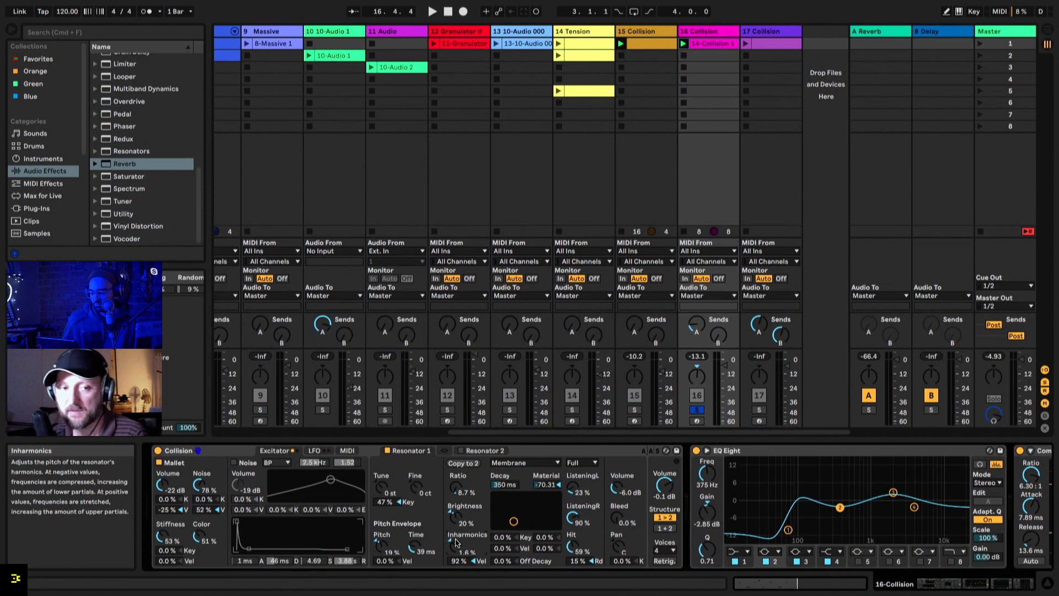
# Step: Try Resonator 1 with Inharmonics at -100% and a 1.32 s Decay, then stop playback and set Inharmonics to 11%
pyautogui.press('space')
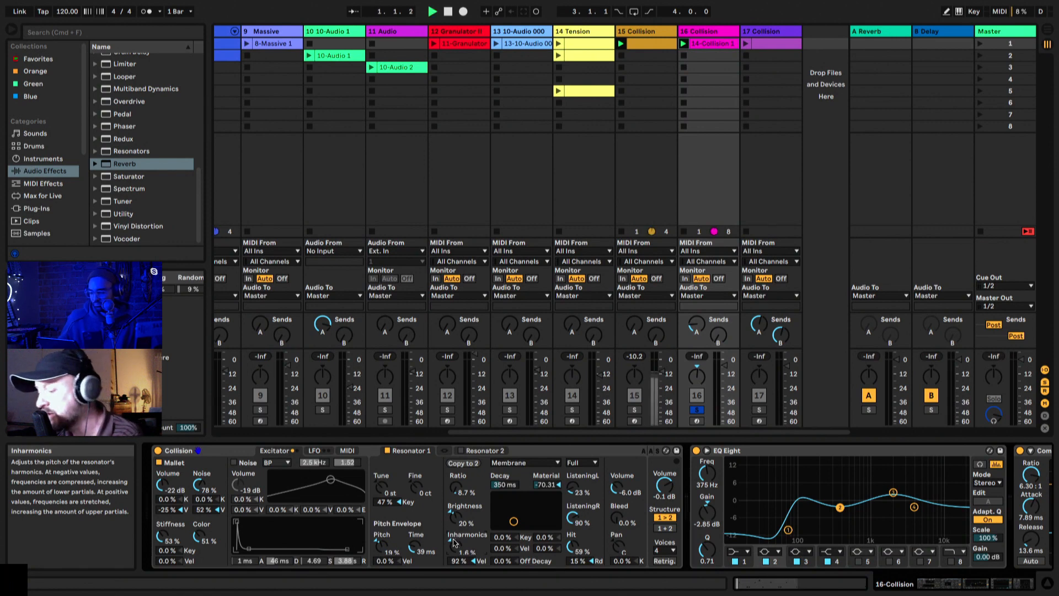
pyautogui.moveTo(456, 543); pyautogui.dragTo(456, 523)
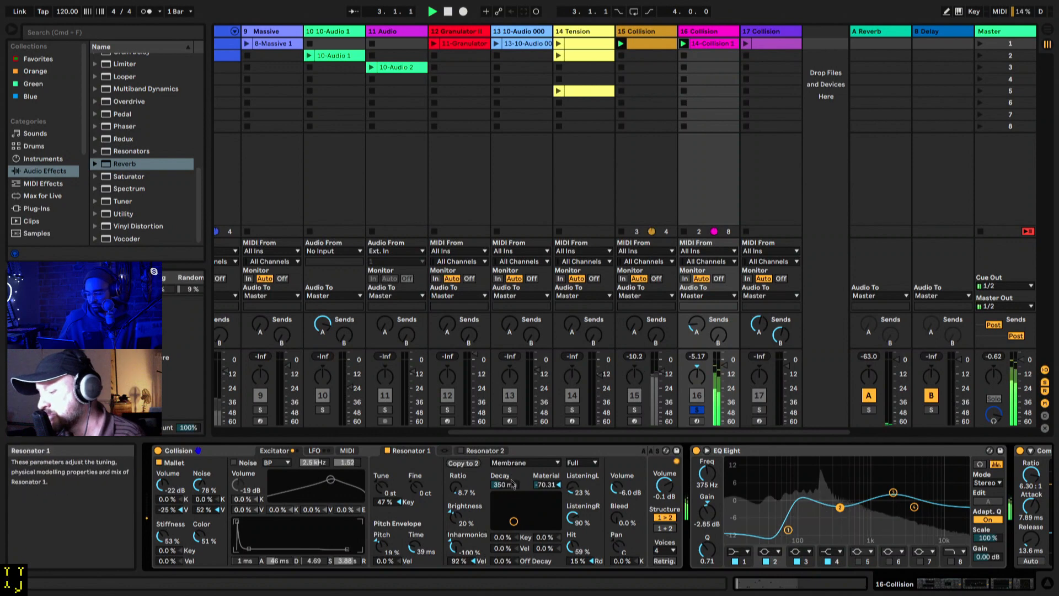
pyautogui.moveTo(505, 484)
pyautogui.mouseDown()
pyautogui.moveTo(505, 463)
pyautogui.moveTo(511, 487)
pyautogui.mouseUp()
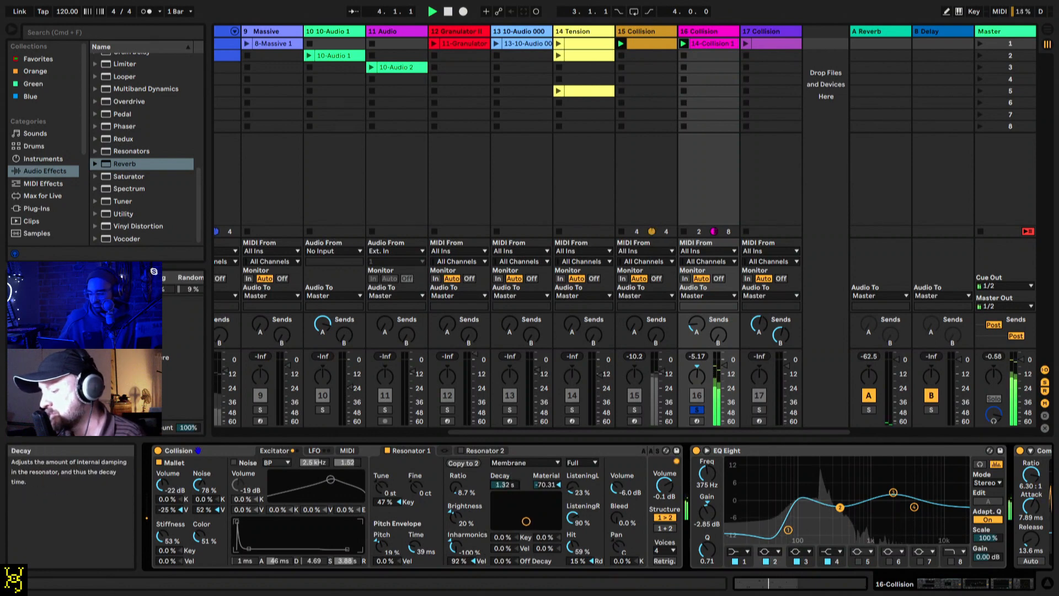
pyautogui.press('space')
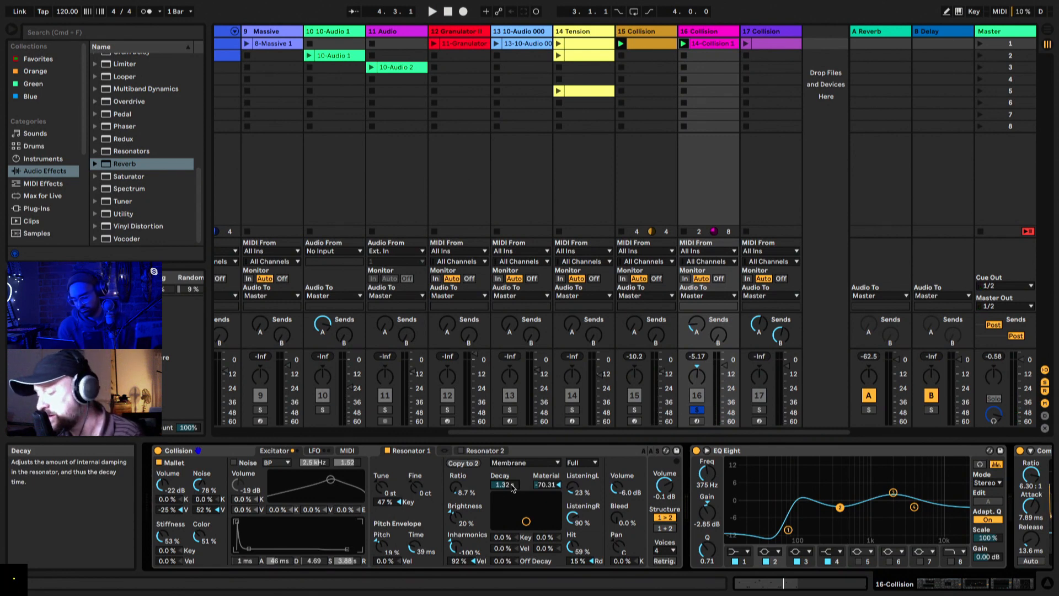
pyautogui.moveTo(453, 546); pyautogui.dragTo(453, 502)
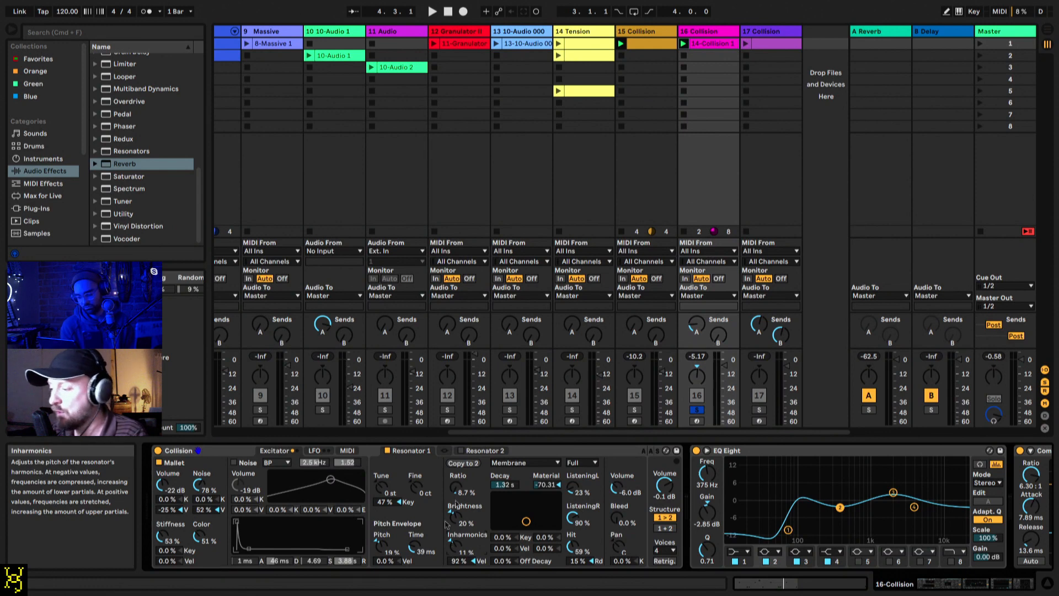
# Step: Open the track 16 Collision clip, check the velocities of its first two notes, and return to the track's devices
pyautogui.doubleClick(705, 44)
pyautogui.click(450, 346)
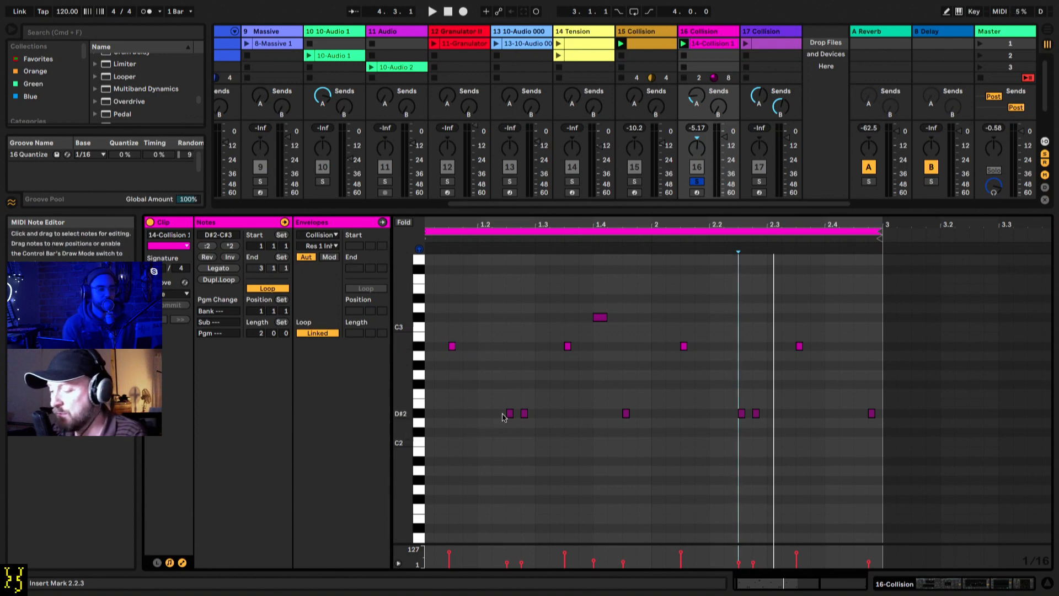
pyautogui.click(449, 557)
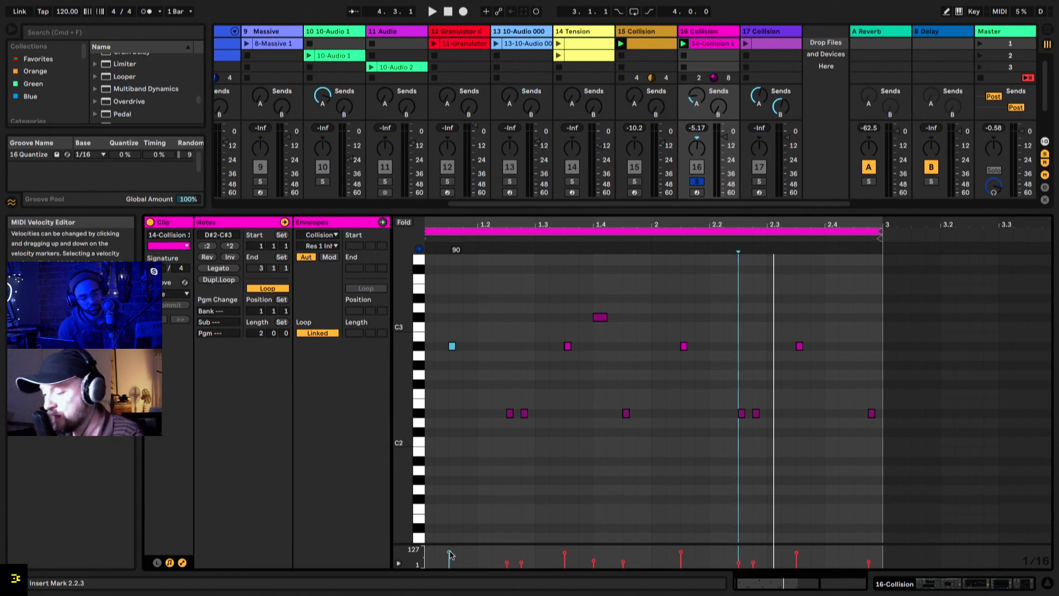
pyautogui.click(507, 563)
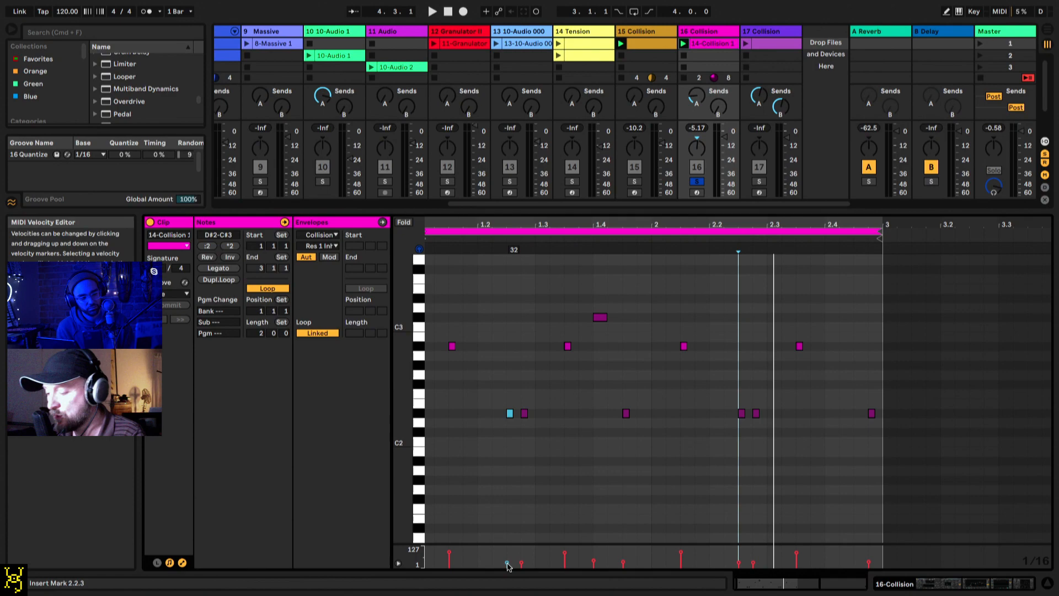
pyautogui.doubleClick(698, 36)
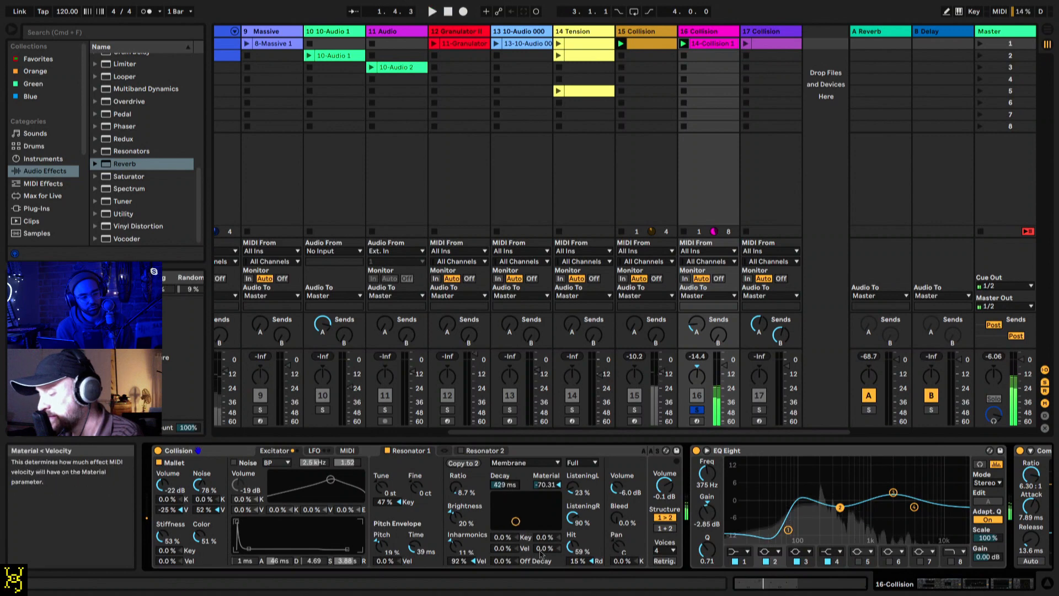
# Step: Set Resonator 1's velocity modulation to 77% for Material, 83% for Inharmonics and -44% for Decay, auditioning during playback
pyautogui.moveTo(541, 551); pyautogui.dragTo(541, 505)
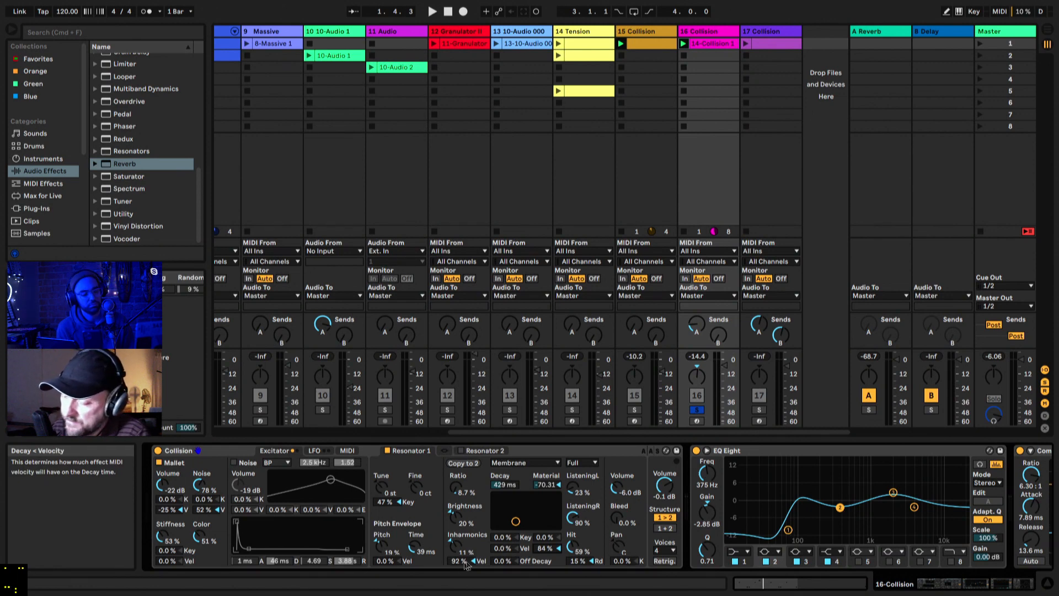
pyautogui.moveTo(460, 563); pyautogui.dragTo(461, 566)
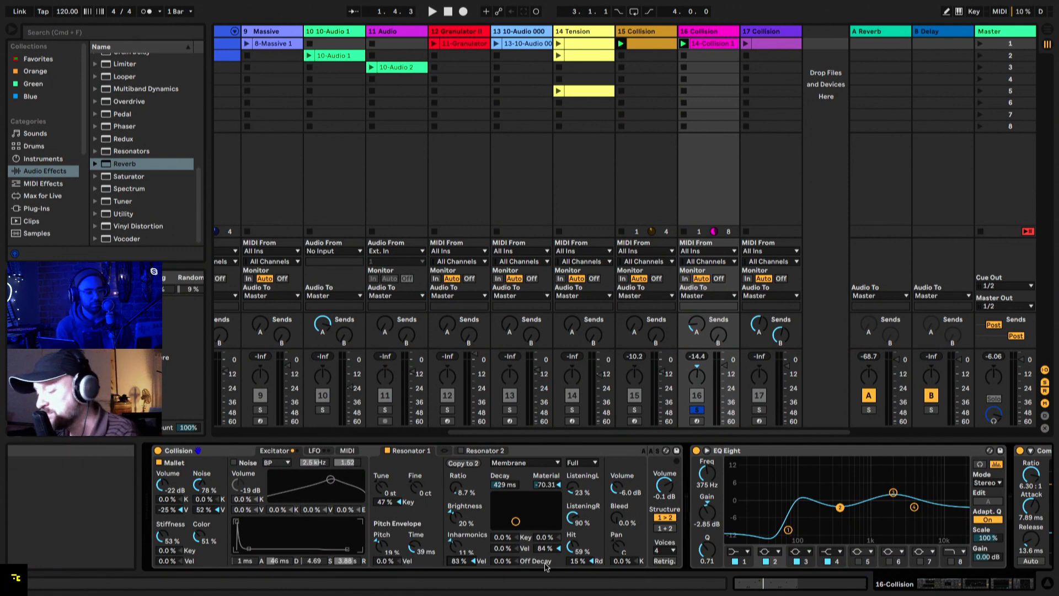
pyautogui.press('space')
pyautogui.moveTo(548, 548); pyautogui.dragTo(504, 568)
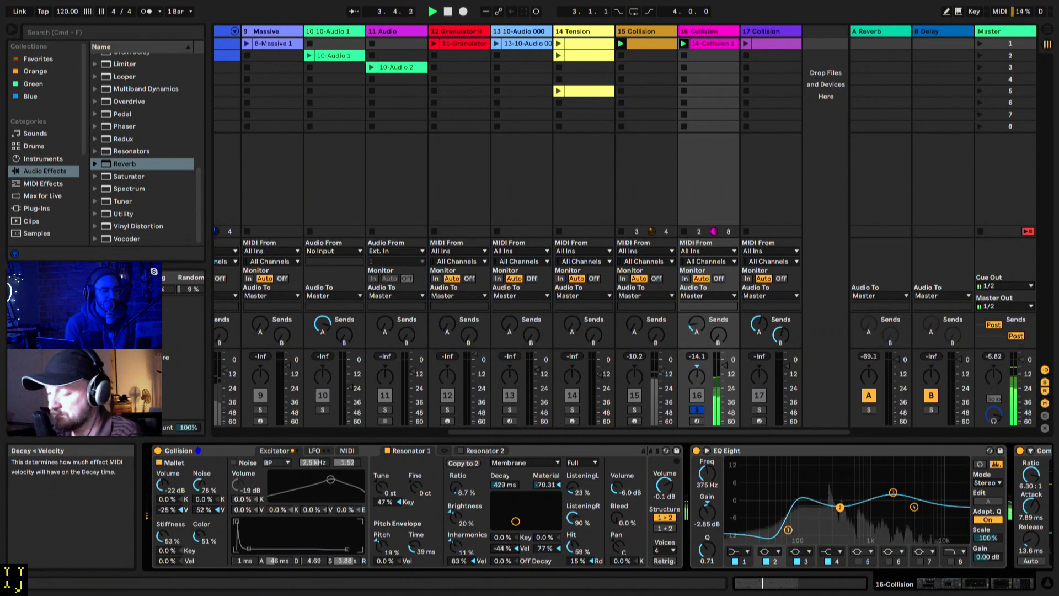
# Step: Set Resonator 1's Decay velocity modulation to -36%, stop playback and arm track 16 Collision for live playing
pyautogui.press('space')
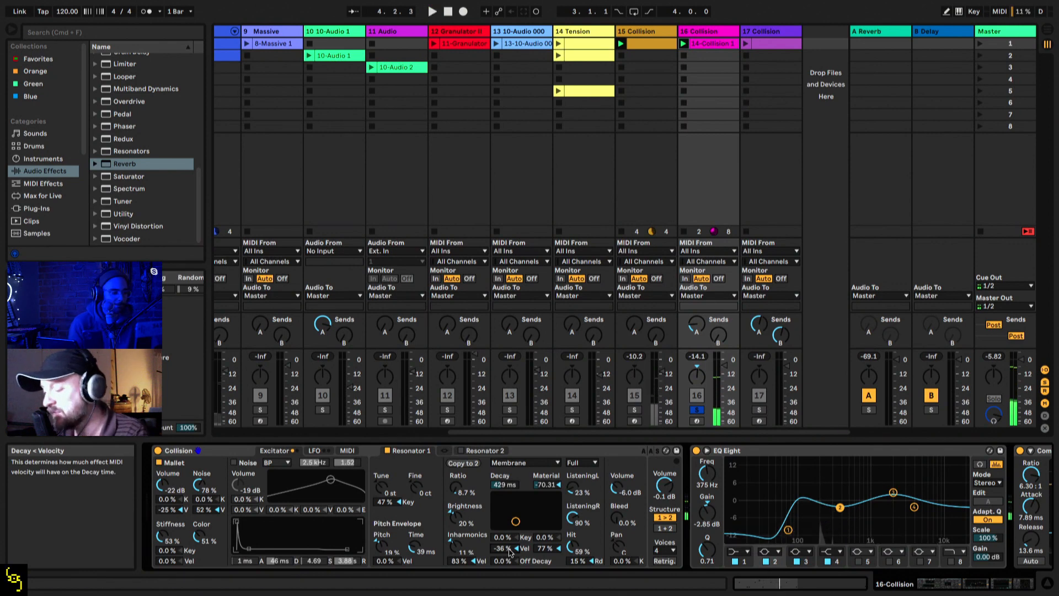
pyautogui.press('space')
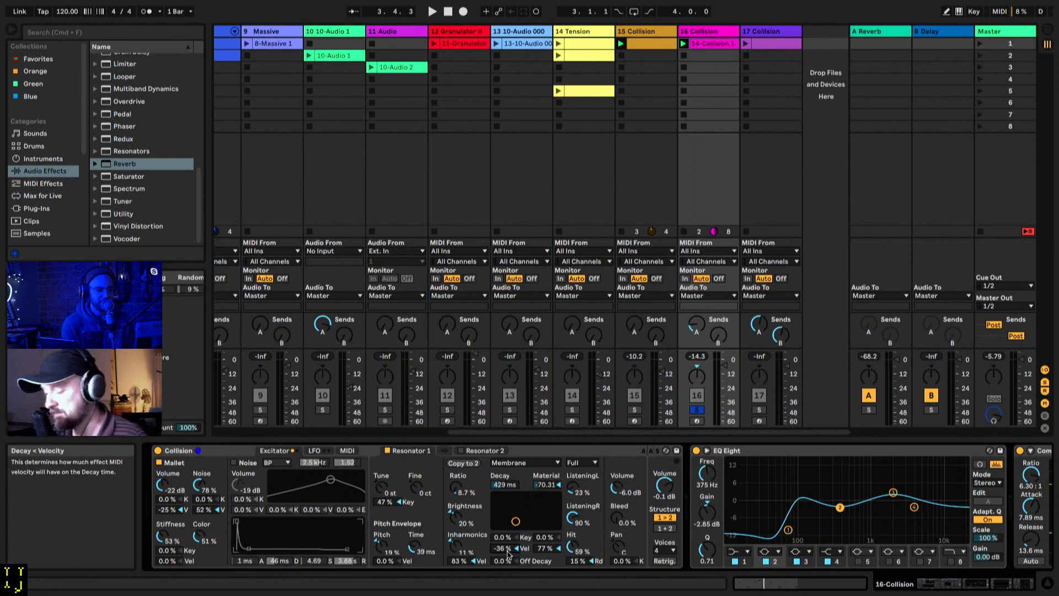
pyautogui.click(696, 421)
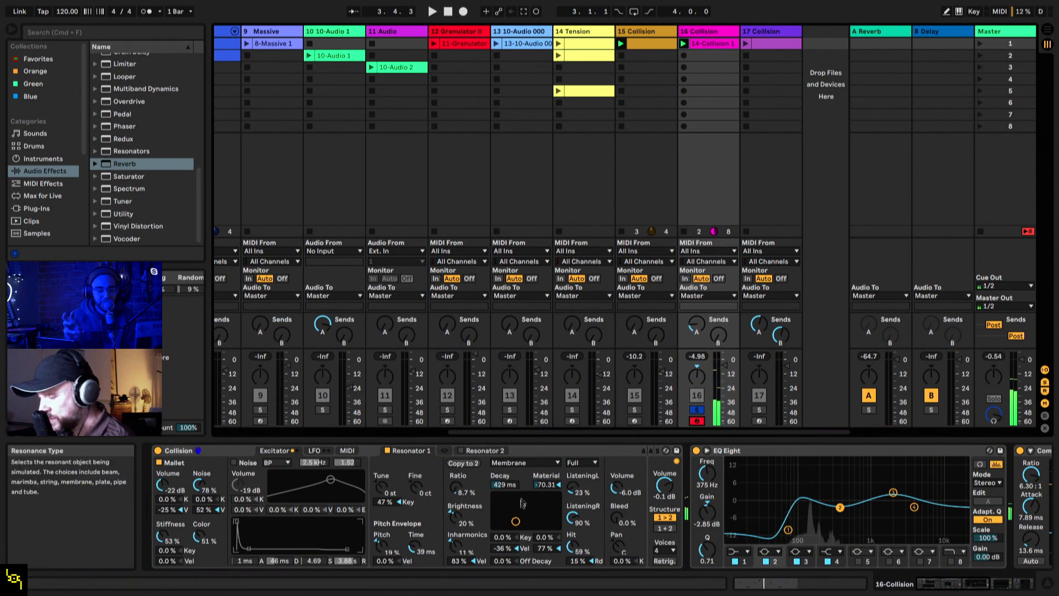
# Step: Set Resonator 1's Decay to 6.36 s, Material to 56.25, Ratio to 70% and Brightness to 65%, with Collision's output volume at -3.2 dB
pyautogui.moveTo(515, 522); pyautogui.dragTo(541, 504)
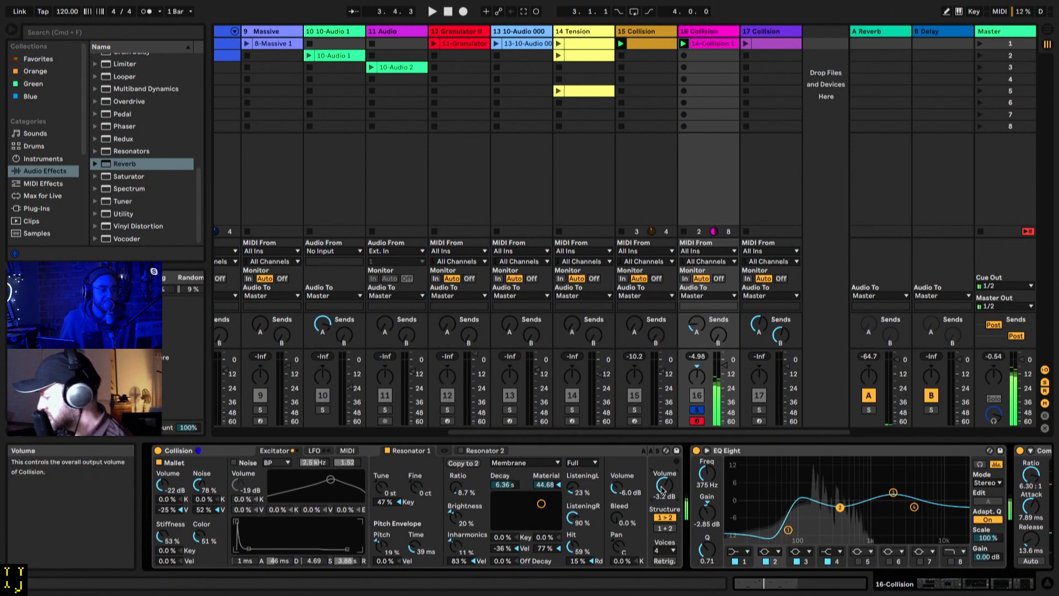
pyautogui.moveTo(456, 487); pyautogui.dragTo(456, 455)
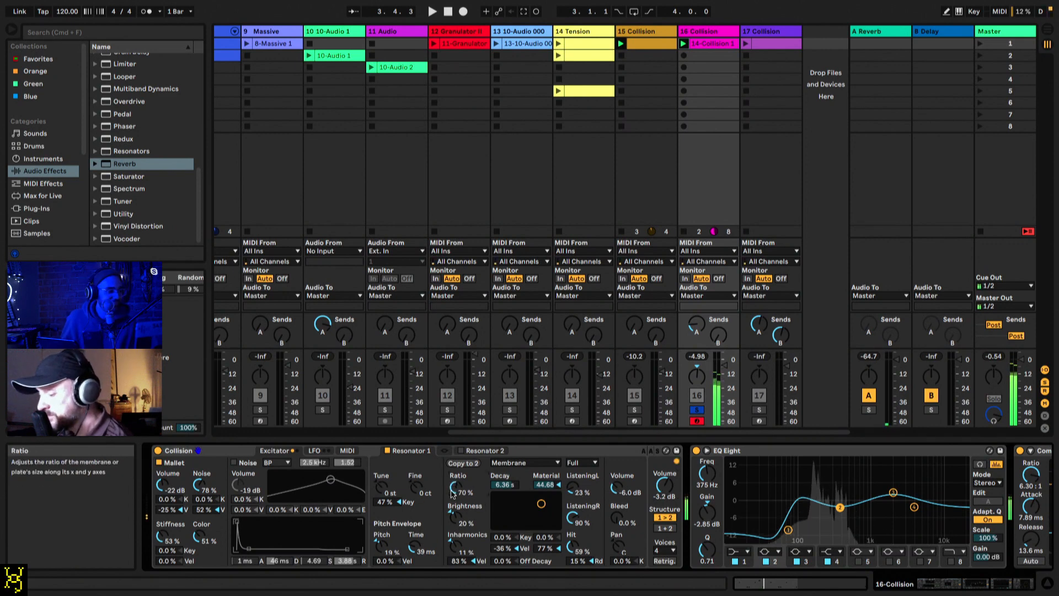
pyautogui.moveTo(456, 517); pyautogui.dragTo(457, 497)
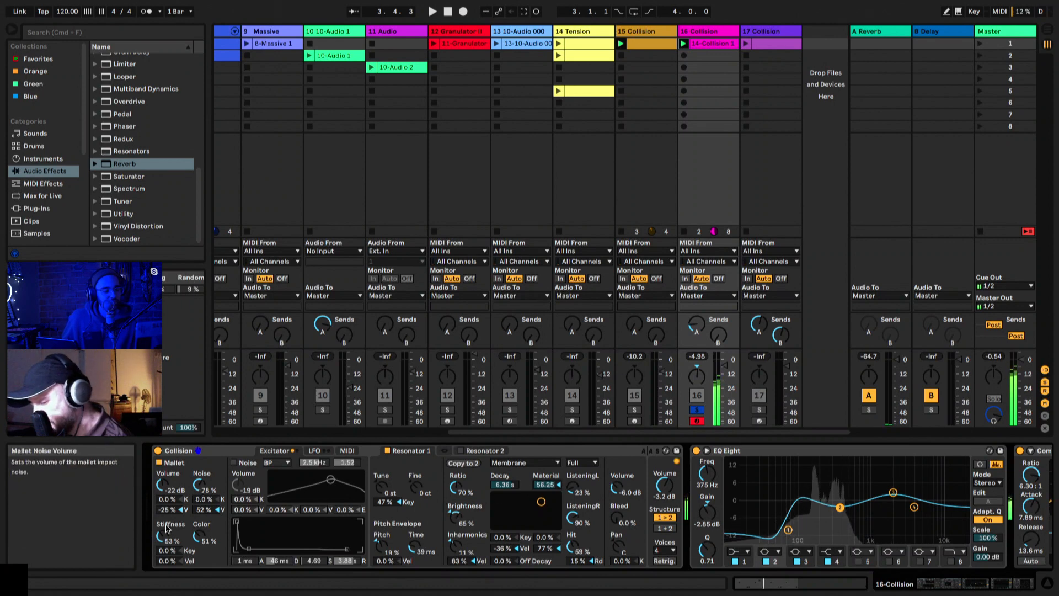
# Step: Set the mallet's Stiffness to 47% and Color to 79%, and Resonator 1's Ratio to 34%, Brightness 76%, Inharmonics 65%, Decay 8.94 s and Material 36.17
pyautogui.moveTo(168, 530); pyautogui.dragTo(198, 515)
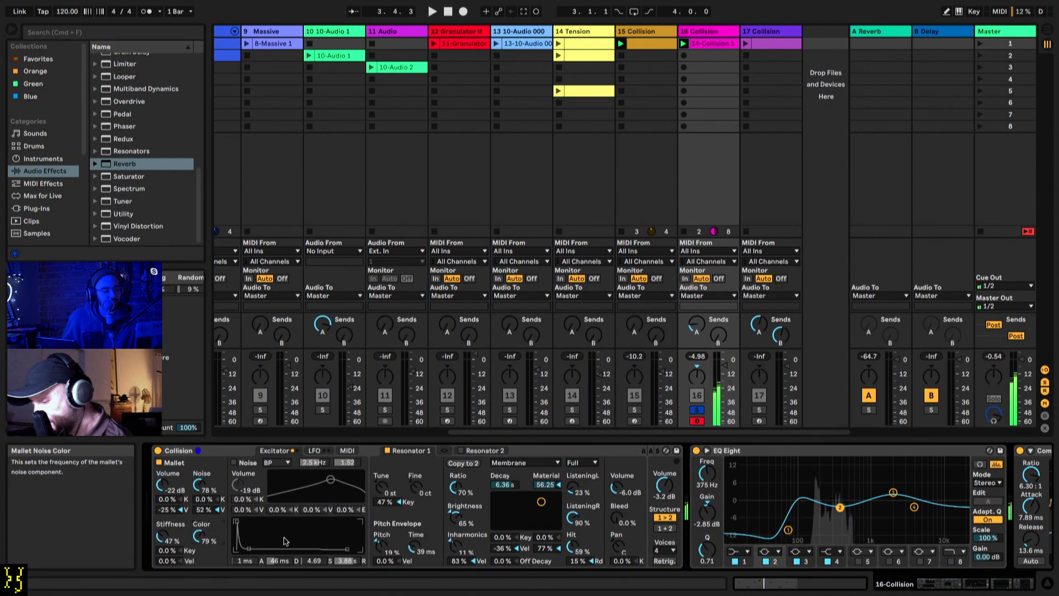
pyautogui.moveTo(455, 546); pyautogui.dragTo(458, 501)
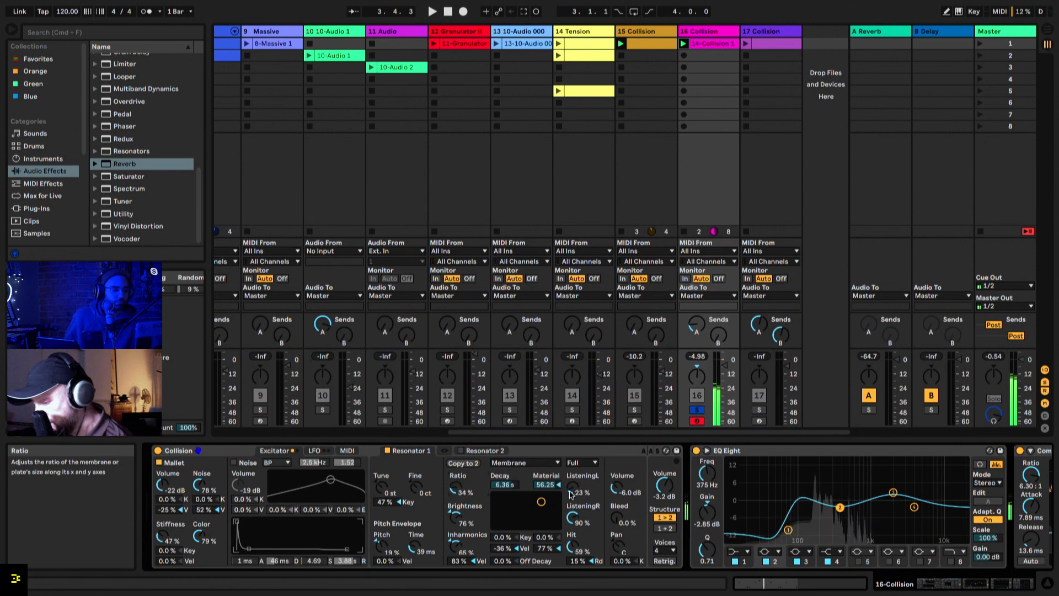
pyautogui.moveTo(541, 502)
pyautogui.mouseDown()
pyautogui.moveTo(555, 497)
pyautogui.moveTo(535, 512)
pyautogui.moveTo(545, 506)
pyautogui.mouseUp()
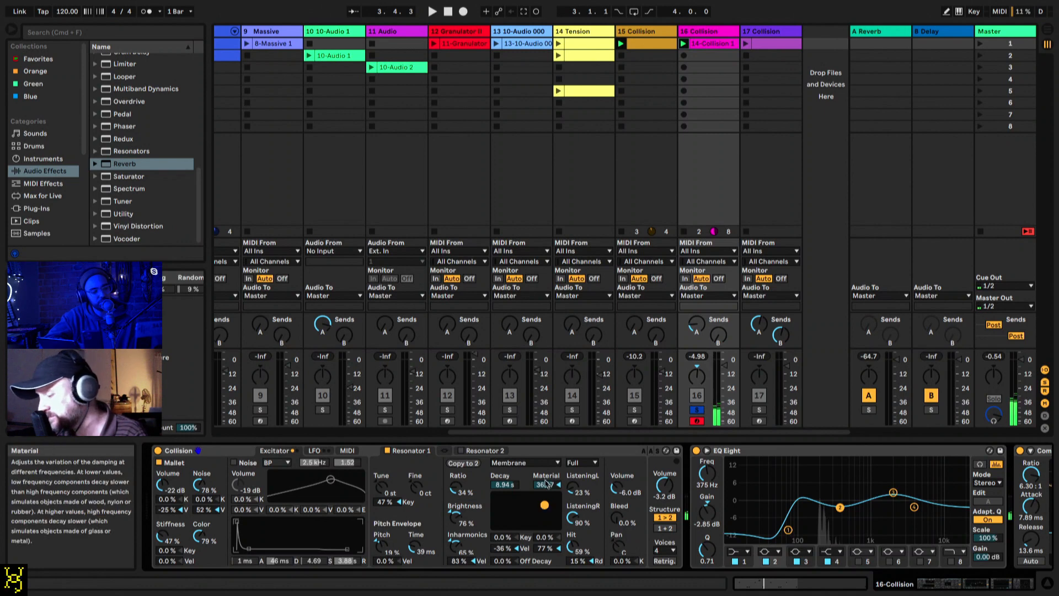
# Step: Turn off the Mallet excitator, enable Noise instead, and set the noise filter to 2.1 kHz with a resonance of 0.51
pyautogui.click(161, 463)
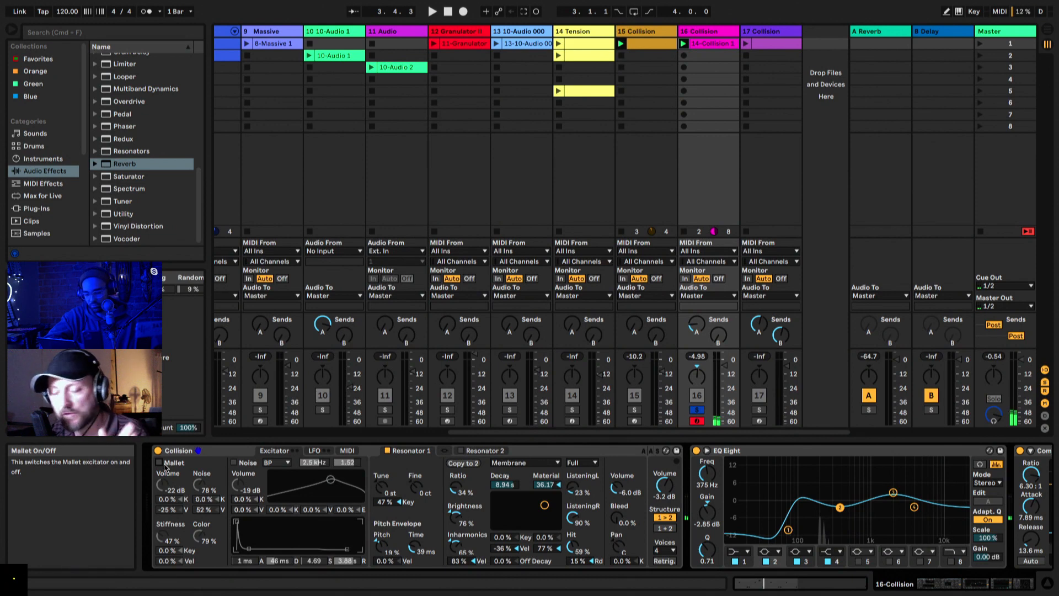
pyautogui.click(233, 463)
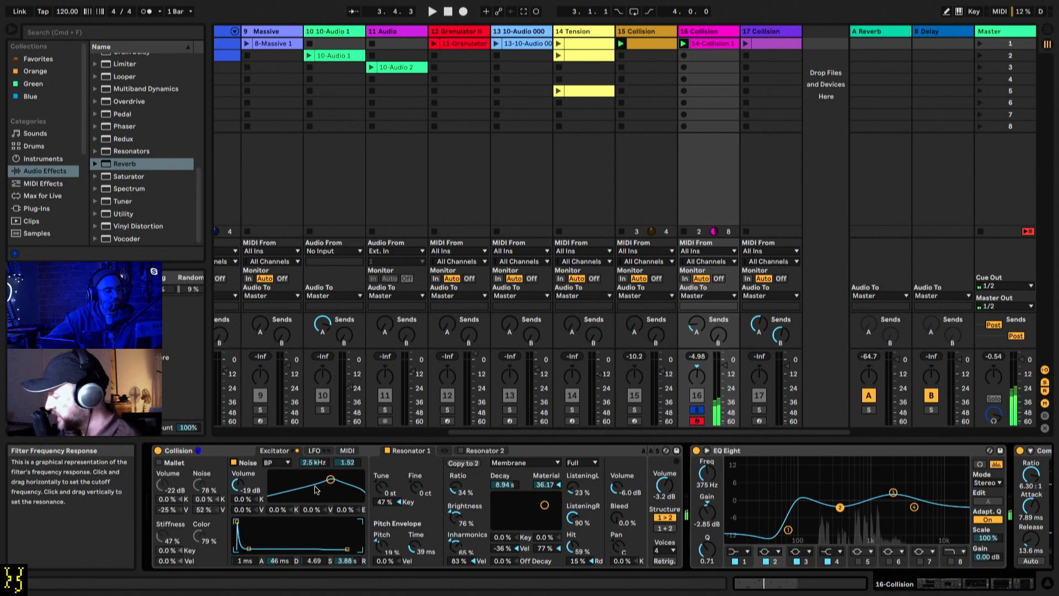
pyautogui.moveTo(331, 479); pyautogui.dragTo(328, 493)
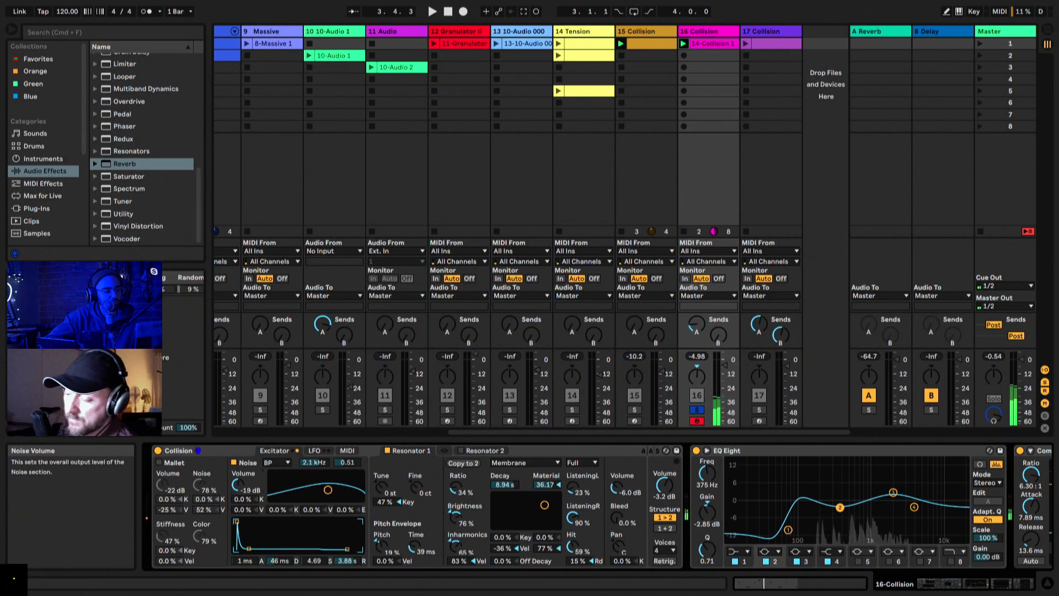
# Step: Set the noise volume to -17 dB, its envelope decay to 295 ms and release to 8.01 s, and Resonator 1's Decay to 6.46 s
pyautogui.moveTo(238, 485); pyautogui.dragTo(238, 481)
pyautogui.moveTo(346, 561); pyautogui.dragTo(346, 546)
pyautogui.moveTo(279, 561)
pyautogui.mouseDown()
pyautogui.moveTo(279, 543)
pyautogui.moveTo(279, 568)
pyautogui.mouseUp()
pyautogui.moveTo(346, 561); pyautogui.dragTo(346, 570)
pyautogui.moveTo(279, 561); pyautogui.dragTo(278, 562)
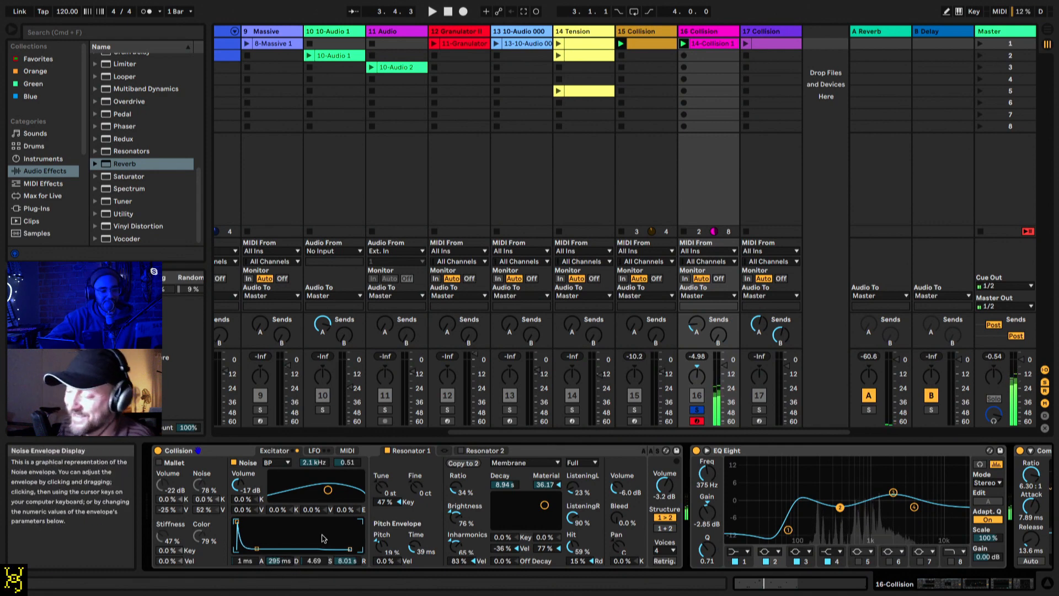
pyautogui.moveTo(507, 485); pyautogui.dragTo(511, 488)
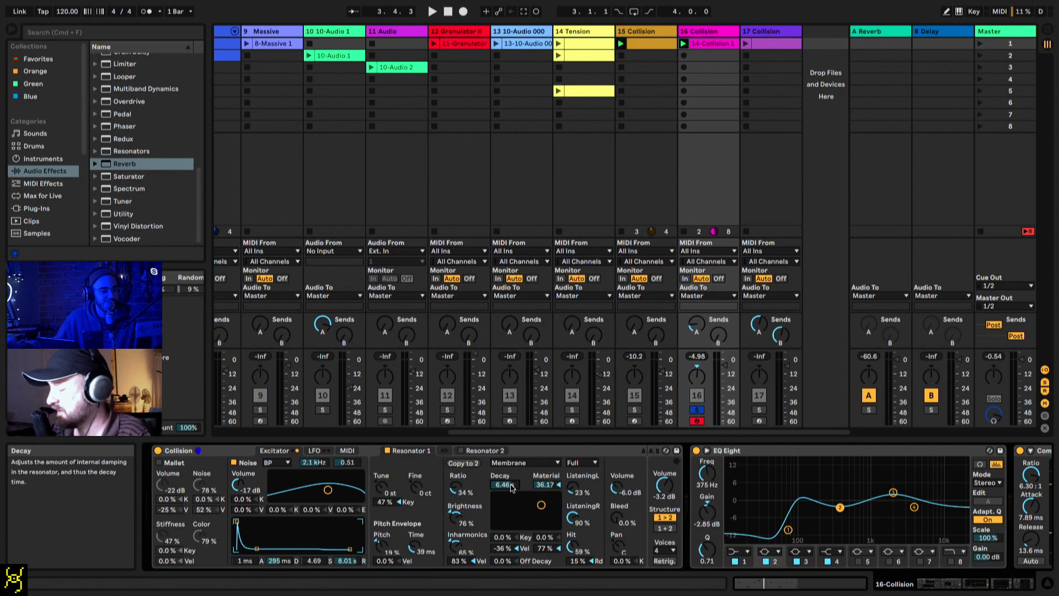
# Step: Add a Reverb after the Delay on track 16 Collision and set its Decay Time to 11.8 s
pyautogui.hscroll(10, 442, 500)
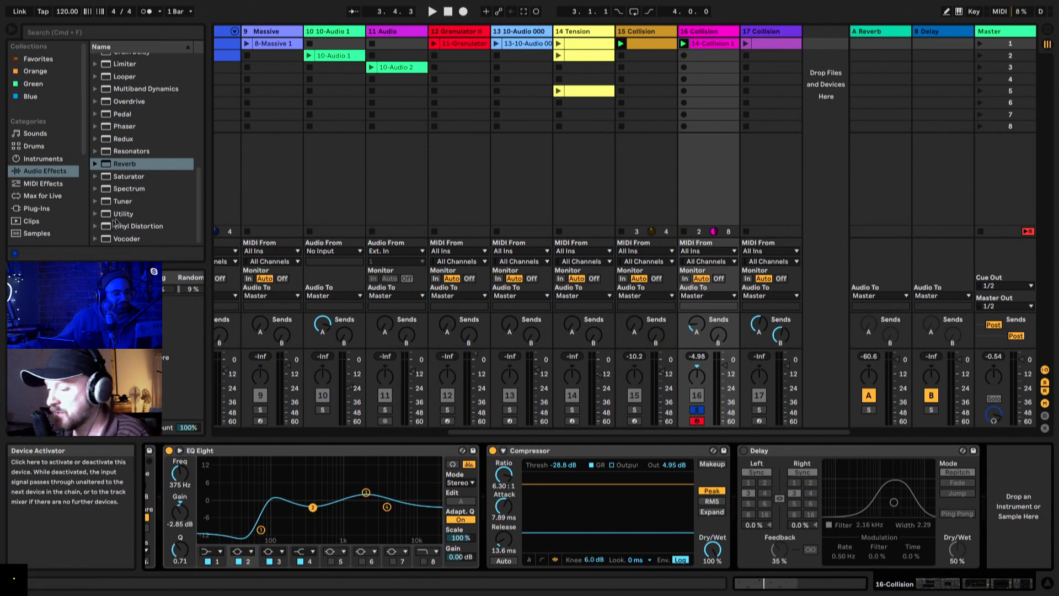
pyautogui.click(108, 164)
pyautogui.doubleClick(108, 165)
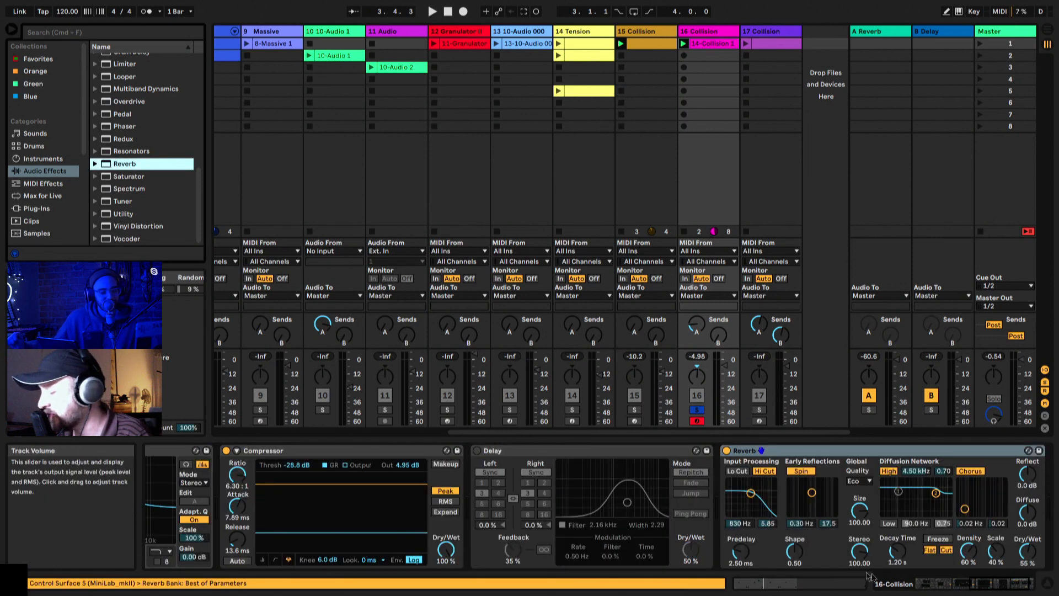
pyautogui.moveTo(898, 552); pyautogui.dragTo(903, 560)
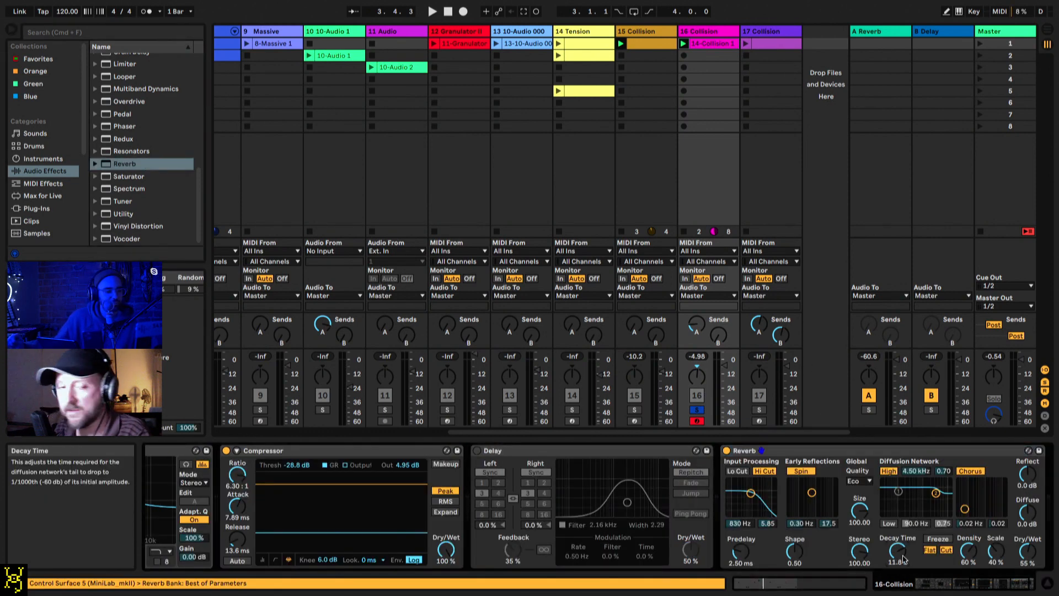
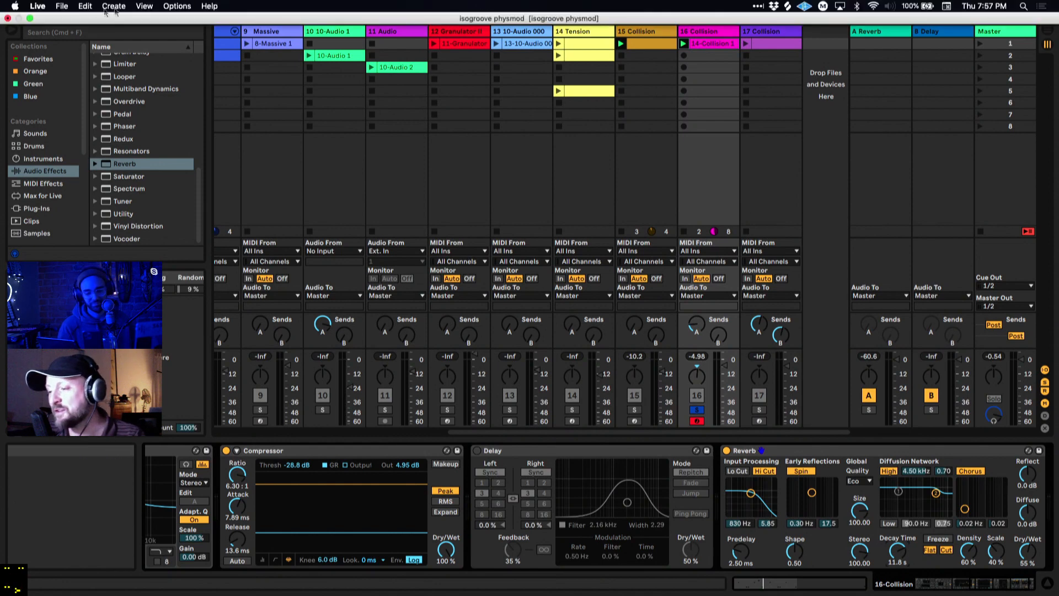
# Step: Open the recent Live Set fixer 2 without saving the changes to isogroove physmod
pyautogui.click(63, 5)
pyautogui.moveTo(86, 41)
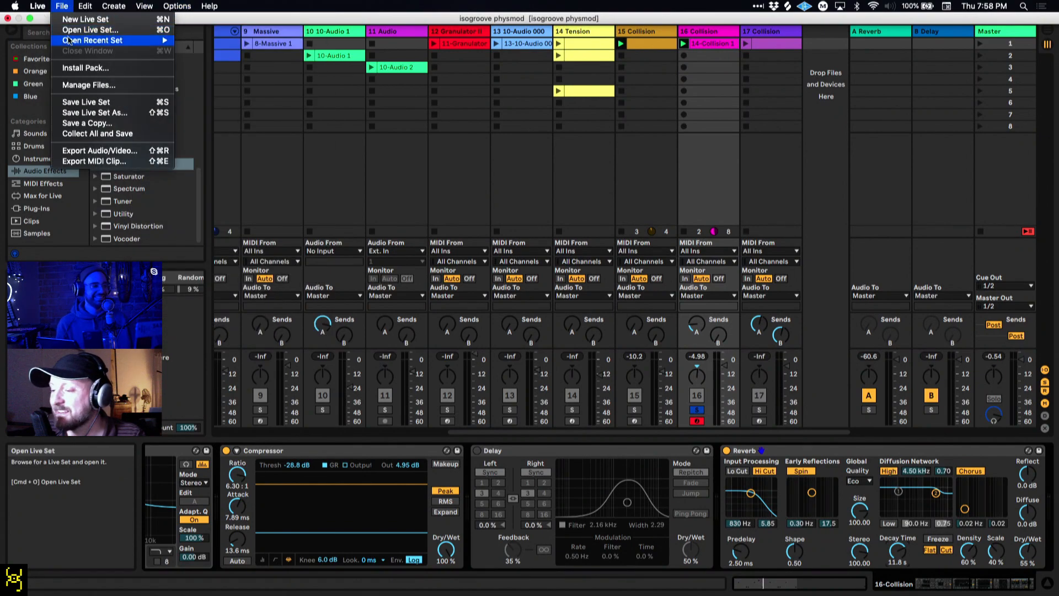
pyautogui.click(185, 68)
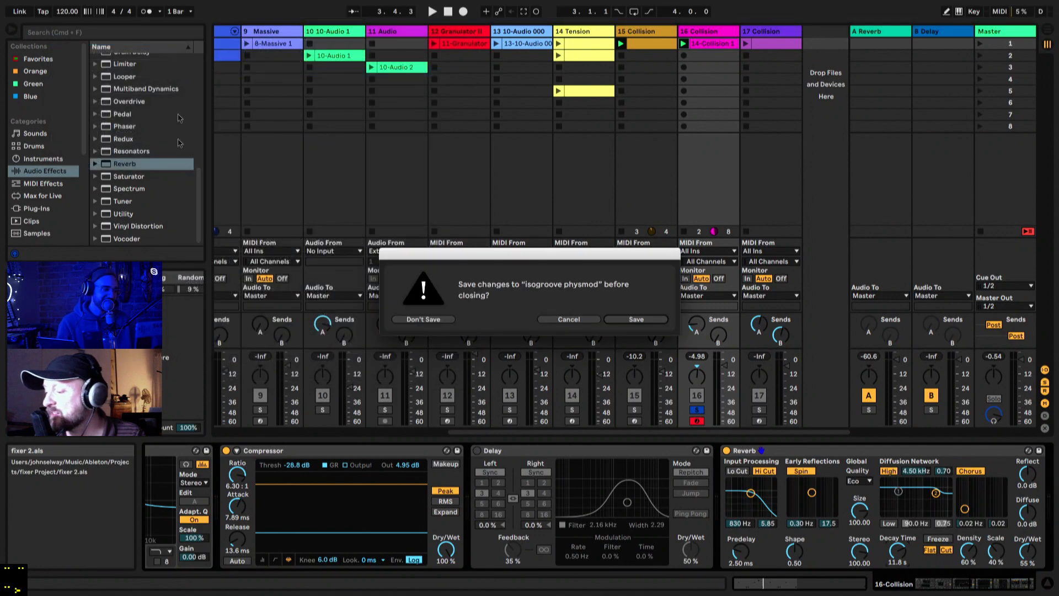
pyautogui.click(432, 320)
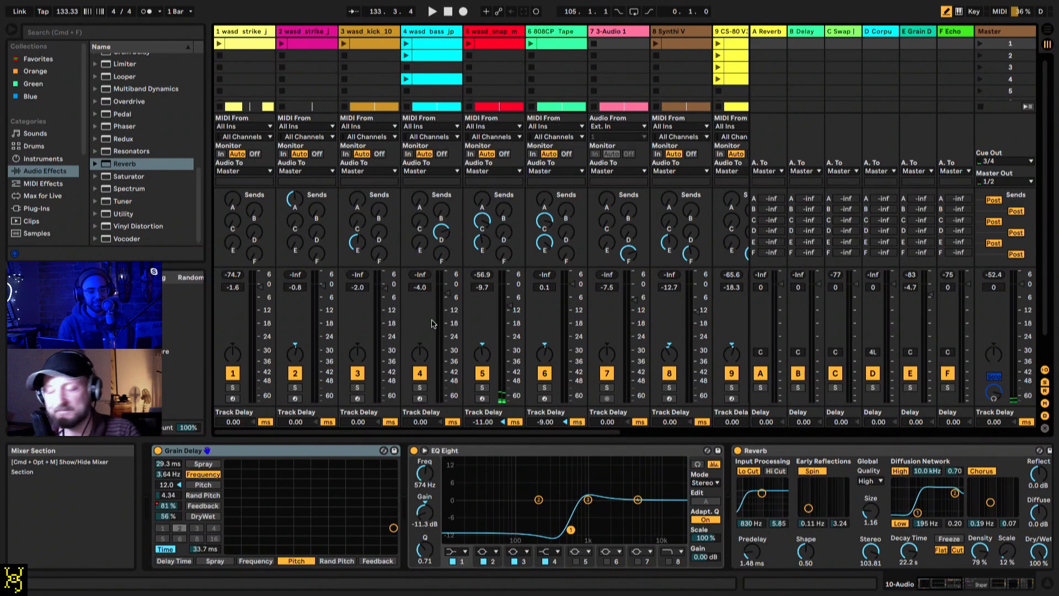
# Step: Examine the effect chain on the Master track, from EQ Eight through to the external audio effect
pyautogui.click(1002, 33)
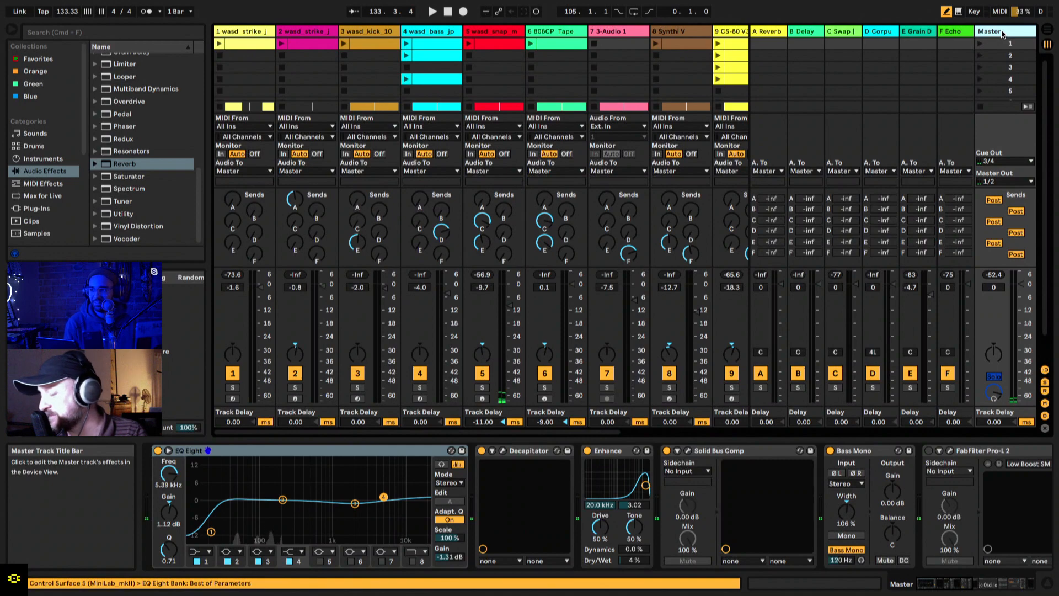
pyautogui.hscroll(10, 924, 475)
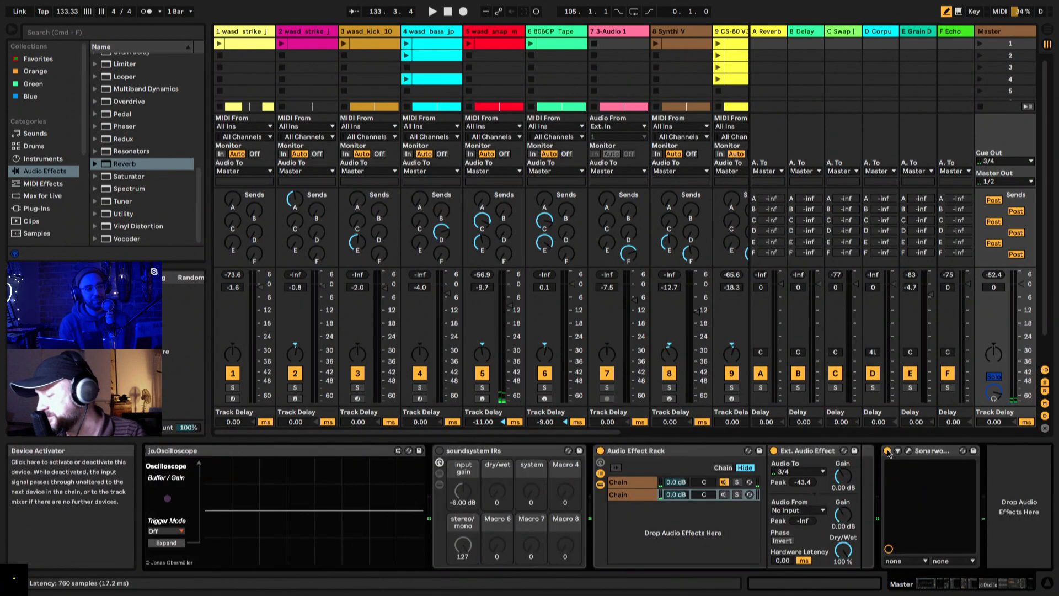
pyautogui.hscroll(-3, 888, 452)
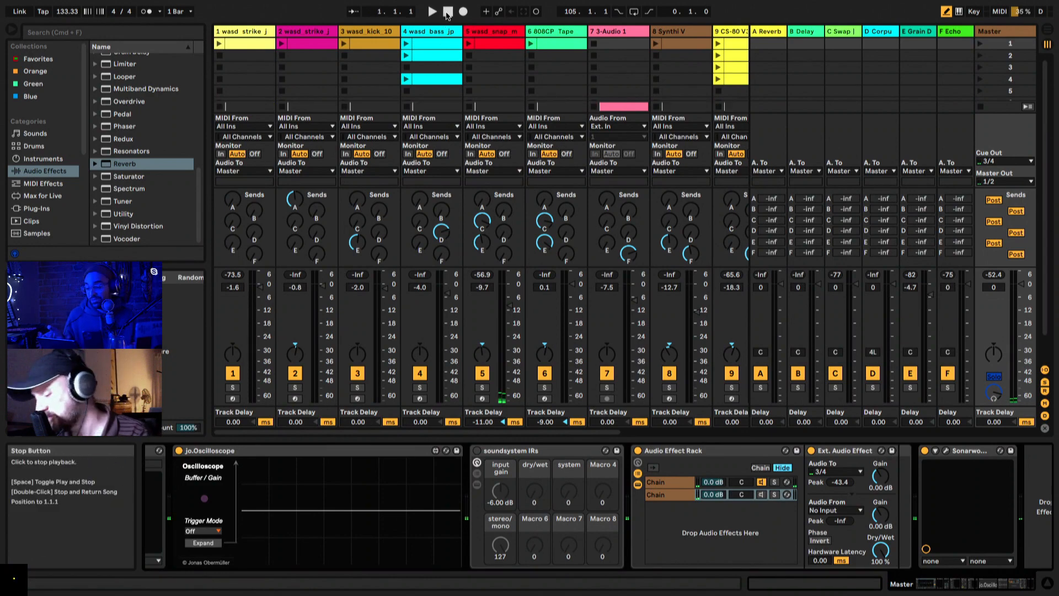
# Step: Show the Arrangement without the browser, play the song from the start and bring the whole timeline into view
pyautogui.press('Tab')
pyautogui.click(12, 30)
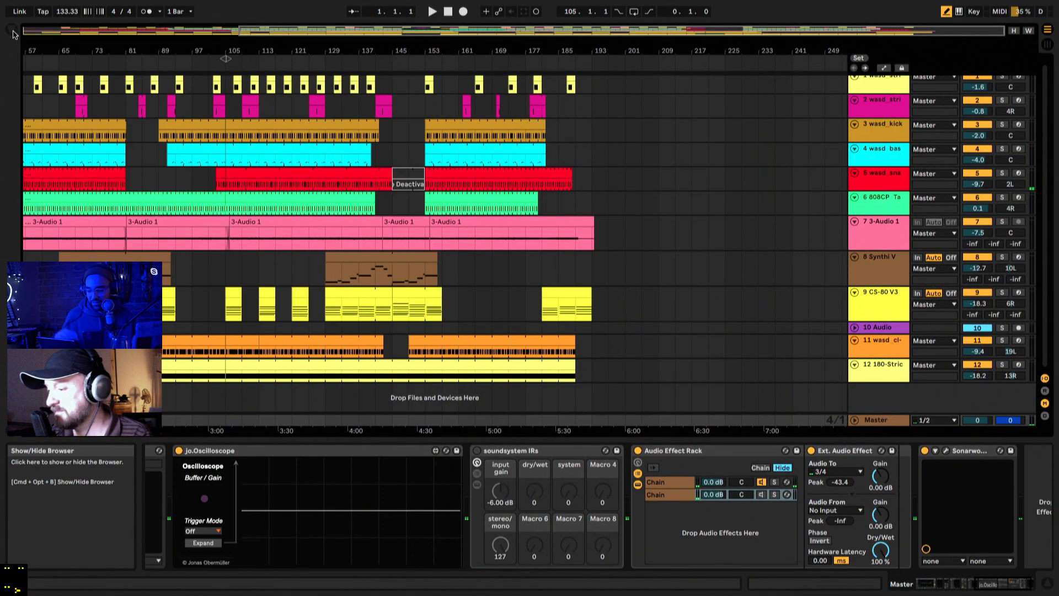
pyautogui.scroll(5, 29, 49)
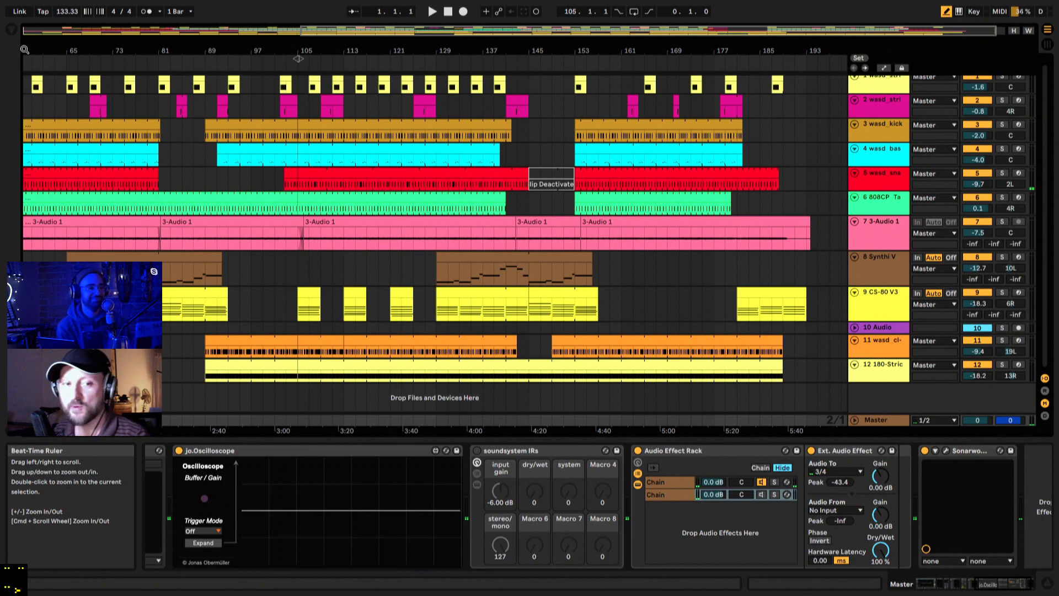
pyautogui.press('space')
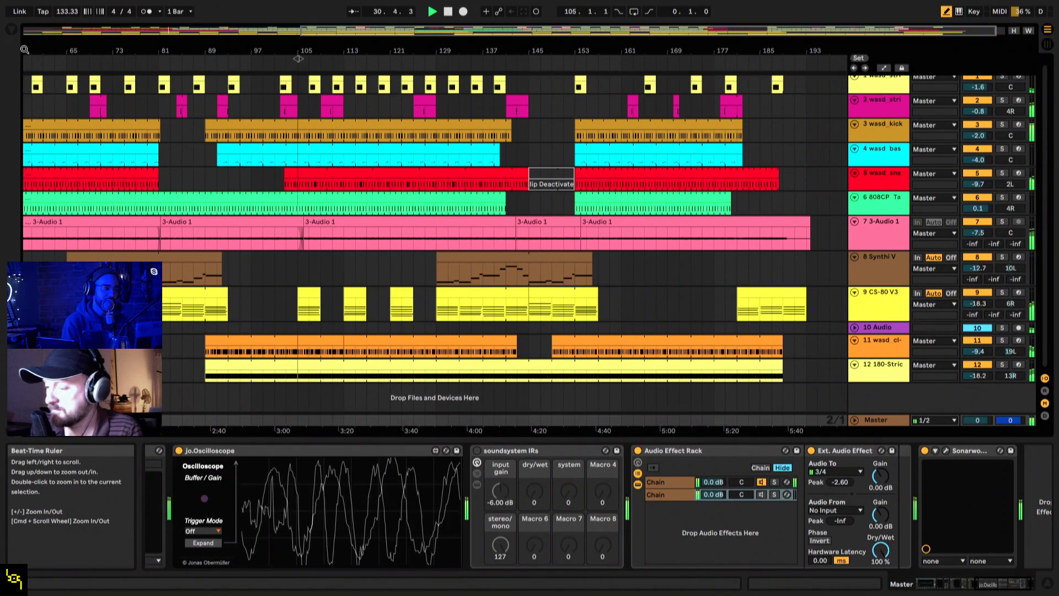
pyautogui.moveTo(167, 231); pyautogui.dragTo(211, 208)
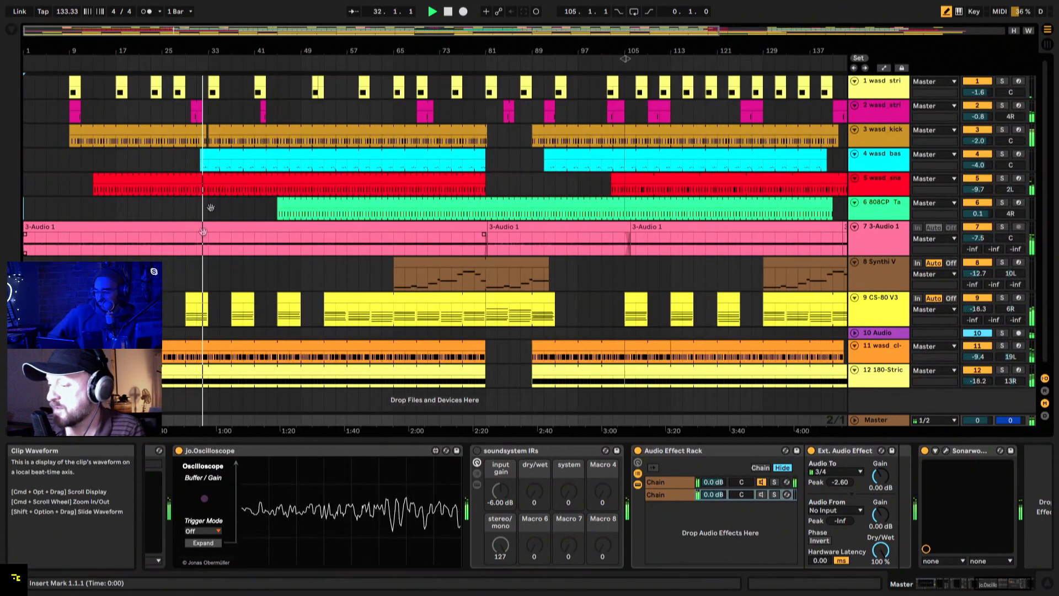
pyautogui.doubleClick(327, 51)
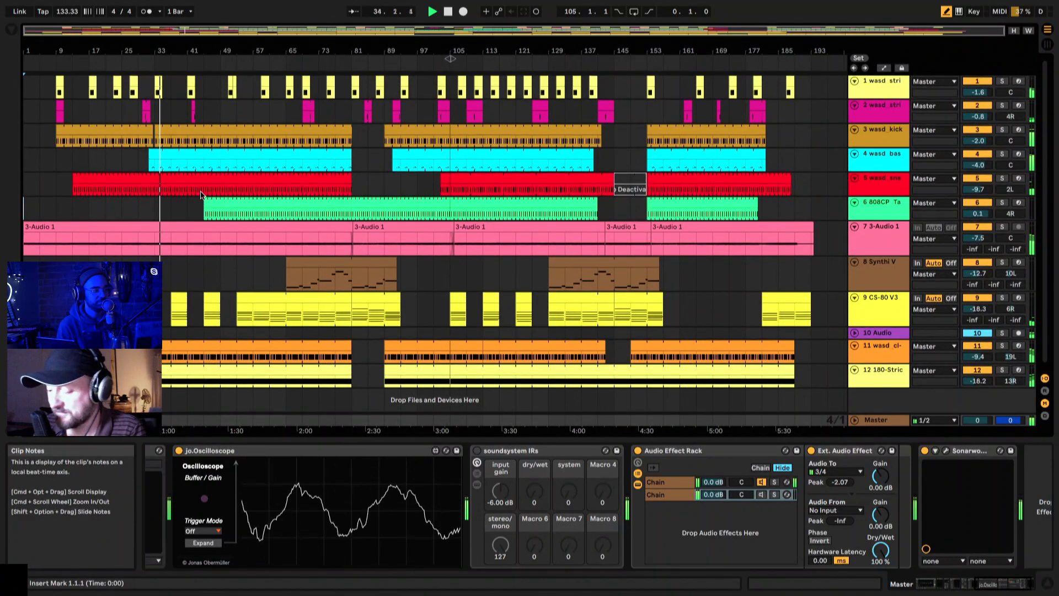
# Step: Show the Session View mixer with a narrower browser and examine the levels and sends of tracks 1 to 12 during playback
pyautogui.press('Tab')
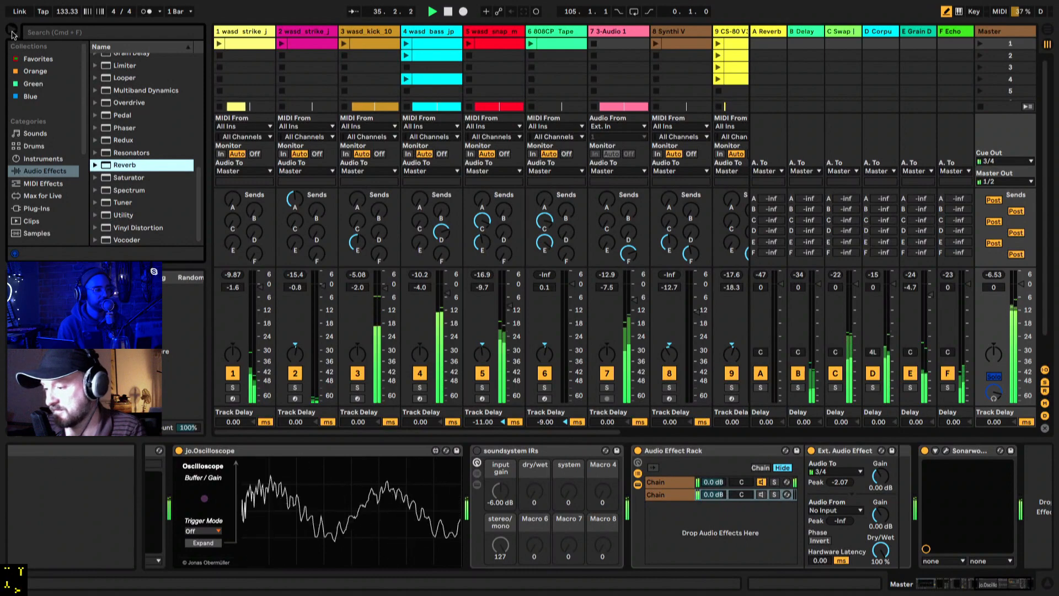
pyautogui.moveTo(204, 126); pyautogui.dragTo(160, 127)
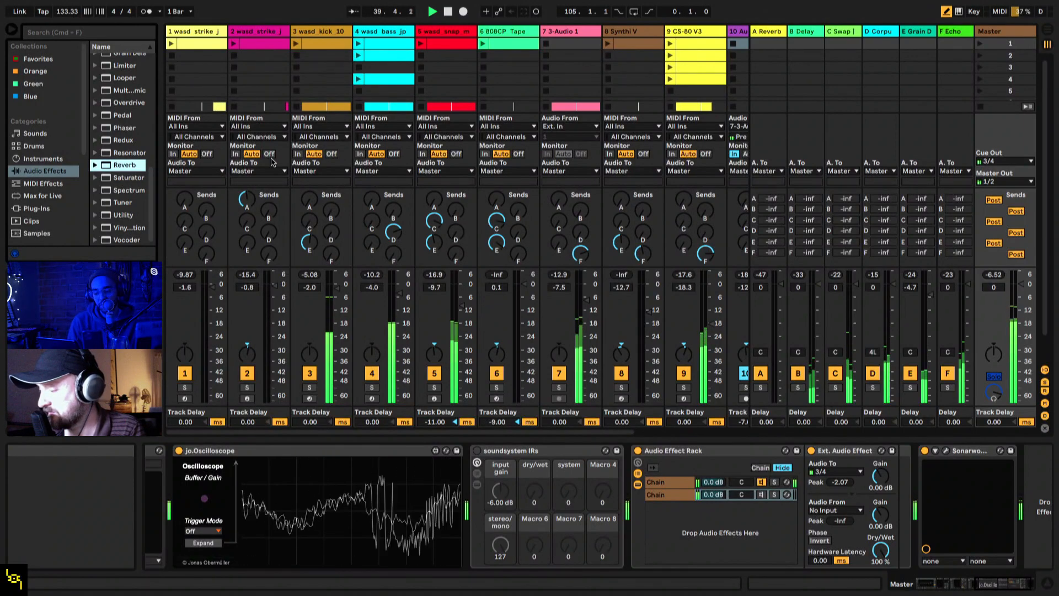
pyautogui.hscroll(4, 272, 162)
pyautogui.hscroll(-4, 272, 162)
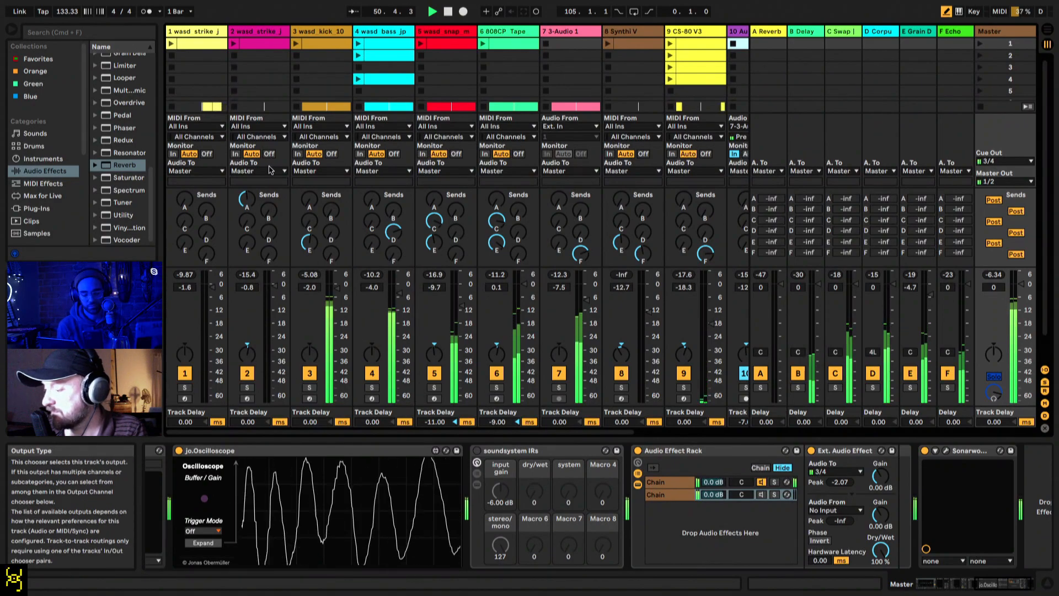
pyautogui.hscroll(5, 270, 169)
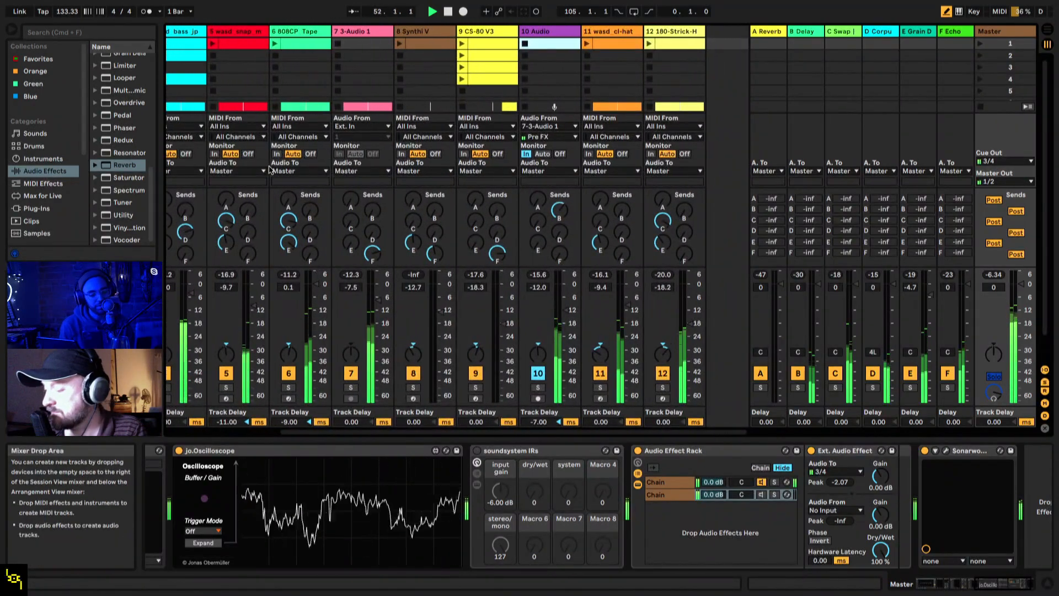
pyautogui.hscroll(-5, 269, 170)
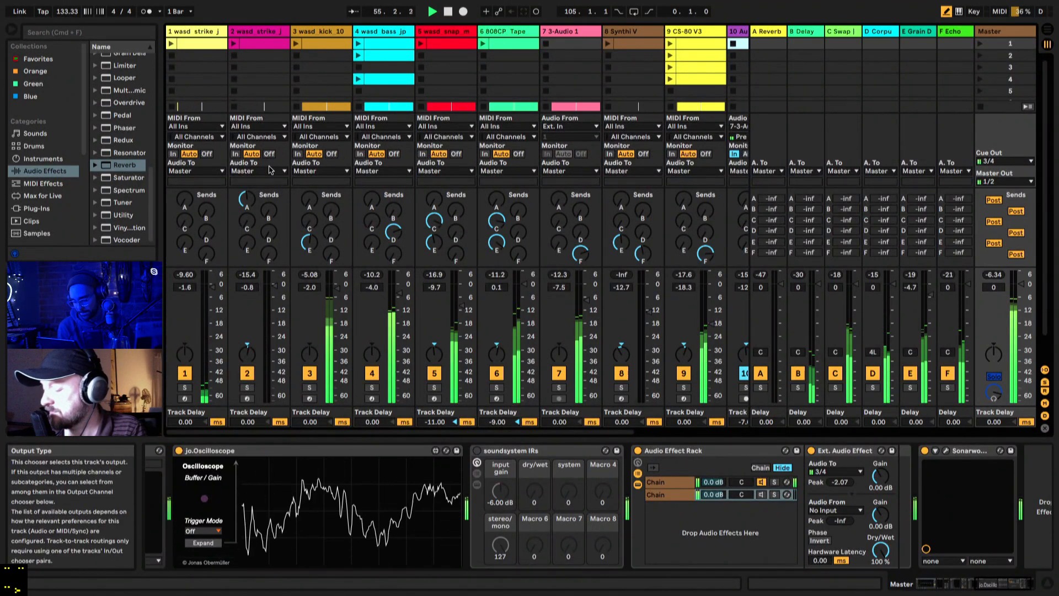
pyautogui.hscroll(5, 270, 170)
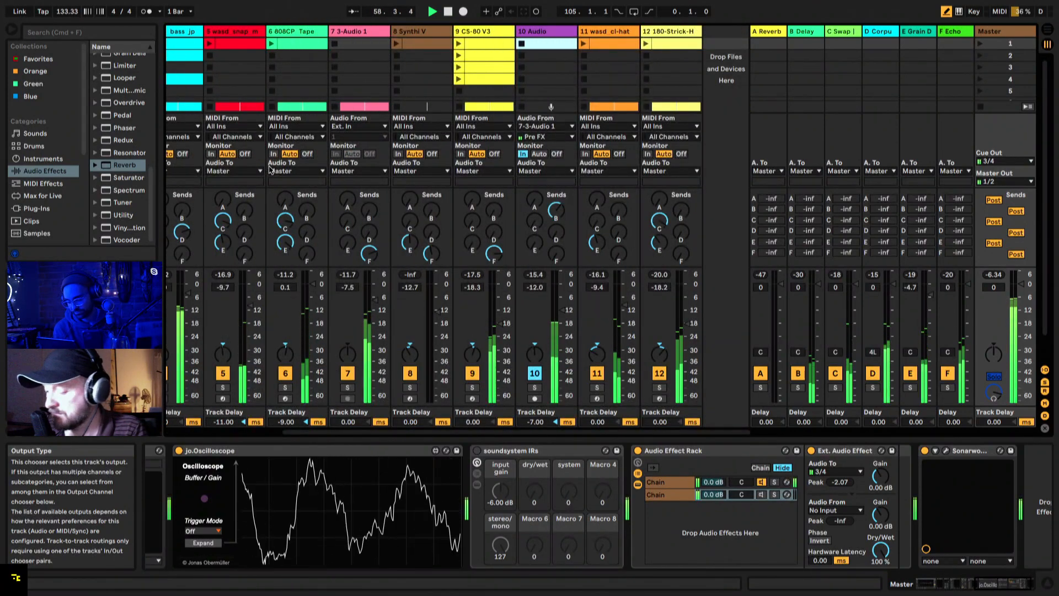
# Step: In the Arrangement, set the volume of track 8 Synthi V to -10.7 dB and track 9 CS-80 V3 to -15.3 dB
pyautogui.press('Tab')
pyautogui.scroll(-1, 335, 231)
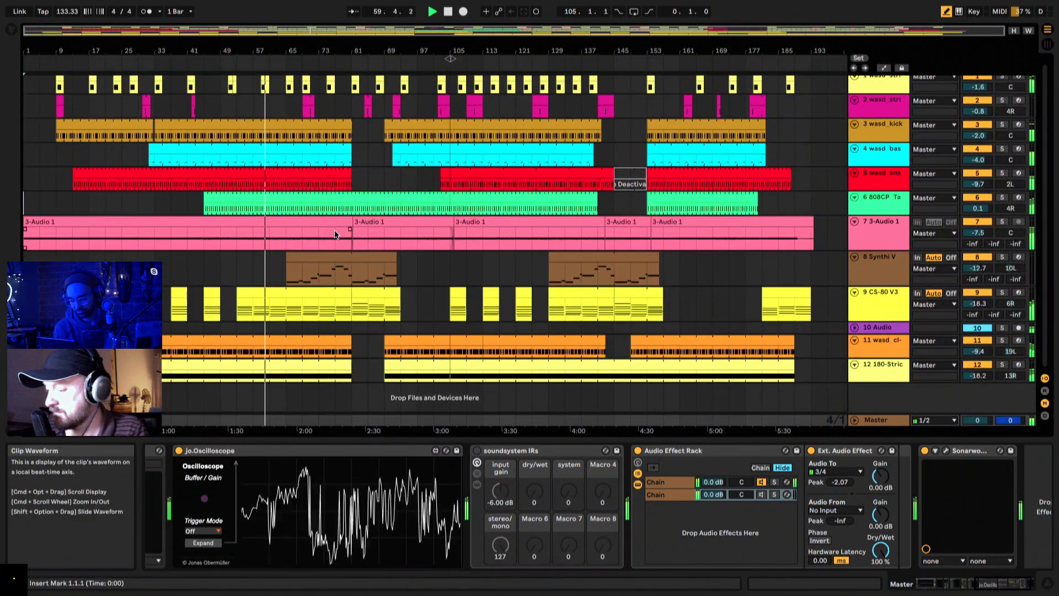
pyautogui.moveTo(280, 51); pyautogui.dragTo(280, 91)
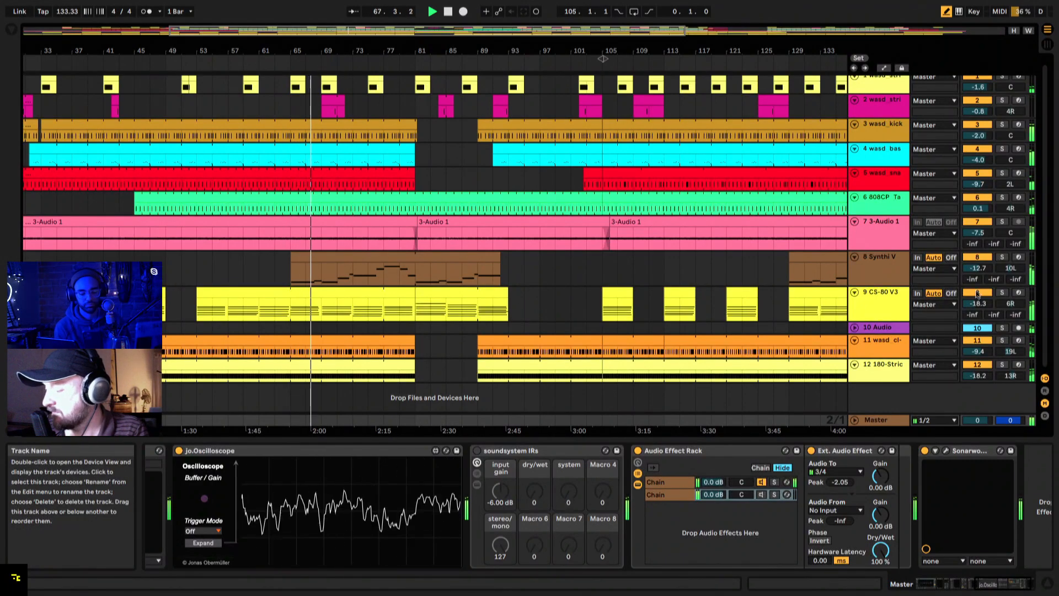
pyautogui.moveTo(978, 270); pyautogui.dragTo(979, 267)
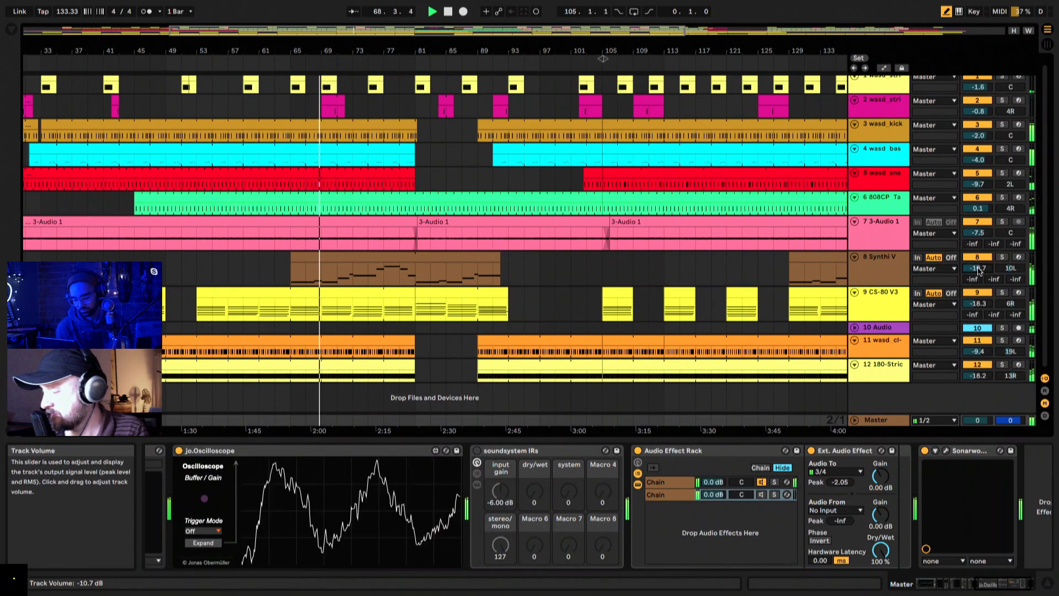
pyautogui.moveTo(980, 307); pyautogui.dragTo(980, 304)
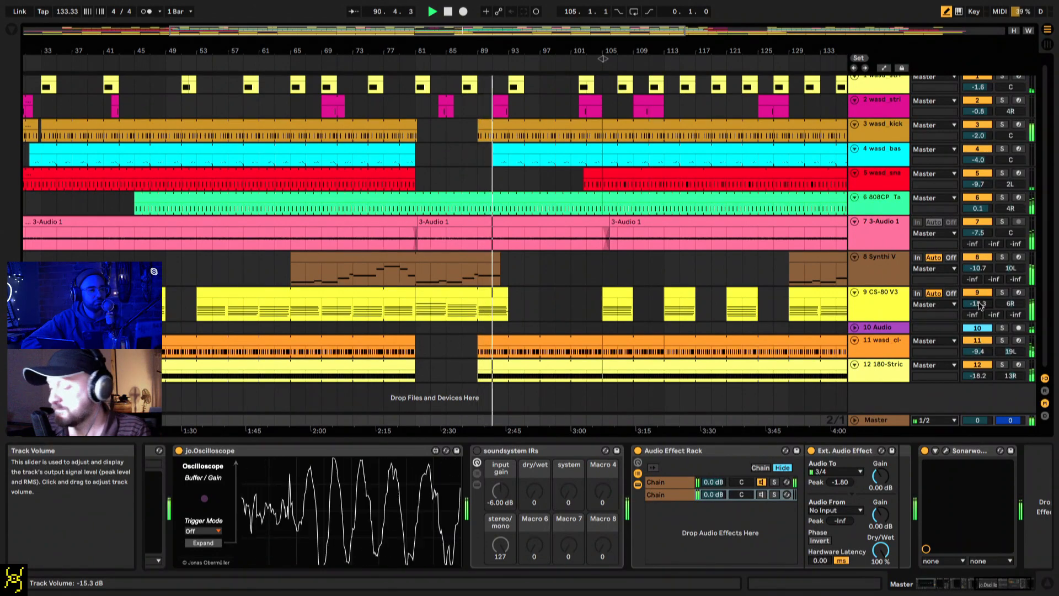
# Step: Stop all clips in the Session View and inspect the device chains of the Synthi V and CS-80 V3 tracks
pyautogui.press('Tab')
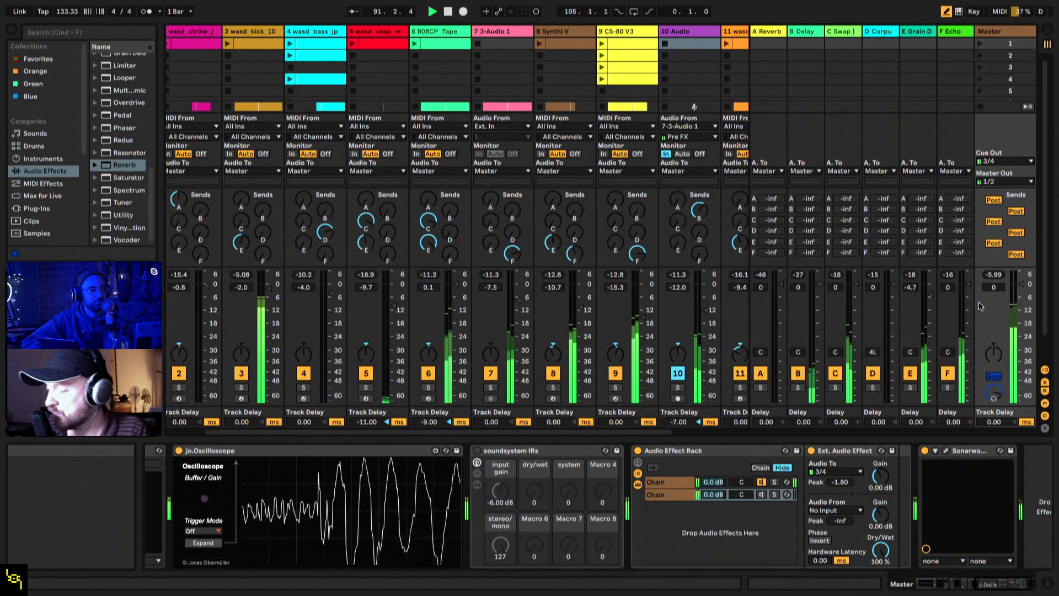
pyautogui.click(986, 108)
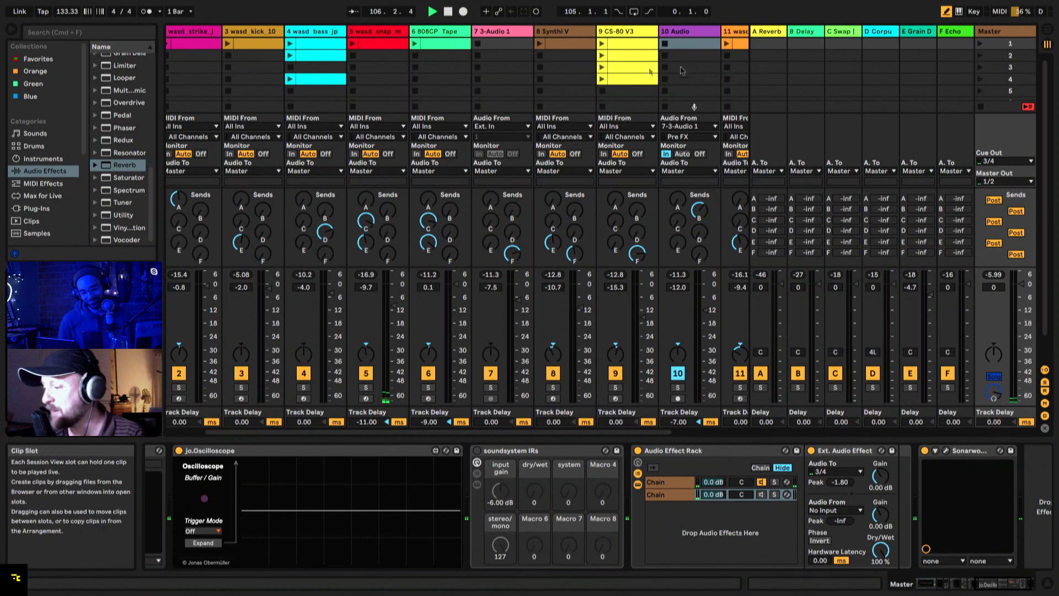
pyautogui.click(564, 34)
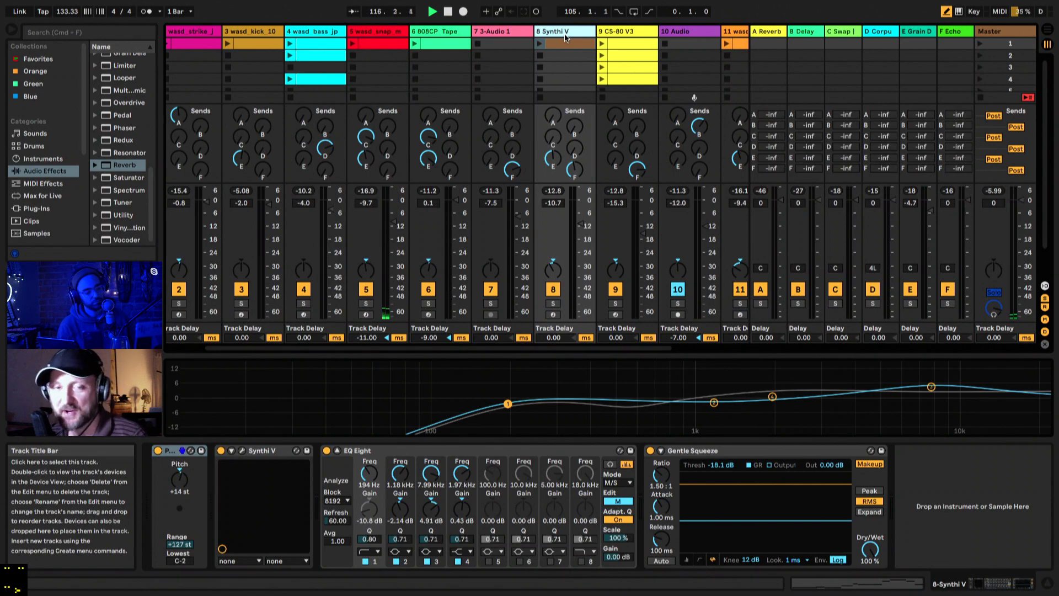
pyautogui.click(618, 32)
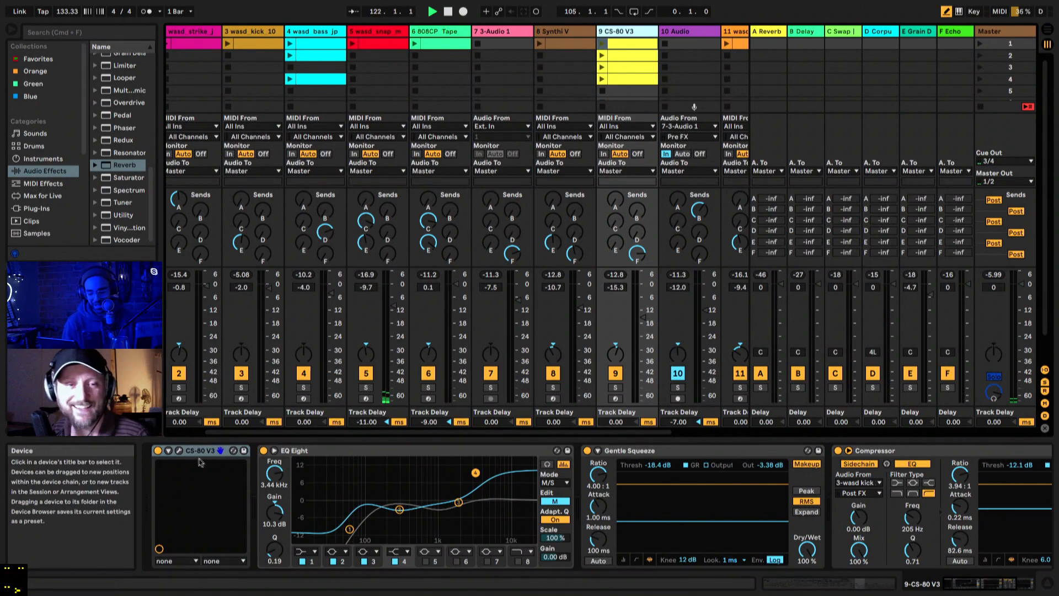
# Step: Open the CS-80 V3 instrument window and toggle its advanced section
pyautogui.click(180, 451)
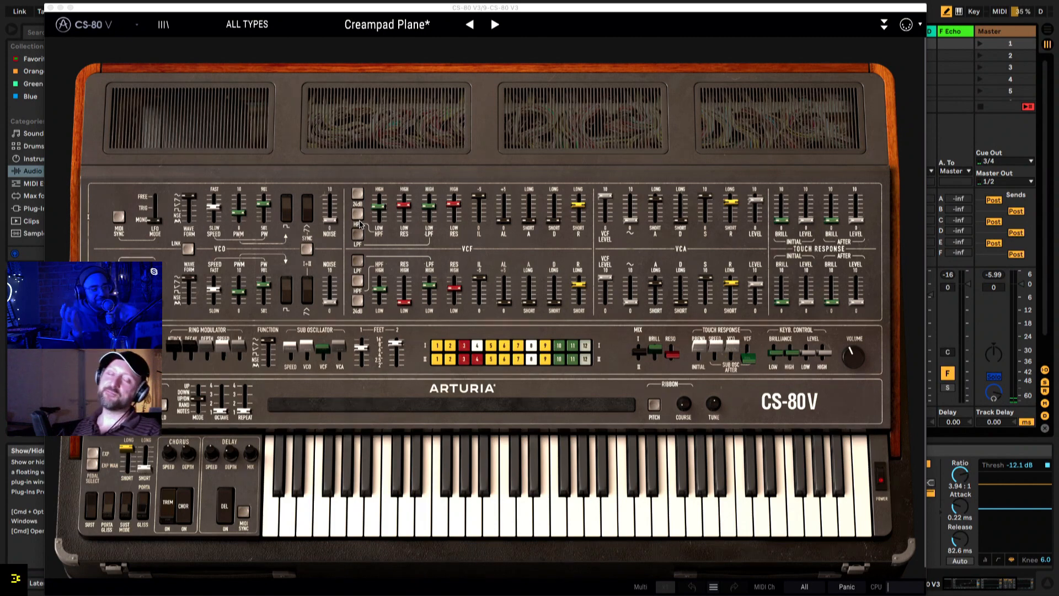
pyautogui.click(884, 24)
pyautogui.click(883, 24)
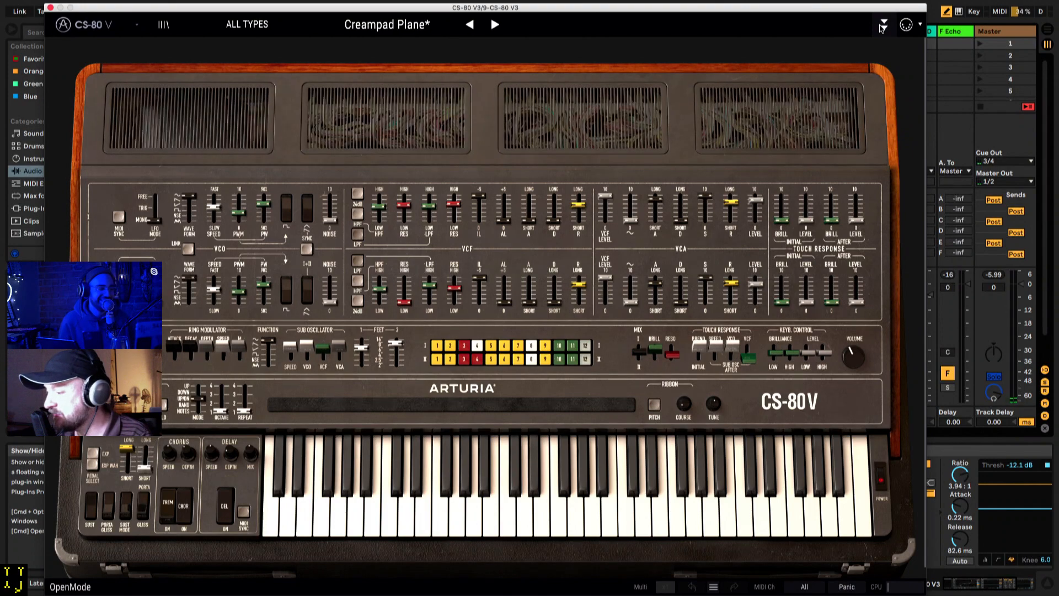
pyautogui.click(883, 25)
pyautogui.click(883, 25)
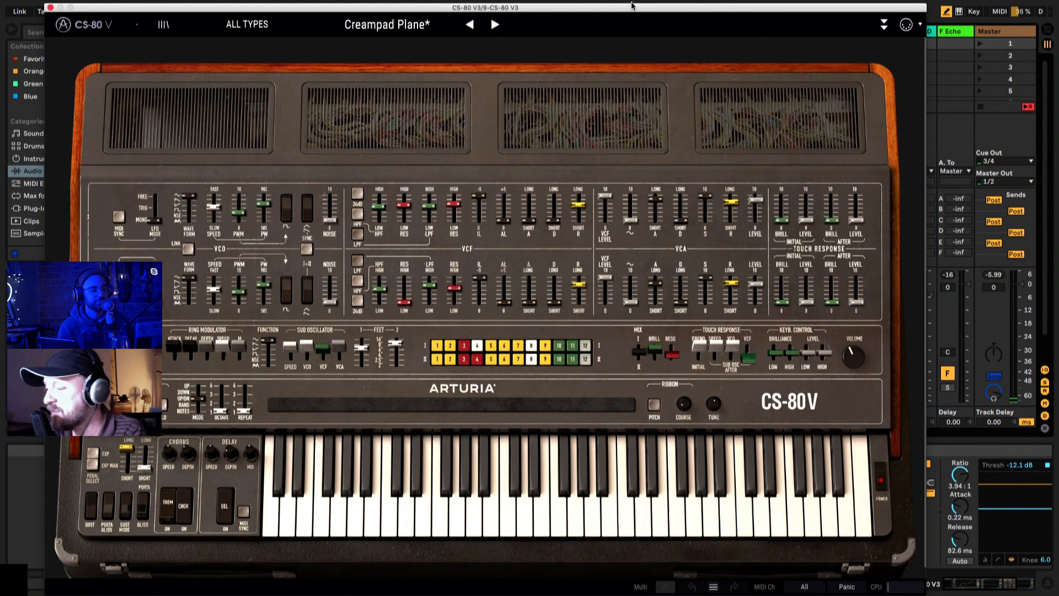
# Step: Solo track 9 CS-80 V3, launch its fourth clip and bring the full CS-80 V3 instrument window into view
pyautogui.moveTo(634, 7); pyautogui.dragTo(595, 430)
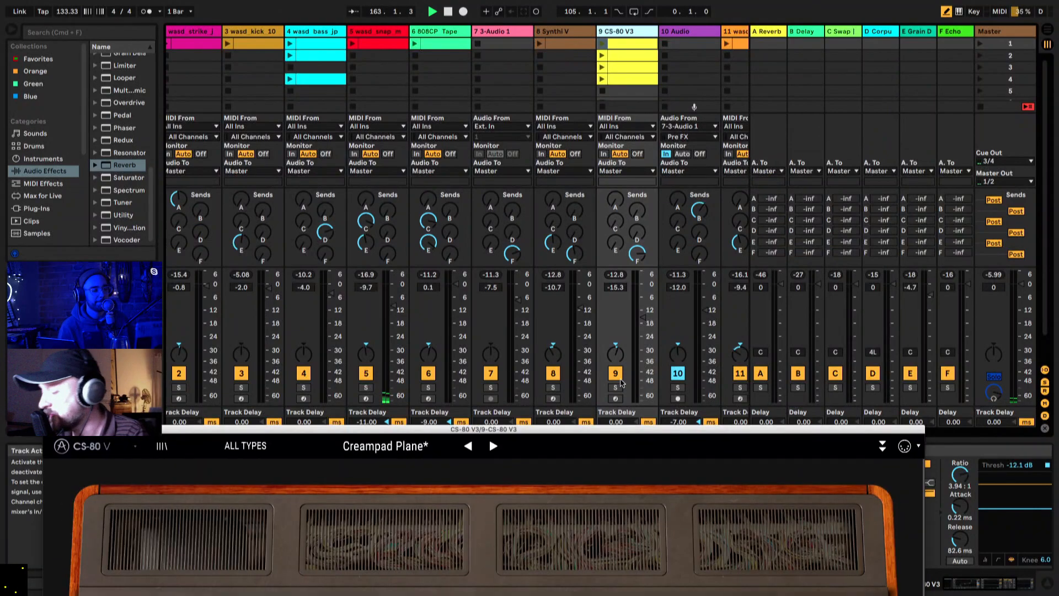
pyautogui.click(616, 387)
pyautogui.click(602, 79)
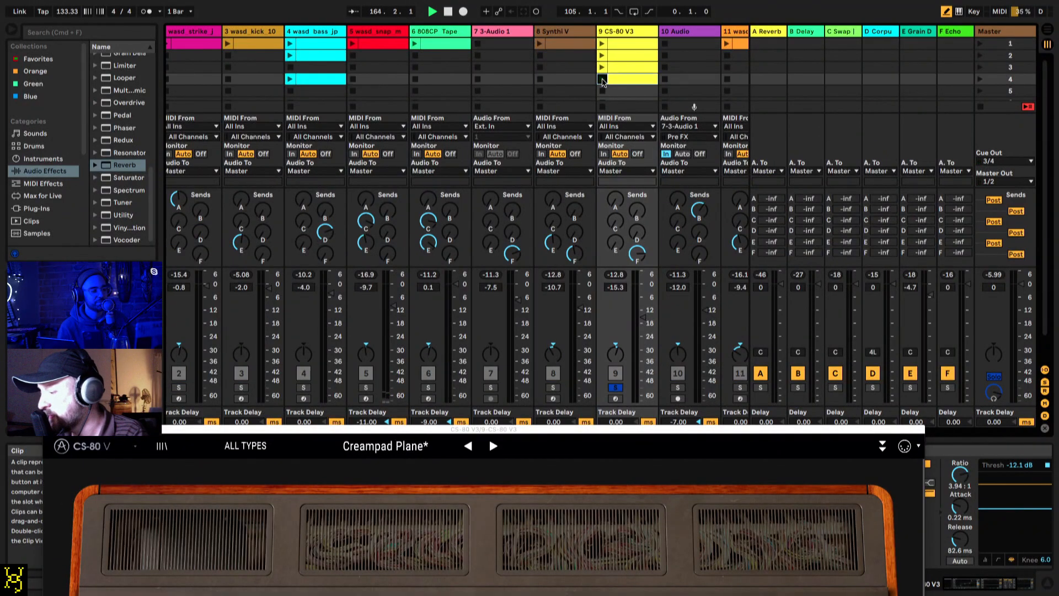
pyautogui.moveTo(578, 431); pyautogui.dragTo(612, 3)
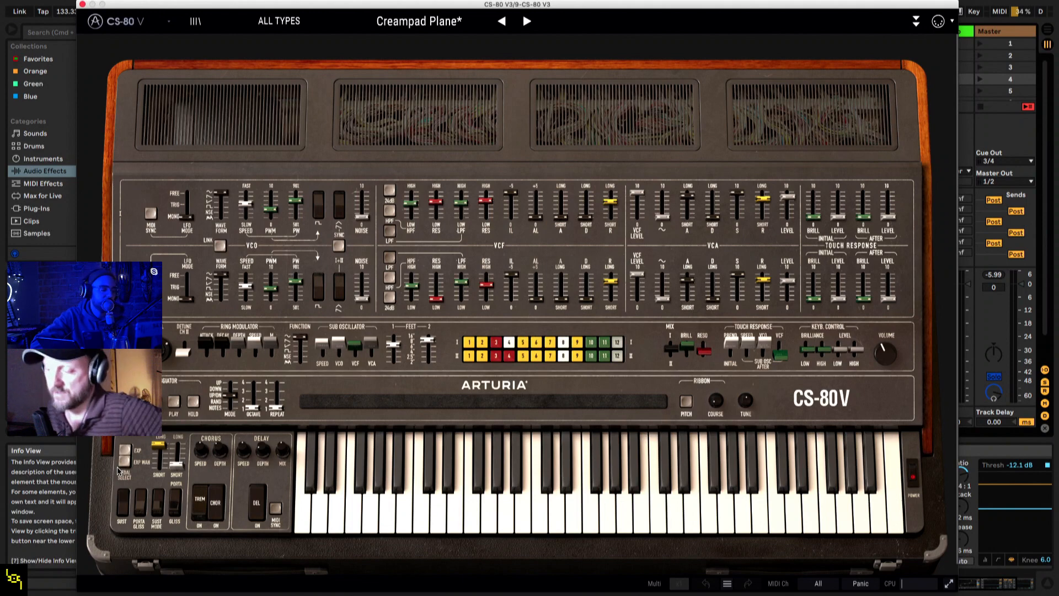
# Step: Close the CS-80 V3 window, return all tracks to Arrangement playback and bring the full song timeline into view
pyautogui.click(81, 5)
pyautogui.press('Tab')
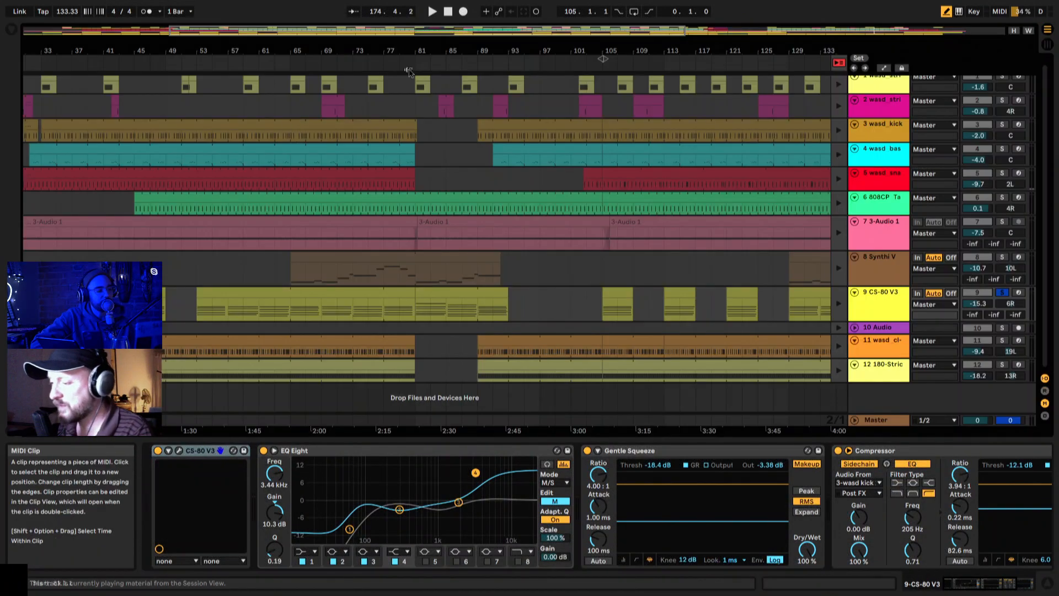
pyautogui.click(842, 63)
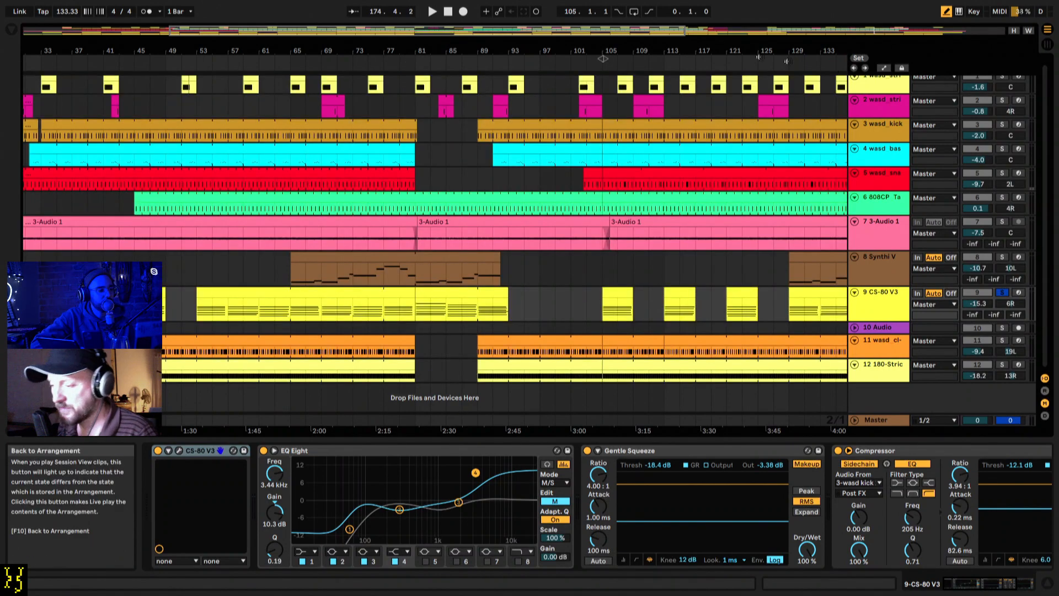
pyautogui.moveTo(580, 50); pyautogui.dragTo(580, 22)
pyautogui.moveTo(438, 44); pyautogui.dragTo(461, 44)
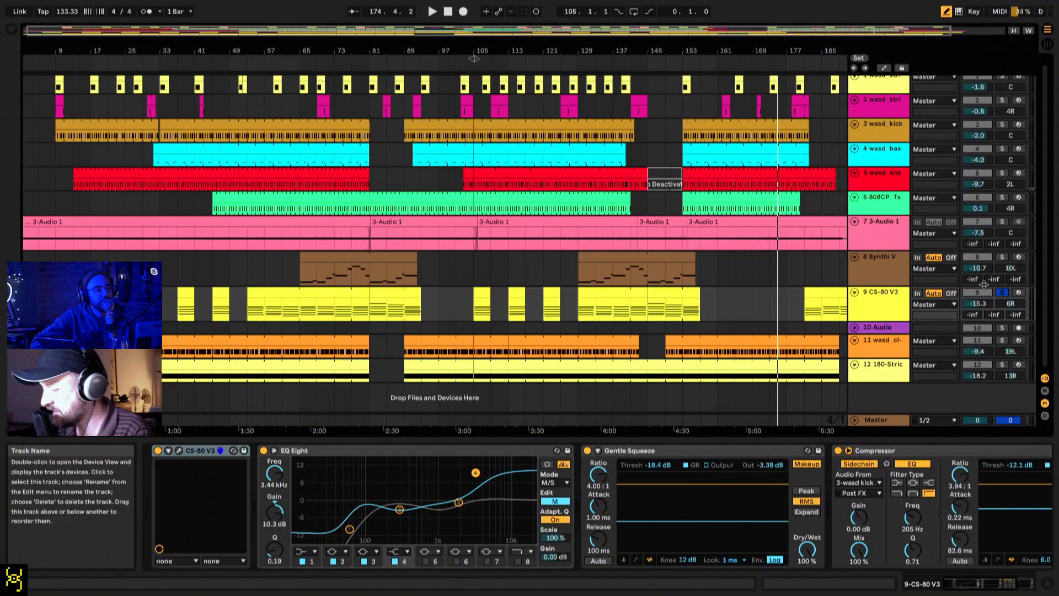
# Step: Unsolo track 9 CS-80 V3, and mute it together with track 8 Synthi V
pyautogui.click(1002, 293)
pyautogui.click(978, 293)
pyautogui.click(978, 258)
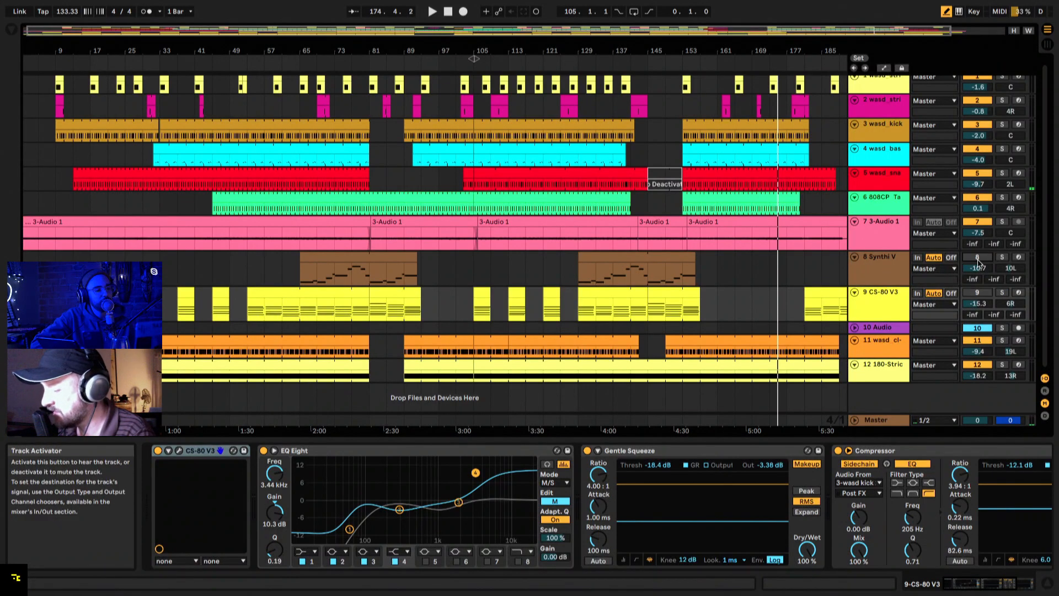
# Step: Play the song from the start and mute tracks 1, 4 and 7 in the mixer, then stop playback
pyautogui.press('space')
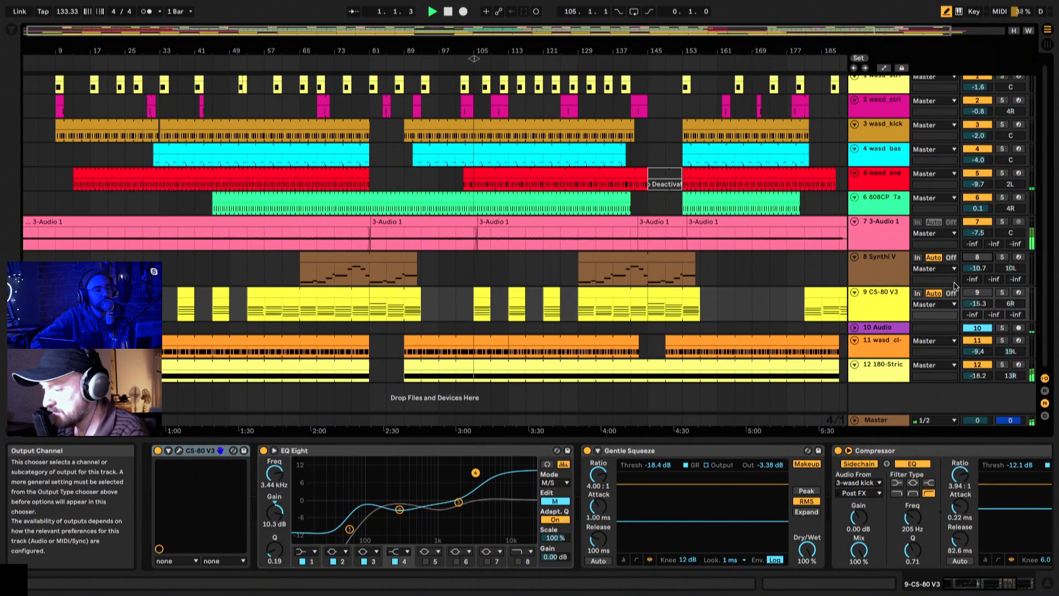
pyautogui.press('space')
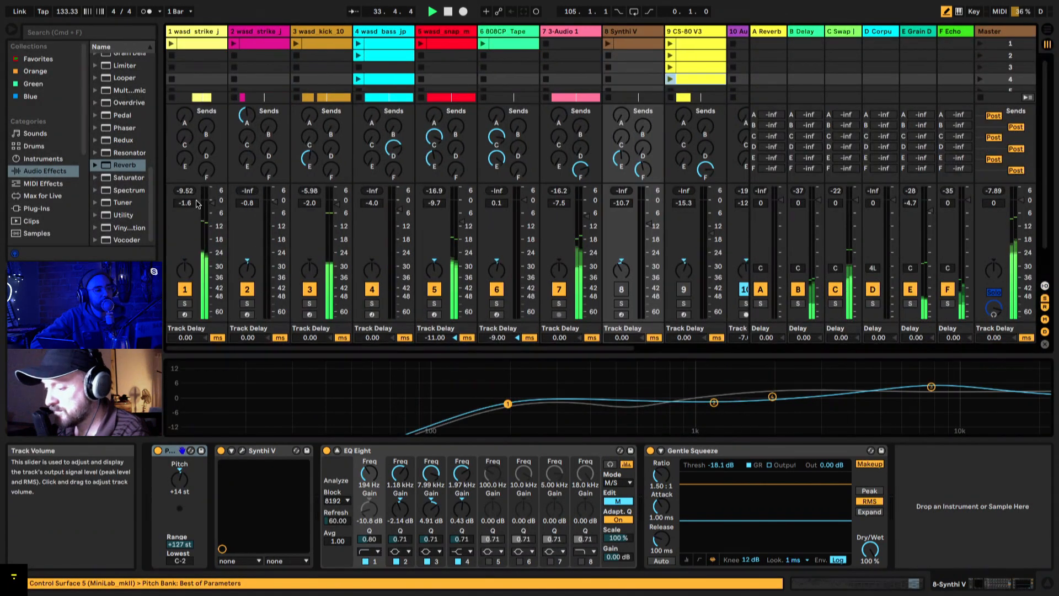
pyautogui.click(185, 289)
pyautogui.click(371, 291)
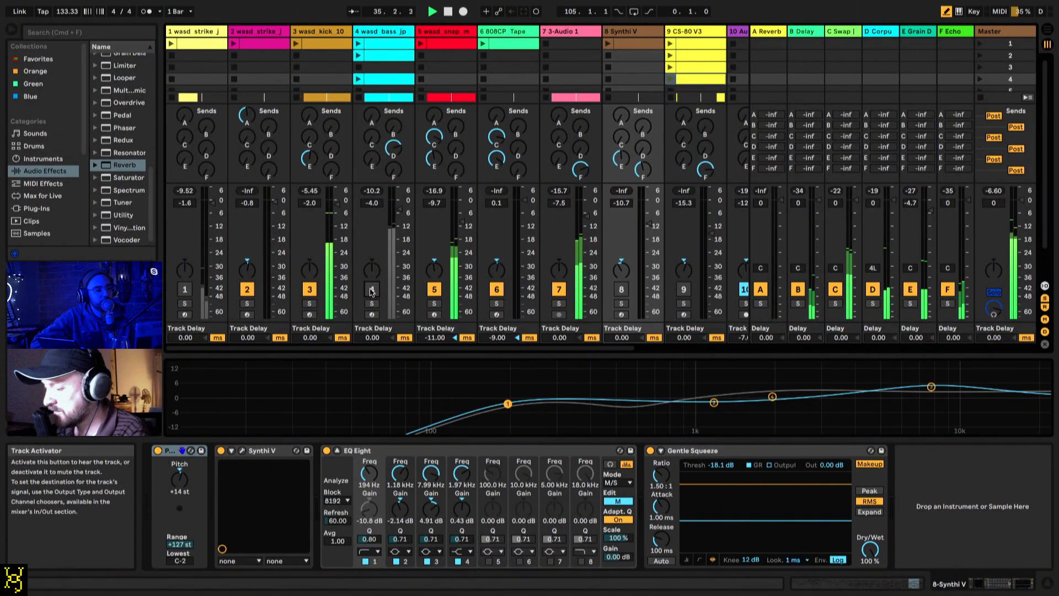
pyautogui.click(558, 289)
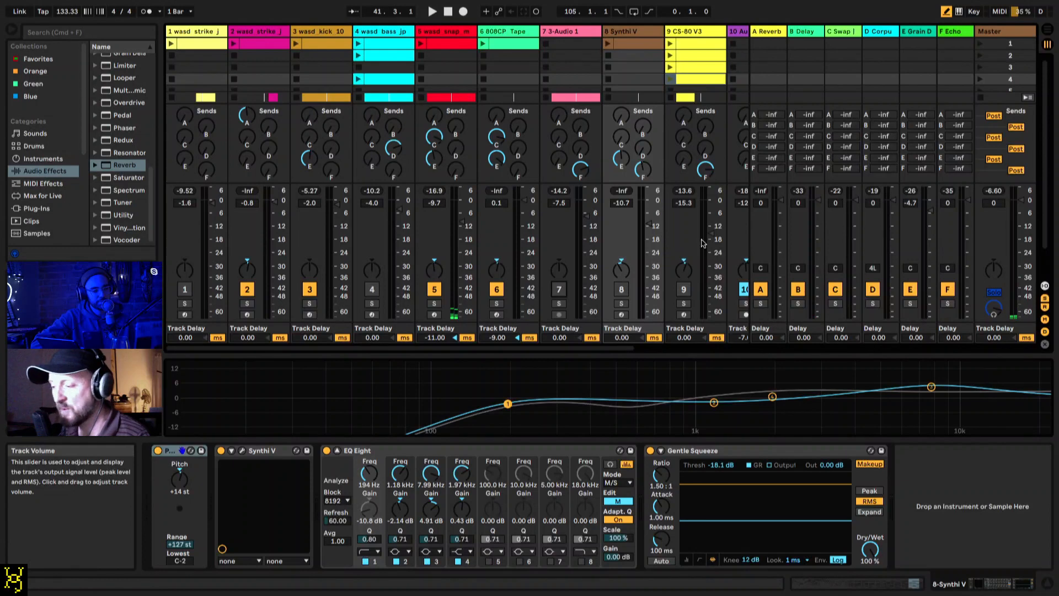
pyautogui.press('space')
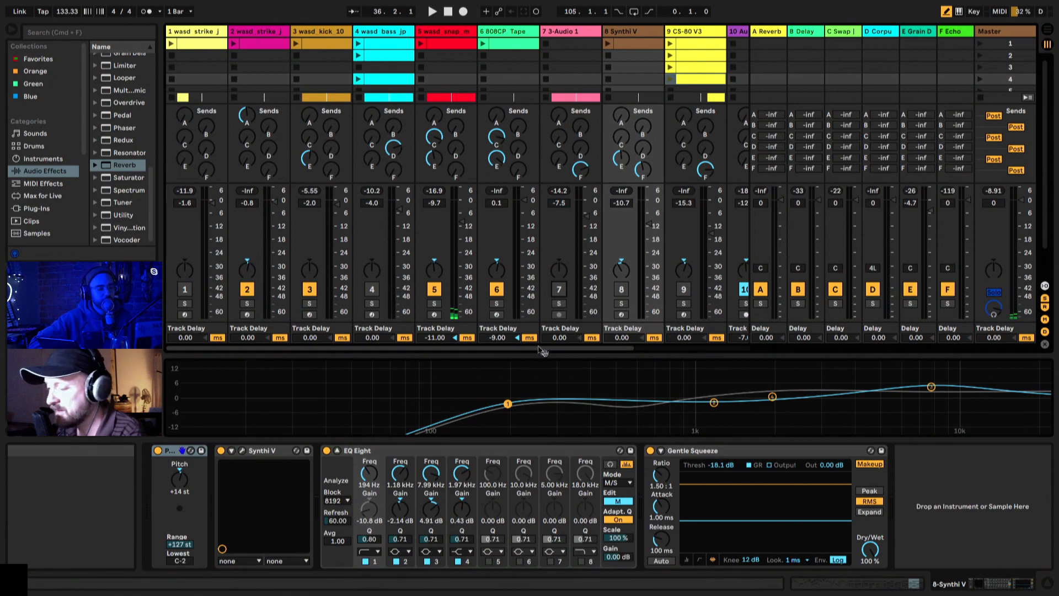
# Step: Return to the Arrangement, solo track 7 3-Audio 1 and reset the playback position to the song's start
pyautogui.press('Tab')
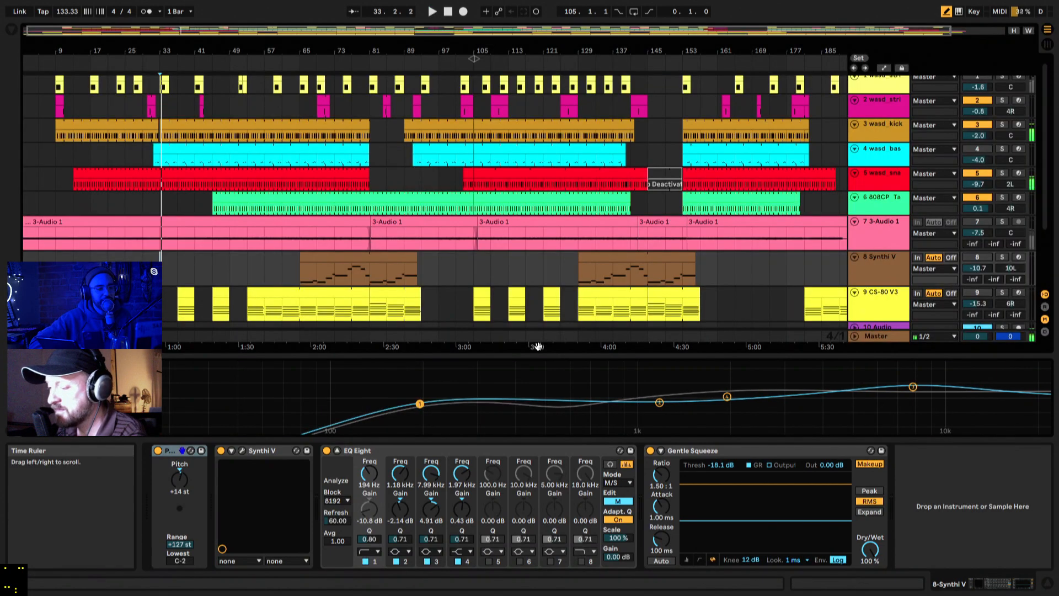
pyautogui.click(1003, 222)
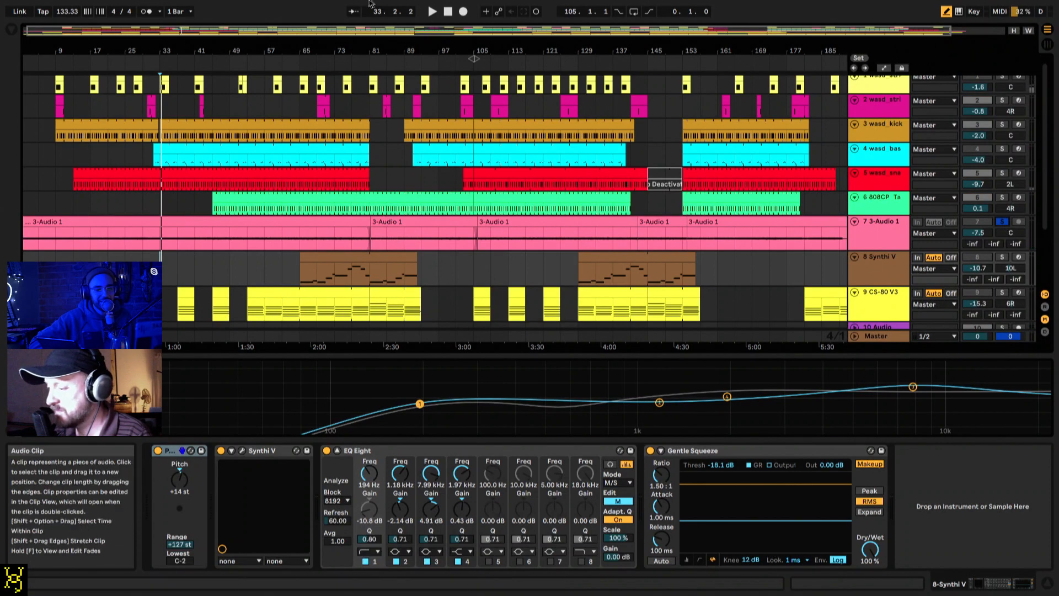
pyautogui.click(448, 12)
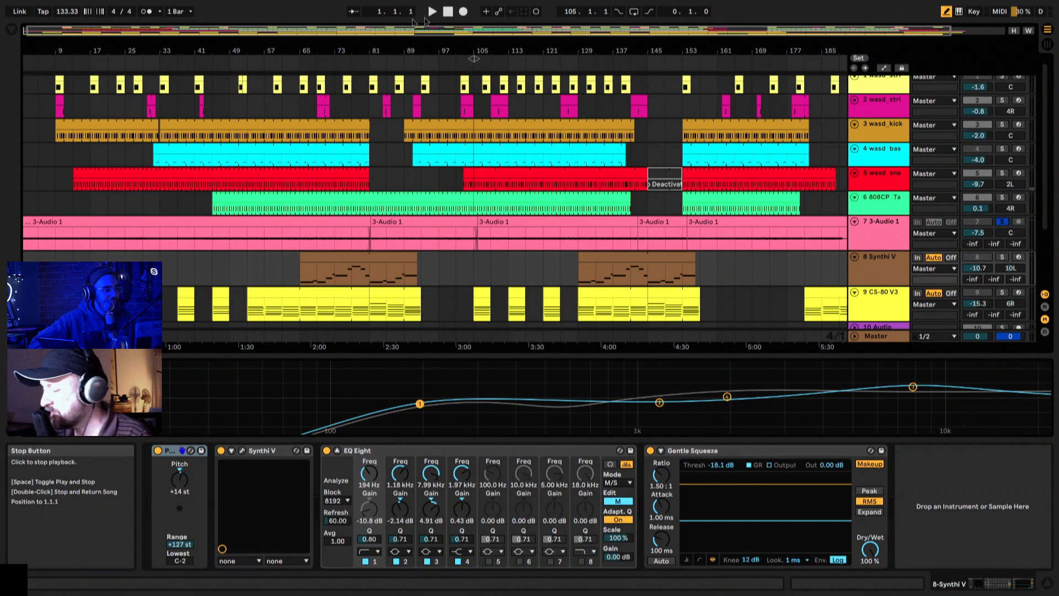
# Step: Bring up track 7 3-Audio 1's devices, enlarge its lane and play the soloed audio for a passage
pyautogui.click(893, 245)
pyautogui.moveTo(895, 311); pyautogui.dragTo(895, 411)
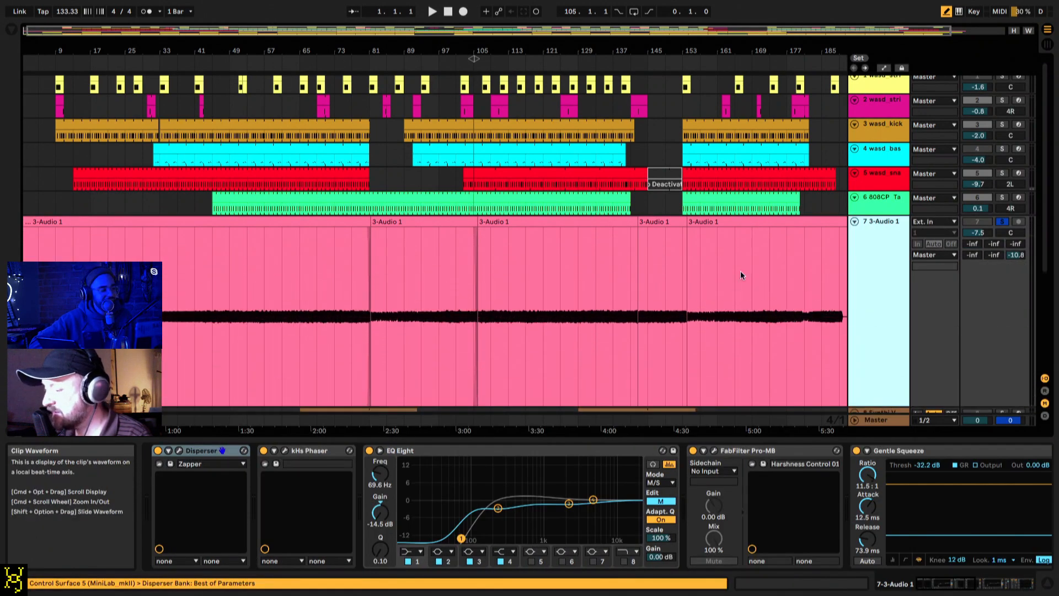
pyautogui.scroll(-2, 740, 275)
pyautogui.scroll(1, 740, 274)
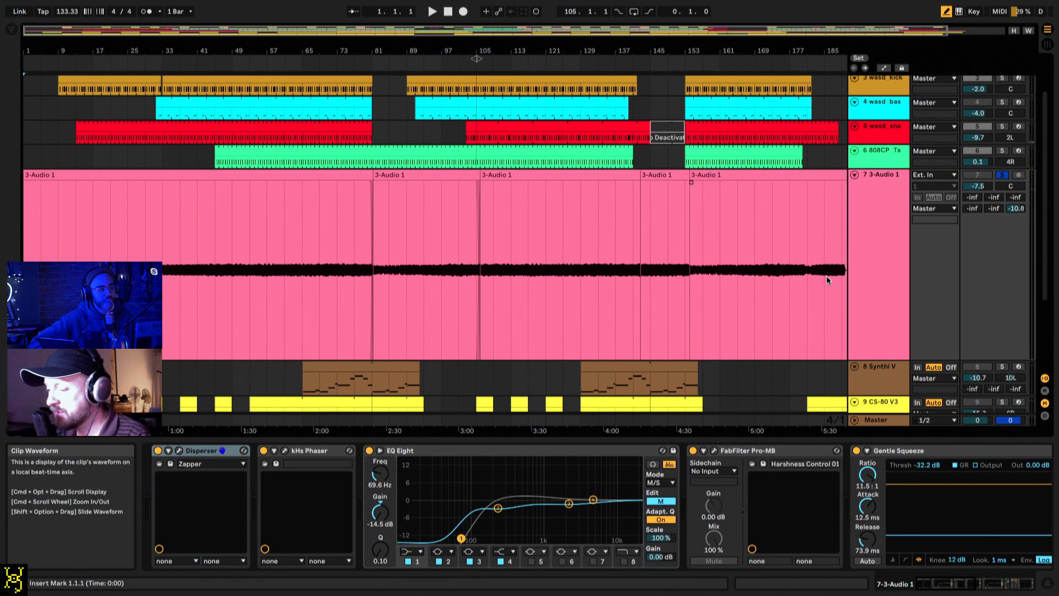
pyautogui.press('space')
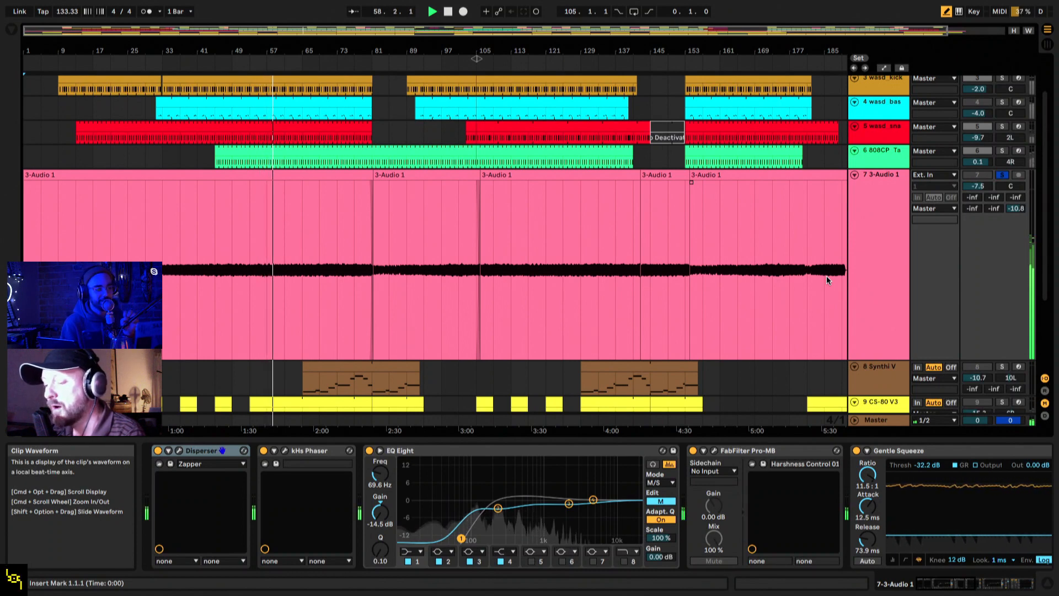
pyautogui.press('space')
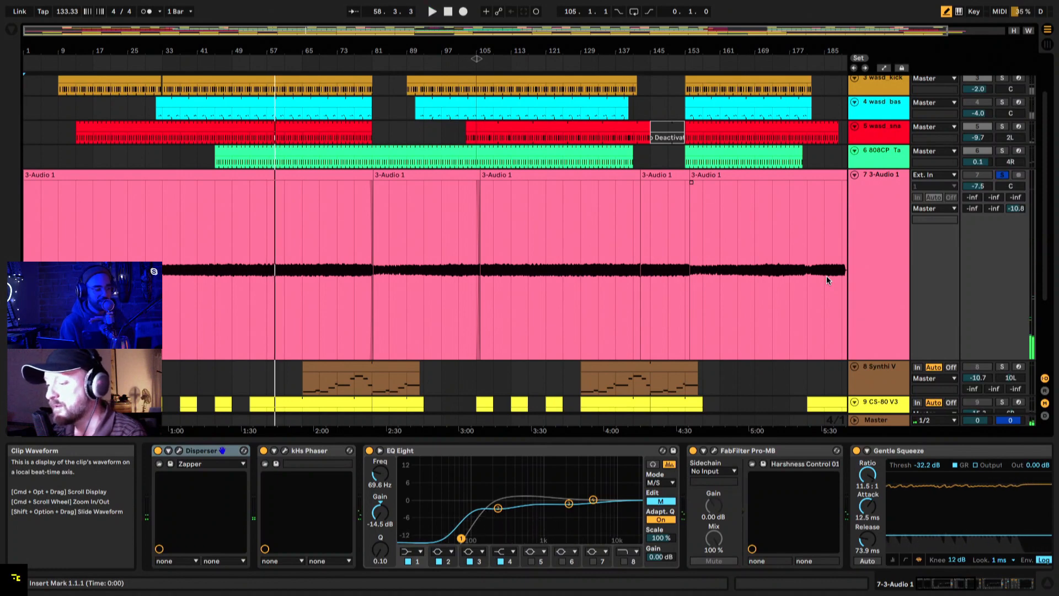
# Step: Open the first 3-Audio 1 clip's sample view, then close it and bring all arrangement tracks into view
pyautogui.doubleClick(336, 178)
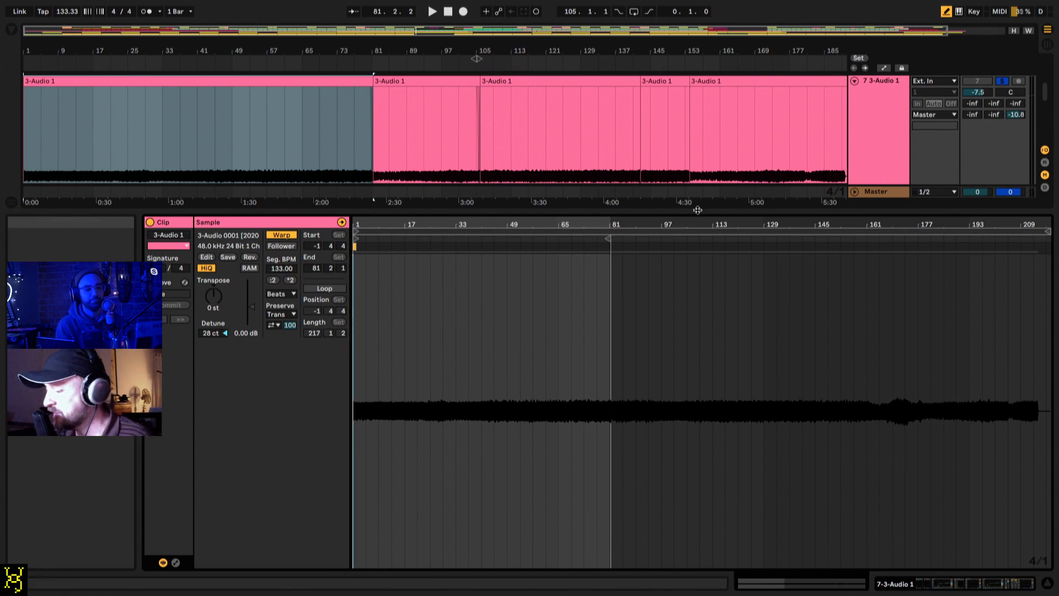
pyautogui.moveTo(698, 210); pyautogui.dragTo(652, 544)
pyautogui.moveTo(623, 52); pyautogui.dragTo(591, 49)
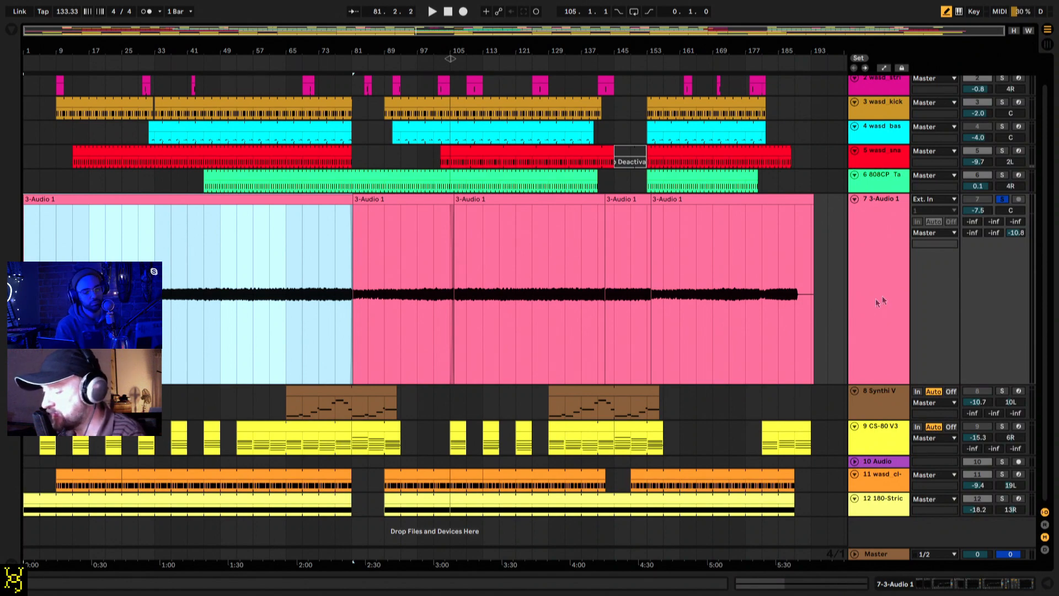
pyautogui.scroll(1, 796, 305)
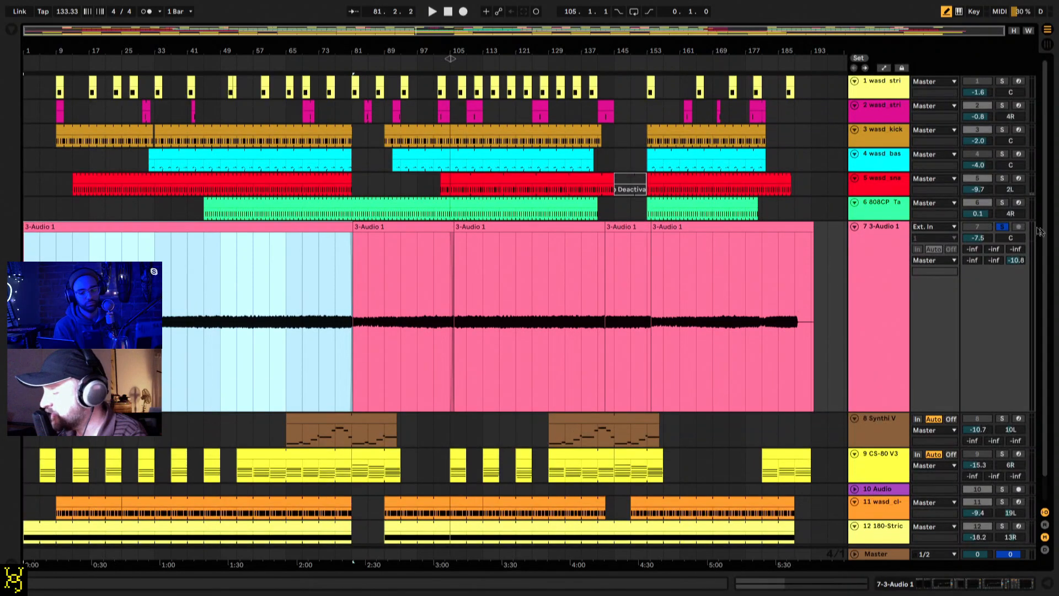
# Step: Unsolo track 7 3-Audio 1 and fold its lane, and select track 1 wasd_strike
pyautogui.click(1002, 227)
pyautogui.click(1003, 228)
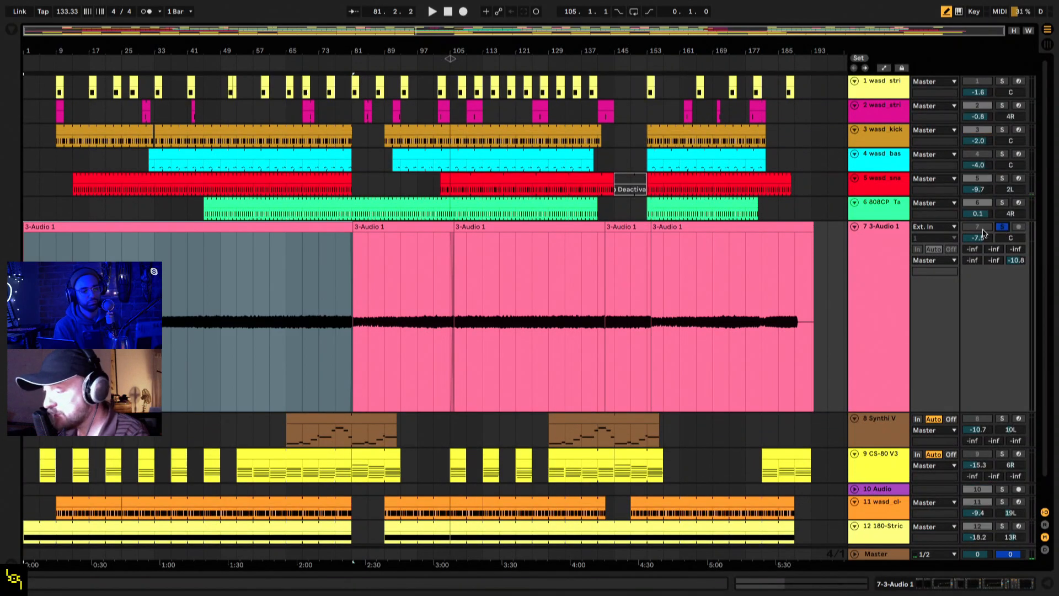
pyautogui.click(1002, 228)
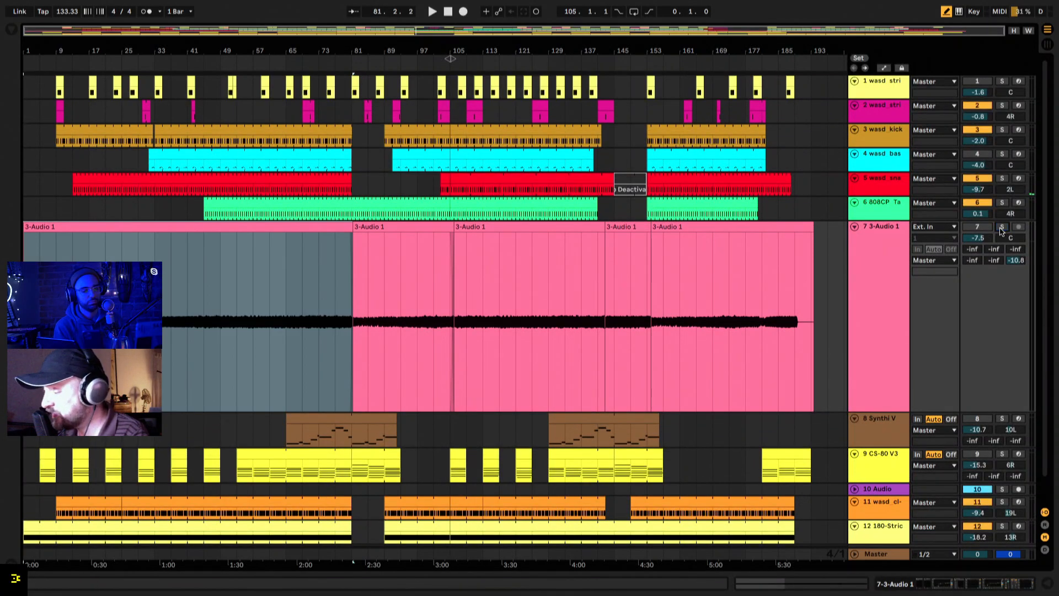
pyautogui.click(892, 78)
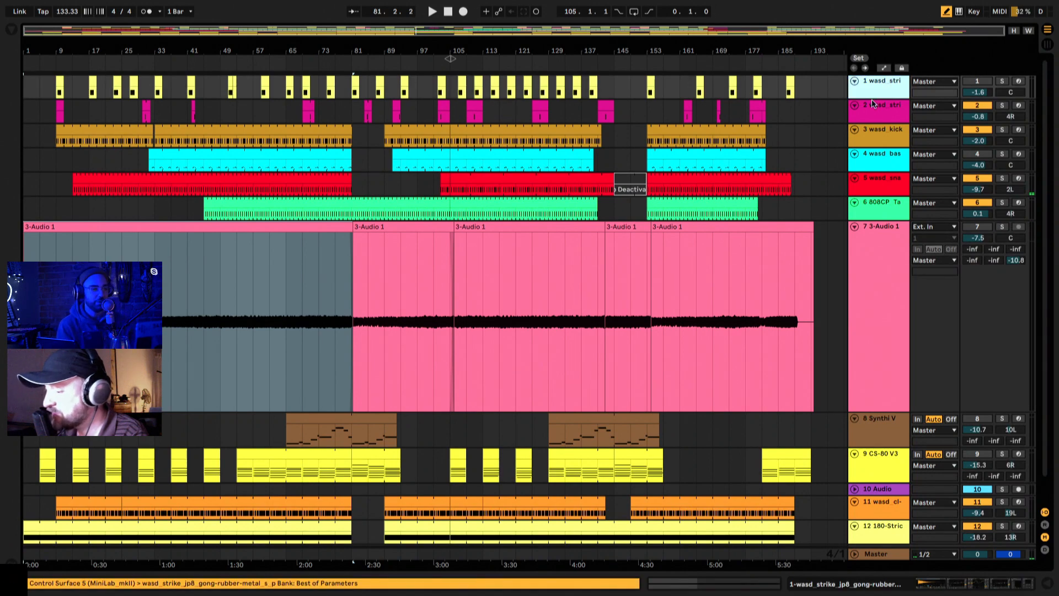
pyautogui.click(856, 227)
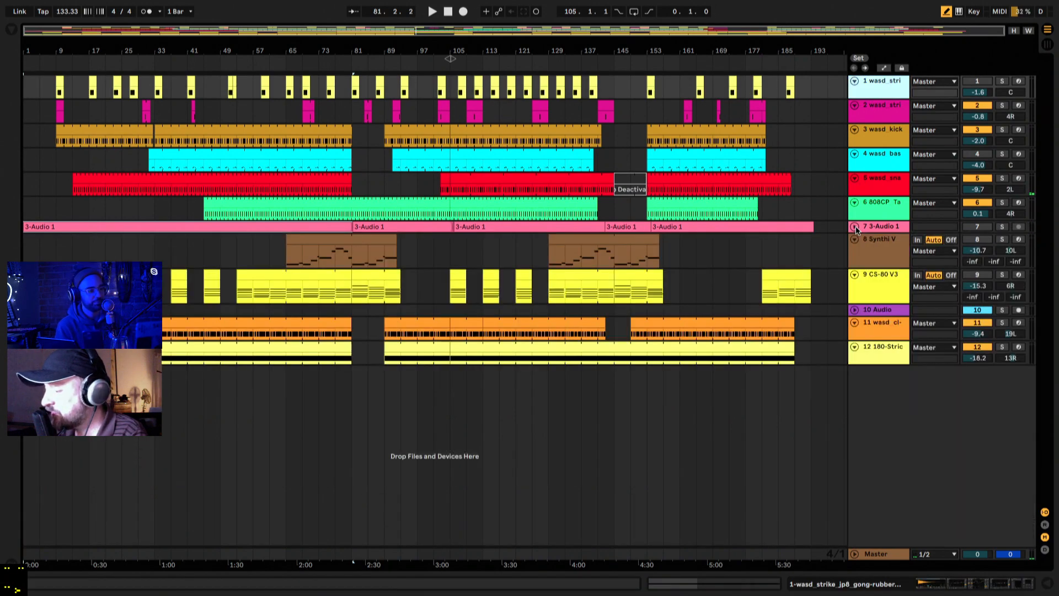
# Step: Show the browser with the sample folders, widen its file list and expand the wa_synth_drums_live_pack folder
pyautogui.click(12, 31)
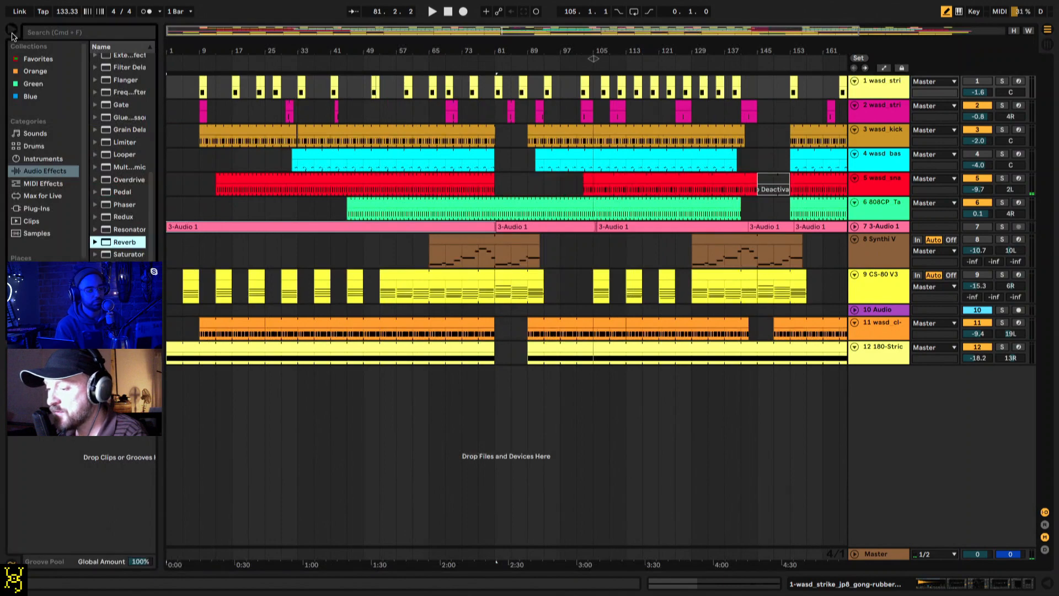
pyautogui.scroll(-3, 44, 185)
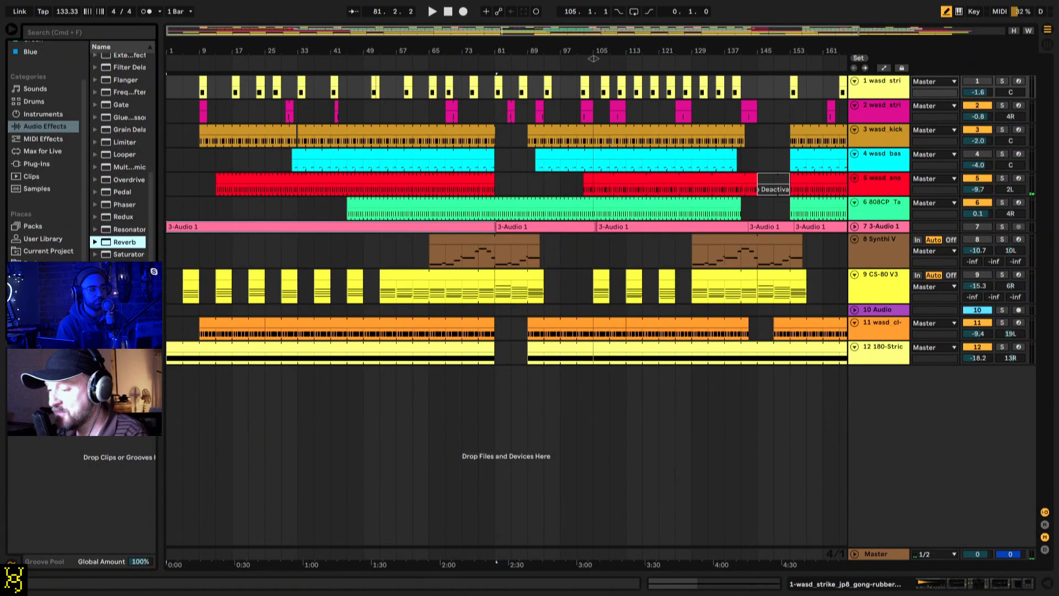
pyautogui.click(45, 276)
pyautogui.moveTo(160, 143); pyautogui.dragTo(244, 157)
pyautogui.click(153, 96)
pyautogui.press('Right')
pyautogui.press('Down')
pyautogui.press('Down')
pyautogui.press('Down')
pyautogui.press('Down')
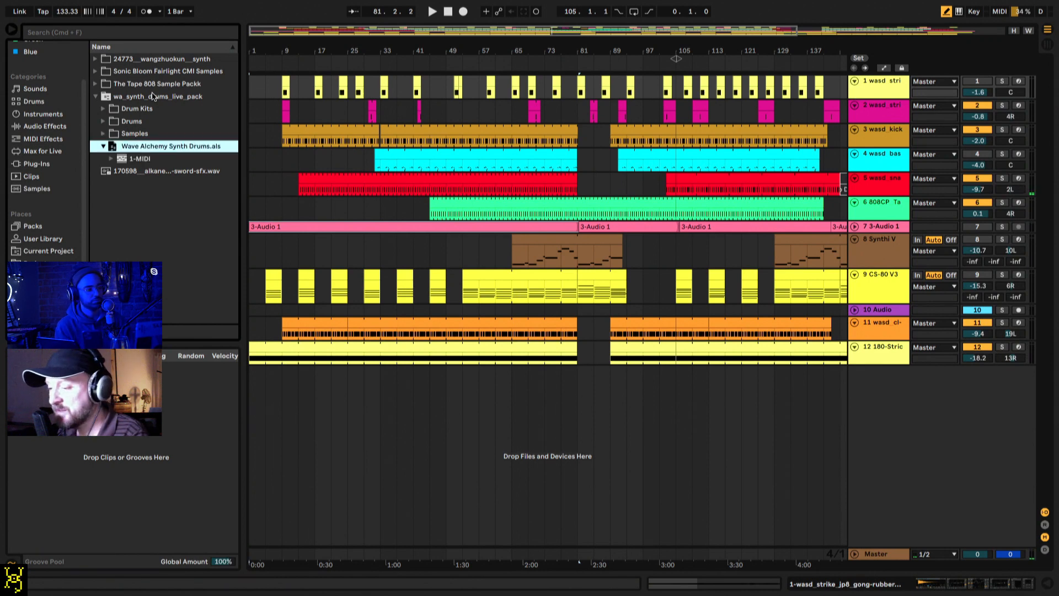
# Step: Expand the pack's Samples folder down through Wave Alchemy to the subfolders of Synth Drums by Wave Alchemy
pyautogui.press('Up')
pyautogui.press('Right')
pyautogui.press('Down')
pyautogui.press('Down')
pyautogui.press('Right')
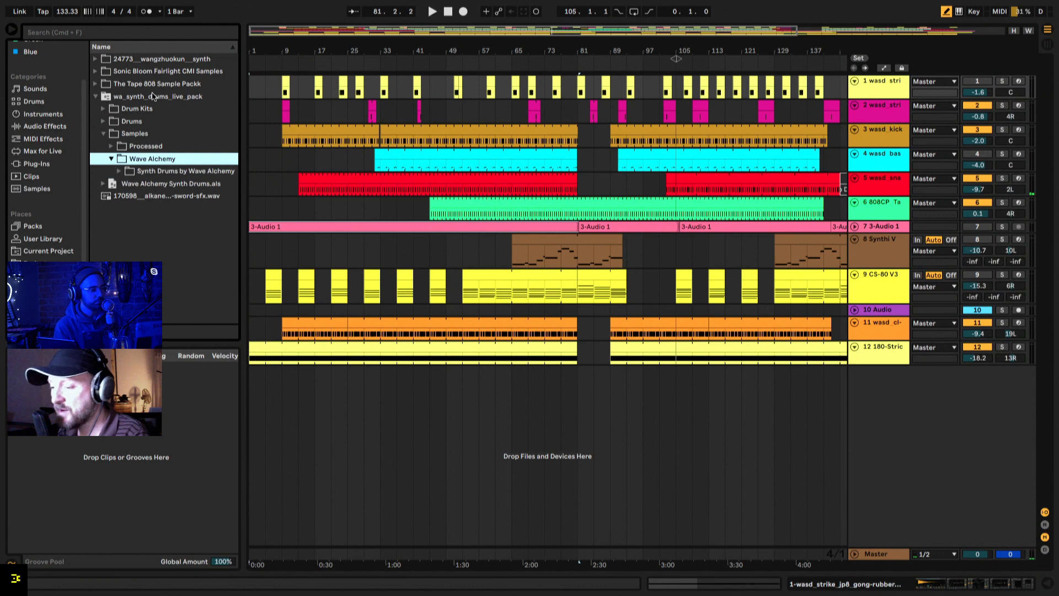
pyautogui.press('Down')
pyautogui.press('Right')
pyautogui.press('Down')
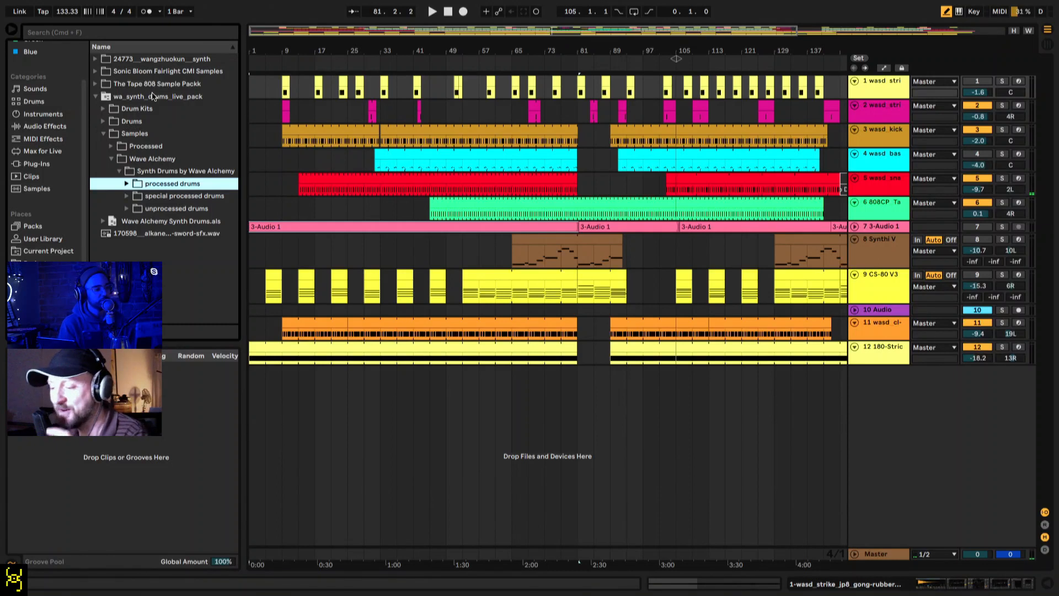
# Step: Expand unprocessed drums, bass and percussive bass, and select the first percussive bass sample
pyautogui.press('Down')
pyautogui.press('Down')
pyautogui.press('Right')
pyautogui.press('Down')
pyautogui.press('Right')
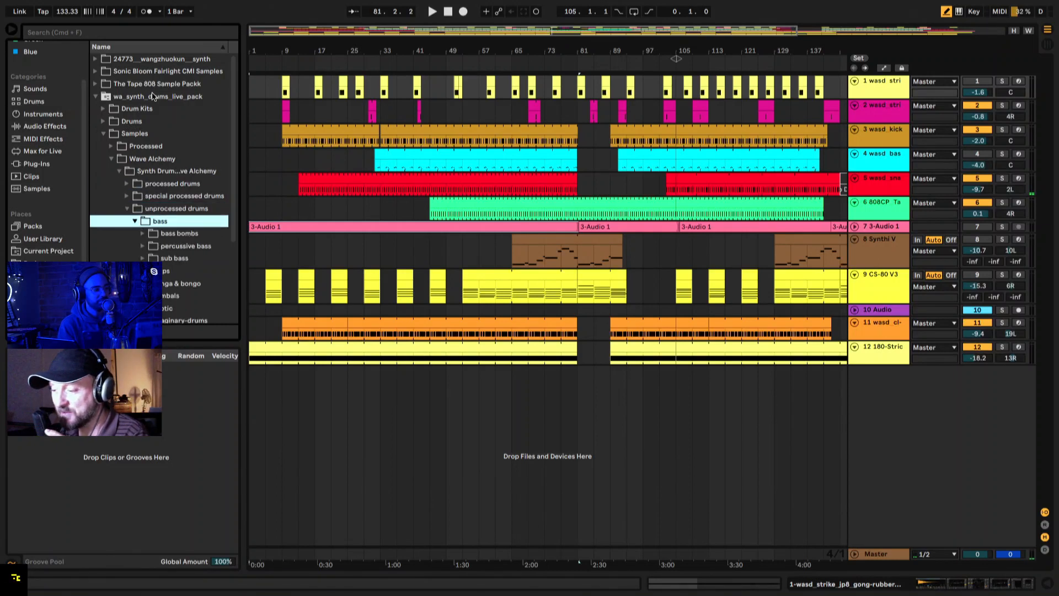
pyautogui.press('Down')
pyautogui.press('Down')
pyautogui.press('Right')
pyautogui.press('Down')
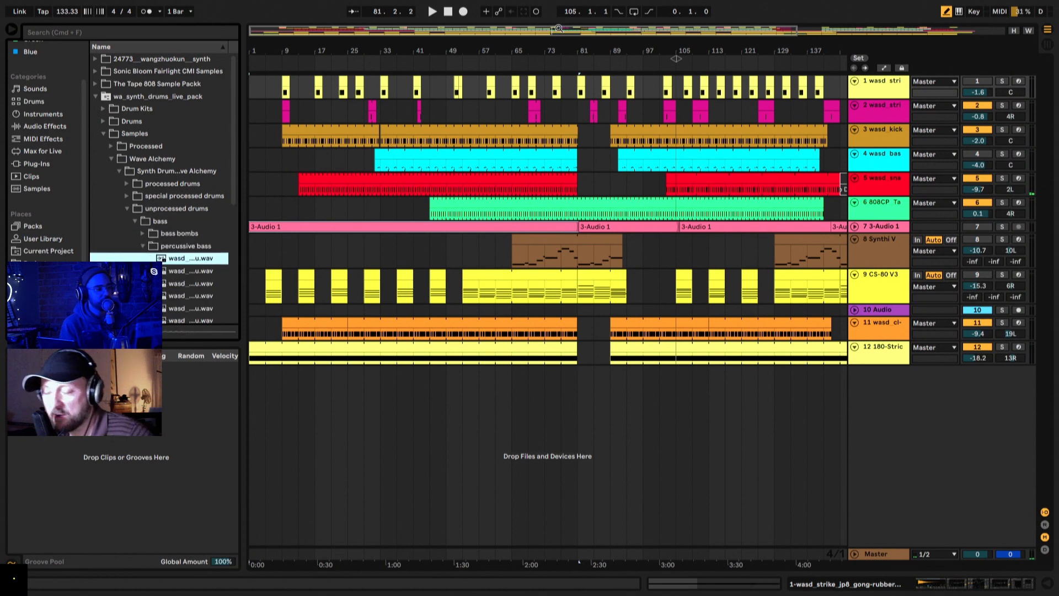
# Step: Solo track 1 wasd_strike, launch its first clip in the Session View and stop playback after a short listen
pyautogui.press('Tab')
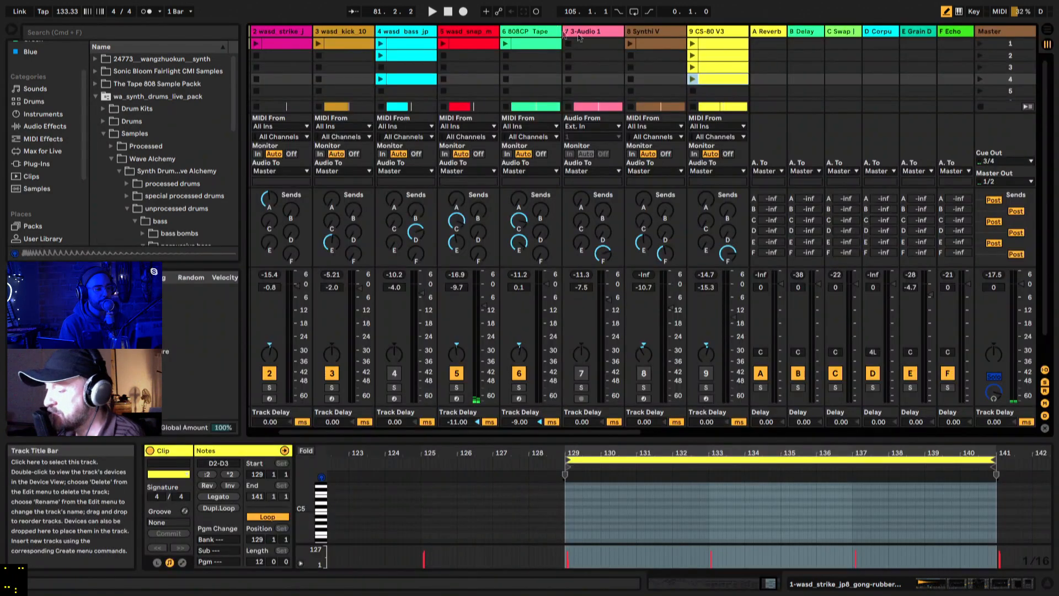
pyautogui.press('Tab')
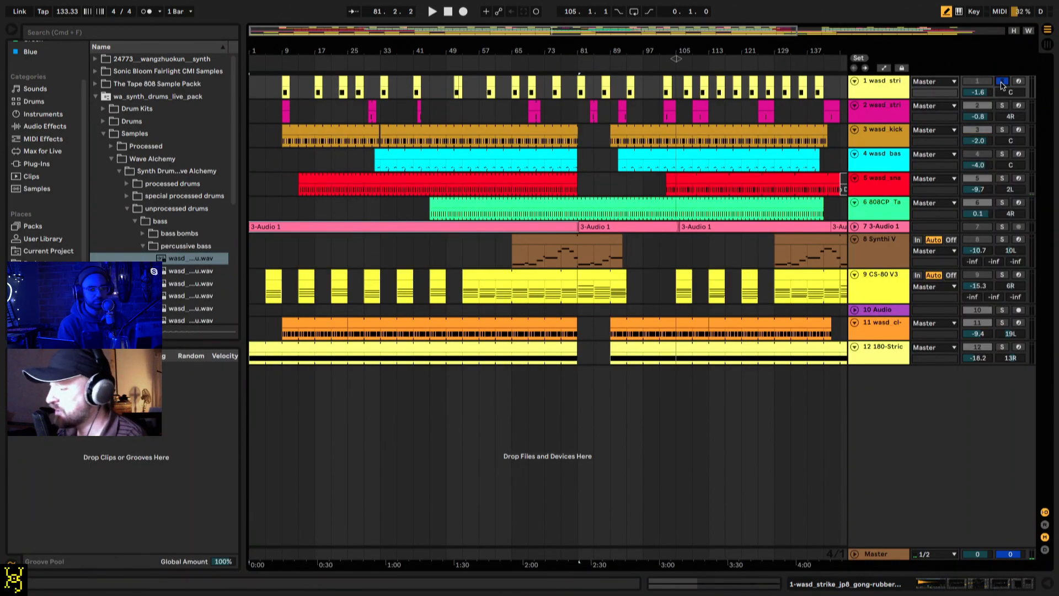
pyautogui.press('Tab')
pyautogui.hscroll(-3, 326, 80)
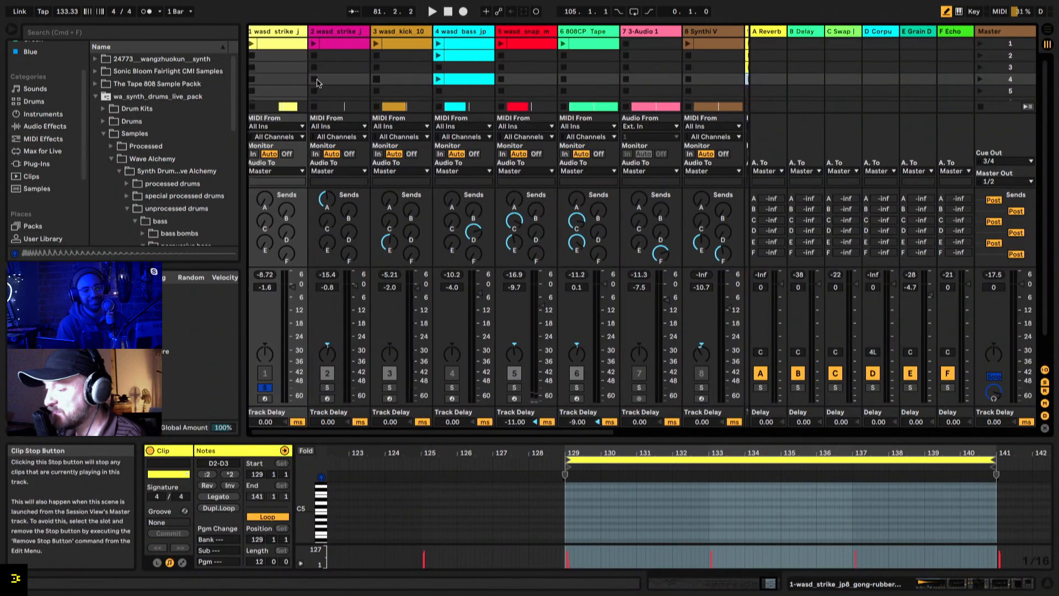
pyautogui.press('space')
pyautogui.press('space')
pyautogui.click(254, 44)
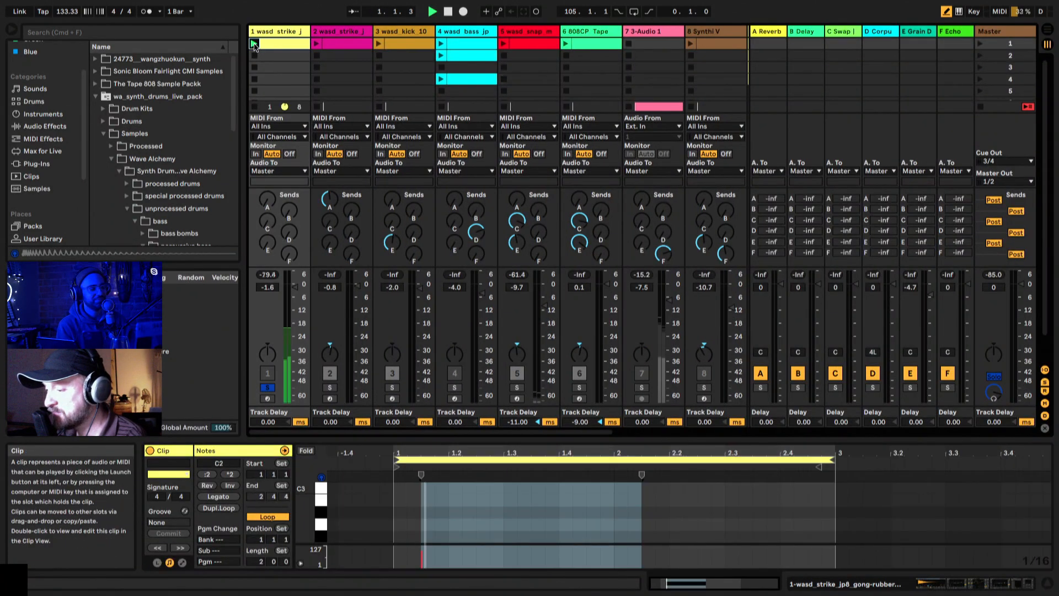
pyautogui.press('space')
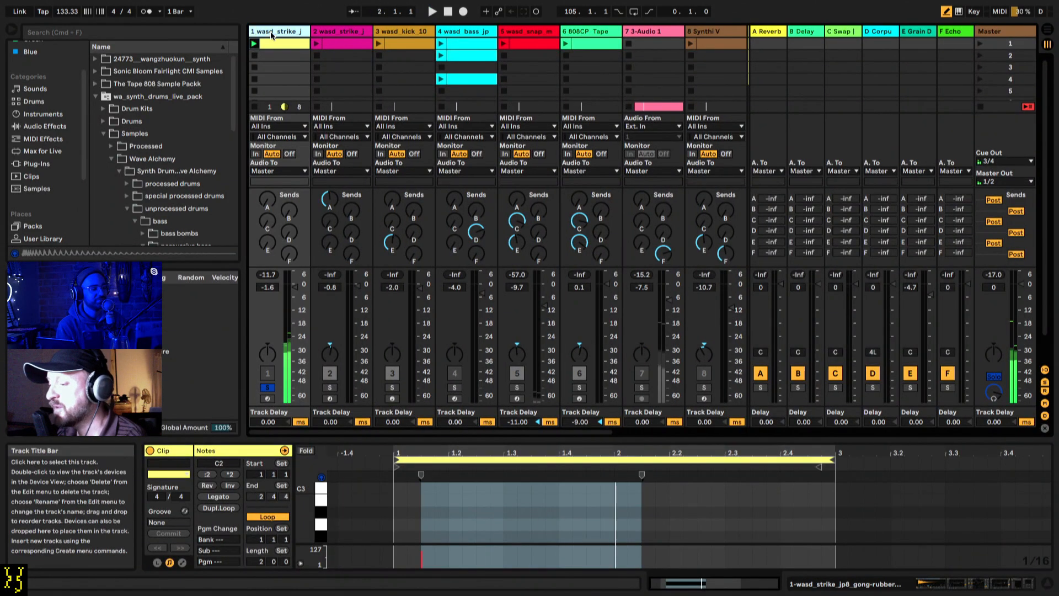
# Step: Open track 1's device chain, turn off the Diffused Long Cascades delay and replay the soloed clip without it
pyautogui.doubleClick(269, 31)
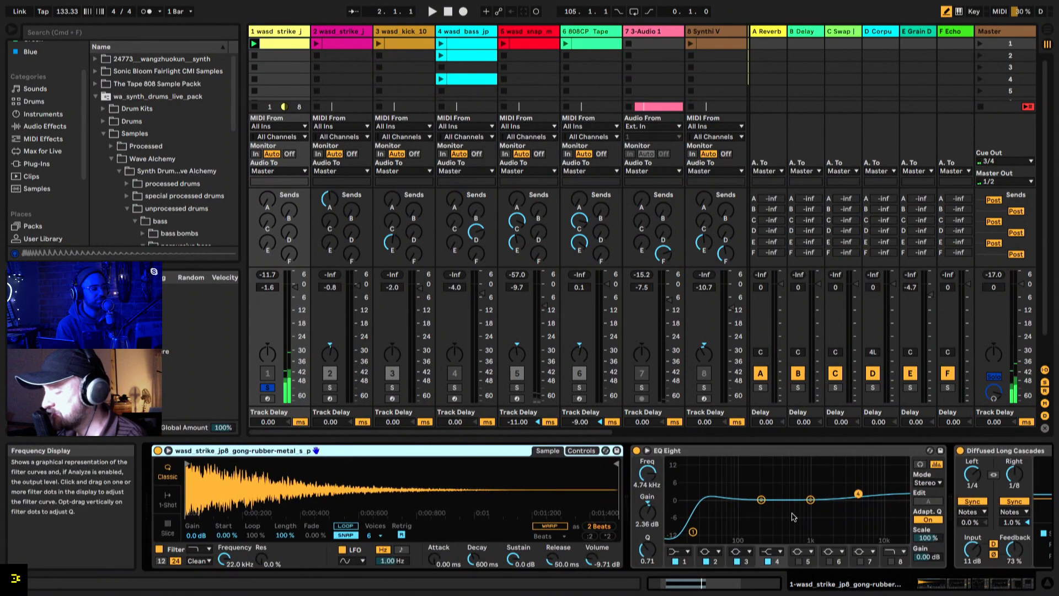
pyautogui.click(961, 451)
pyautogui.press('space')
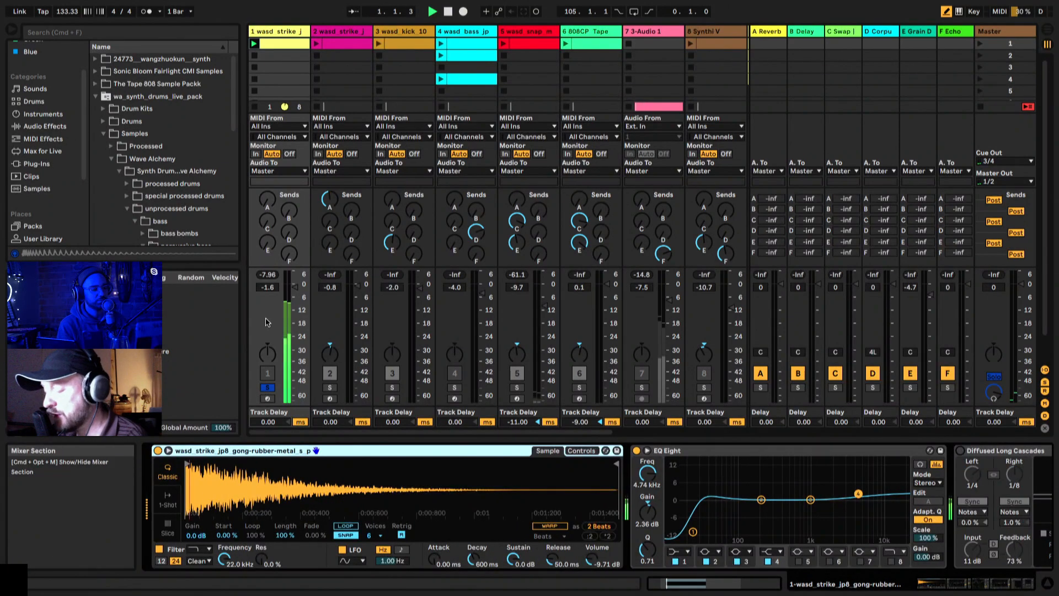
pyautogui.press('space')
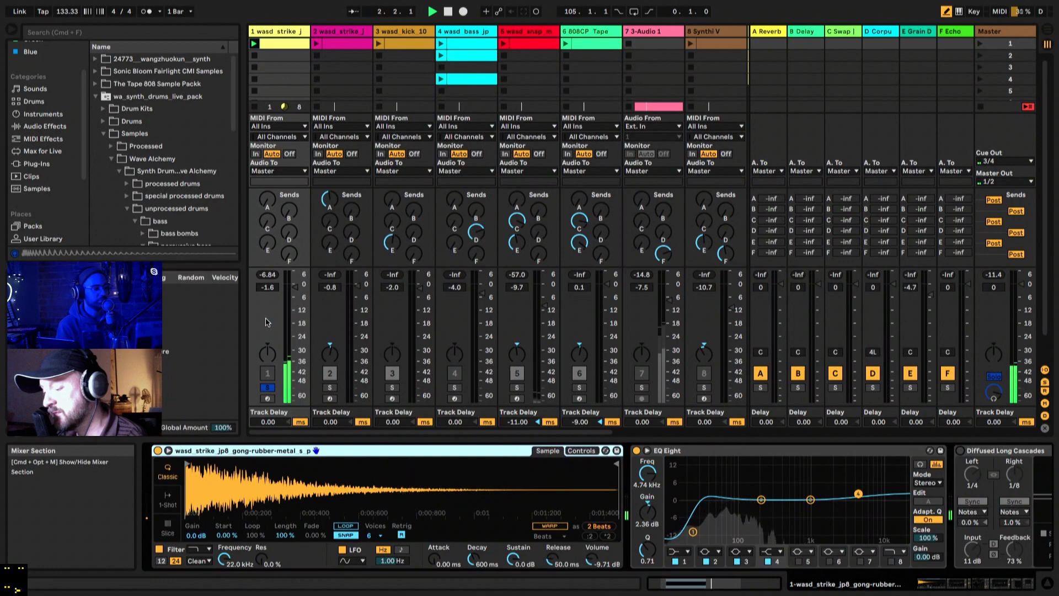
pyautogui.press('space')
pyautogui.press('space')
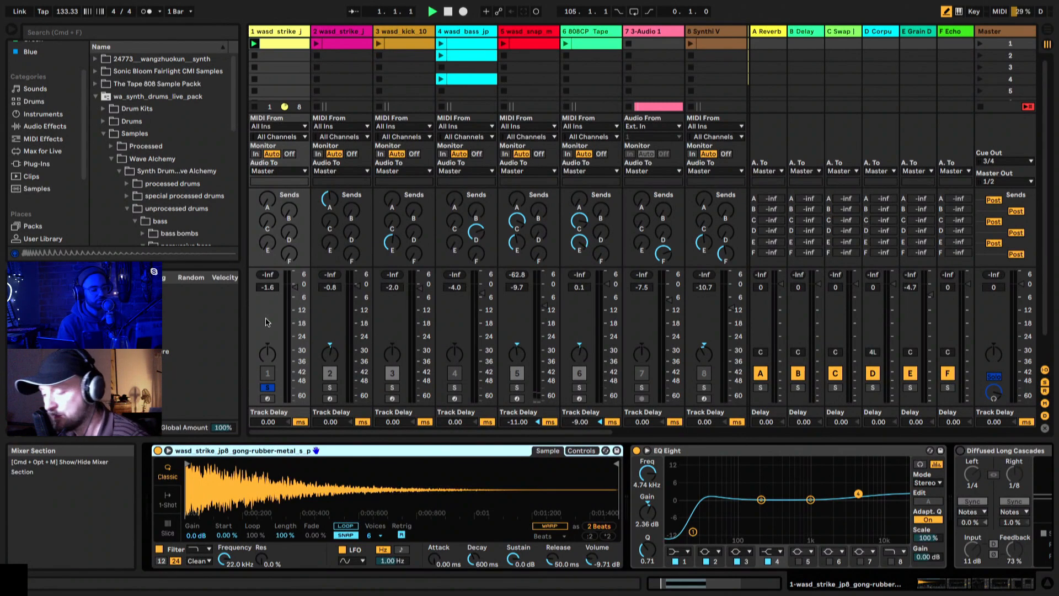
# Step: Turn track 1's Diffused Long Cascades delay back on and replay the soloed clip with it
pyautogui.press('space')
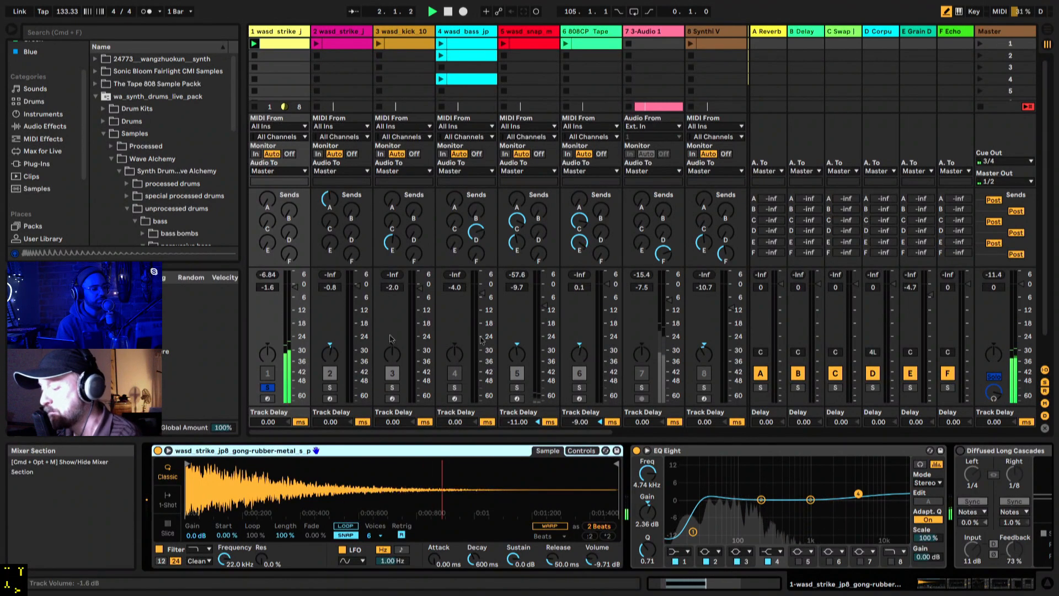
pyautogui.click(961, 451)
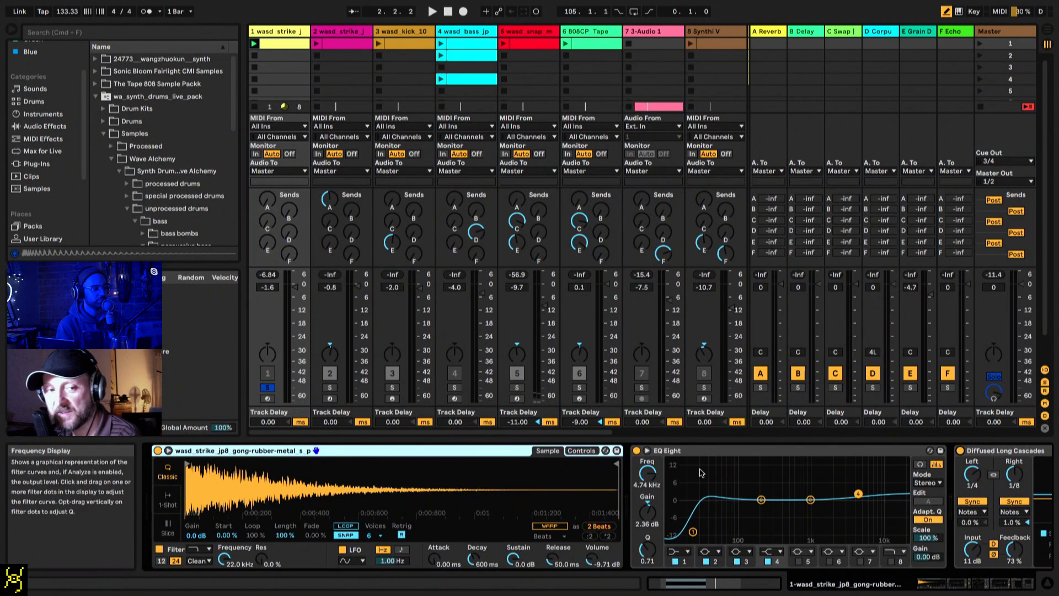
pyautogui.press('space')
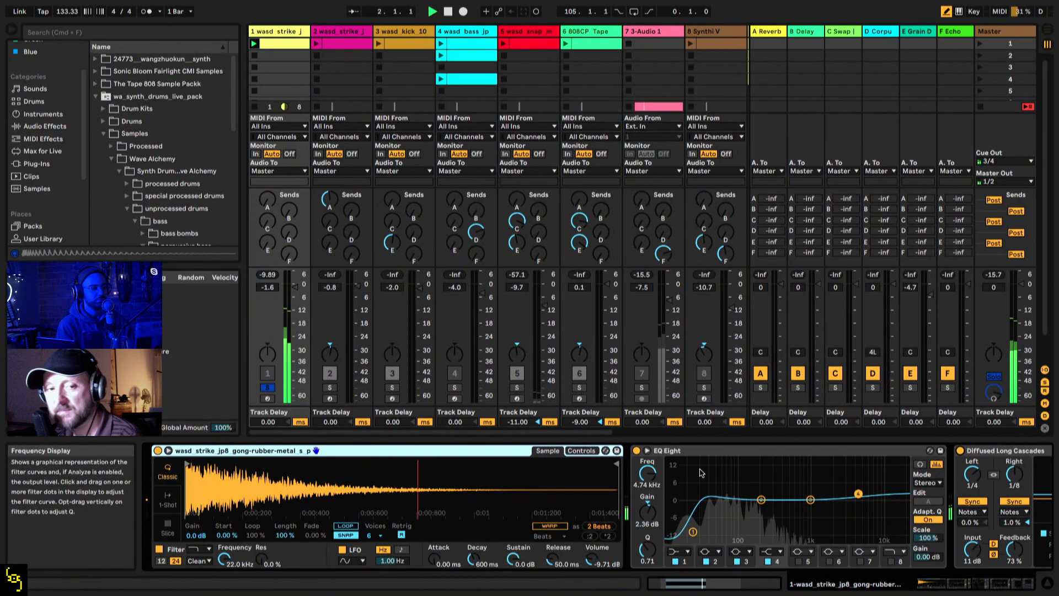
pyautogui.press('space')
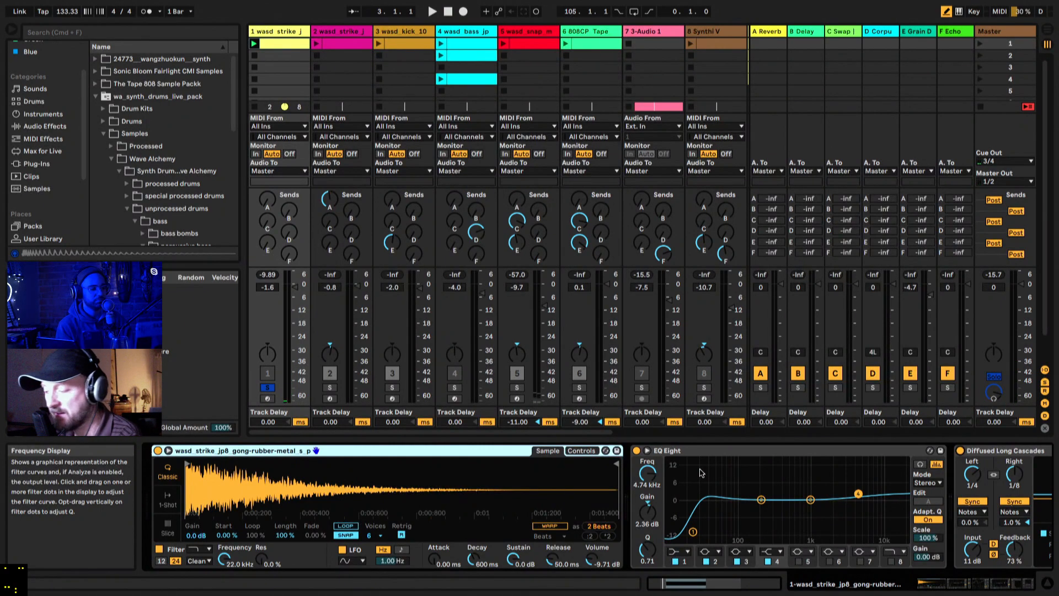
# Step: Examine the Diffused Long Cascades device's Echo and Modulation pages, including its filter and modulation settings
pyautogui.hscroll(10, 736, 489)
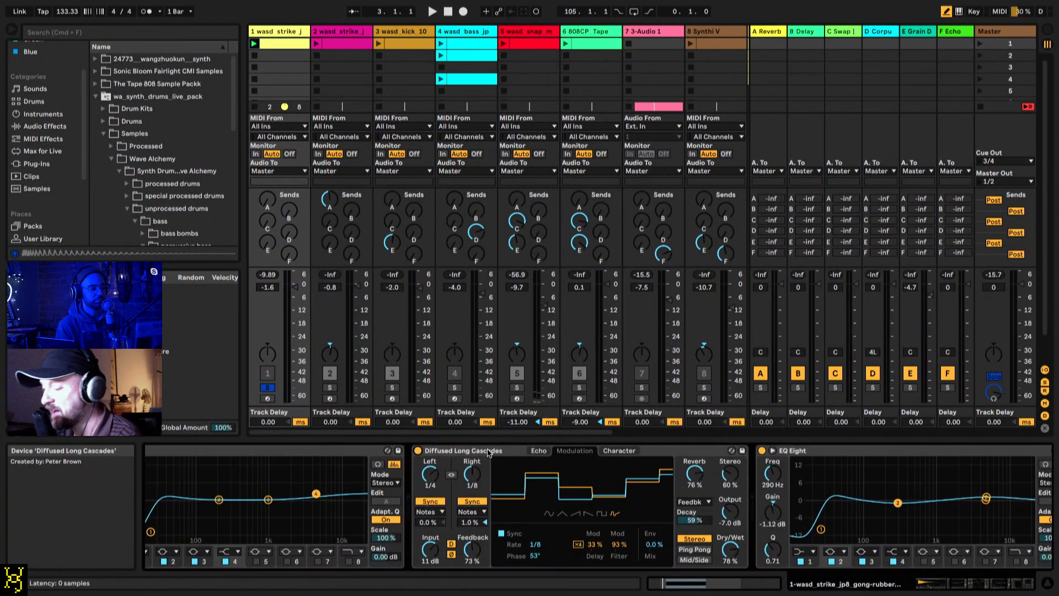
pyautogui.click(488, 451)
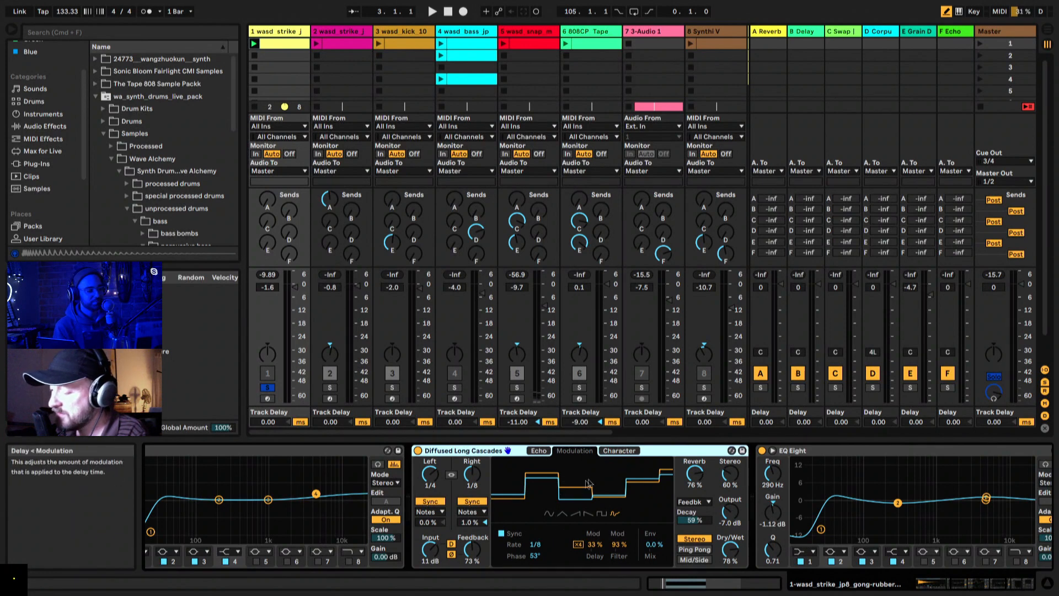
pyautogui.click(538, 450)
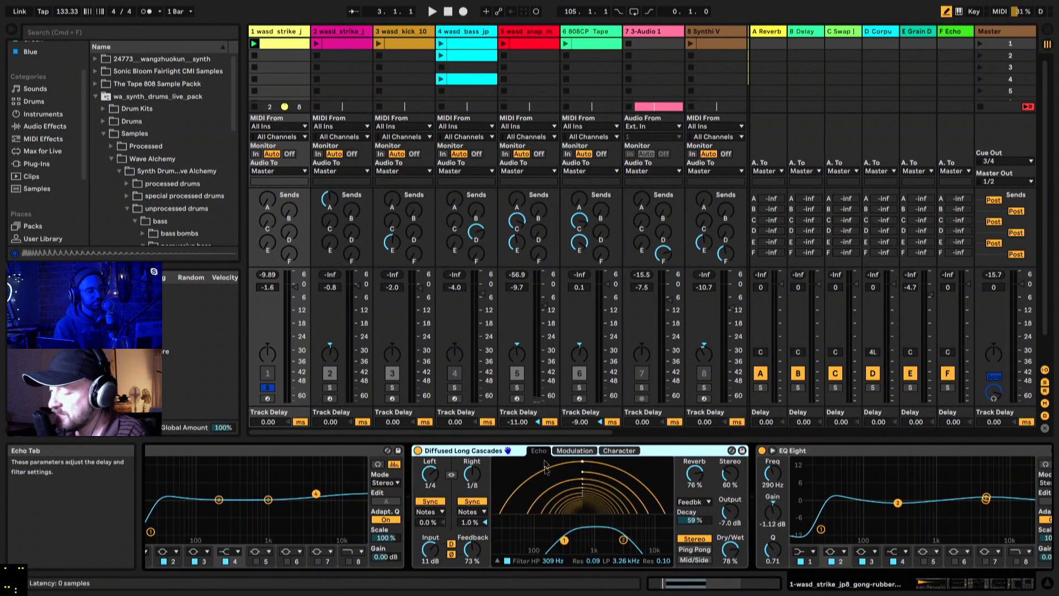
pyautogui.click(575, 450)
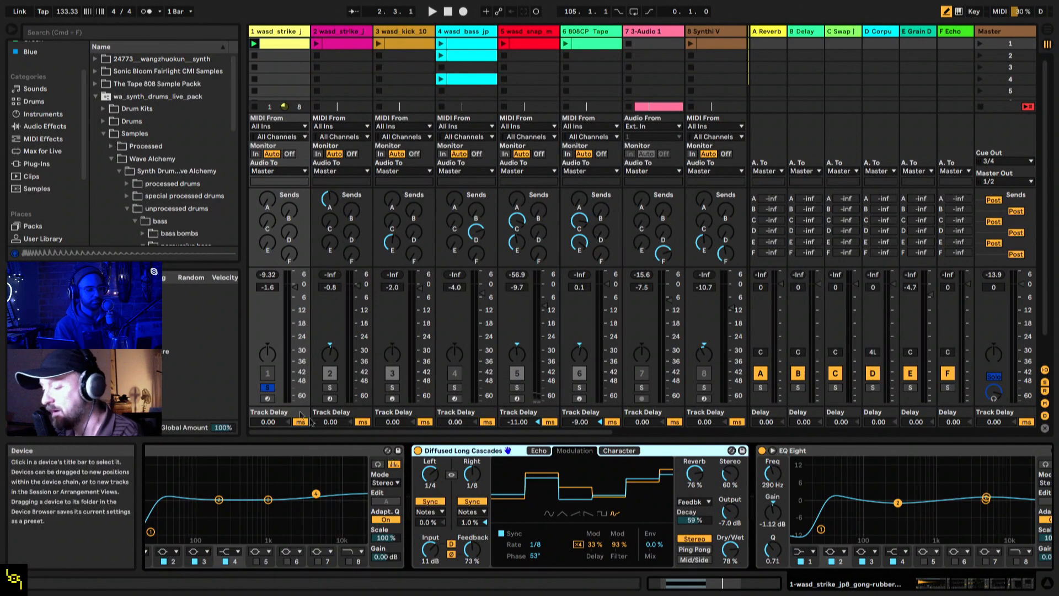
# Step: Unsolo track 1, select track 2 wasd_strike and show the area around bar 9 in the Arrangement View
pyautogui.click(268, 387)
pyautogui.click(333, 57)
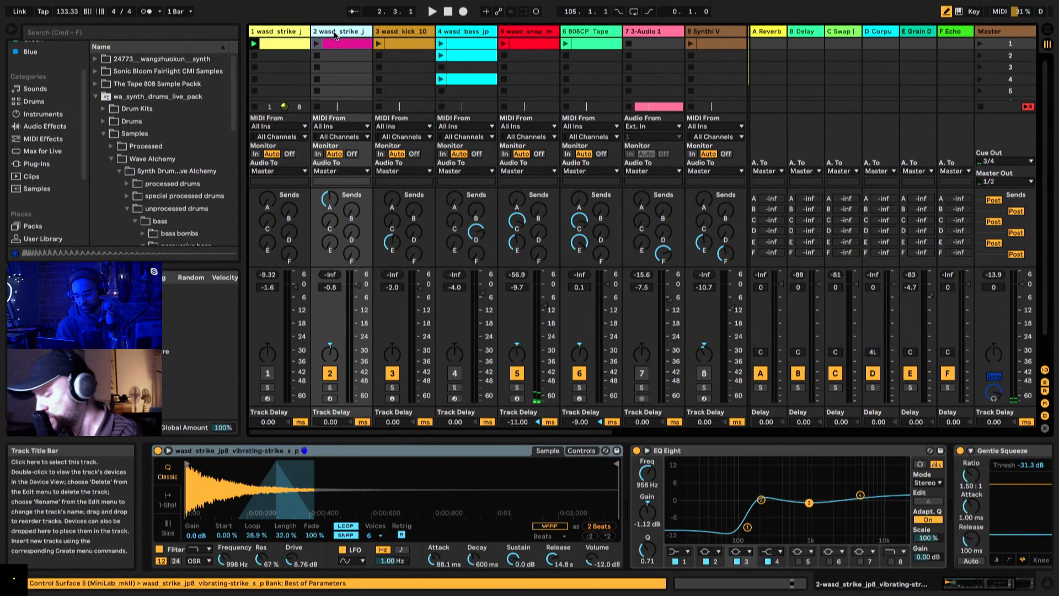
pyautogui.press('Tab')
pyautogui.moveTo(286, 52); pyautogui.dragTo(395, 44)
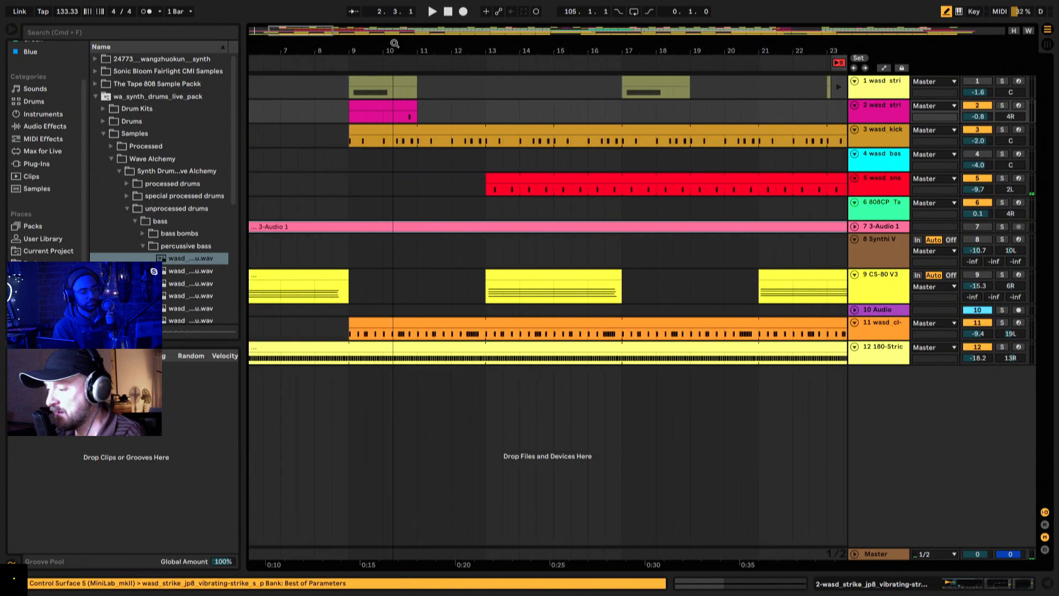
# Step: Solo track 2 wasd_strike and play its arrangement clip from just after bar 10
pyautogui.click(350, 106)
pyautogui.click(1003, 106)
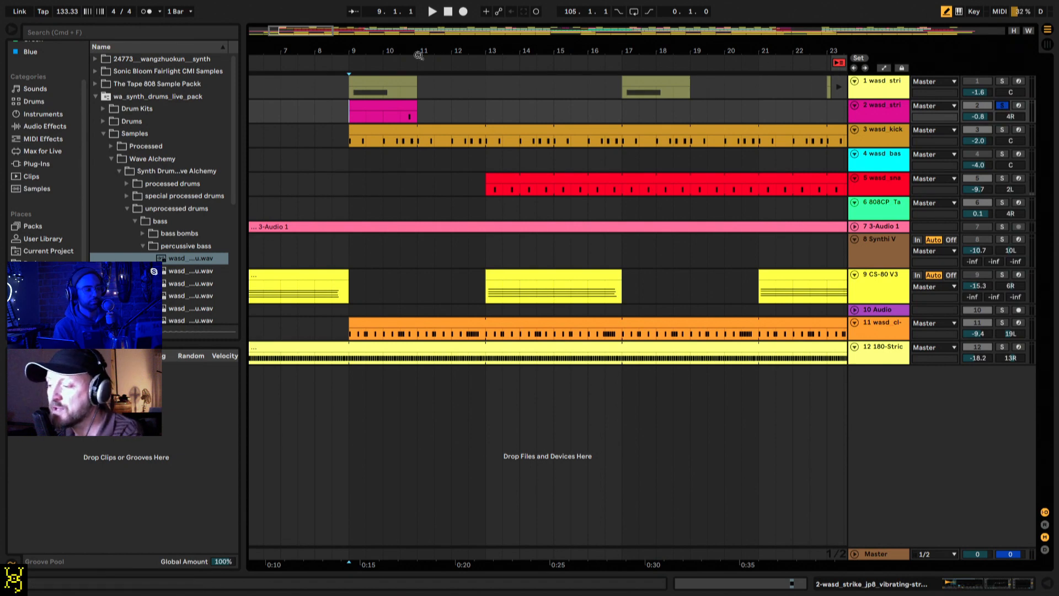
pyautogui.moveTo(419, 55); pyautogui.dragTo(420, 88)
pyautogui.click(381, 120)
pyautogui.press('space')
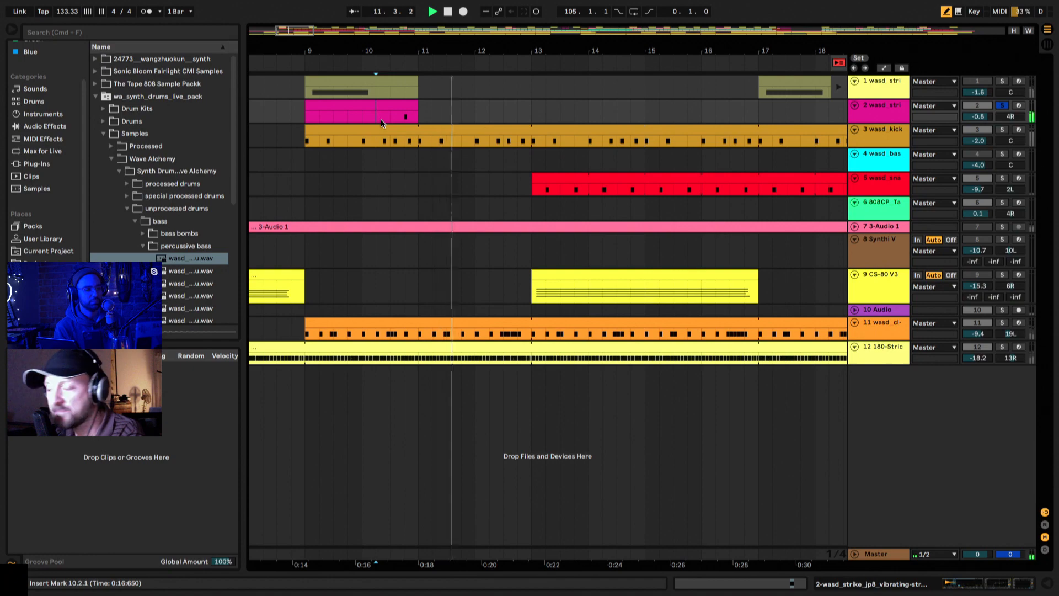
# Step: Open track 2's device chain, turn off the sample loop in Simpler and play the clip without it
pyautogui.doubleClick(881, 110)
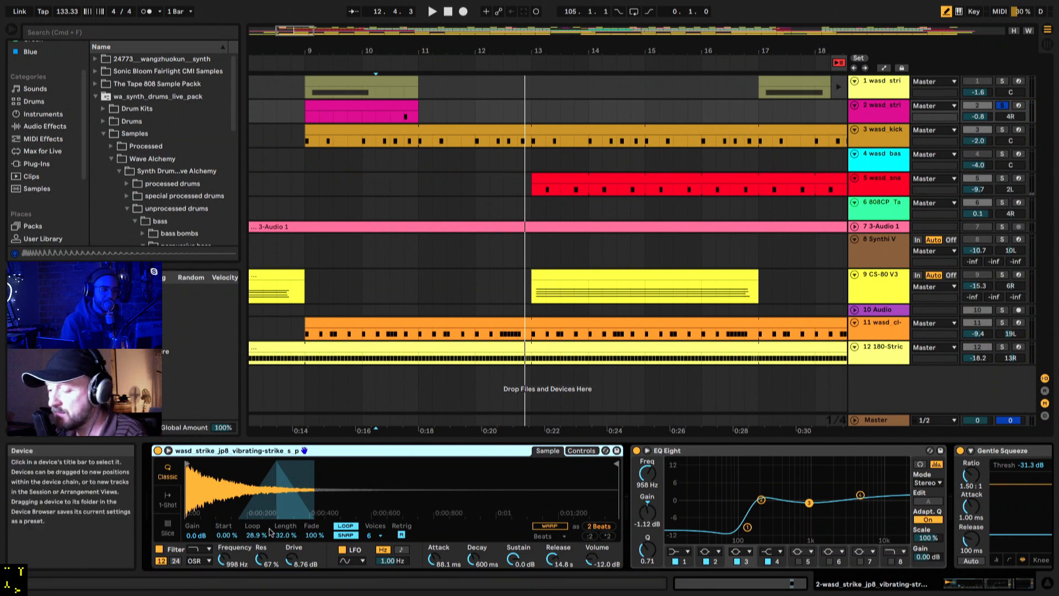
pyautogui.click(344, 527)
pyautogui.press('space')
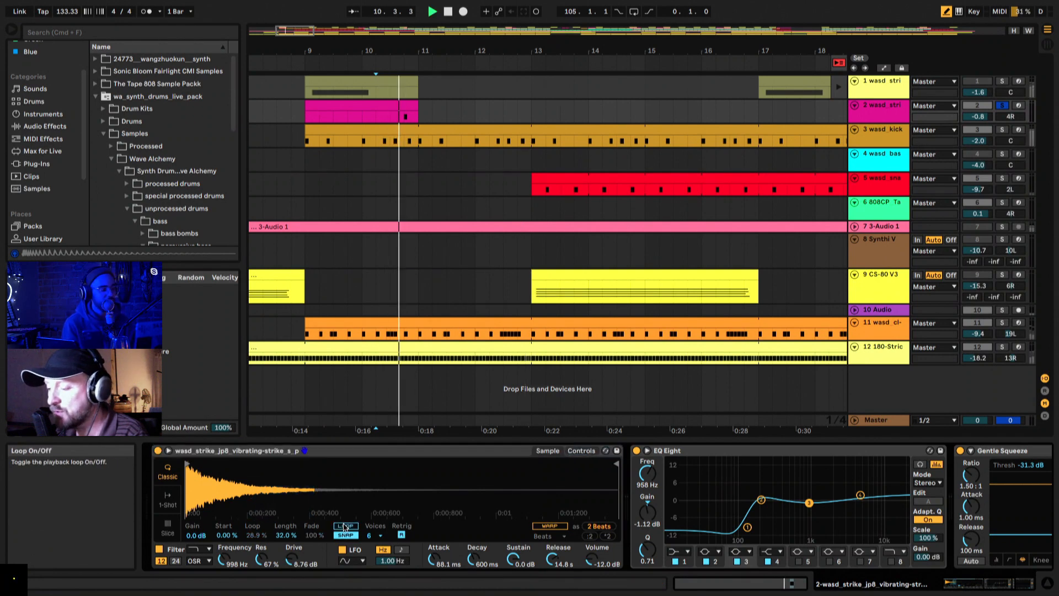
pyautogui.press('space')
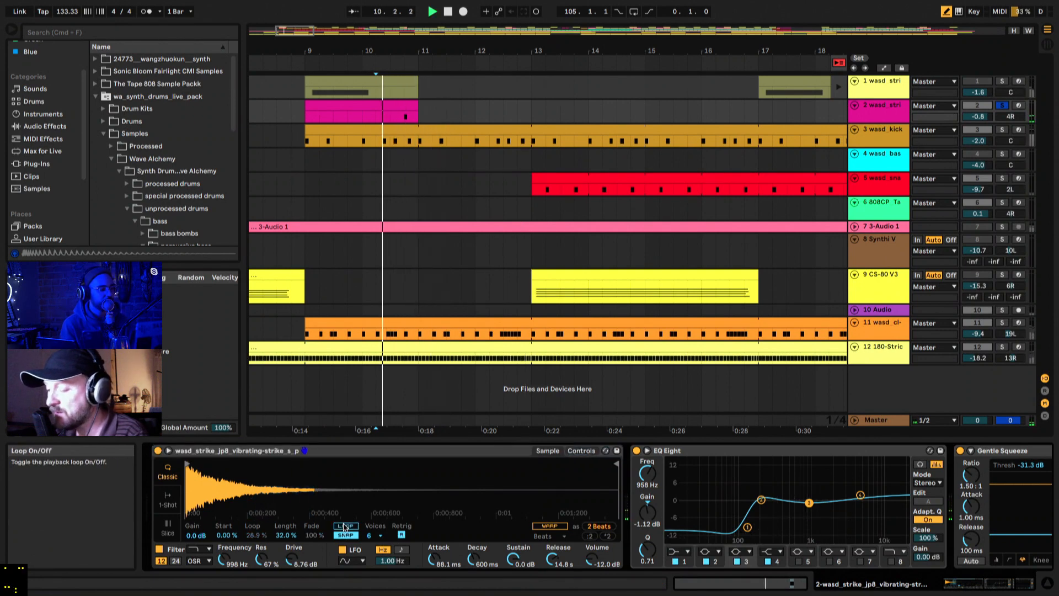
# Step: Turn the sample loop back on, set its fade to 58.6 % and listen to the change
pyautogui.click(345, 526)
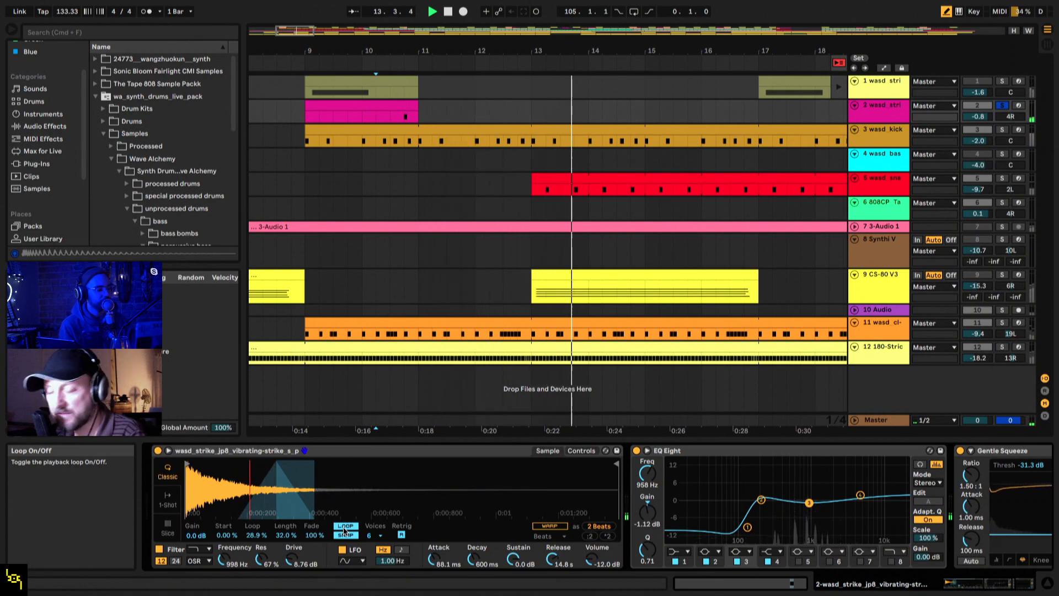
pyautogui.moveTo(312, 535)
pyautogui.mouseDown()
pyautogui.moveTo(312, 590)
pyautogui.moveTo(312, 558)
pyautogui.mouseUp()
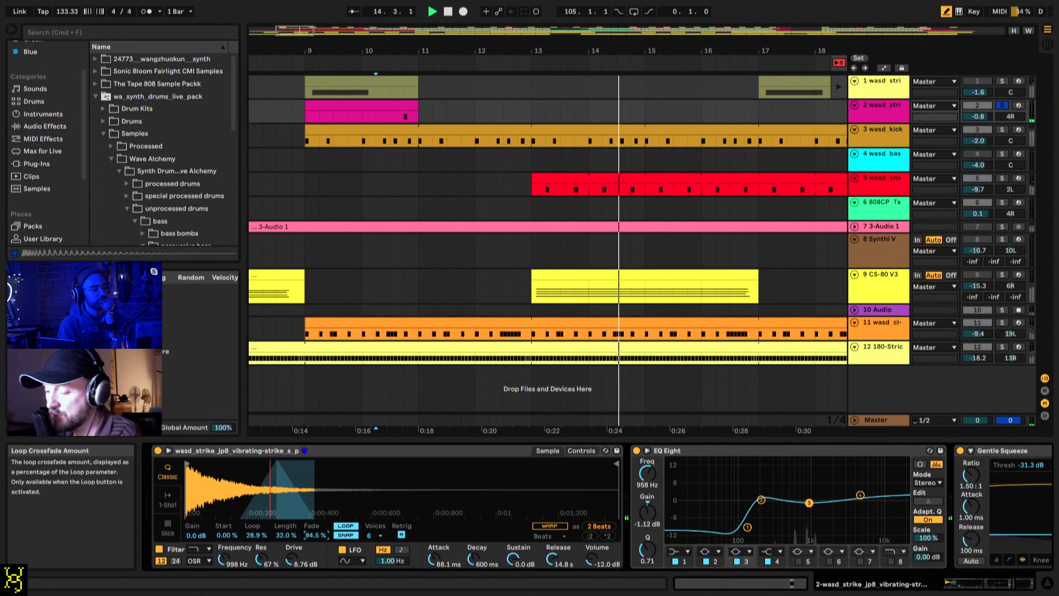
pyautogui.press('space')
pyautogui.press('space')
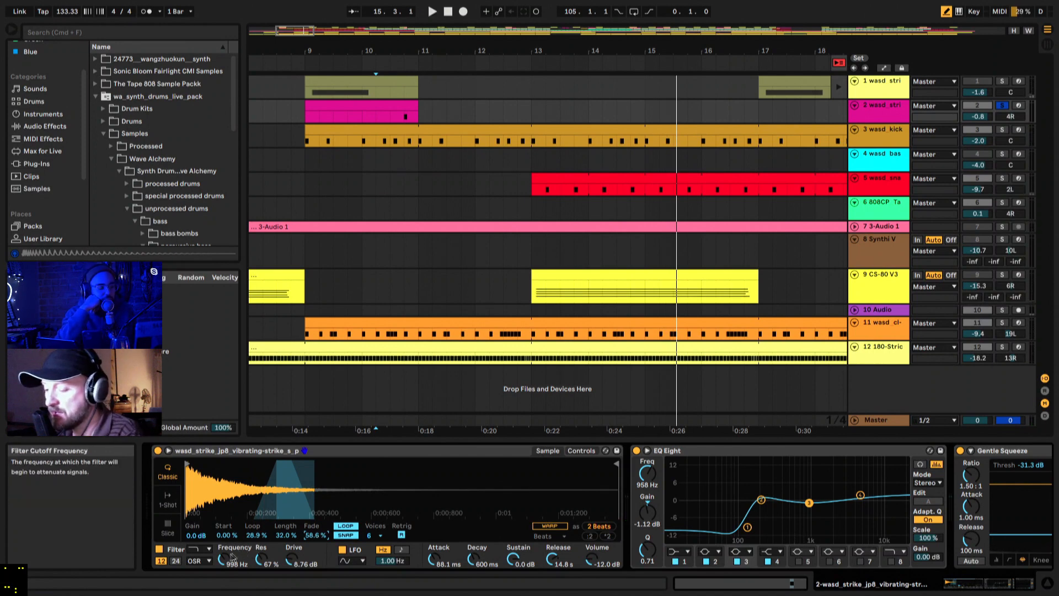
# Step: Bypass the Simpler filter on track 2, listen to the clip unfiltered and turn the filter back on
pyautogui.click(160, 549)
pyautogui.press('space')
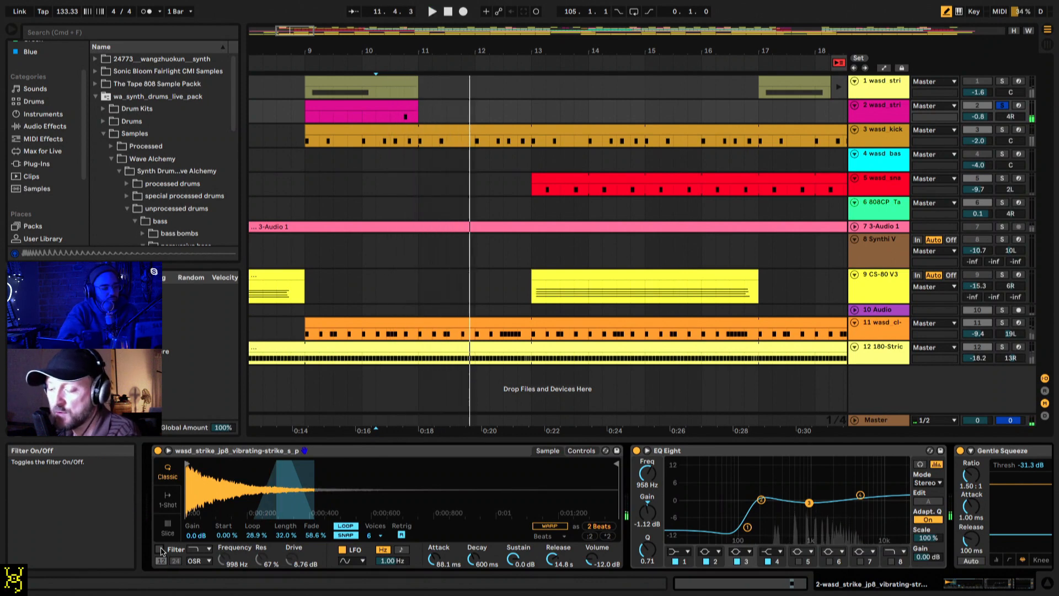
pyautogui.click(160, 549)
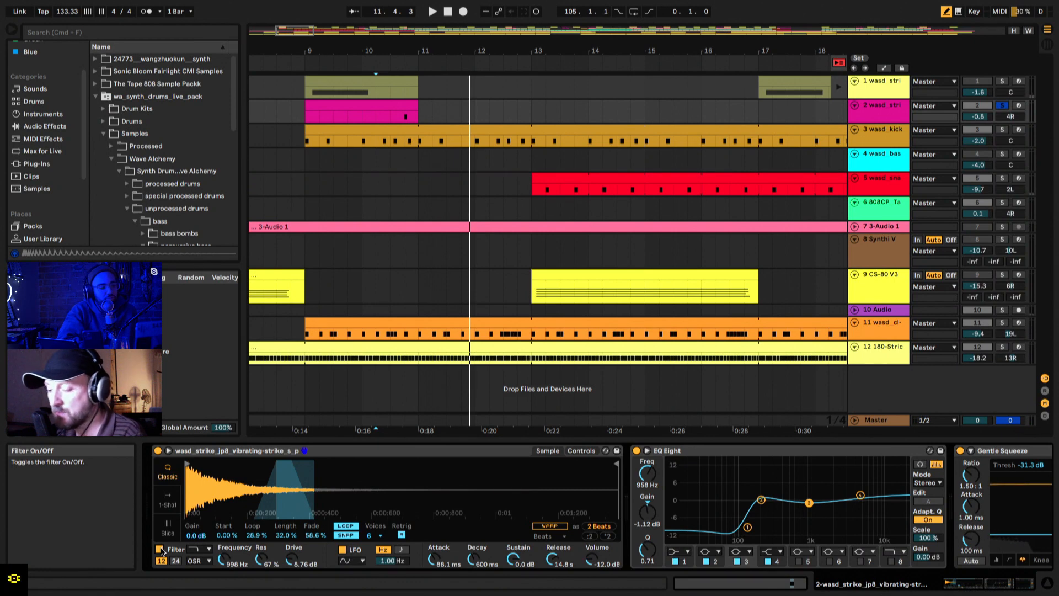
# Step: Examine Simpler's filter envelope and frequency curve on the Controls page, and play the clip again
pyautogui.click(582, 450)
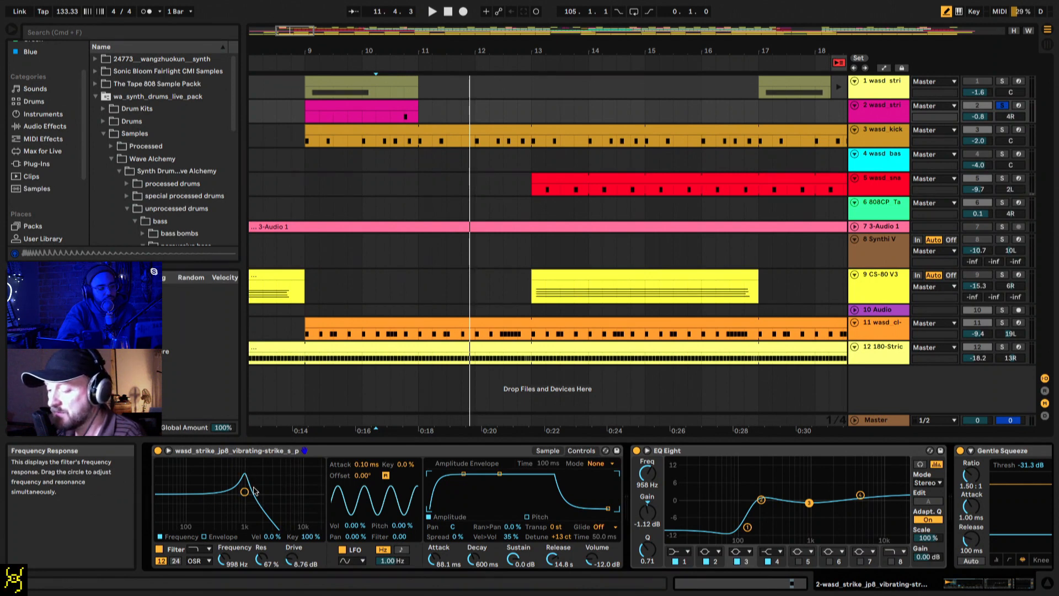
pyautogui.click(204, 537)
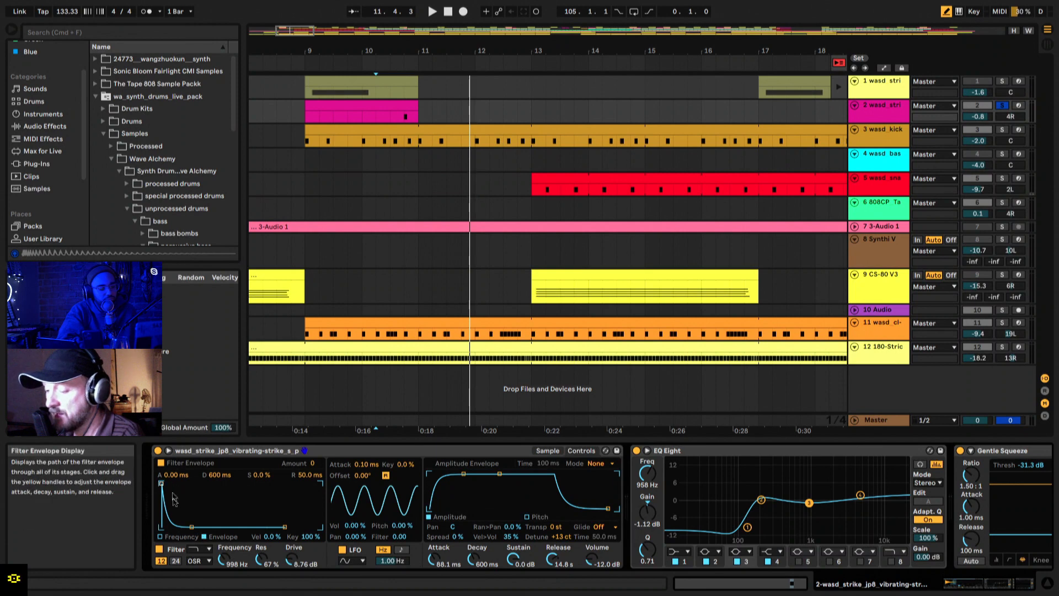
pyautogui.click(161, 537)
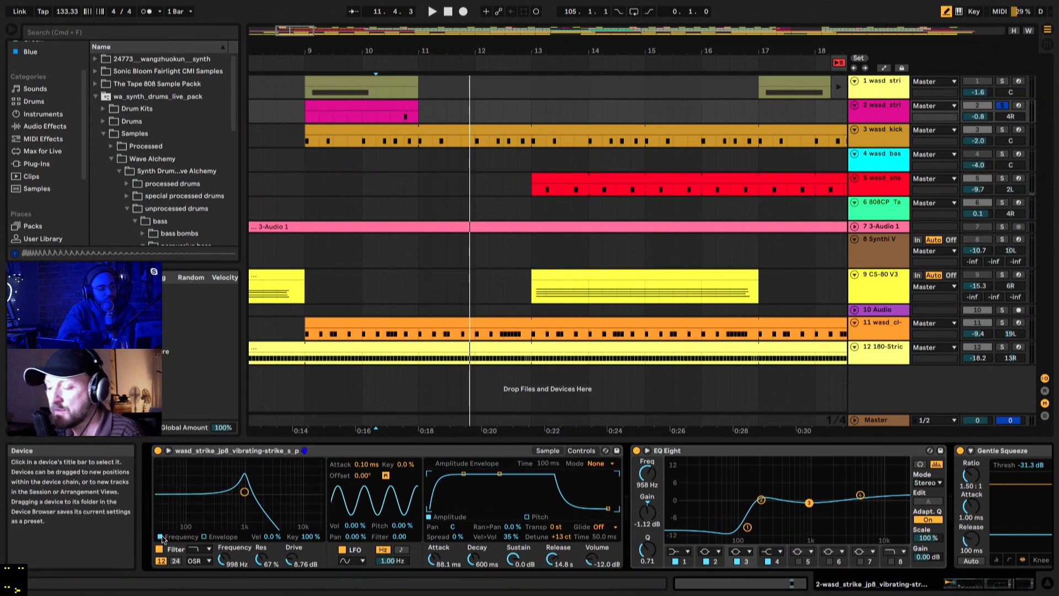
pyautogui.press('space')
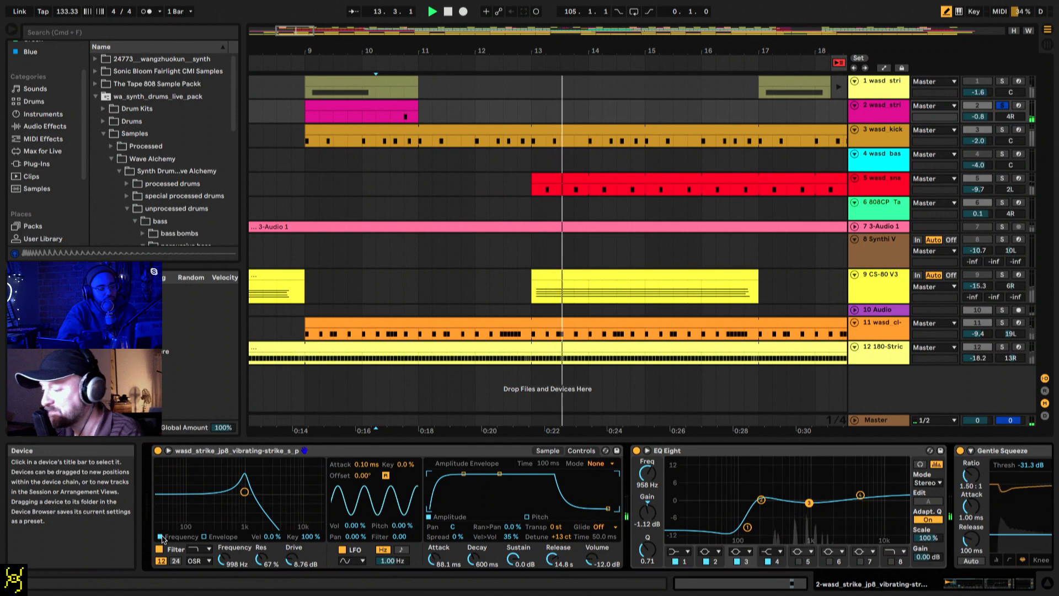
pyautogui.press('space')
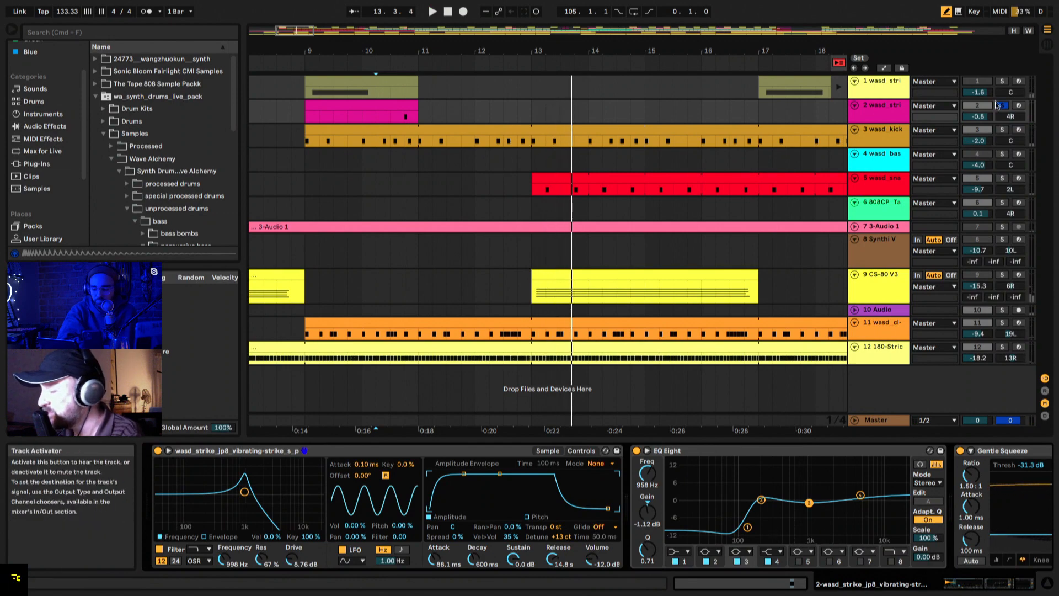
# Step: Switch the solo to track 3 wasd_kick, show its devices and play it from bar 9
pyautogui.click(882, 137)
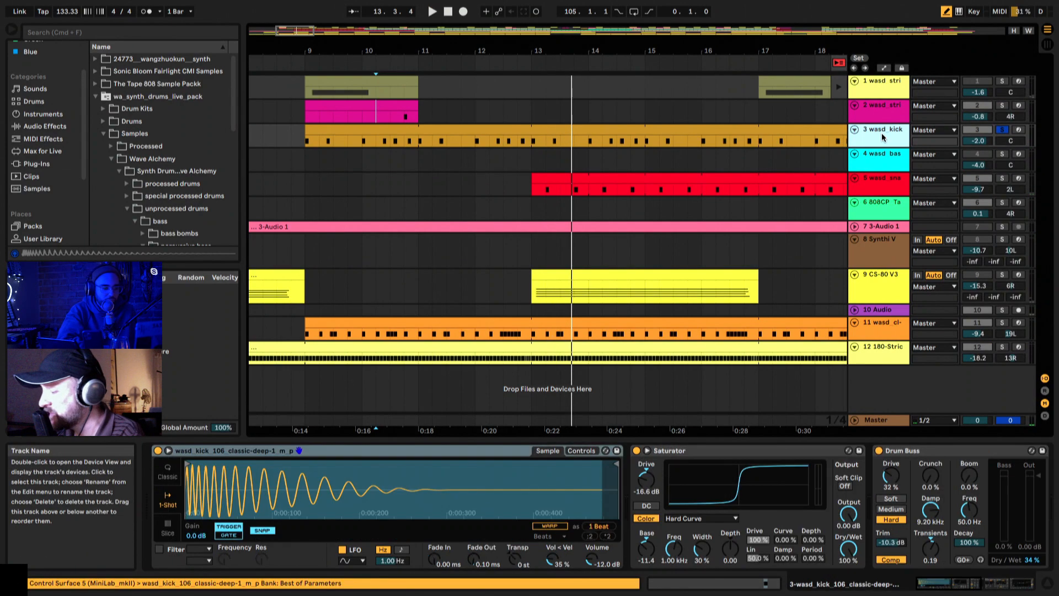
pyautogui.click(305, 142)
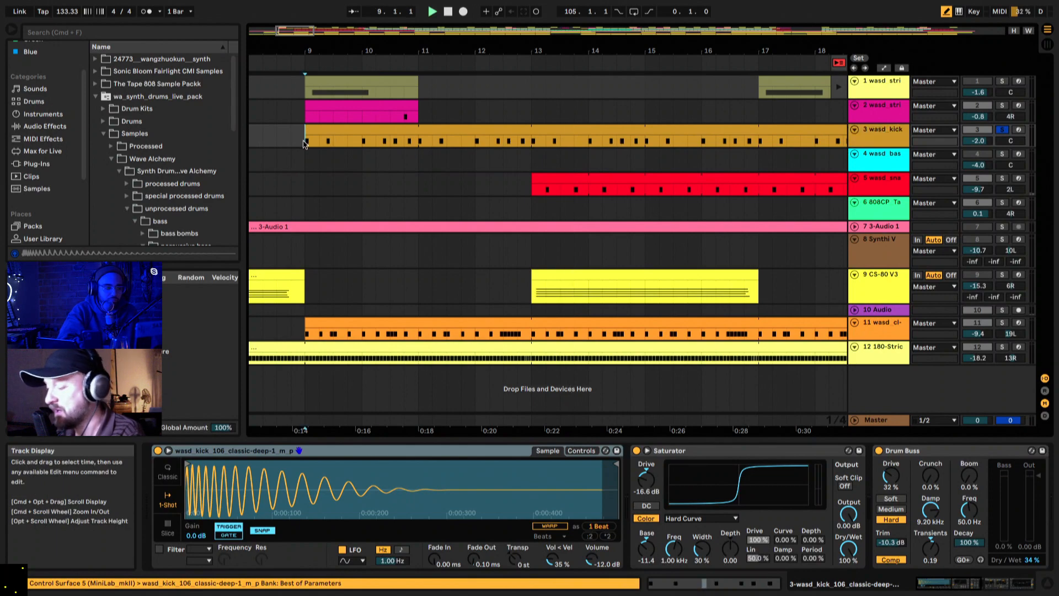
pyautogui.press('space')
# Step: Group the kick track's effects, from Saturator through EQ Eight, into an Audio Effect Rack
pyautogui.hscroll(10, 516, 492)
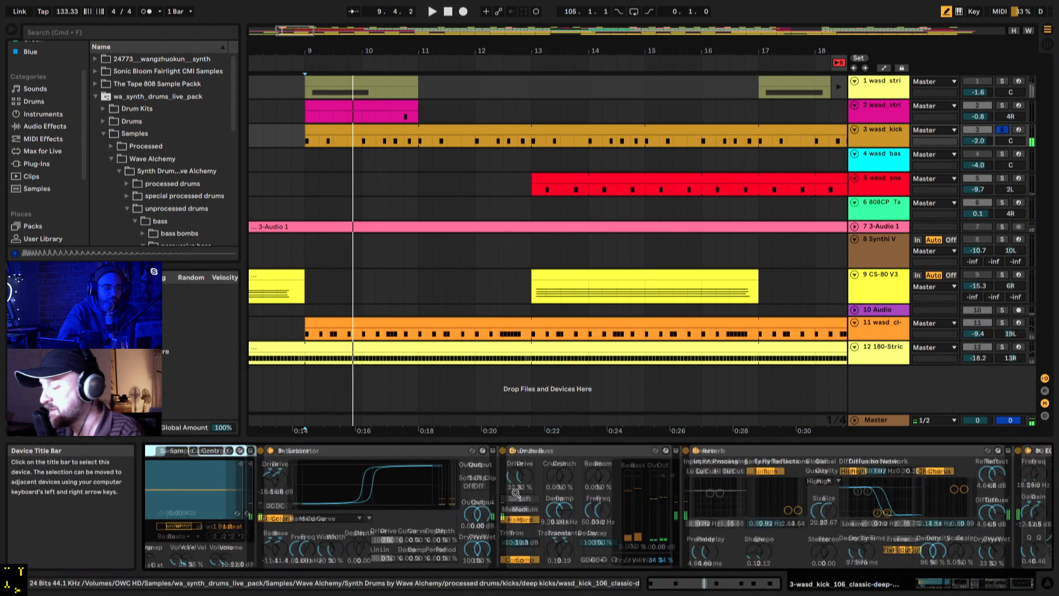
pyautogui.hscroll(-10, 516, 493)
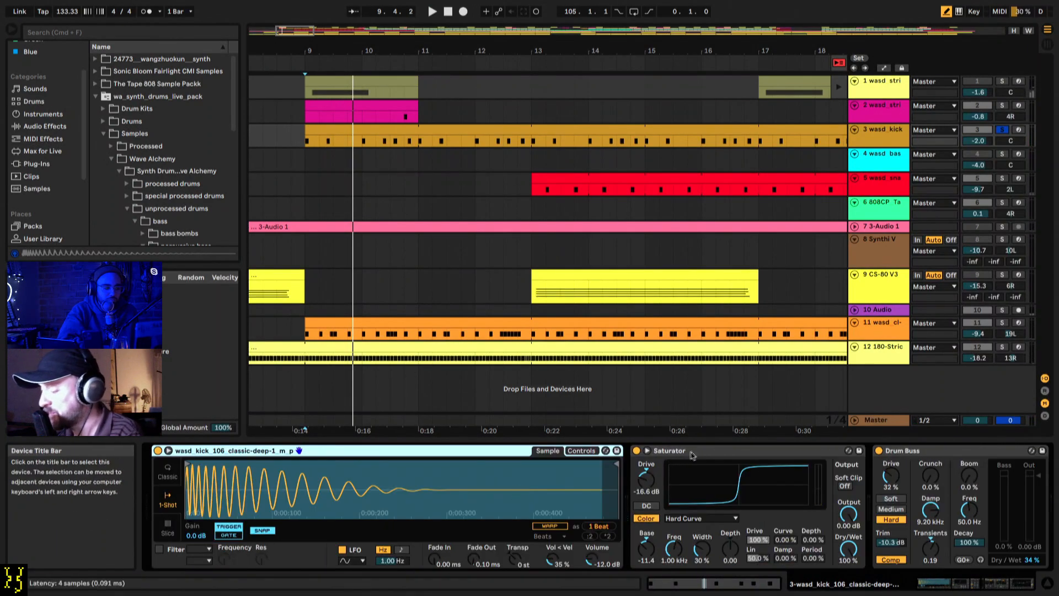
pyautogui.hscroll(10, 692, 455)
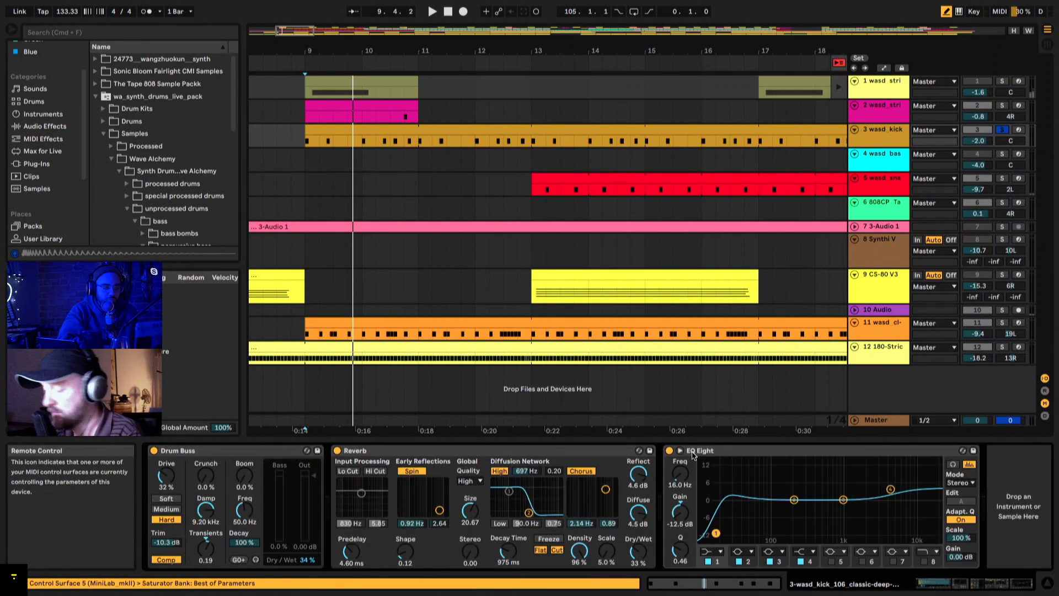
pyautogui.click(893, 444)
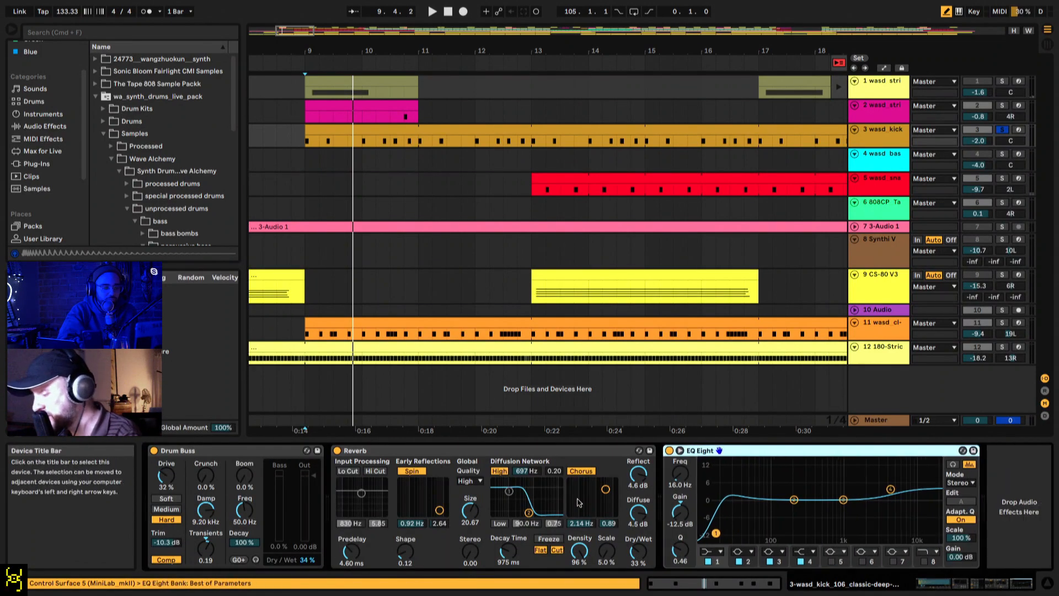
pyautogui.hscroll(-10, 684, 450)
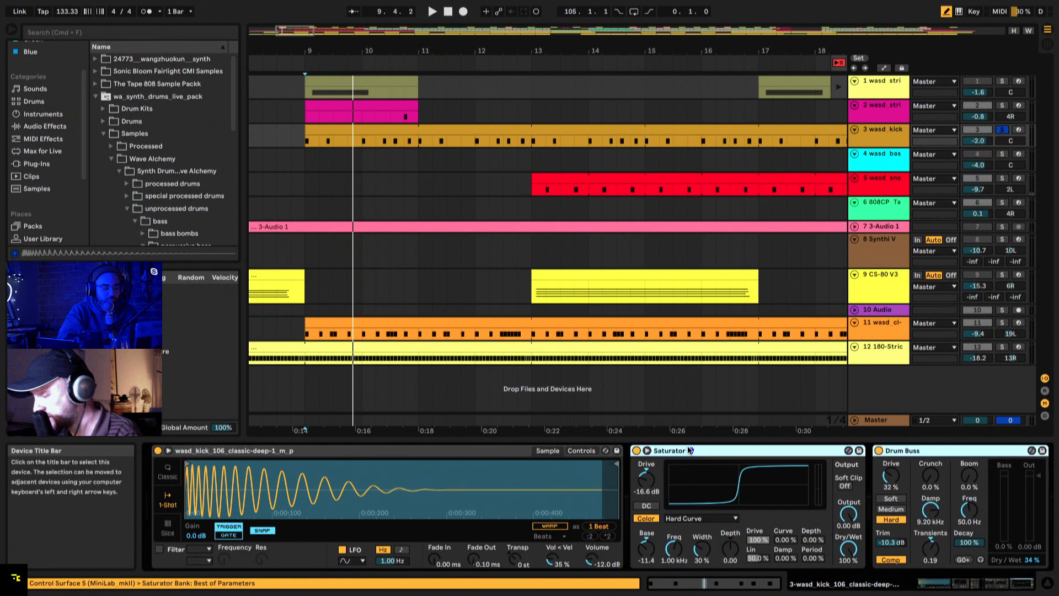
pyautogui.keyDown('shift'); pyautogui.click(687, 450); pyautogui.keyUp('shift')
pyautogui.hotkey('ctrl', 'g')
# Step: Deactivate the kick's new effect rack and play the soloed kick without its effects
pyautogui.click(636, 453)
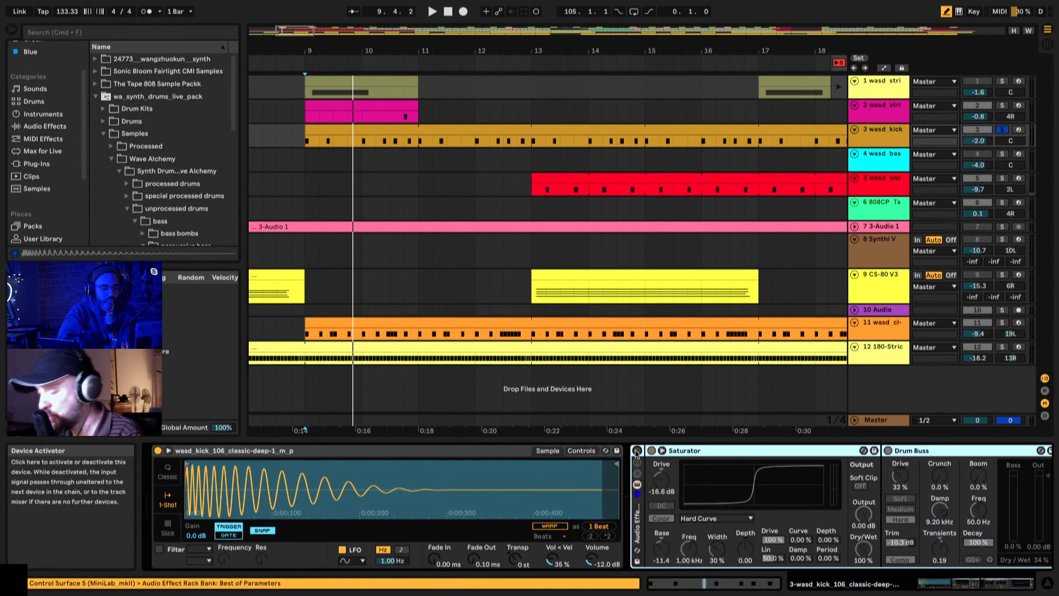
pyautogui.press('space')
pyautogui.press('space')
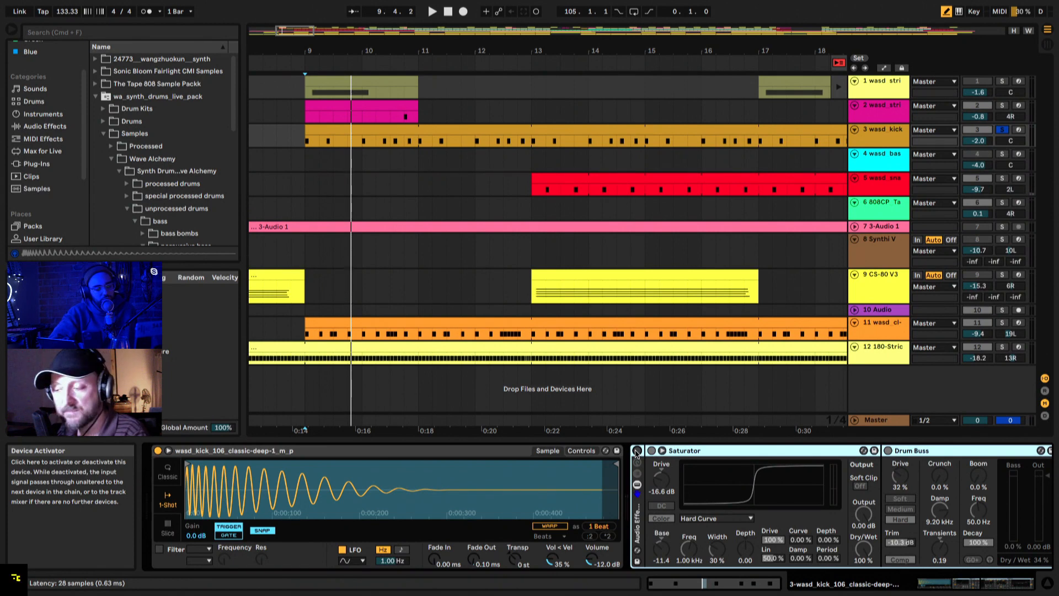
# Step: Browse the Max for Live instruments and locate the DS Kick device
pyautogui.click(42, 151)
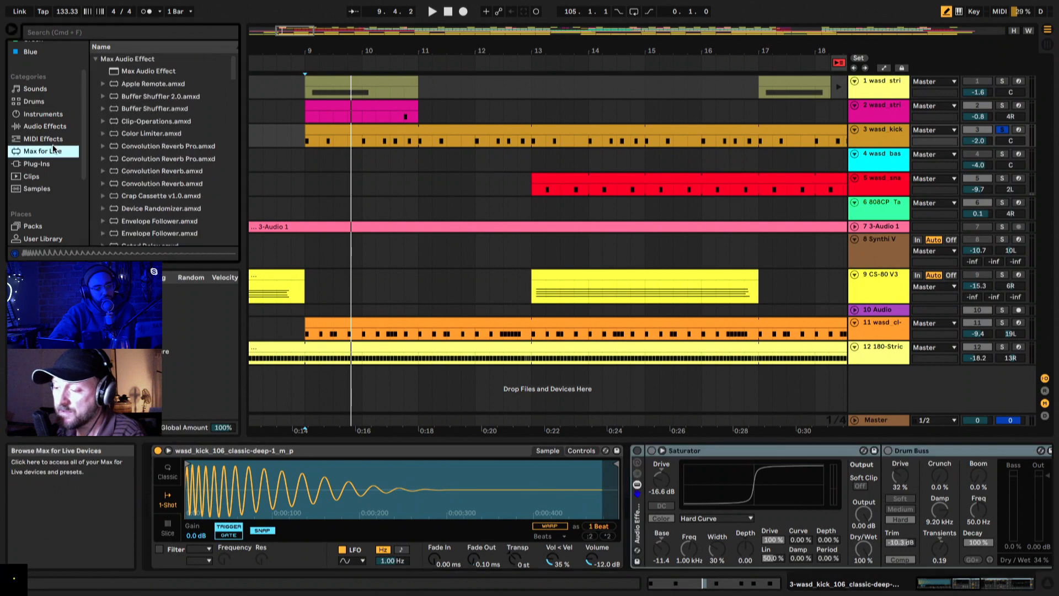
pyautogui.scroll(-5, 140, 163)
pyautogui.scroll(10, 140, 163)
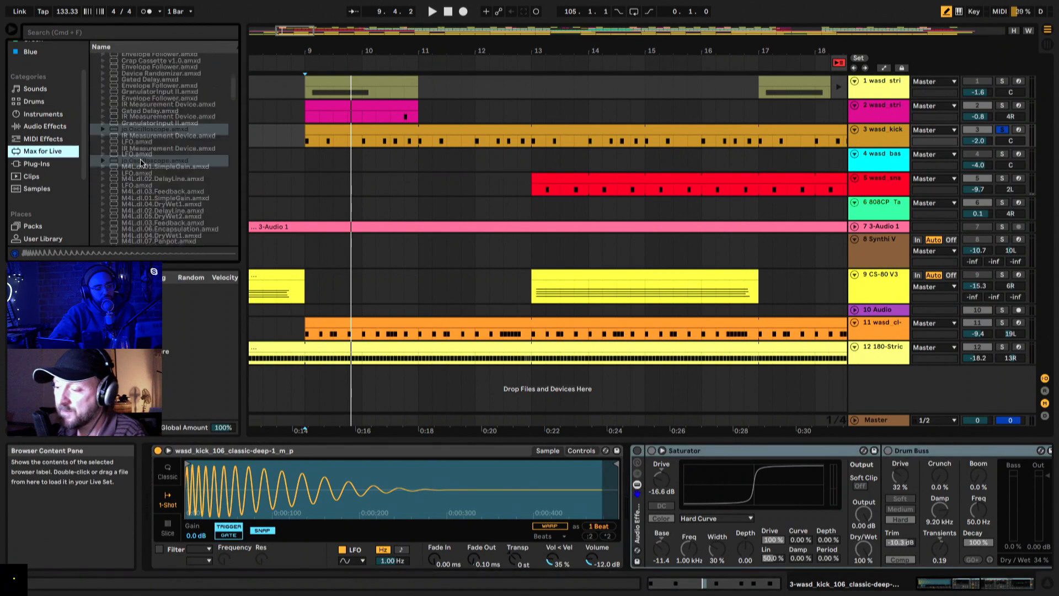
pyautogui.click(96, 59)
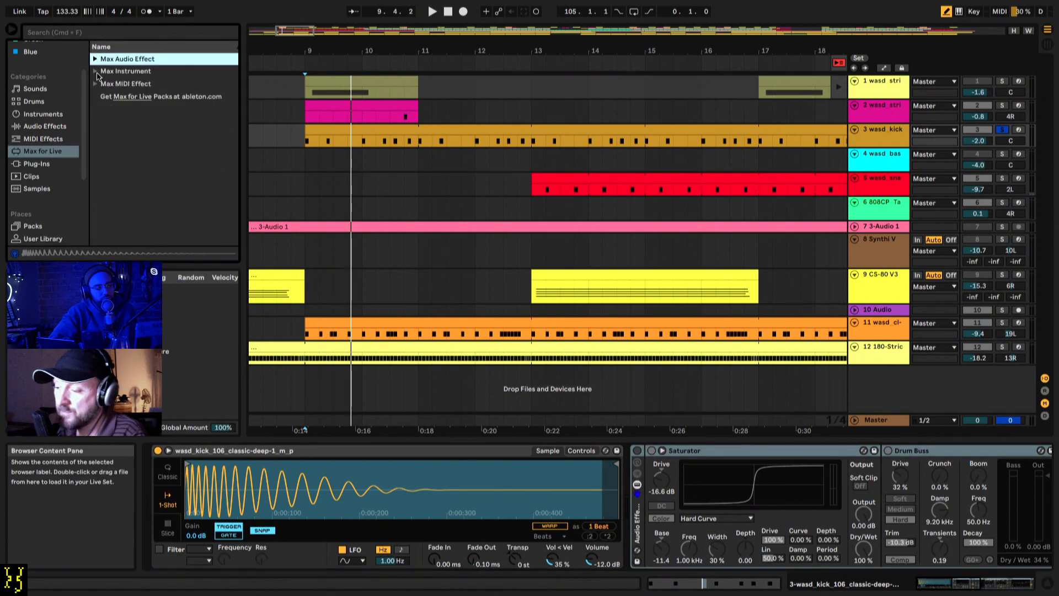
pyautogui.click(96, 72)
pyautogui.scroll(-5, 145, 181)
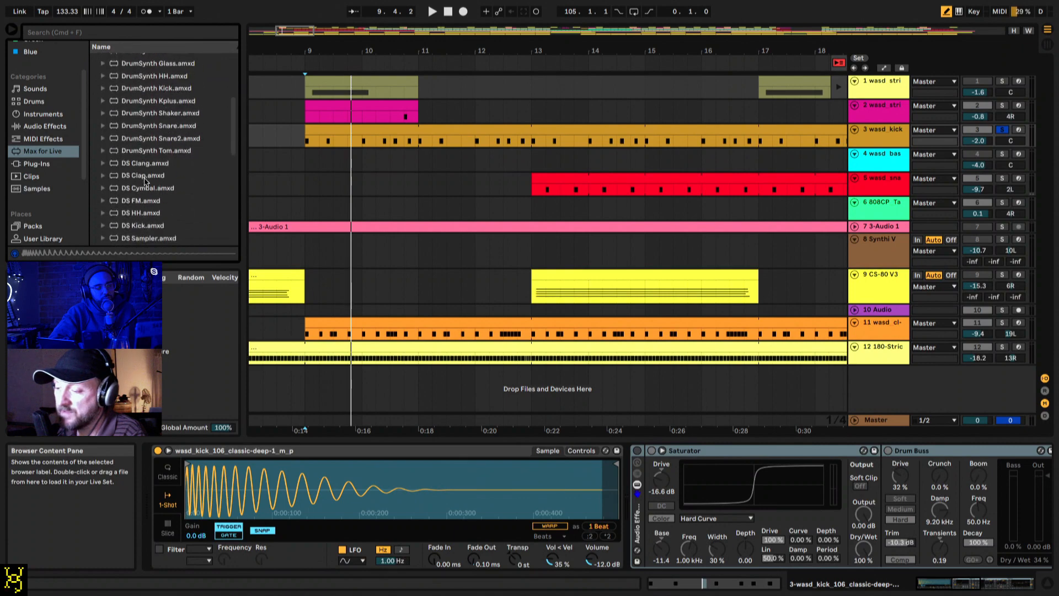
pyautogui.click(127, 226)
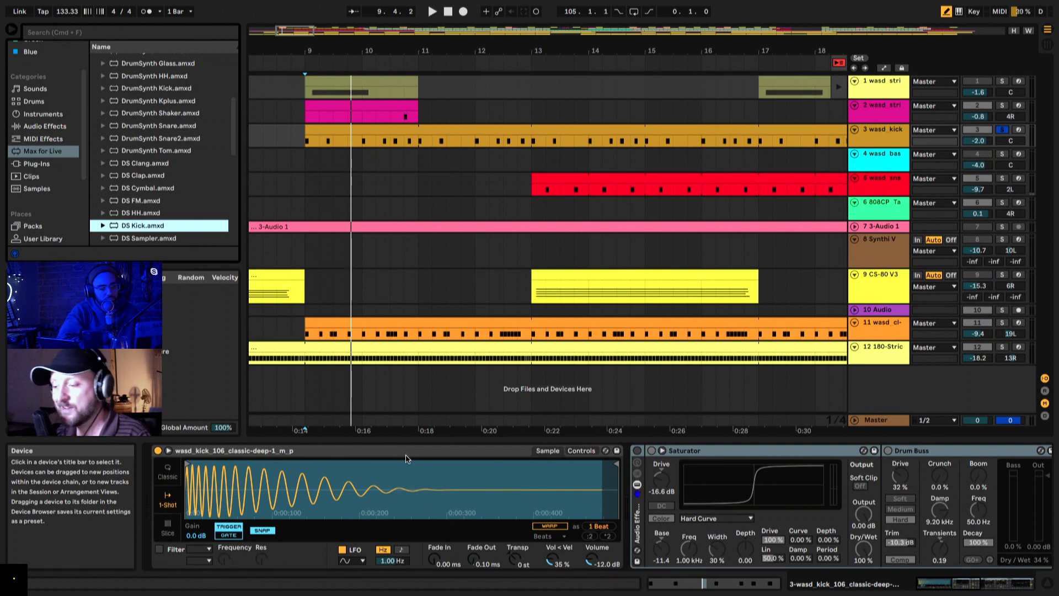
# Step: Reactivate the kick's Audio Effect Rack and play the soloed kick with its effects
pyautogui.click(638, 450)
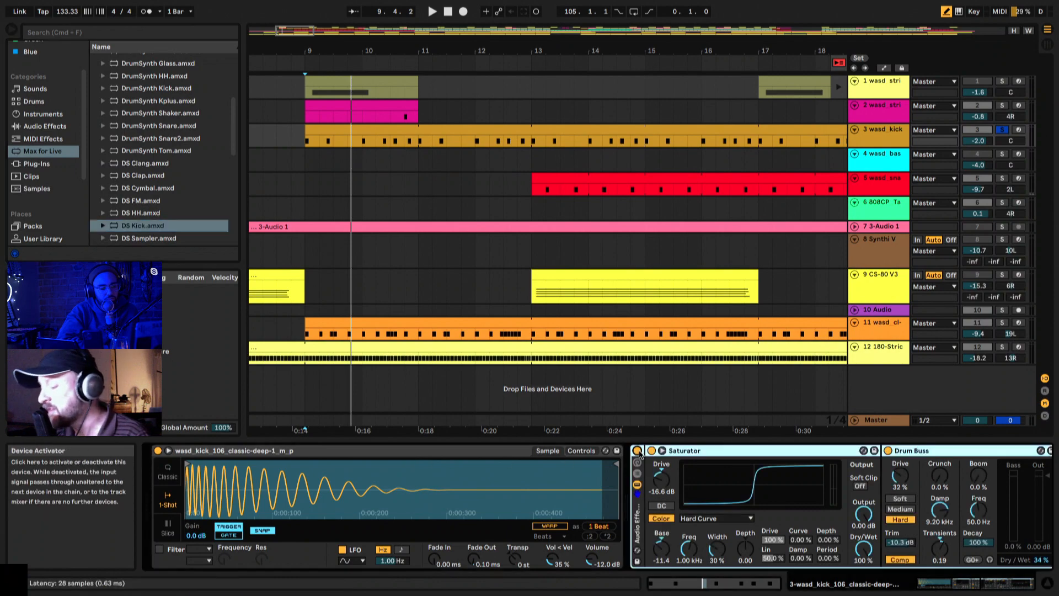
pyautogui.hscroll(6, 639, 454)
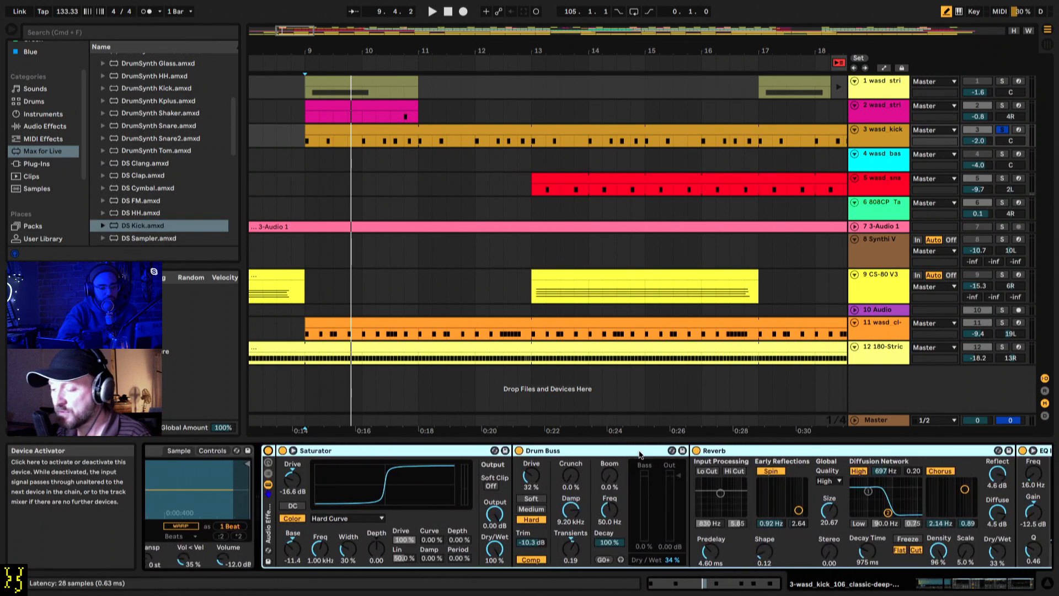
pyautogui.press('space')
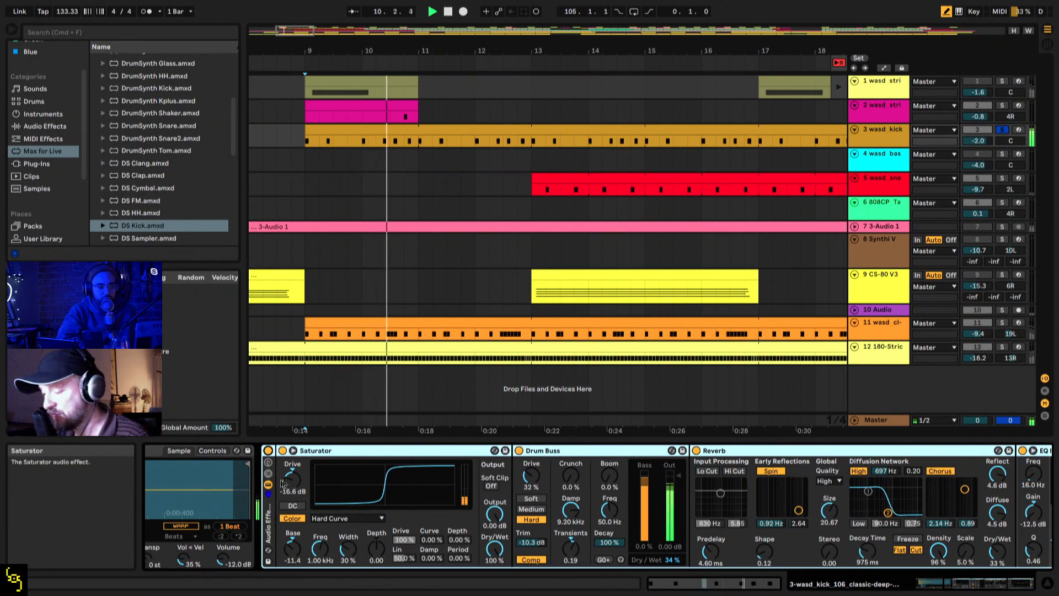
pyautogui.hscroll(2, 507, 510)
pyautogui.press('space')
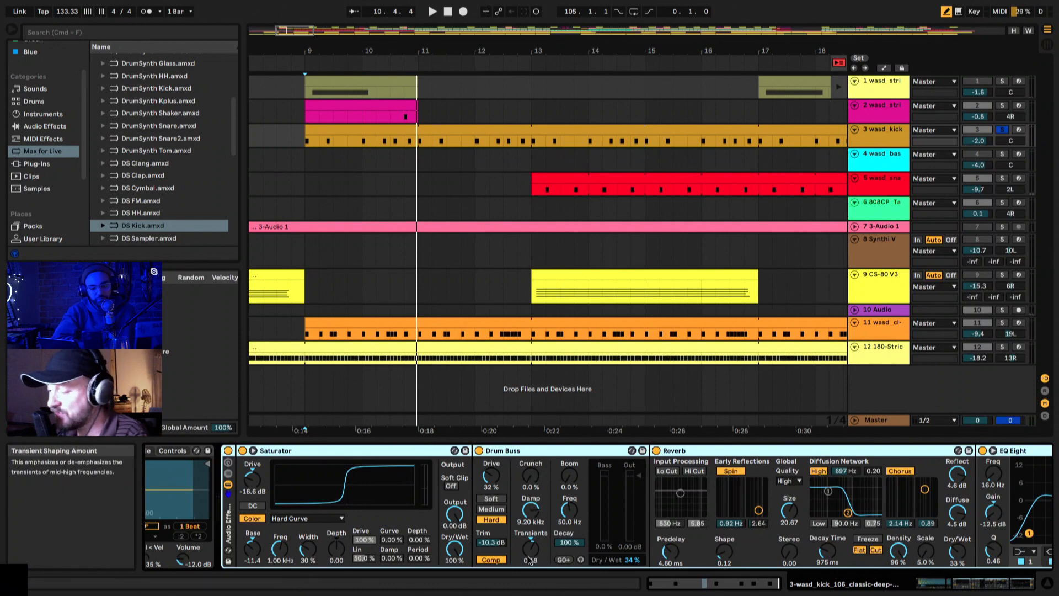
# Step: Examine the kick's Drum Buss, Reverb and EQ Eight settings while replaying the kick from bar 9
pyautogui.hscroll(9, 482, 460)
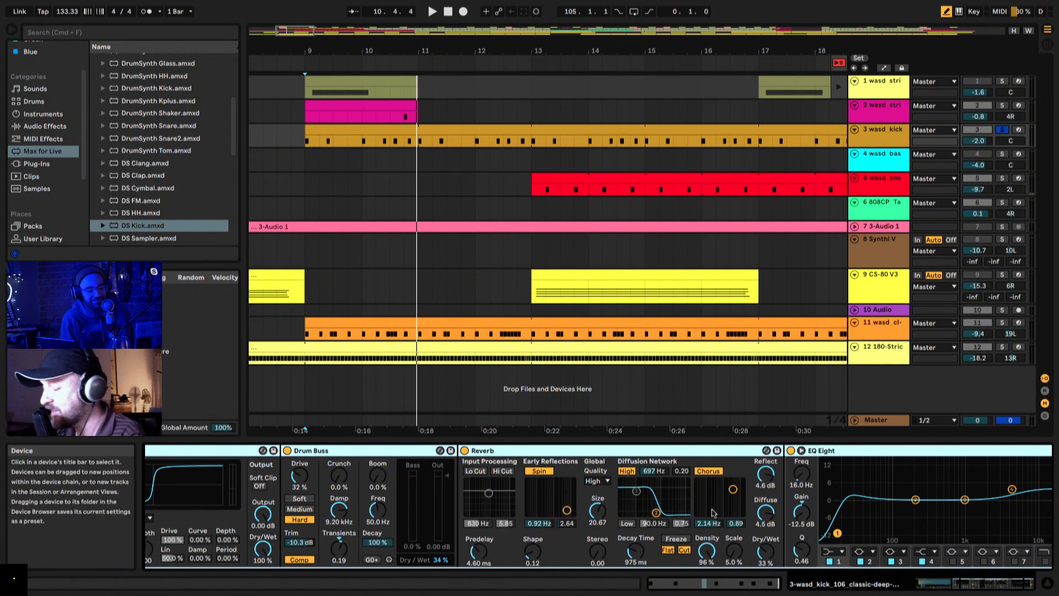
pyautogui.press('space')
pyautogui.press('space')
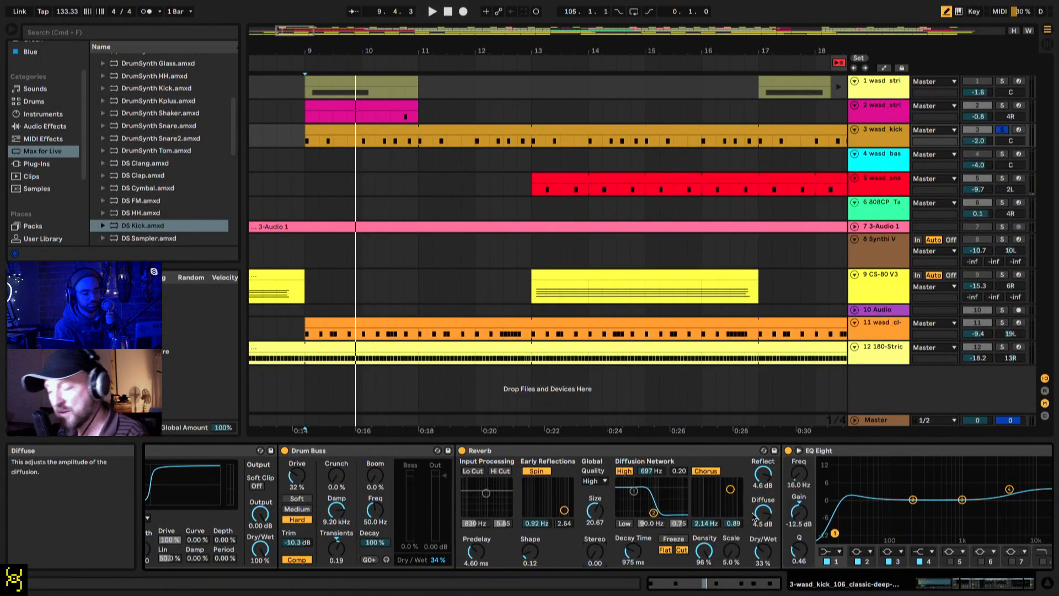
pyautogui.press('space')
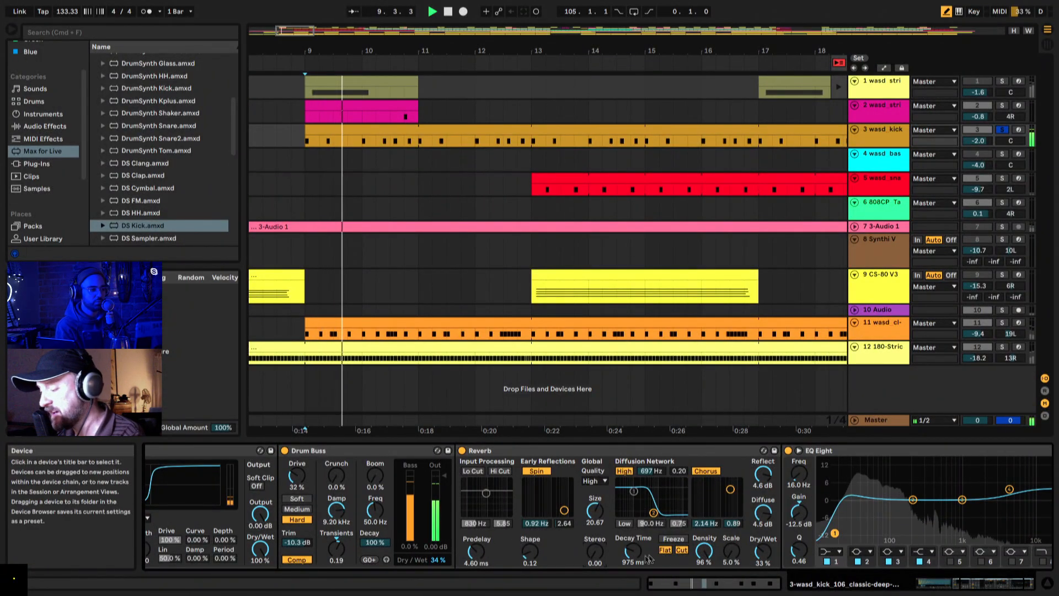
# Step: Try other Reverb settings on the playing kick, including Size 28.08 and 0.63 and Decay Time 1.28 s and 814 ms, and undo them
pyautogui.moveTo(632, 551); pyautogui.dragTo(599, 543)
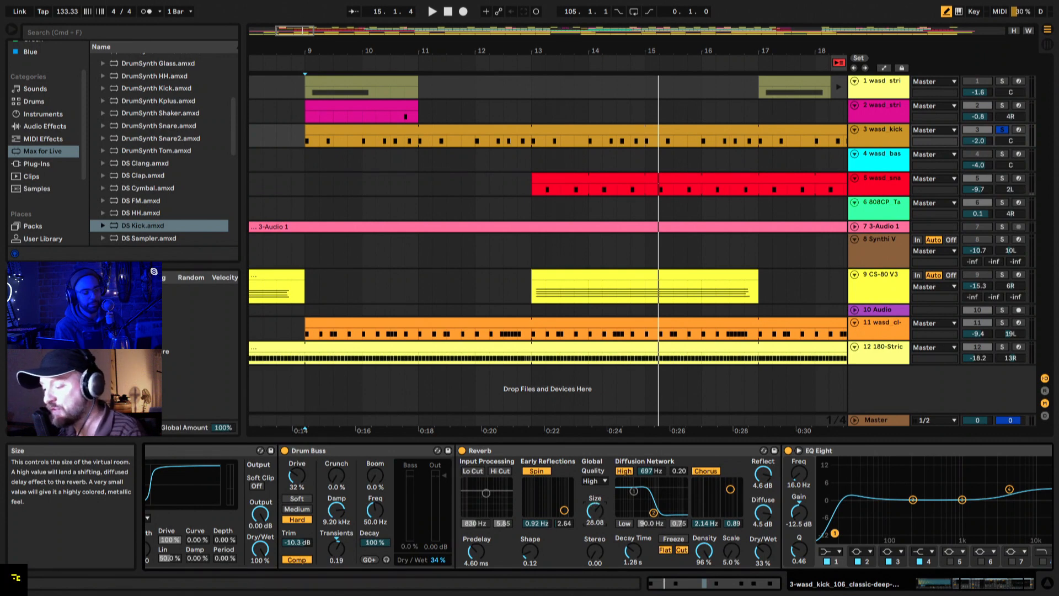
pyautogui.press('space')
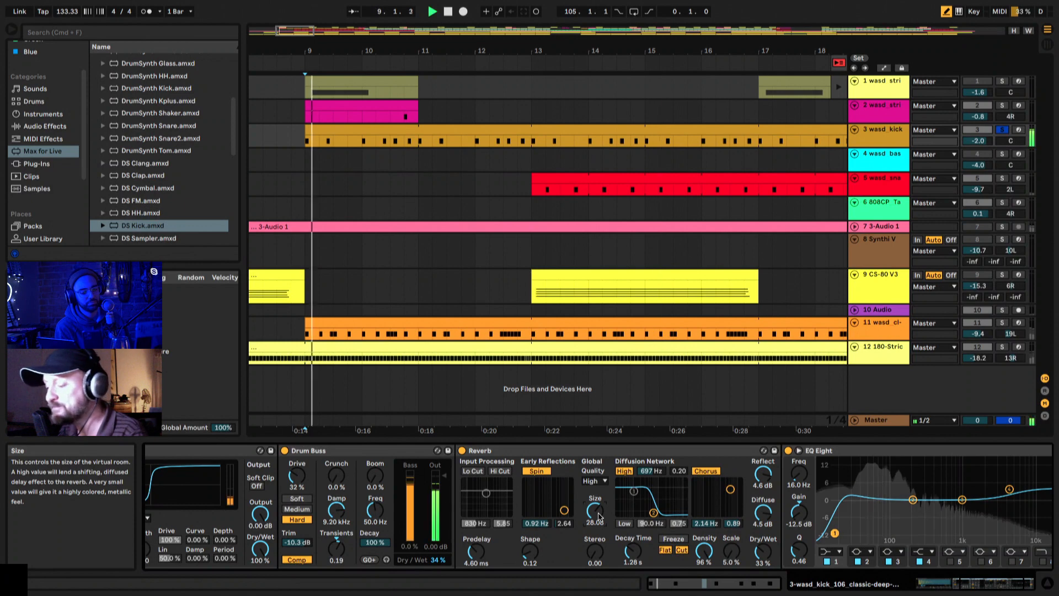
pyautogui.moveTo(599, 515); pyautogui.dragTo(599, 564)
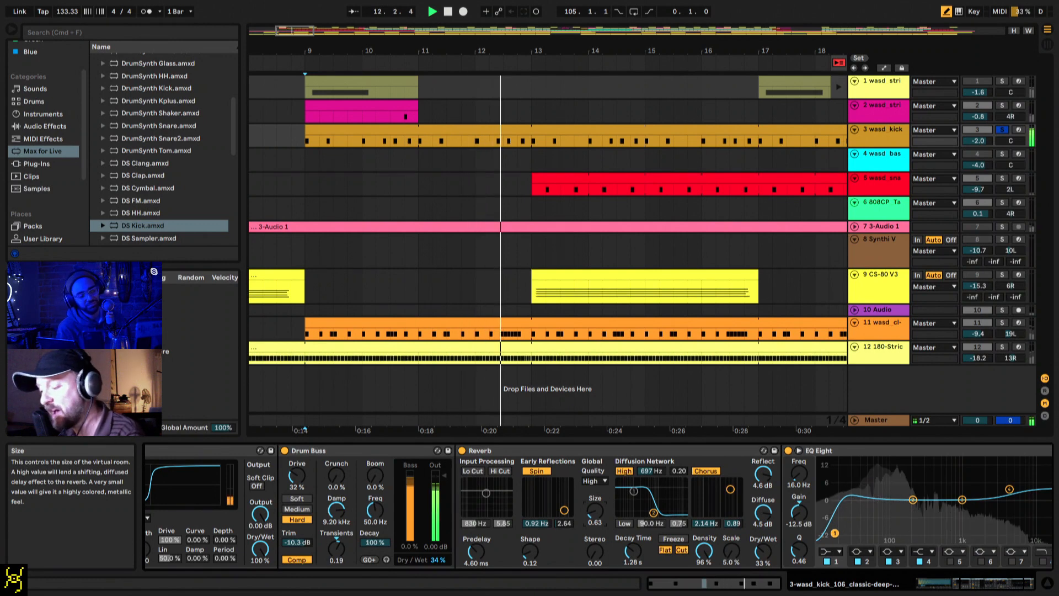
pyautogui.moveTo(633, 551)
pyautogui.mouseDown()
pyautogui.moveTo(633, 519)
pyautogui.moveTo(633, 558)
pyautogui.mouseUp()
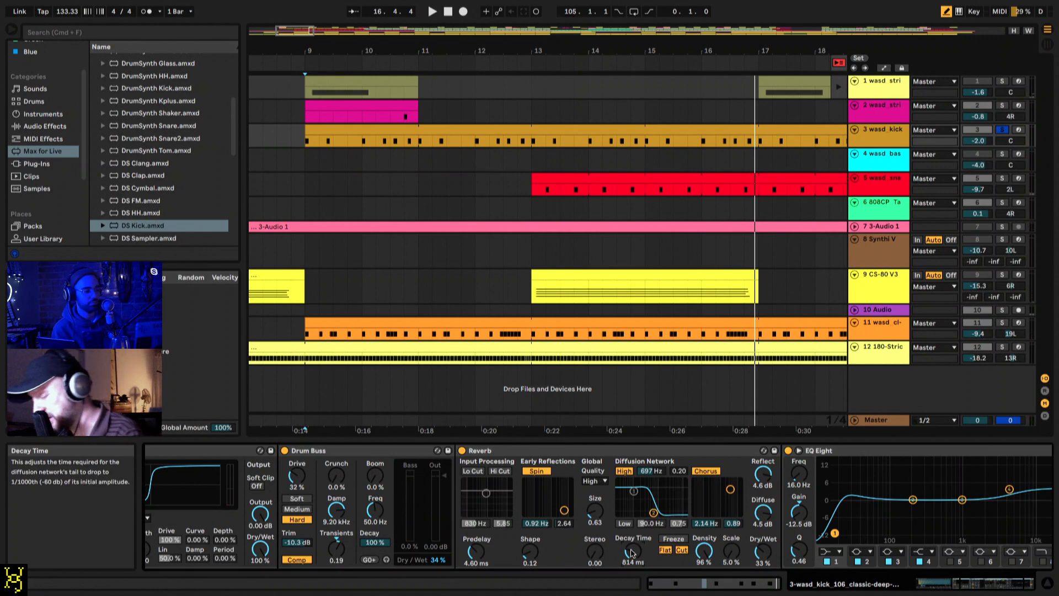
pyautogui.press('0')
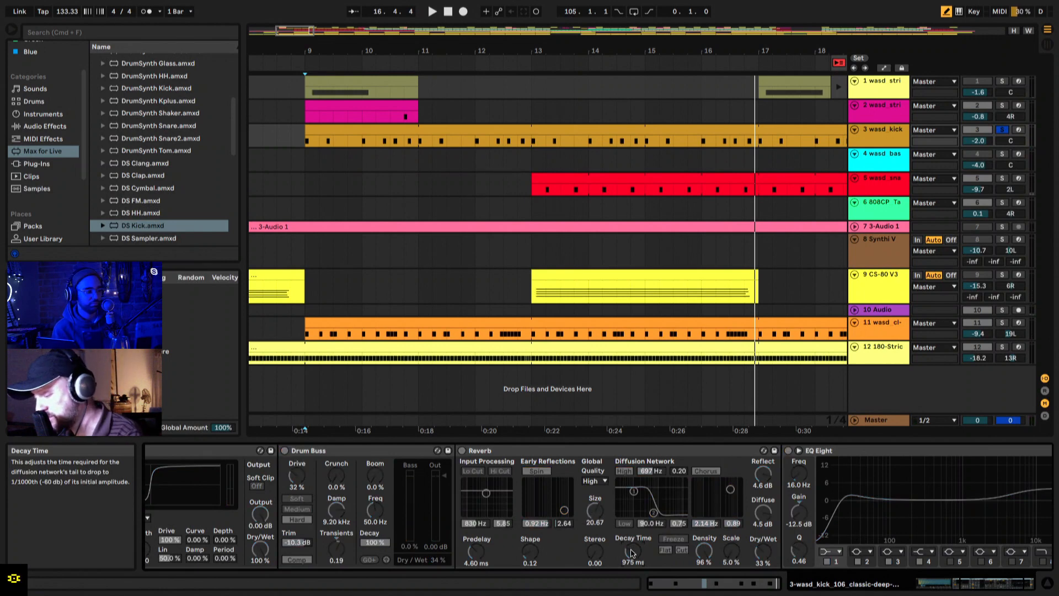
pyautogui.press('0')
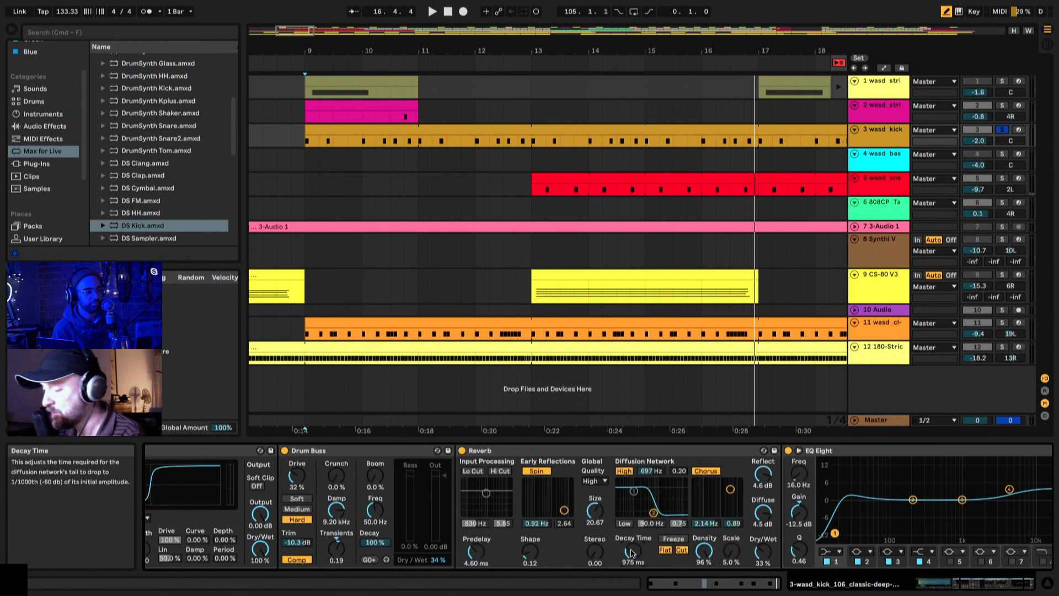
# Step: Play the soloed kick again through its restored reverb settings
pyautogui.press('space')
pyautogui.press('space')
pyautogui.press('space')
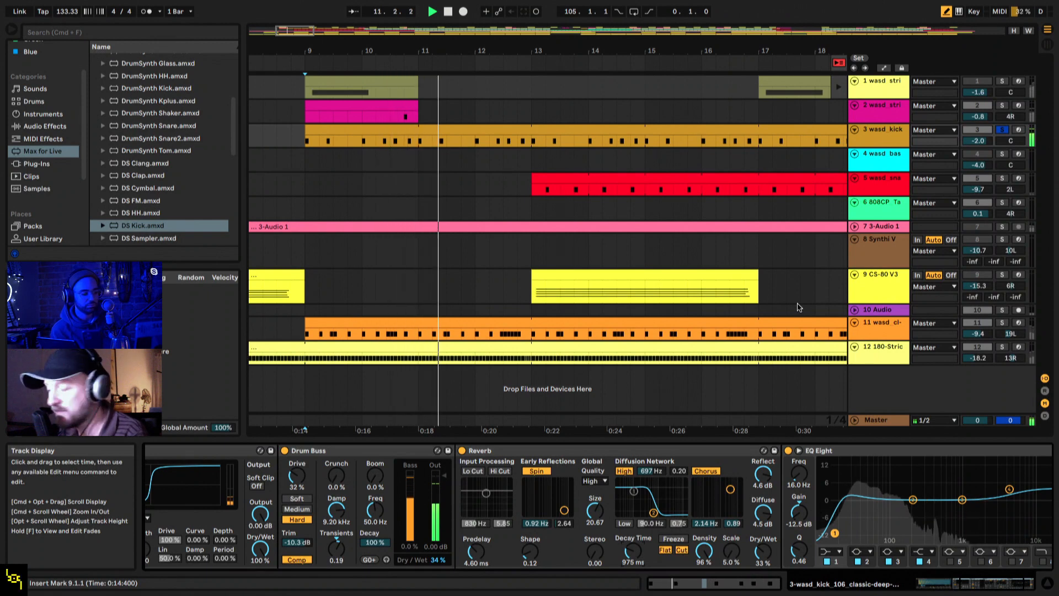
# Step: Switch the solo to track 5 wasd_snap, show its devices and deactivate Disperser and the Clipped Slap Analog echo
pyautogui.click(1002, 179)
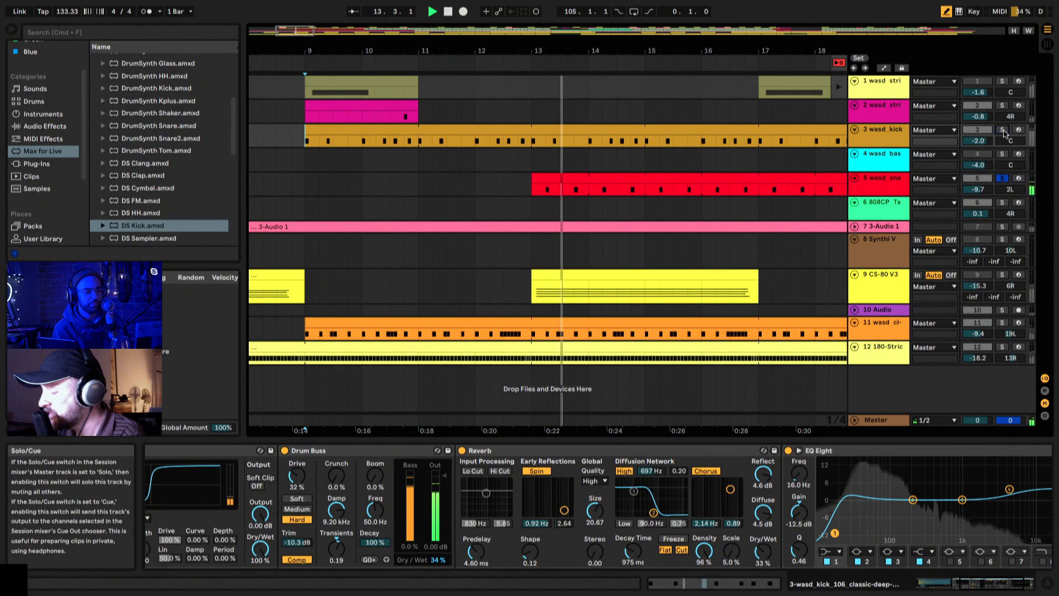
pyautogui.click(883, 180)
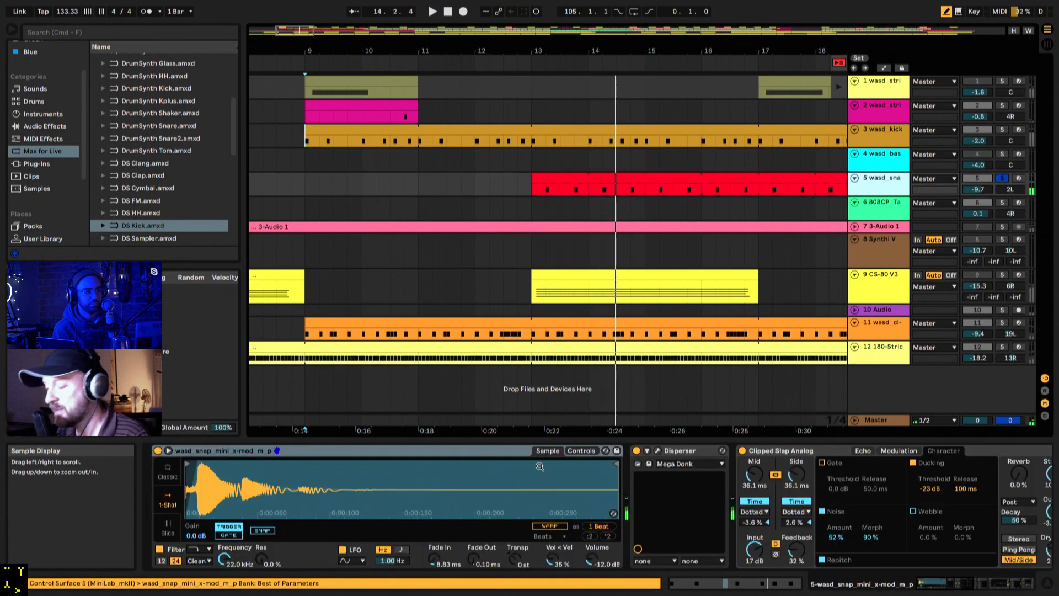
pyautogui.click(637, 451)
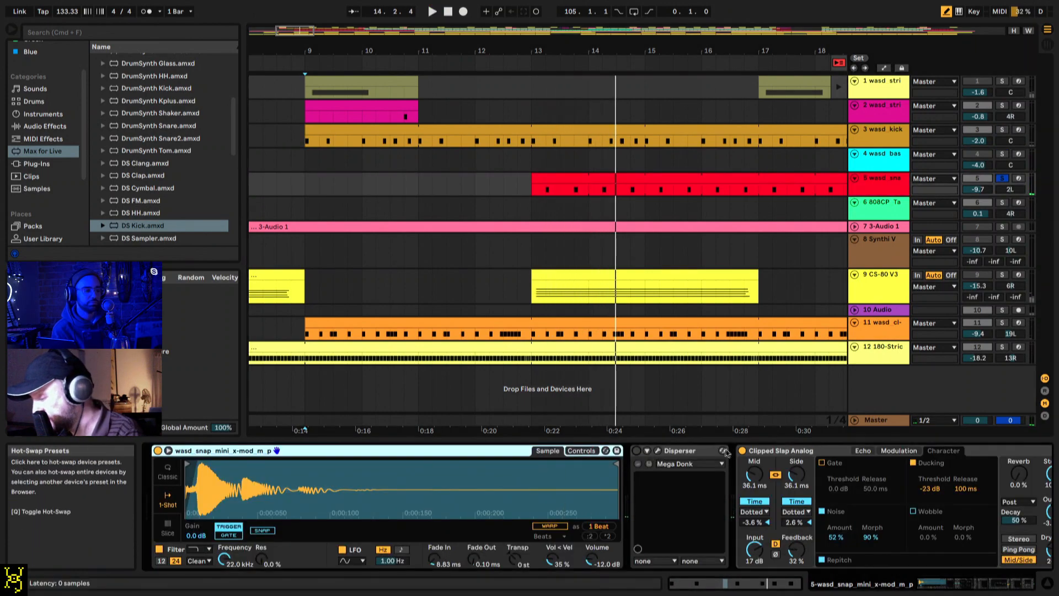
pyautogui.click(742, 451)
pyautogui.hscroll(15, 717, 455)
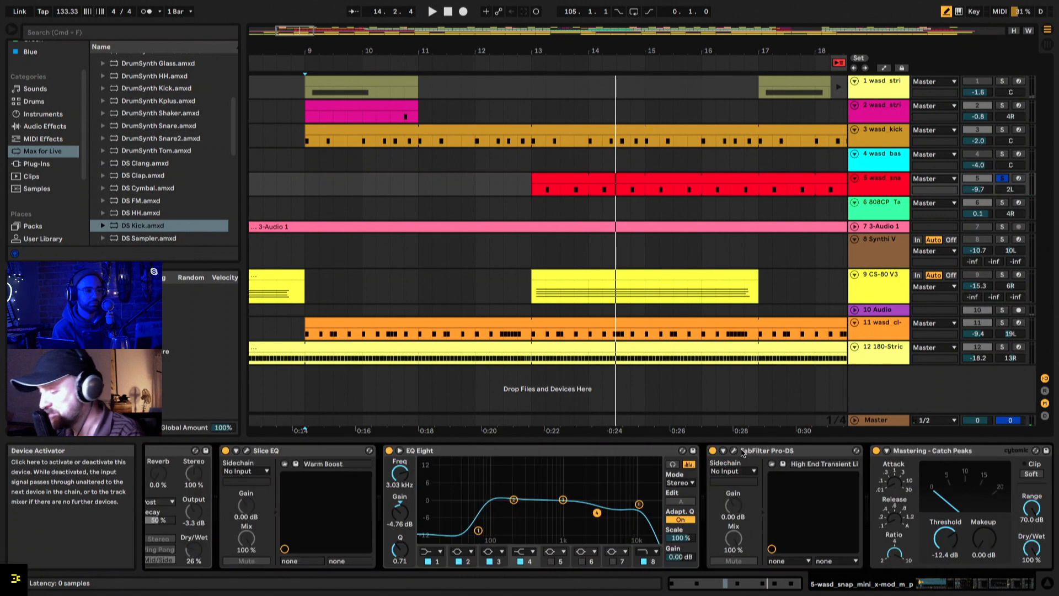
pyautogui.hscroll(-15, 717, 469)
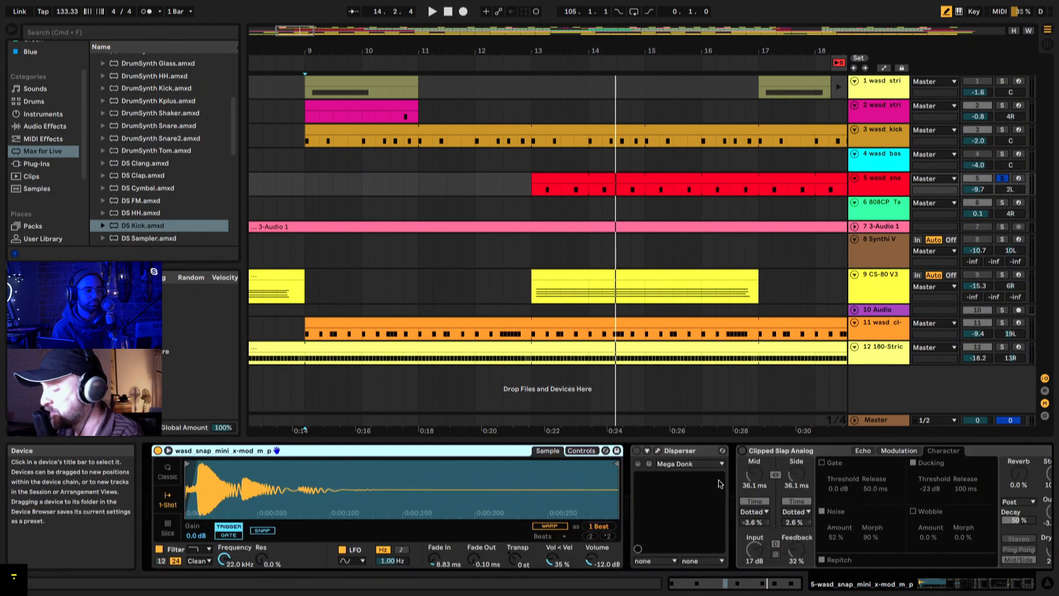
# Step: Move the playback start to bar 13 and play the soloed snap with Disperser and the echo bypassed
pyautogui.press('space')
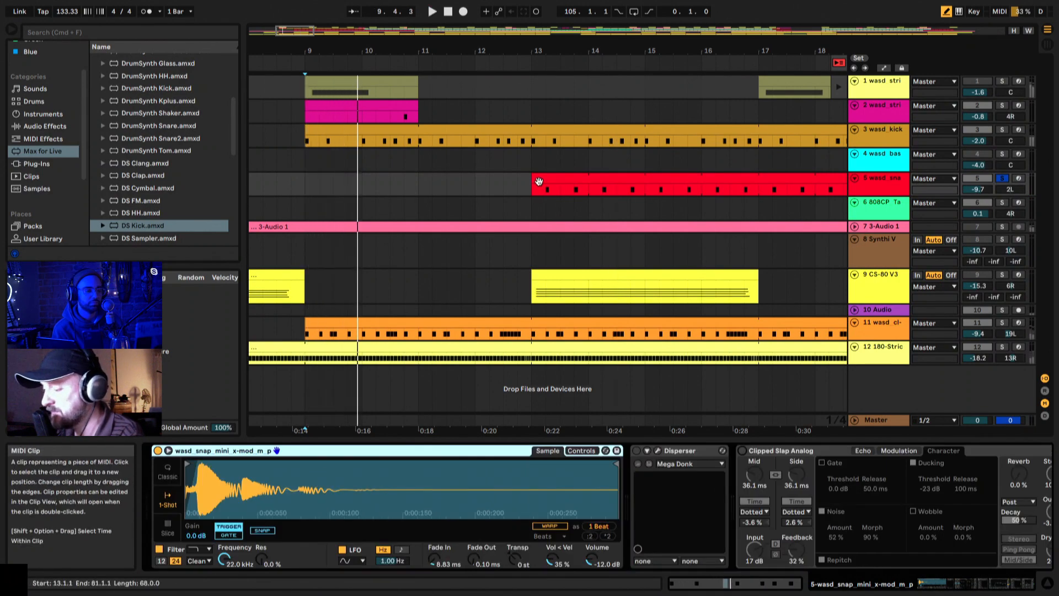
pyautogui.click(533, 190)
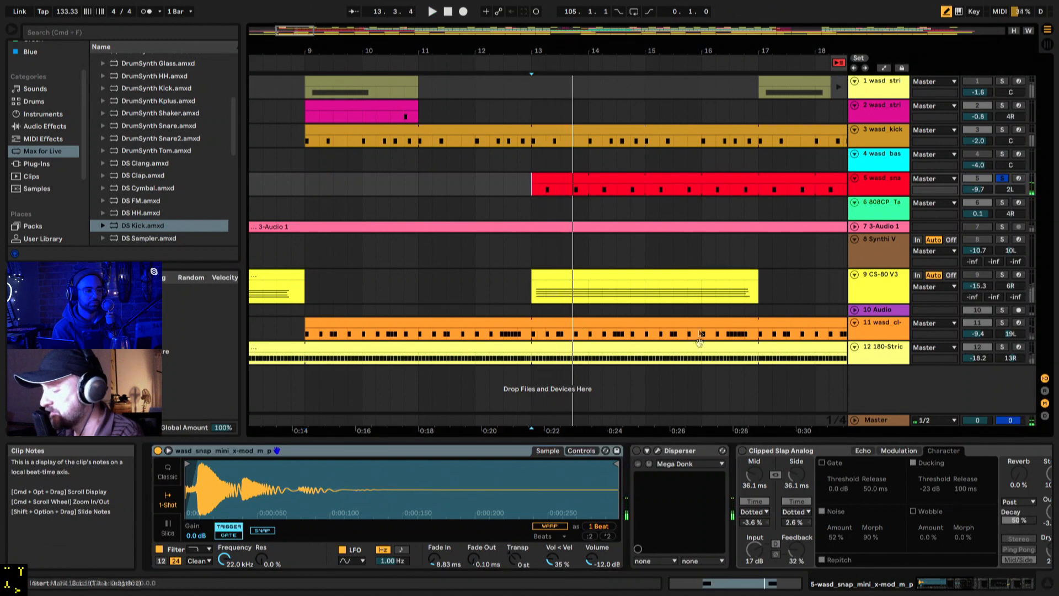
pyautogui.press('space')
pyautogui.press('space')
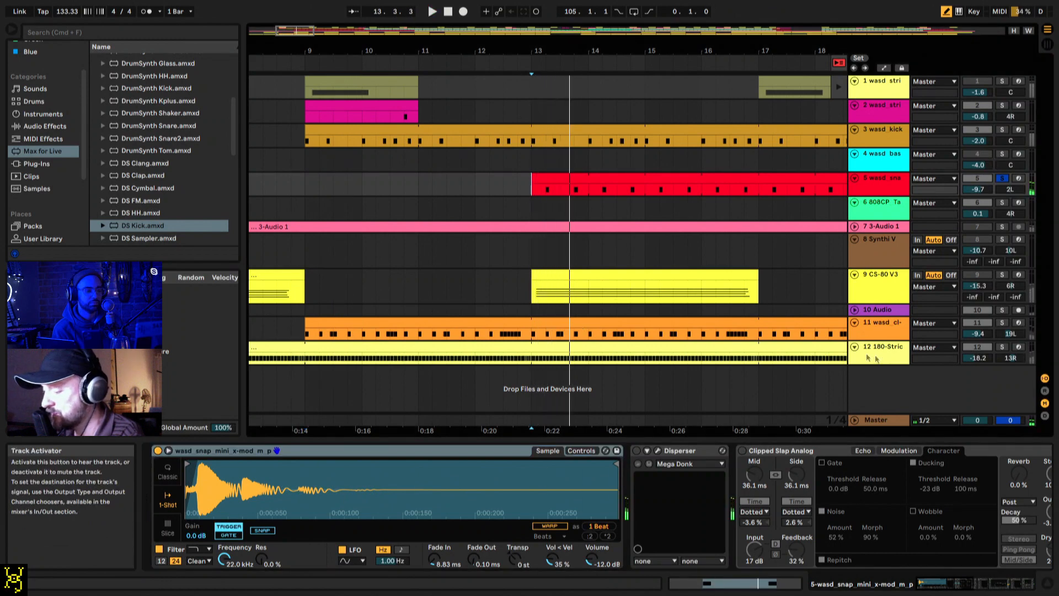
# Step: Reactivate Disperser with its plug-in window open, and locate the plug-in in the Kilohearts folder of the Audio Units
pyautogui.click(658, 452)
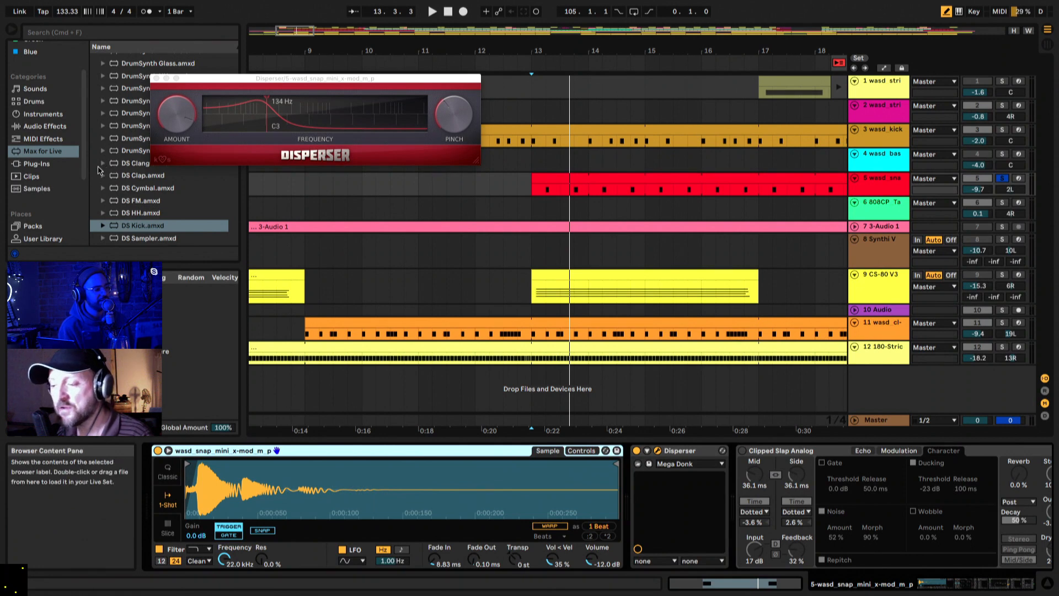
pyautogui.scroll(-3, 52, 188)
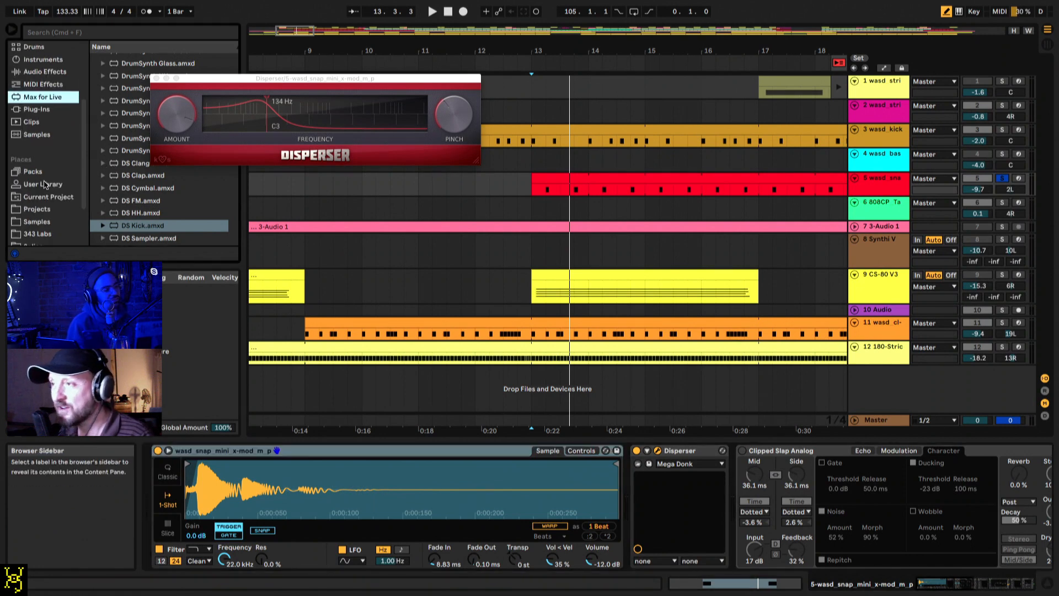
pyautogui.scroll(2, 45, 185)
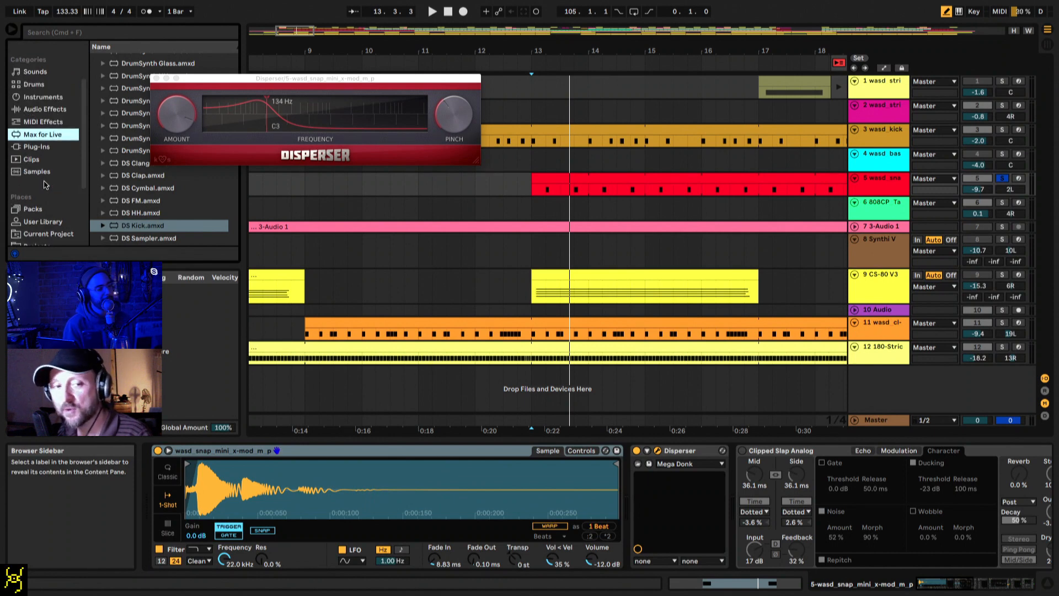
pyautogui.scroll(3, 45, 185)
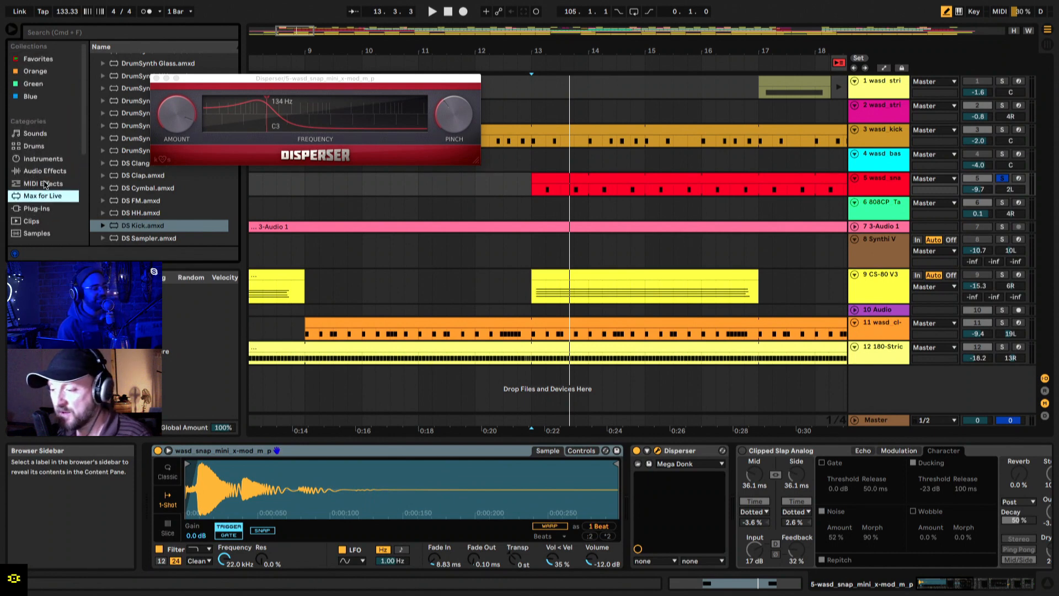
pyautogui.click(42, 210)
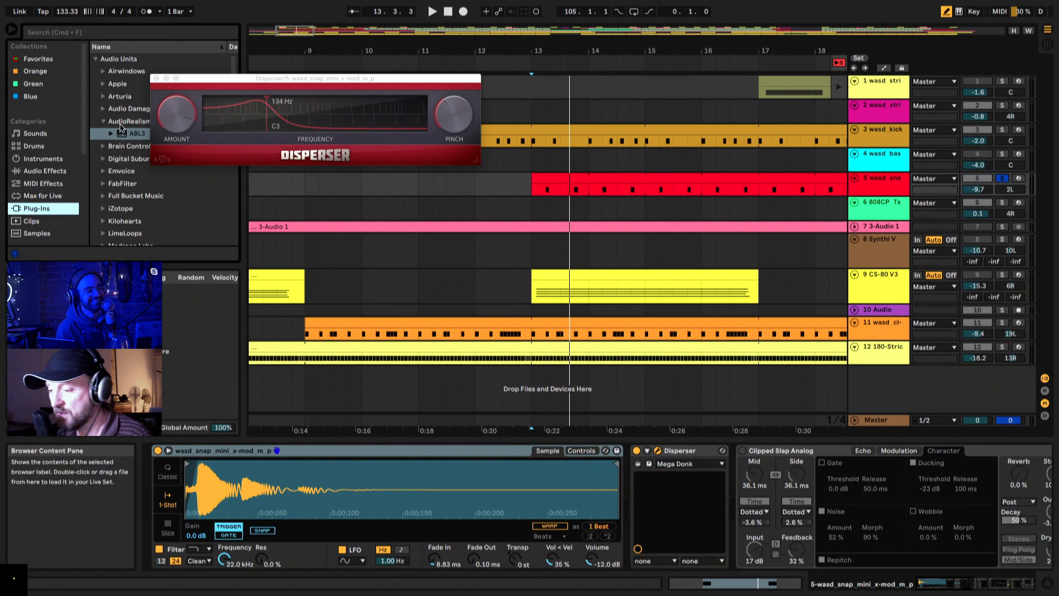
pyautogui.click(110, 123)
pyautogui.press('Down')
pyautogui.press('Down')
pyautogui.press('Down')
pyautogui.press('Down')
pyautogui.press('Down')
pyautogui.press('Down')
pyautogui.press('Down')
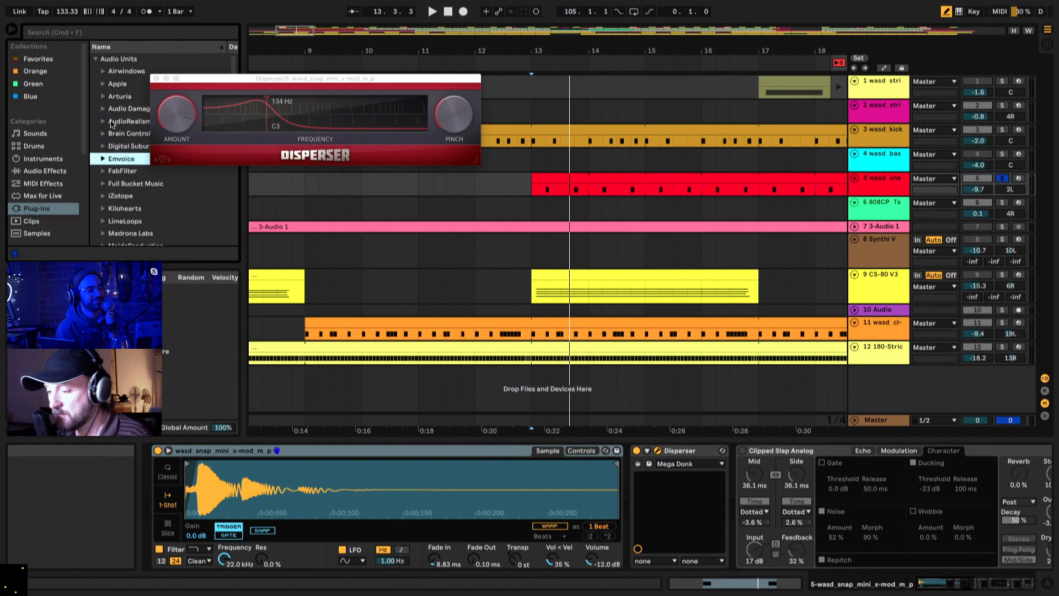
pyautogui.press('Right')
pyautogui.scroll(-5, 135, 175)
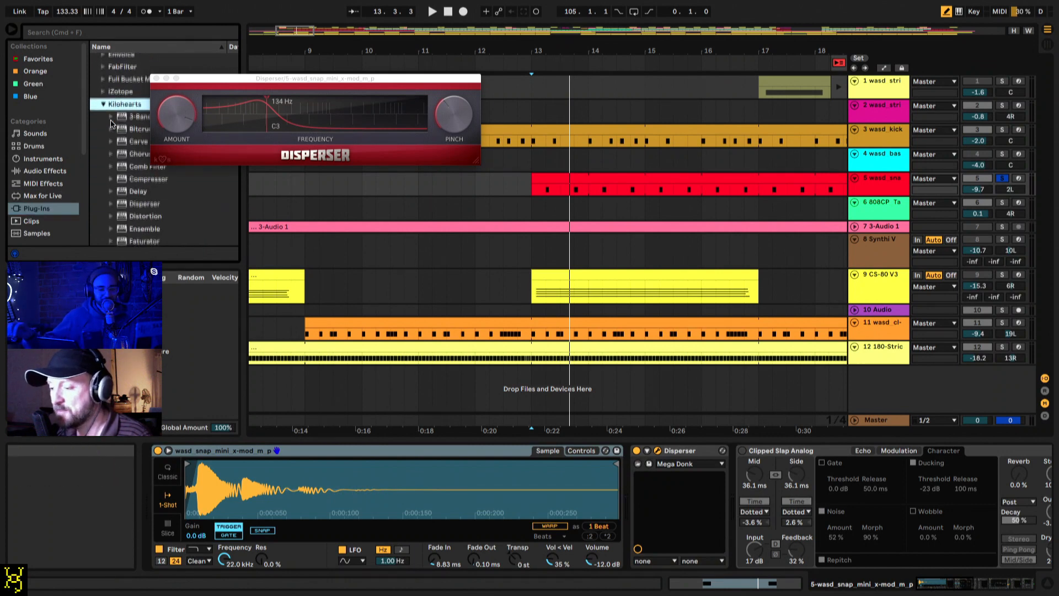
pyautogui.click(132, 192)
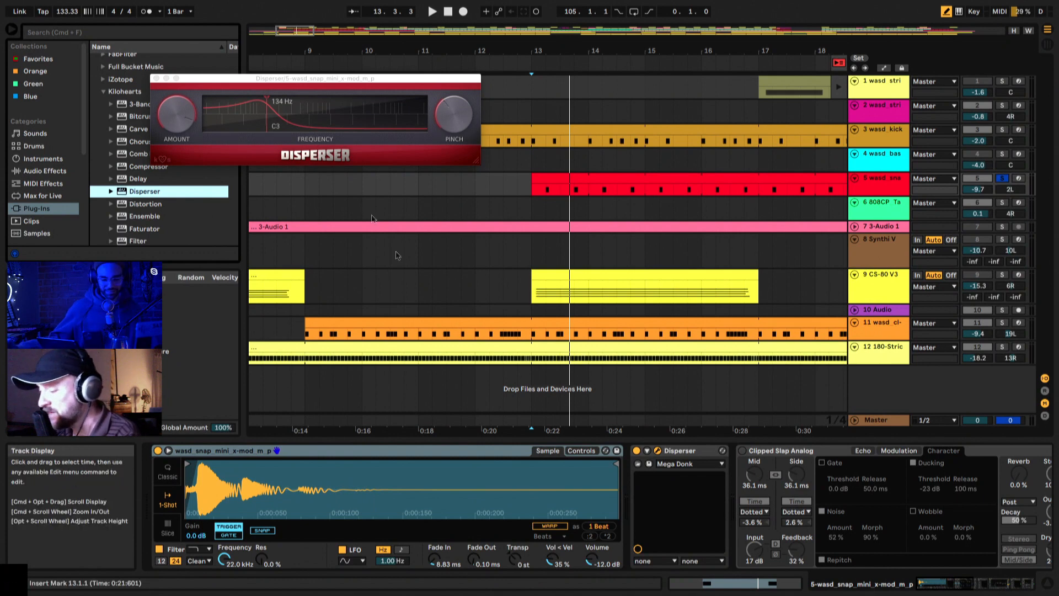
# Step: Play the soloed snap from bar 13, toggling Disperser to compare the sound with and without it
pyautogui.click(638, 451)
pyautogui.press('space')
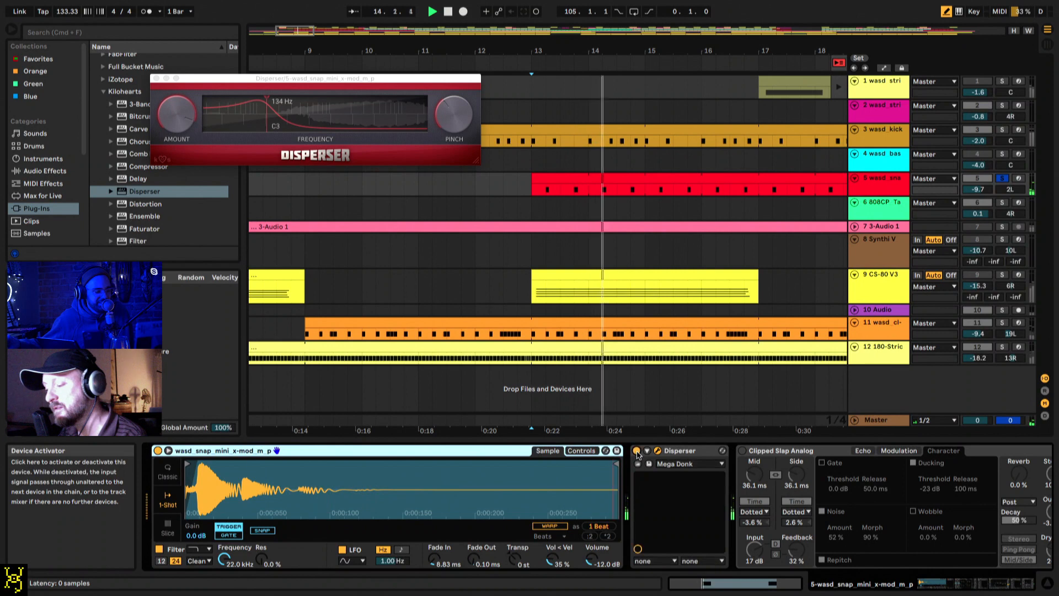
pyautogui.click(637, 451)
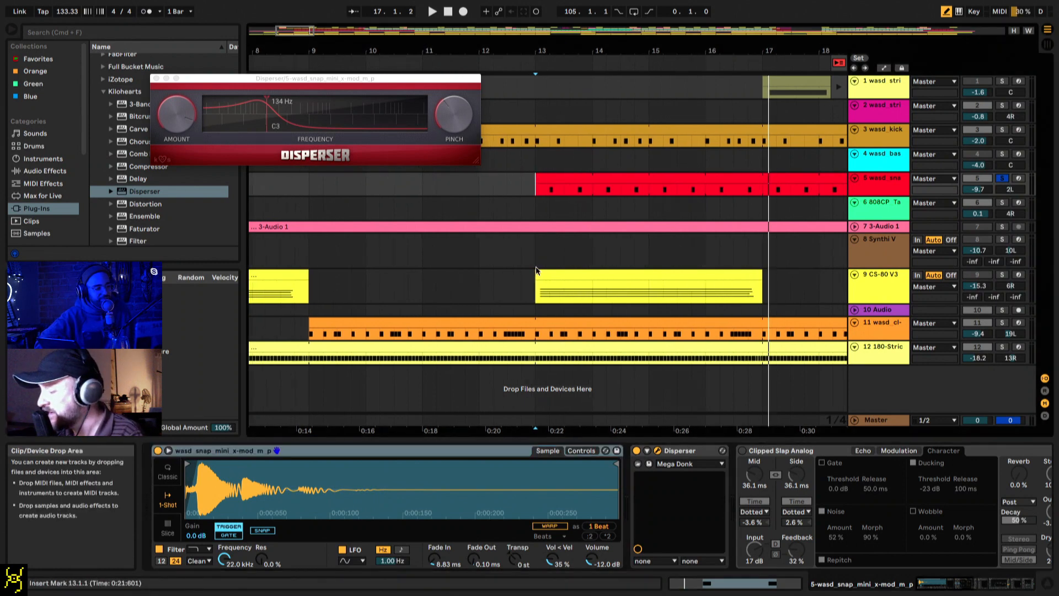
# Step: Close the Disperser plug-in window of the snap track
pyautogui.hscroll(2, 536, 270)
pyautogui.hscroll(5, 613, 304)
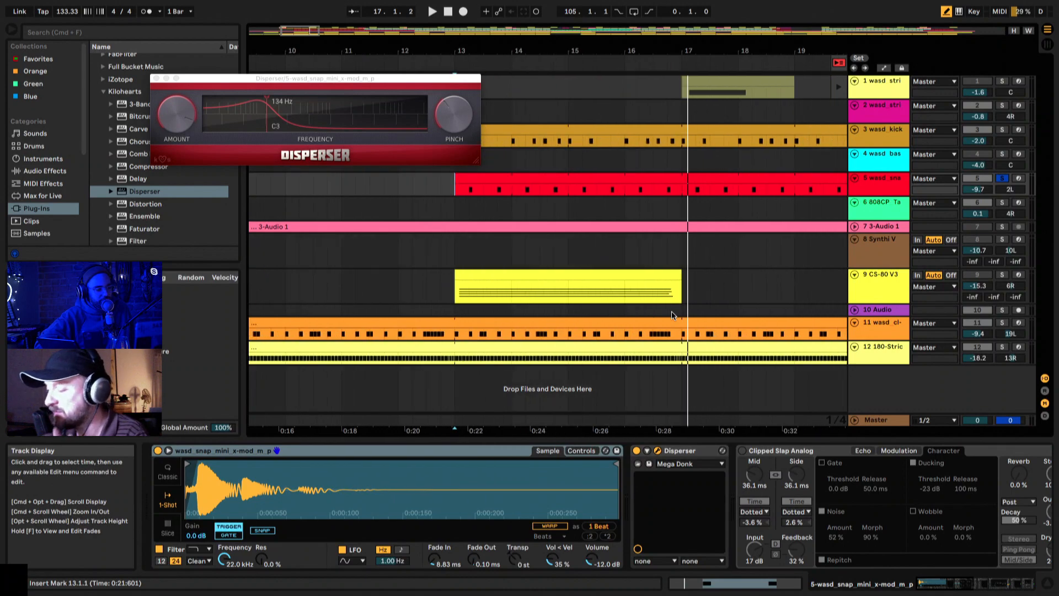
pyautogui.hscroll(3, 672, 315)
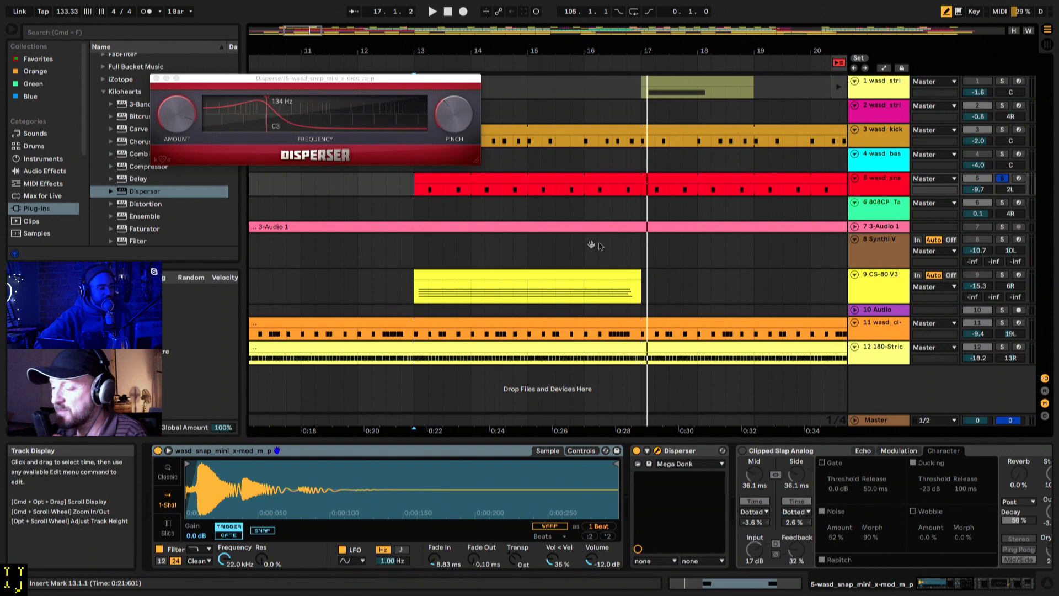
pyautogui.hscroll(-1, 635, 272)
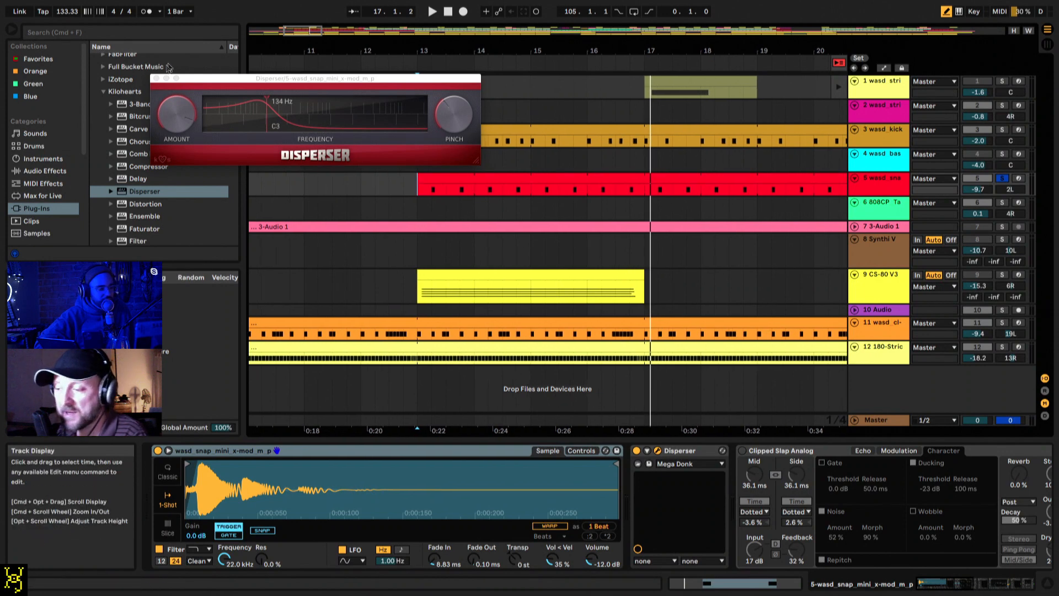
pyautogui.click(156, 78)
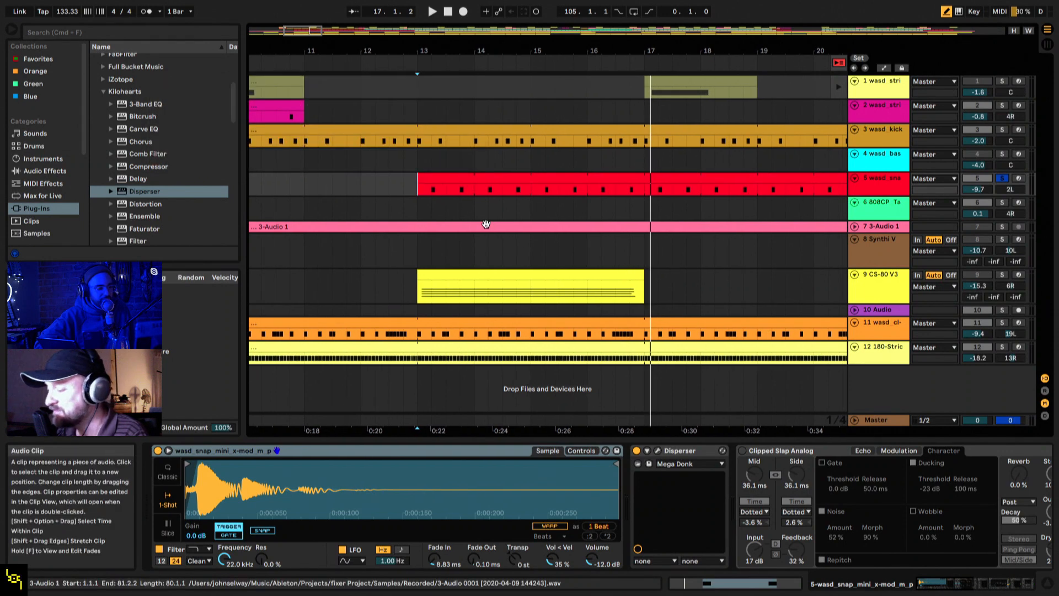
# Step: Unfold track 7 3-Audio 1, switch the solo to it and show its device chain
pyautogui.hscroll(3, 486, 224)
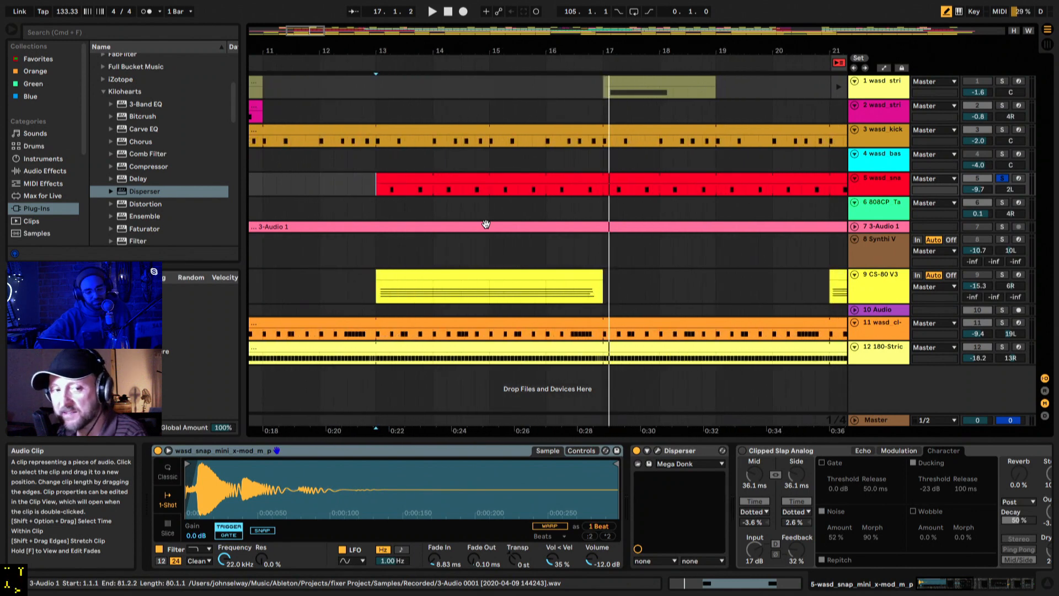
pyautogui.hscroll(3, 740, 205)
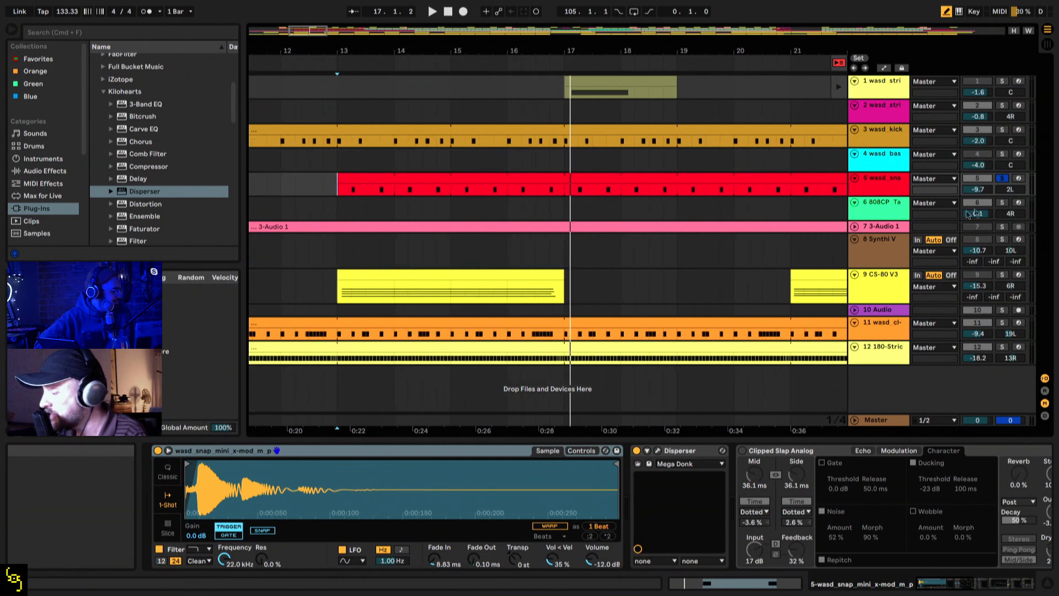
pyautogui.hscroll(-1, 734, 282)
pyautogui.hscroll(4, 734, 282)
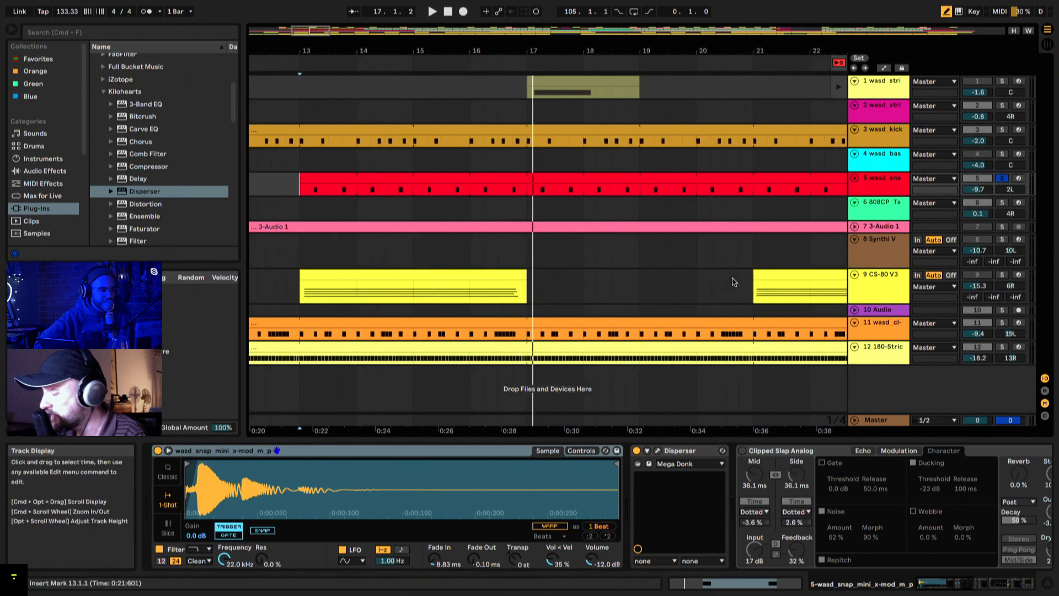
pyautogui.click(854, 227)
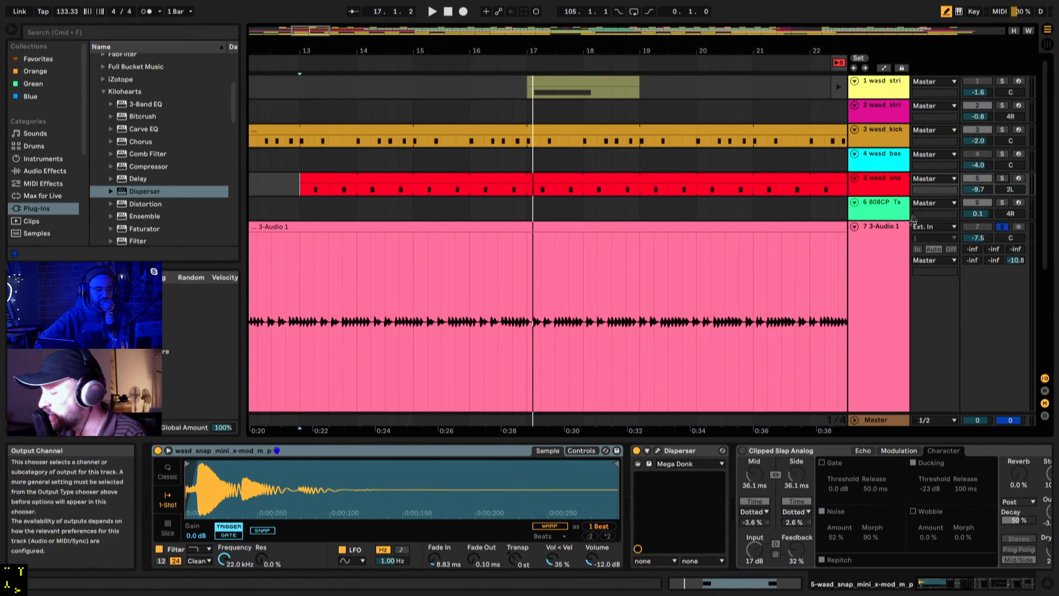
pyautogui.click(889, 232)
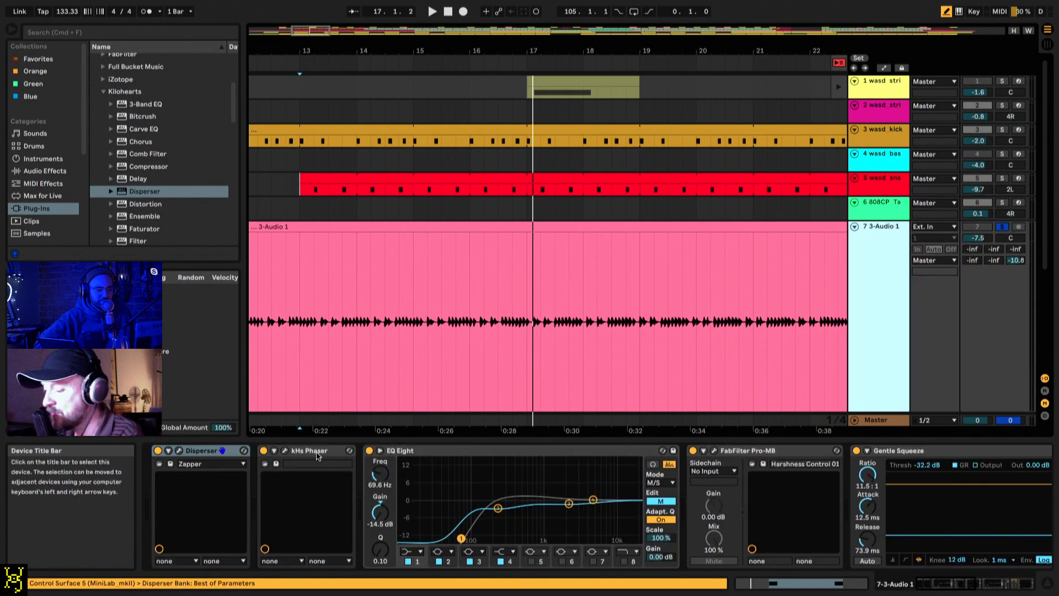
pyautogui.hscroll(10, 317, 453)
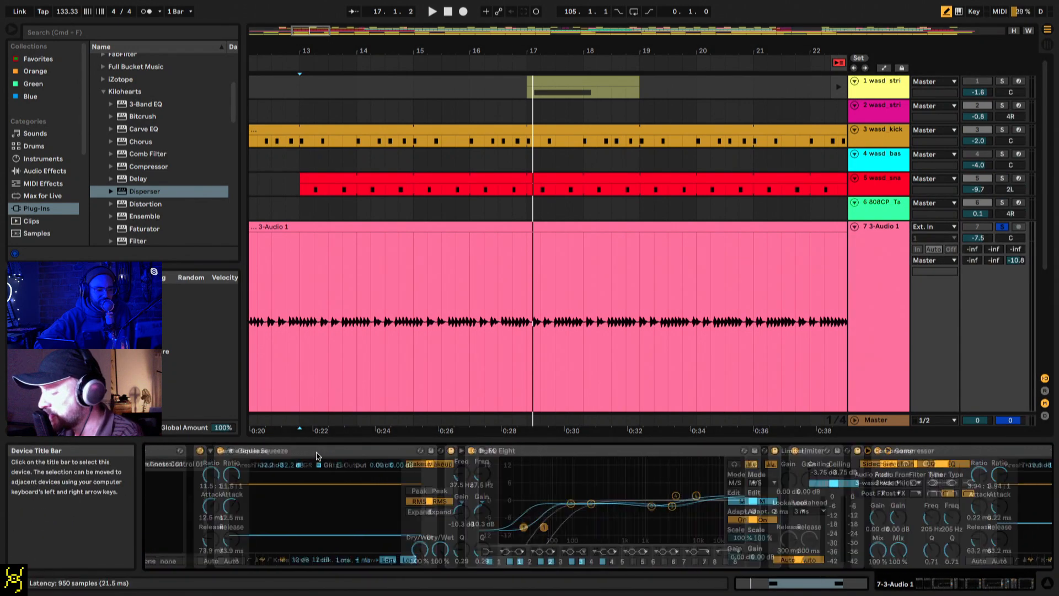
pyautogui.hscroll(-10, 316, 454)
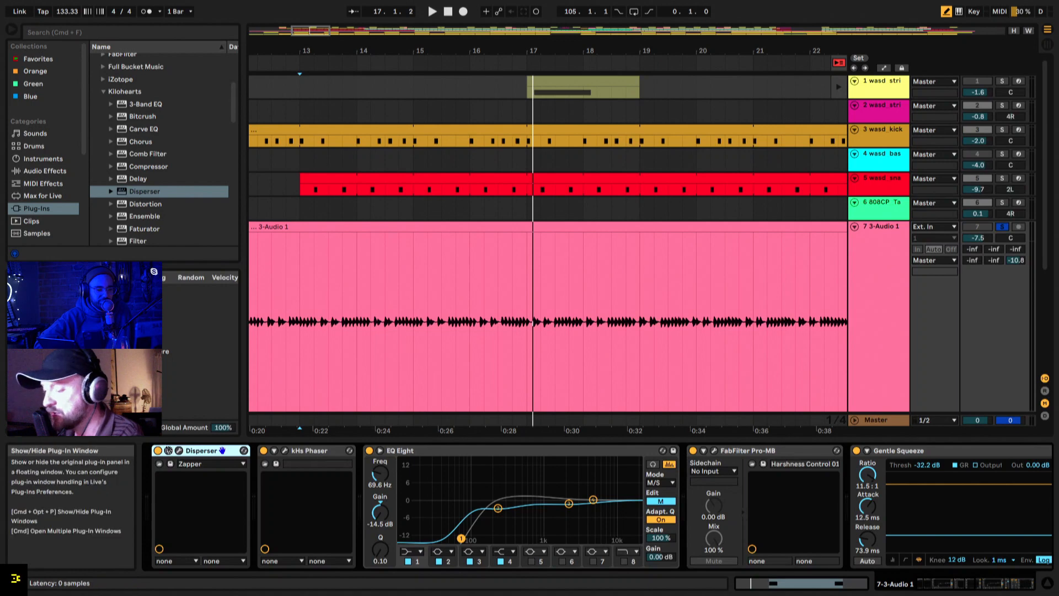
# Step: Deactivate kHs Phaser, the first EQ Eight, FabFilter Pro-MB and Gentle Squeeze on 3-Audio 1
pyautogui.click(263, 451)
pyautogui.click(369, 450)
pyautogui.click(693, 450)
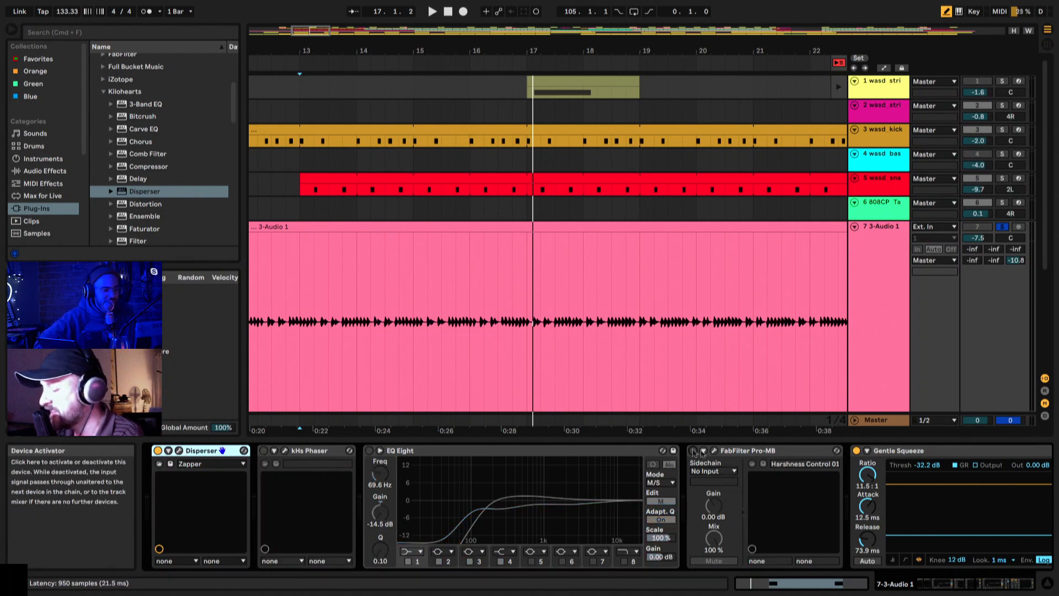
pyautogui.click(856, 450)
pyautogui.hscroll(8, 855, 451)
# Step: Start playback from bar 13 and deactivate the second EQ Eight, the Limiter and the sidechained Compressor on 3-Audio 1
pyautogui.press('space')
pyautogui.click(682, 450)
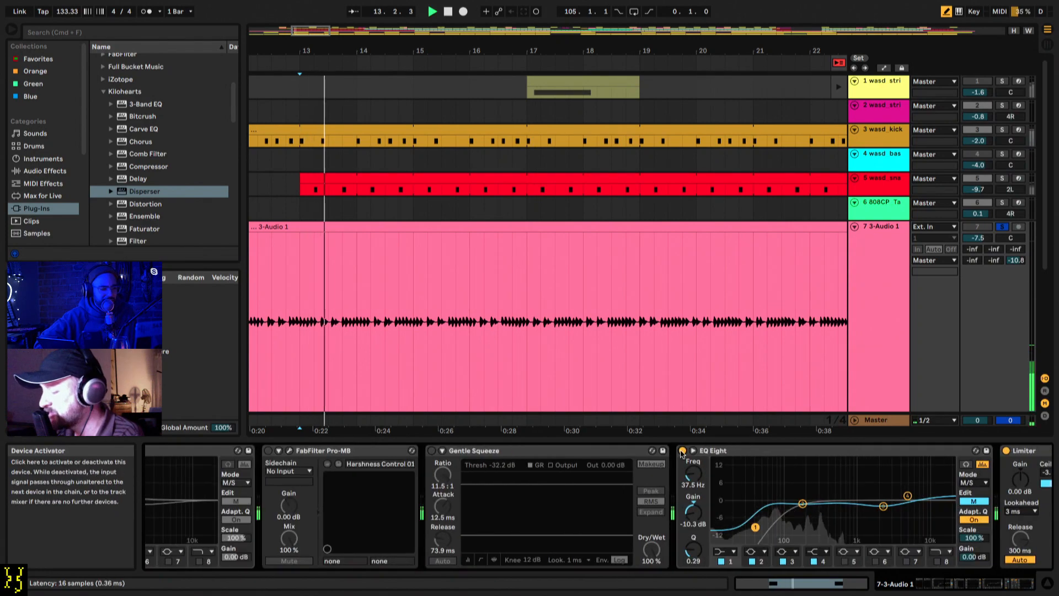
pyautogui.click(1007, 450)
pyautogui.hscroll(5, 1007, 453)
pyautogui.press('space')
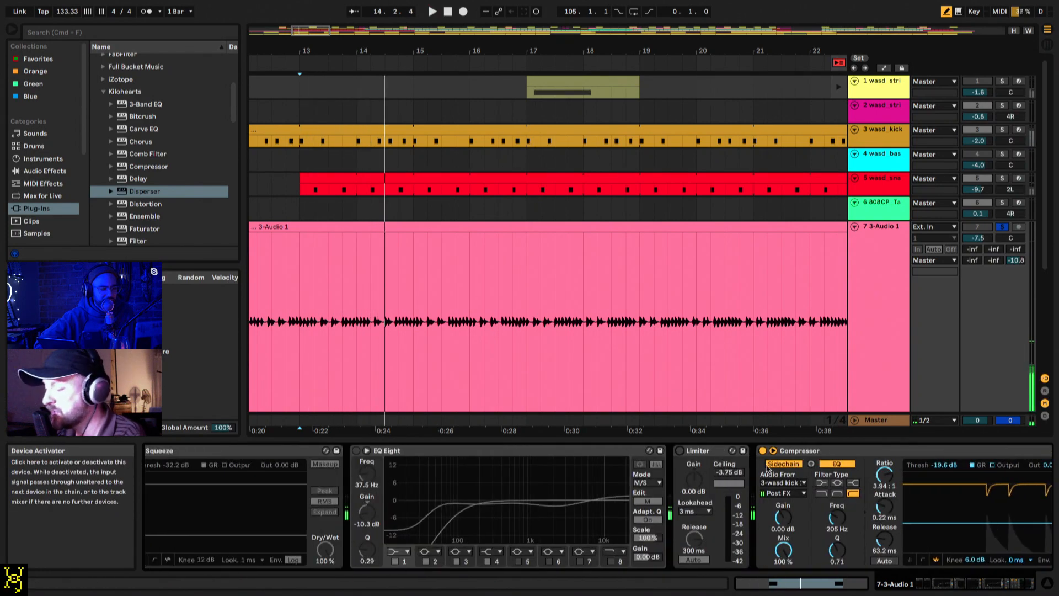
pyautogui.click(783, 451)
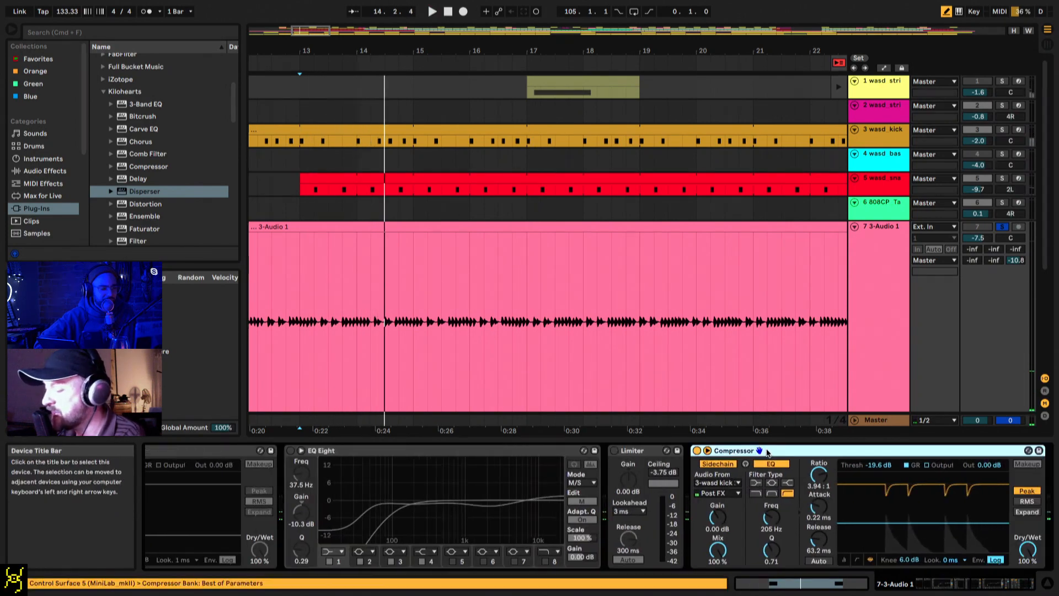
pyautogui.click(698, 451)
# Step: Play 3-Audio 1 with only Disperser active and raise its track volume to 1.3 dB
pyautogui.hscroll(2, 697, 452)
pyautogui.hscroll(-20, 698, 452)
pyautogui.press('space')
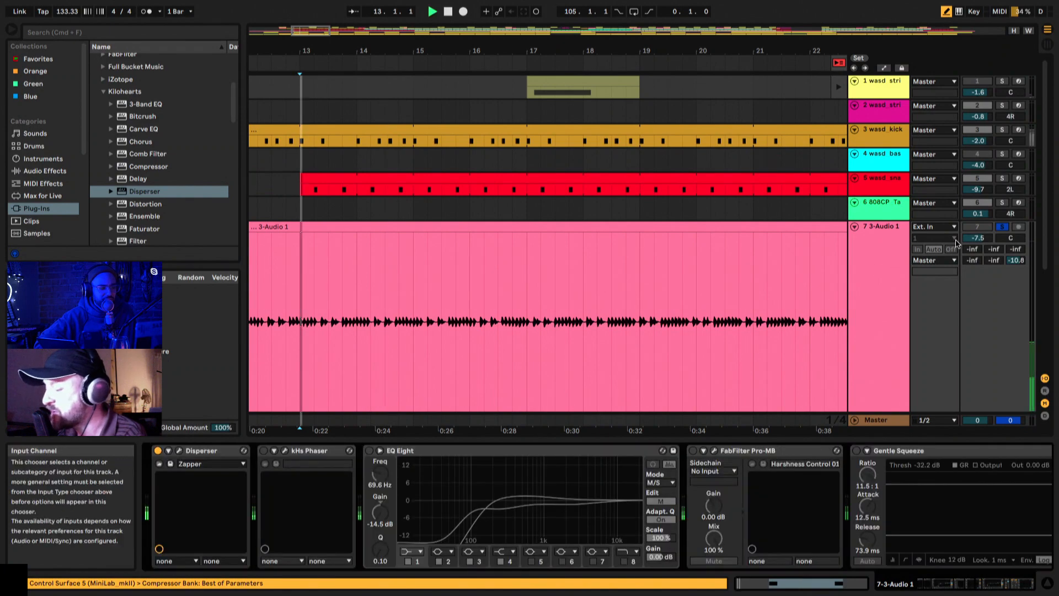
pyautogui.moveTo(984, 239); pyautogui.dragTo(984, 224)
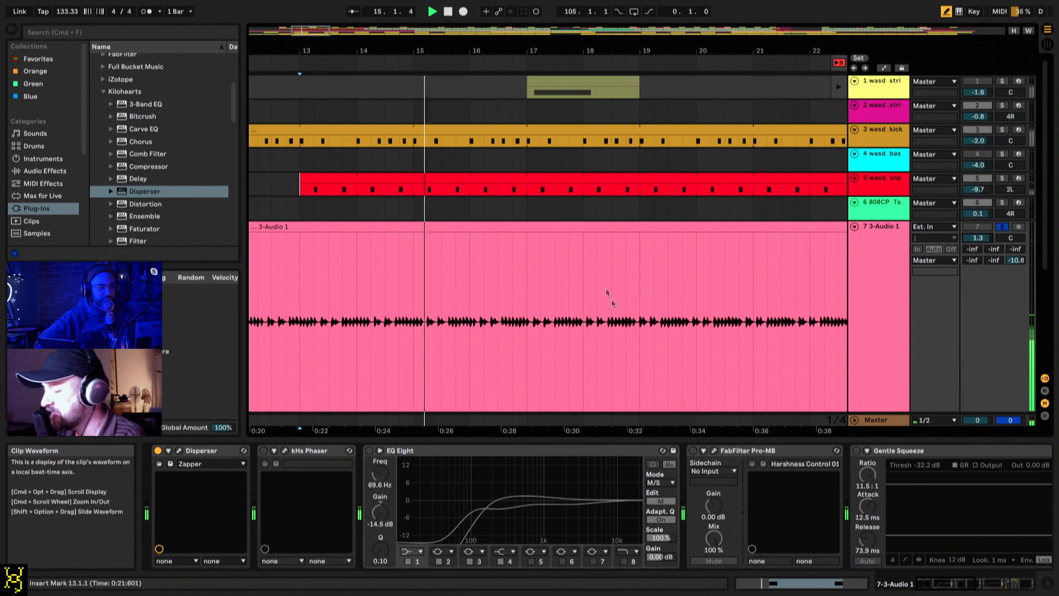
# Step: Restart playback of 3-Audio 1 from bar 33 and switch to the Session View mixer
pyautogui.moveTo(607, 46); pyautogui.dragTo(390, 51)
pyautogui.press('space')
pyautogui.click(508, 312)
pyautogui.press('space')
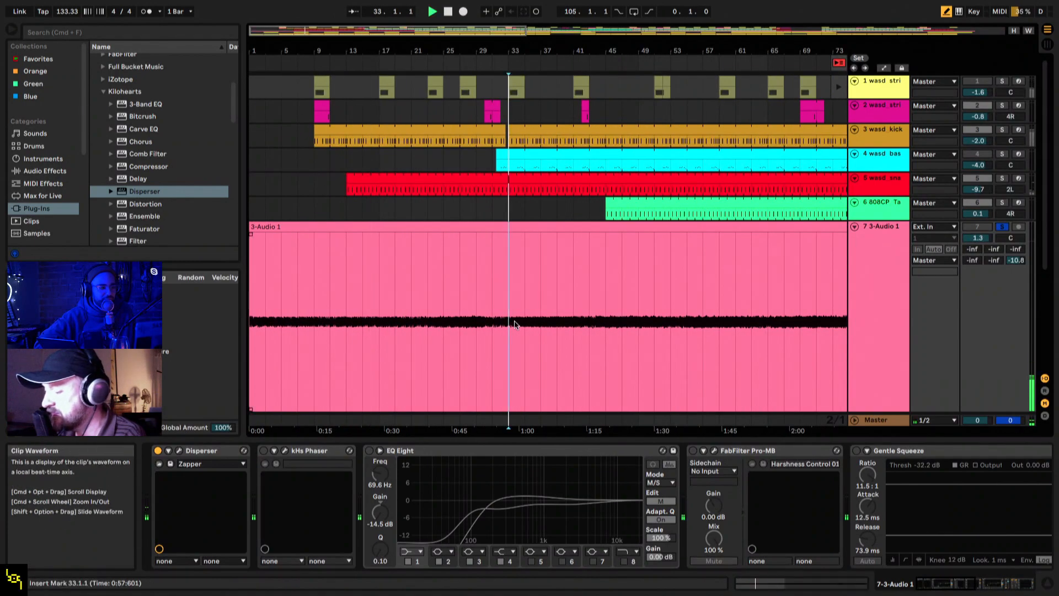
pyautogui.press('Tab')
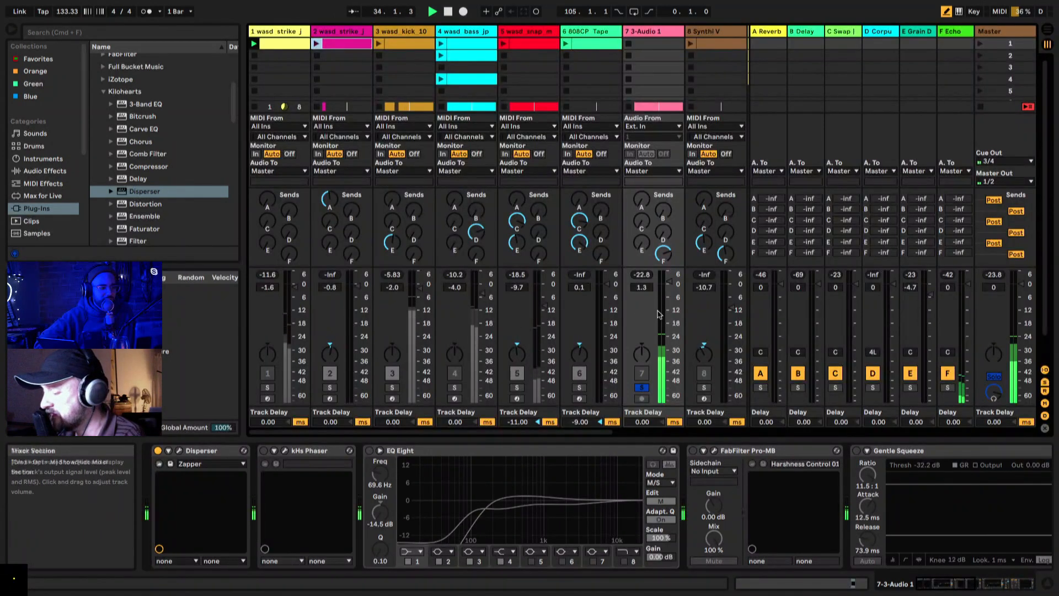
# Step: Reactivate the Compressor, Limiter, second EQ Eight and Gentle Squeeze on 3-Audio 1 during playback
pyautogui.hscroll(15, 702, 488)
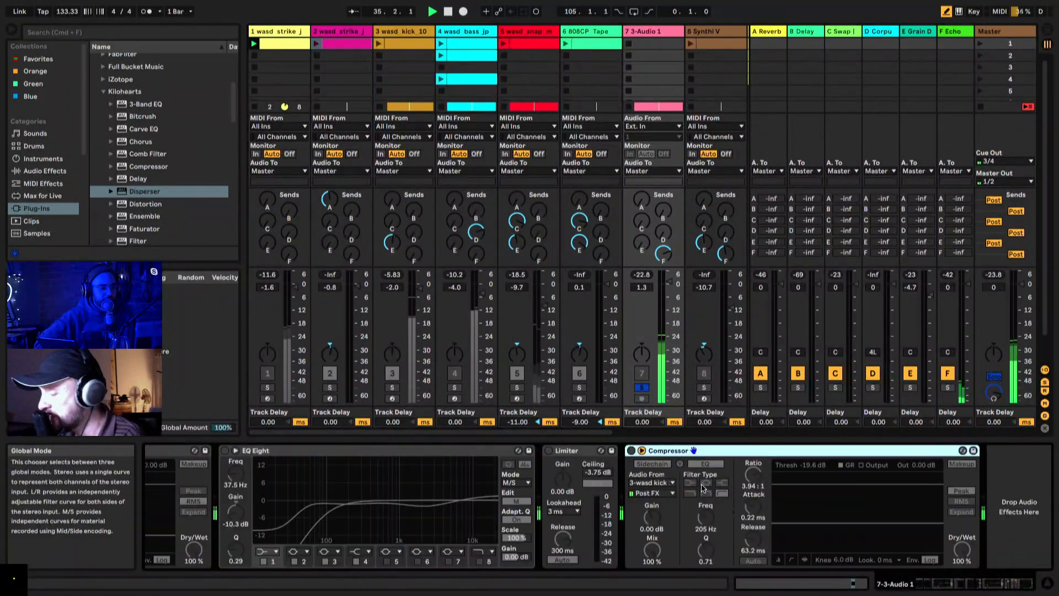
pyautogui.hscroll(-3, 702, 488)
pyautogui.click(789, 452)
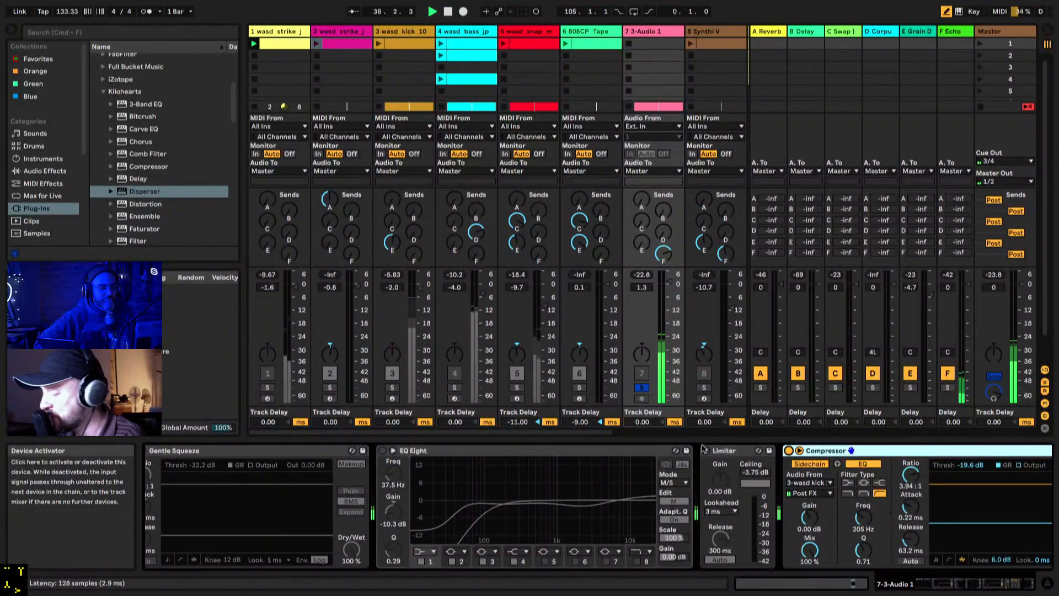
pyautogui.hscroll(-5, 384, 451)
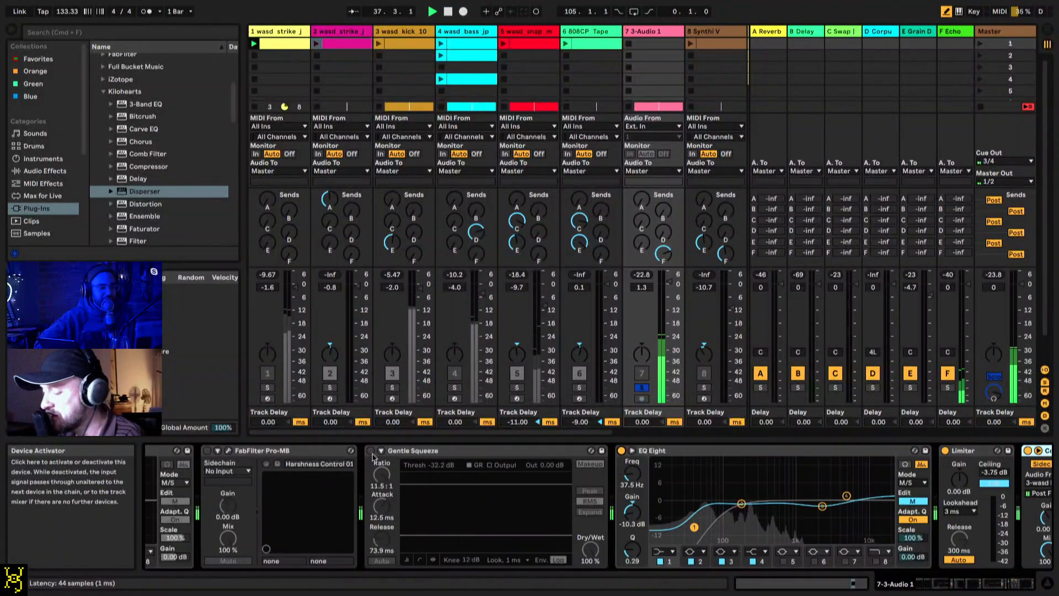
pyautogui.doubleClick(371, 452)
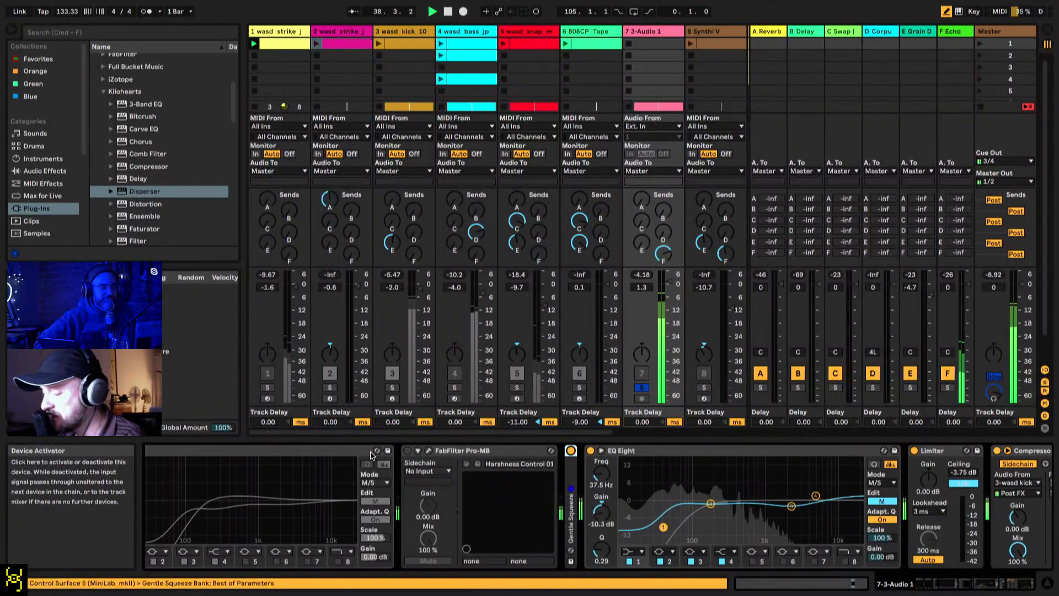
pyautogui.hscroll(-8, 371, 469)
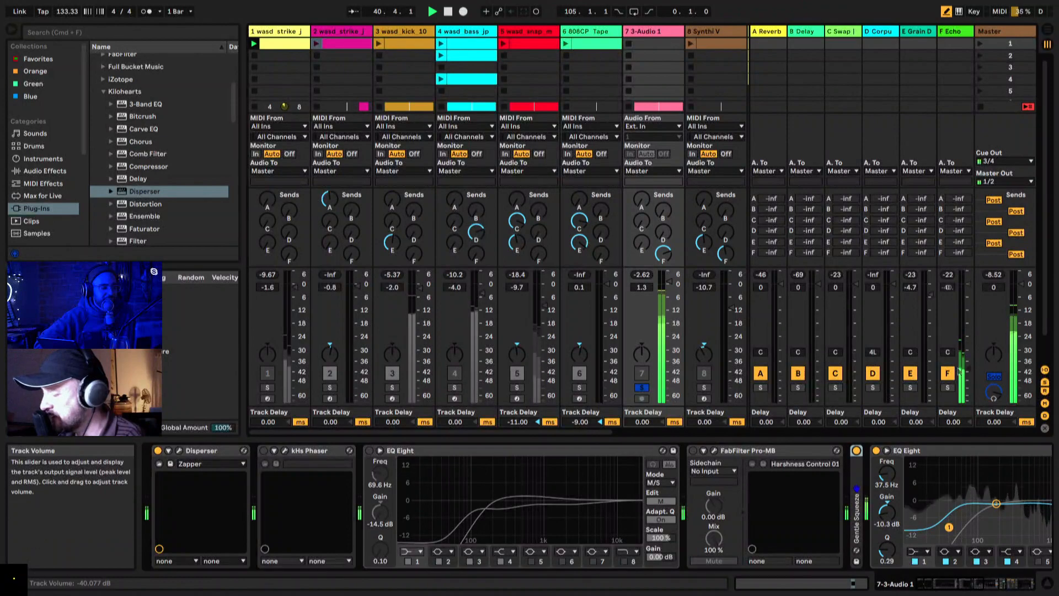
# Step: Open the Disperser window on 3-Audio 1 and toggle the device during playback to compare the sound with and without it
pyautogui.click(179, 451)
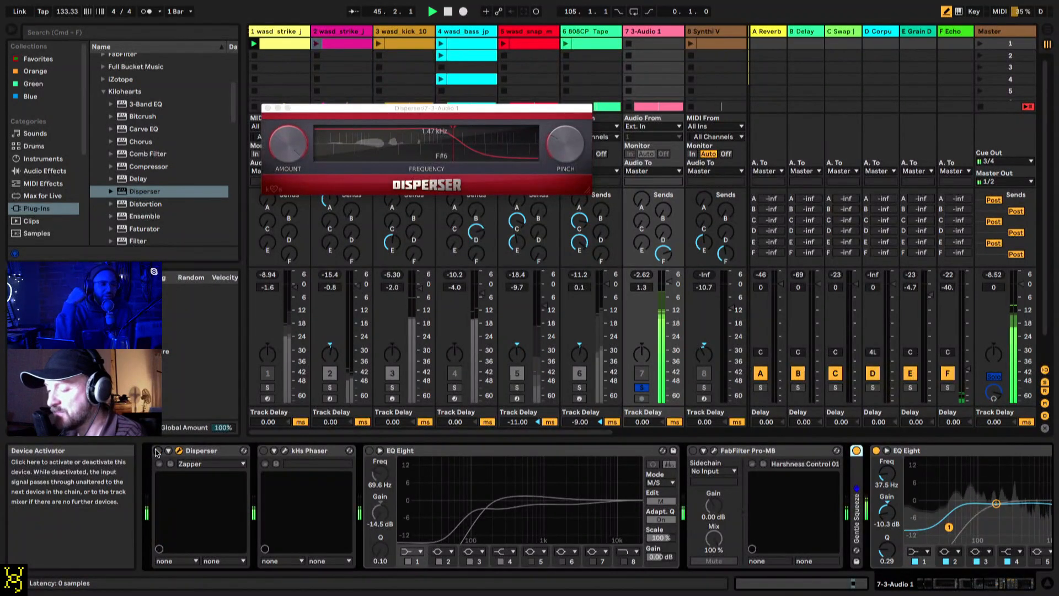
pyautogui.click(157, 451)
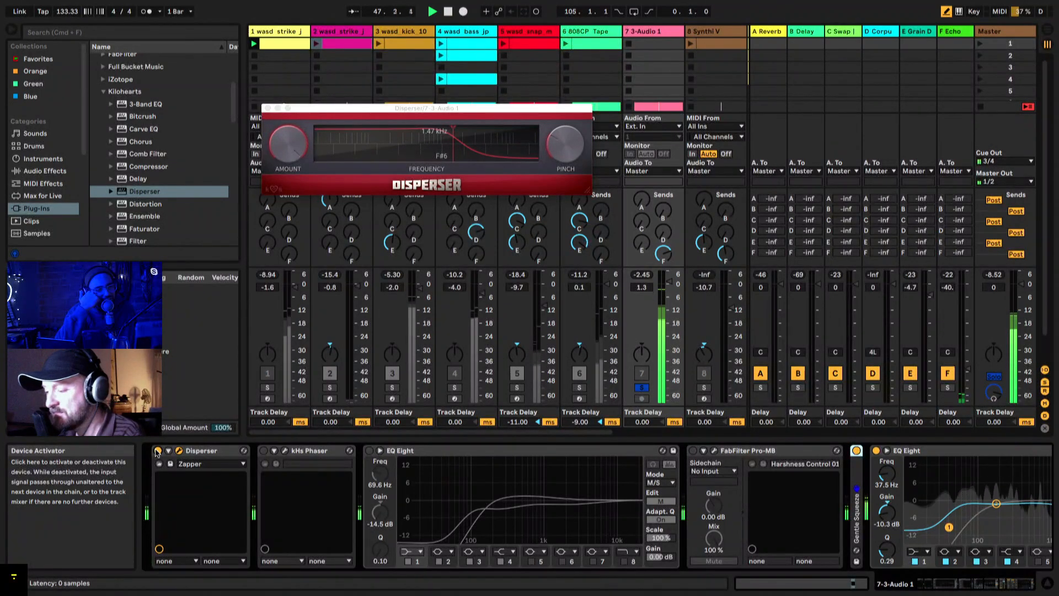
pyautogui.click(157, 451)
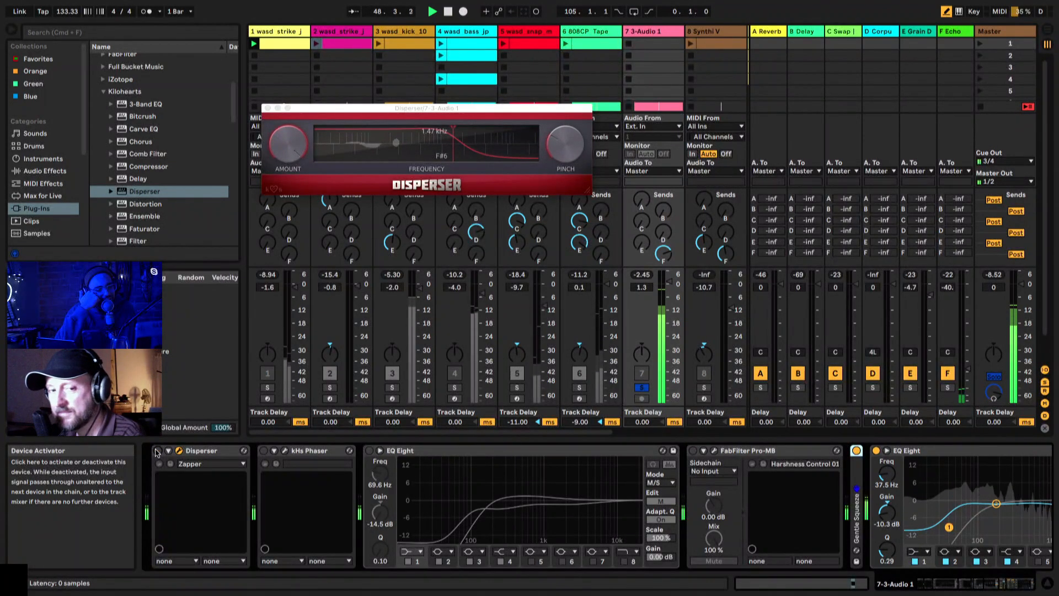
pyautogui.click(157, 450)
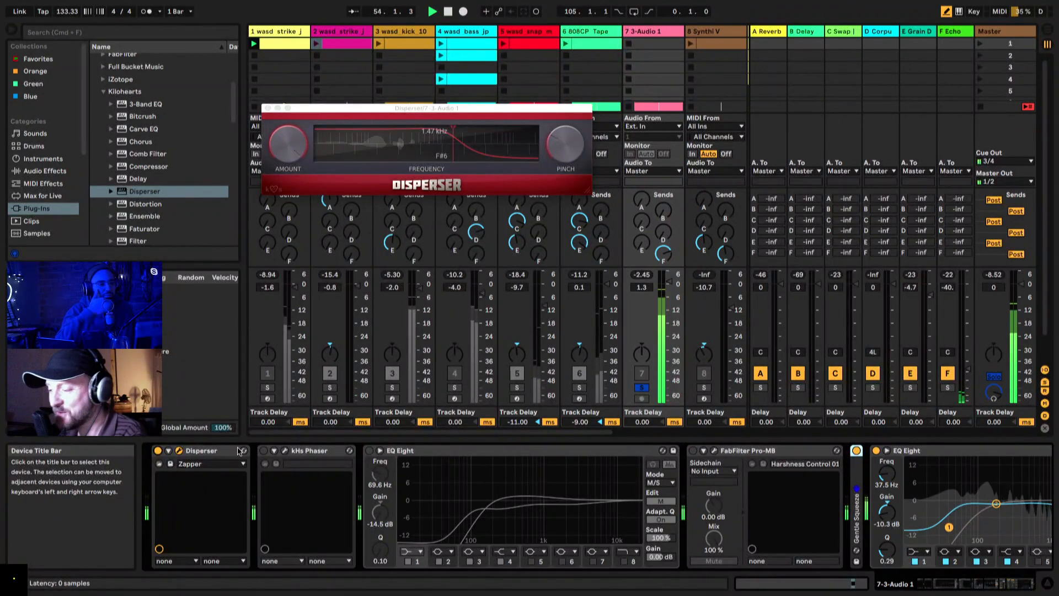
# Step: Experiment with Disperser's pinch and frequency on 3-Audio 1 during playback, setting the frequency to 1.82 kHz
pyautogui.moveTo(568, 144); pyautogui.dragTo(569, 105)
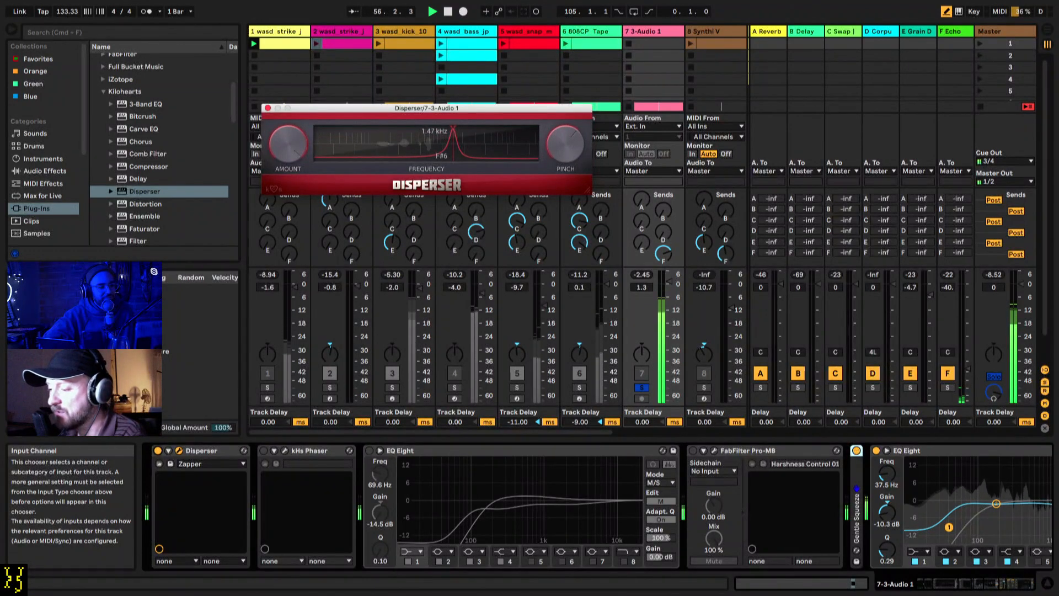
pyautogui.moveTo(446, 146); pyautogui.dragTo(388, 146)
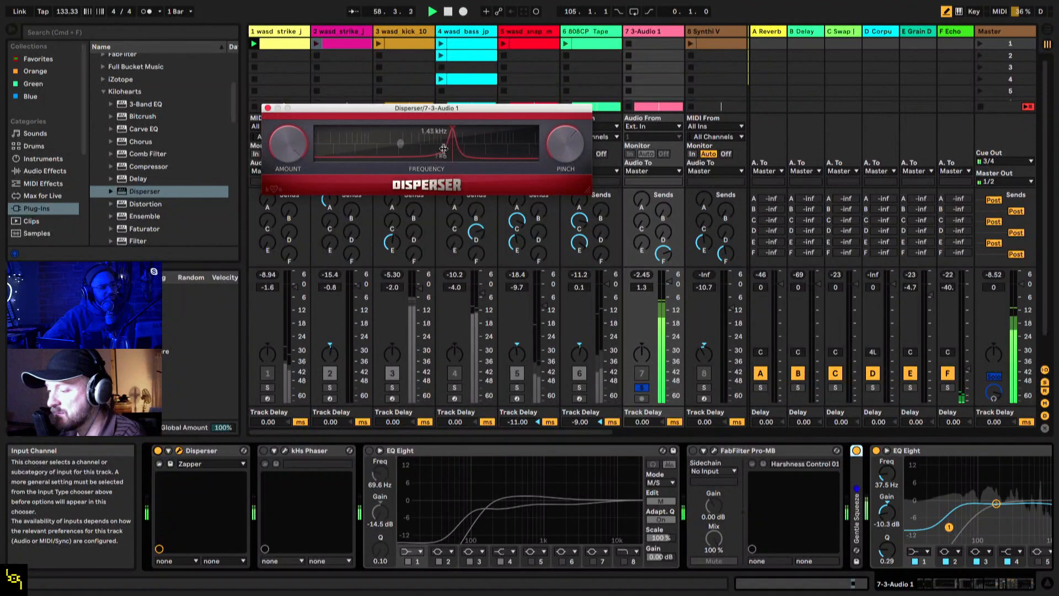
pyautogui.moveTo(554, 134); pyautogui.dragTo(554, 148)
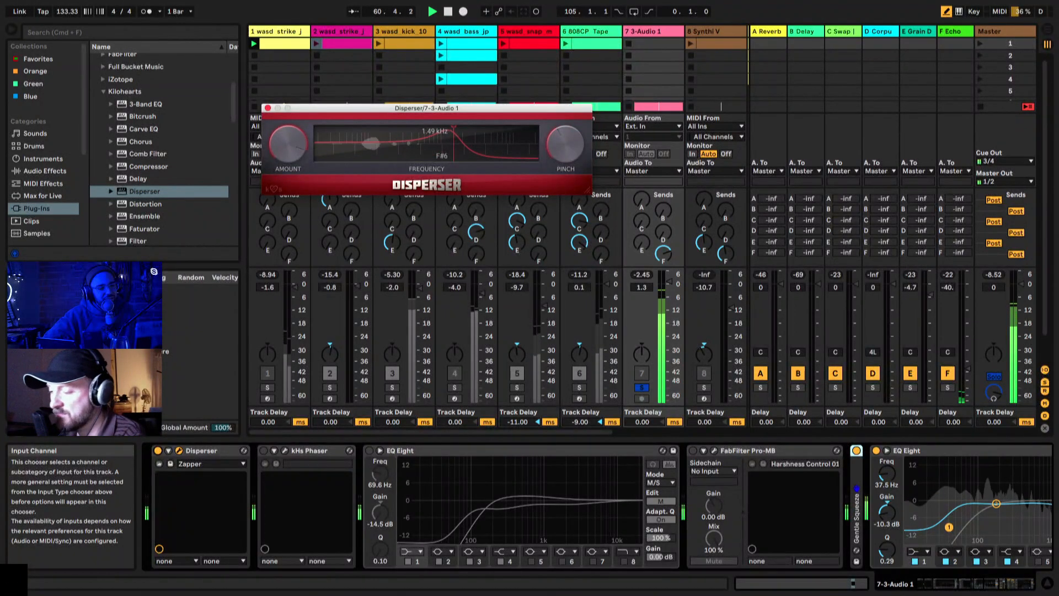
pyautogui.moveTo(551, 150); pyautogui.dragTo(550, 161)
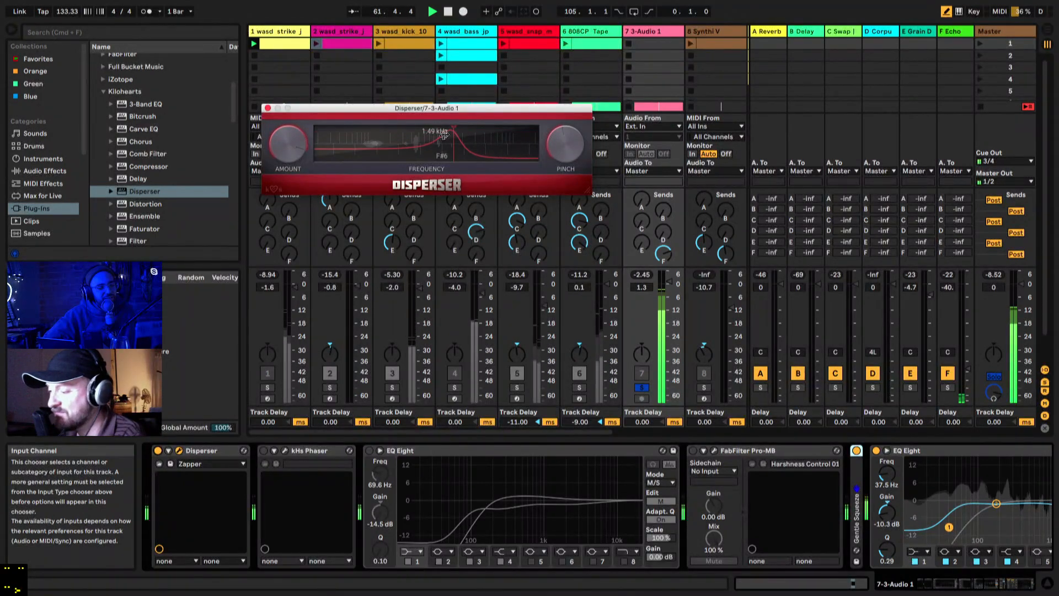
pyautogui.moveTo(433, 136); pyautogui.dragTo(460, 140)
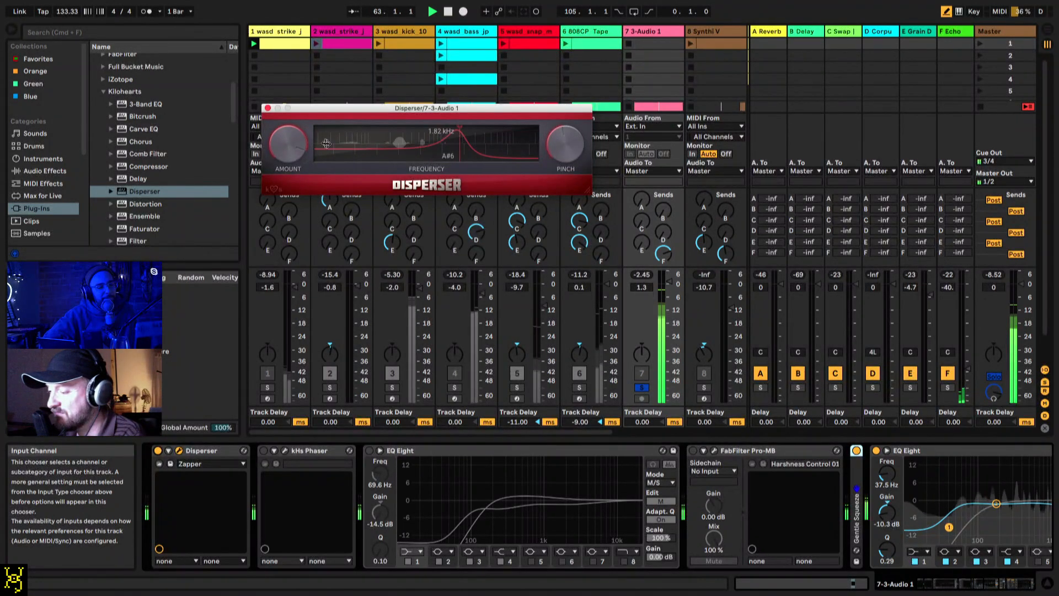
# Step: Lower Disperser's pinch on 3-Audio 1, and reactivate the kHs Phaser and first EQ Eight during playback
pyautogui.moveTo(559, 153); pyautogui.dragTo(559, 165)
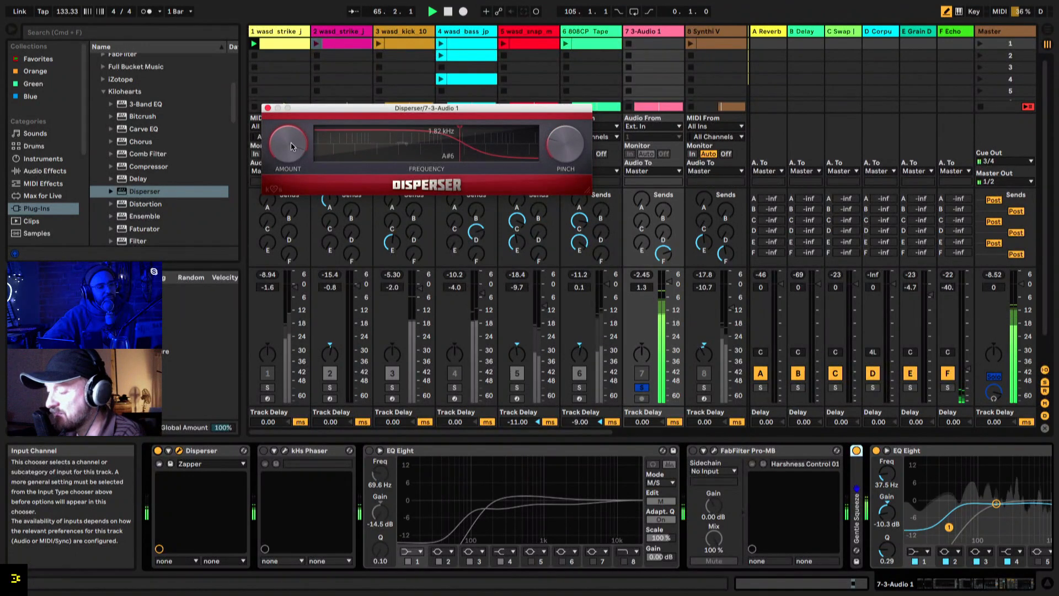
pyautogui.click(264, 450)
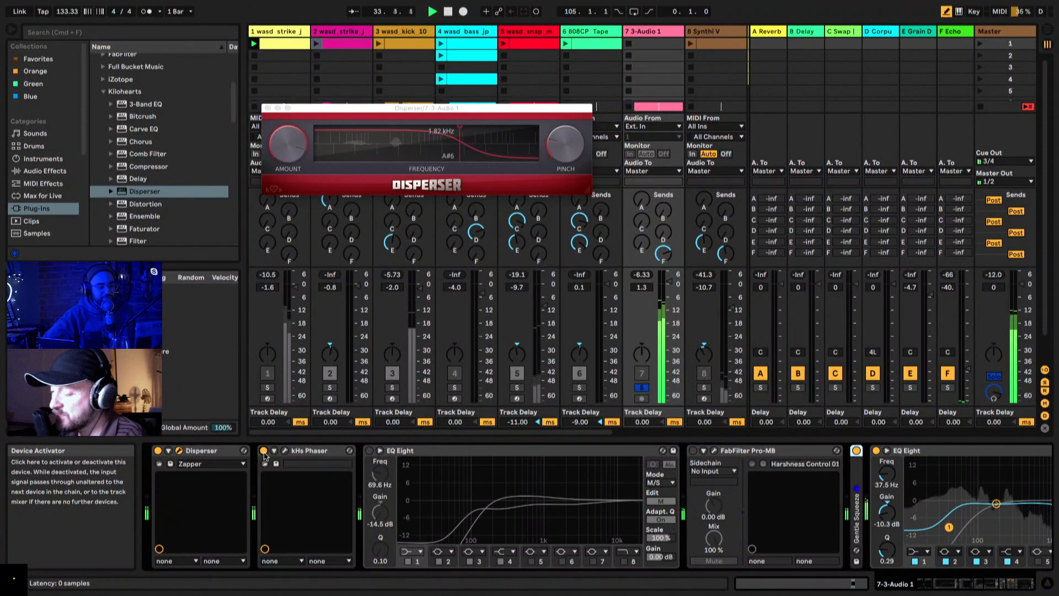
pyautogui.click(368, 451)
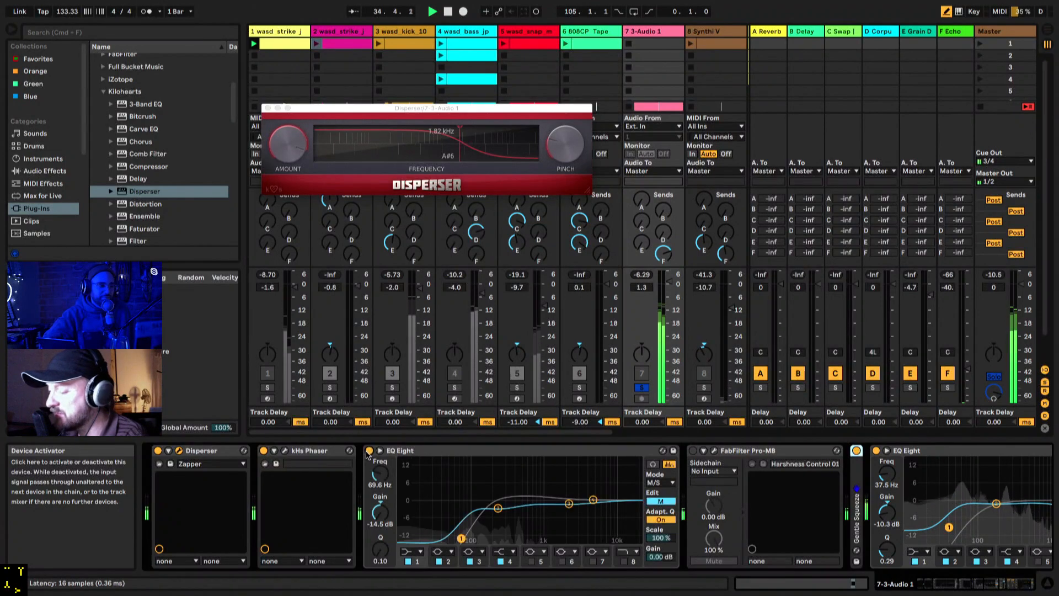
pyautogui.hscroll(5, 837, 457)
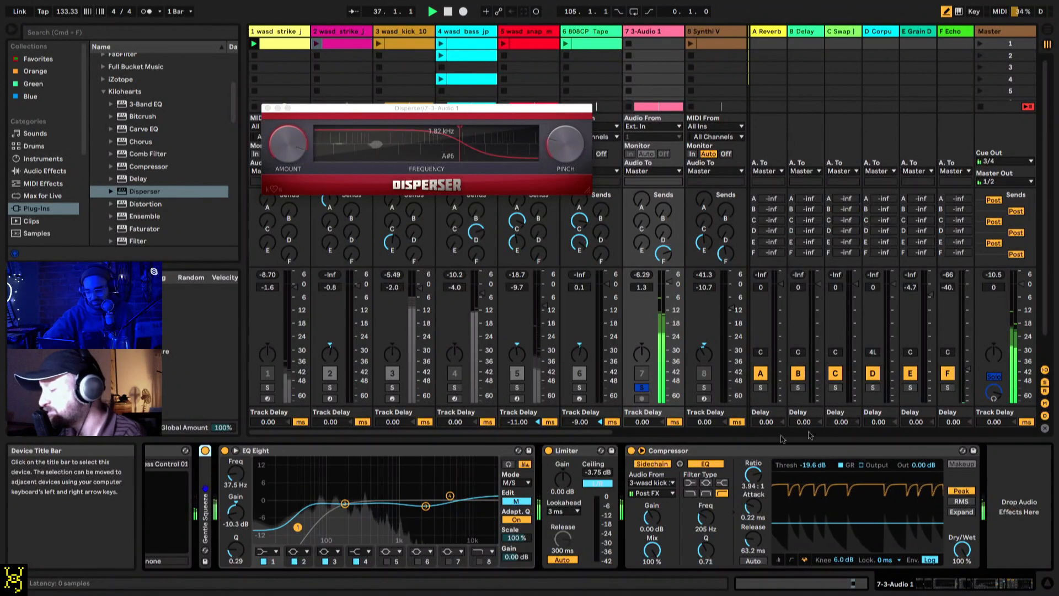
# Step: Close the Disperser window and move the solo from 3-Audio 1 to the wasd_bass track
pyautogui.click(642, 387)
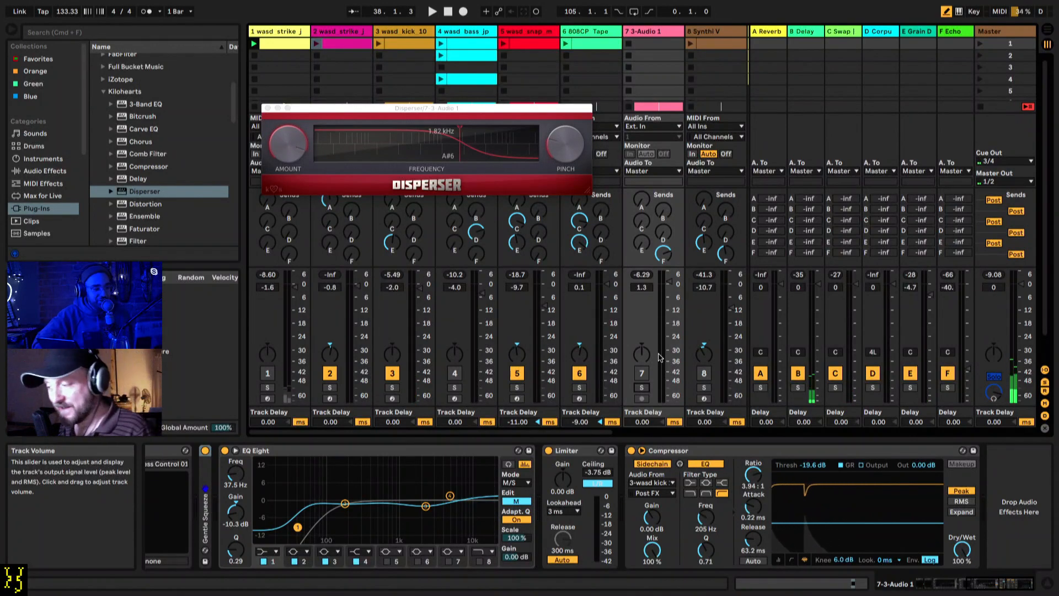
pyautogui.click(268, 109)
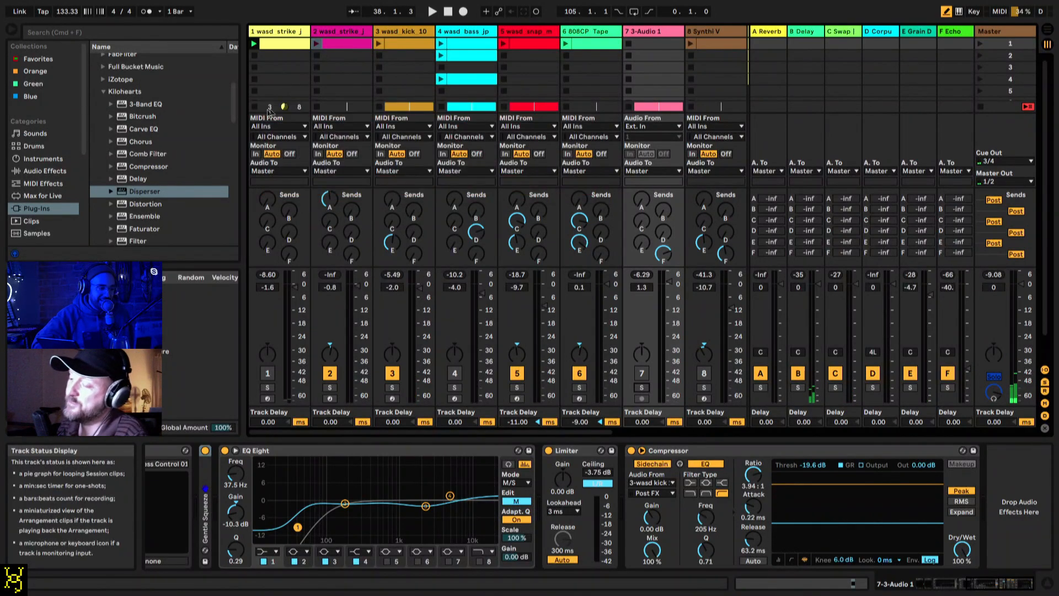
pyautogui.hscroll(5, 517, 56)
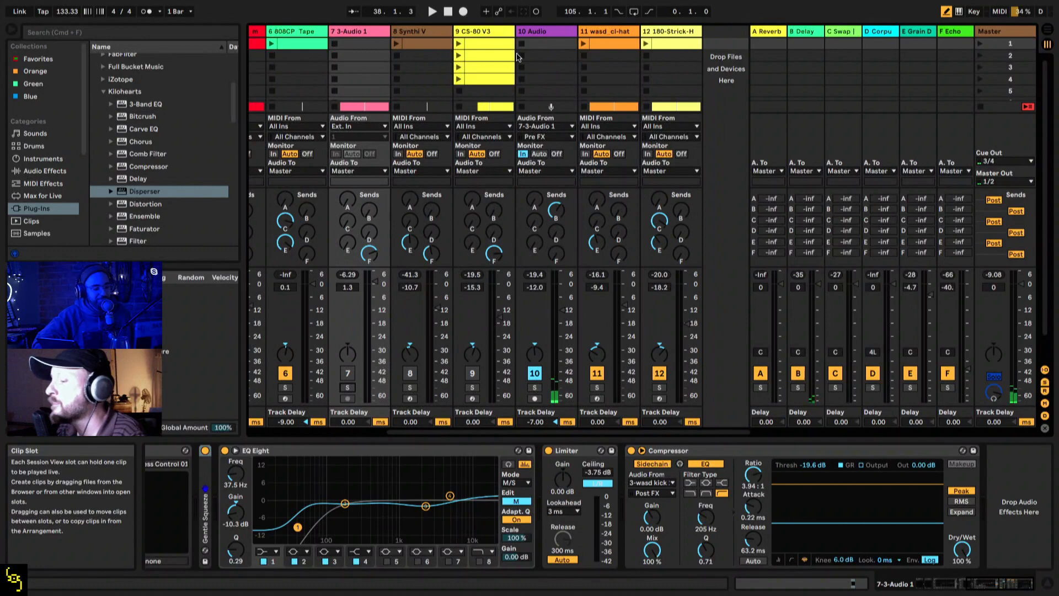
pyautogui.hscroll(-5, 517, 57)
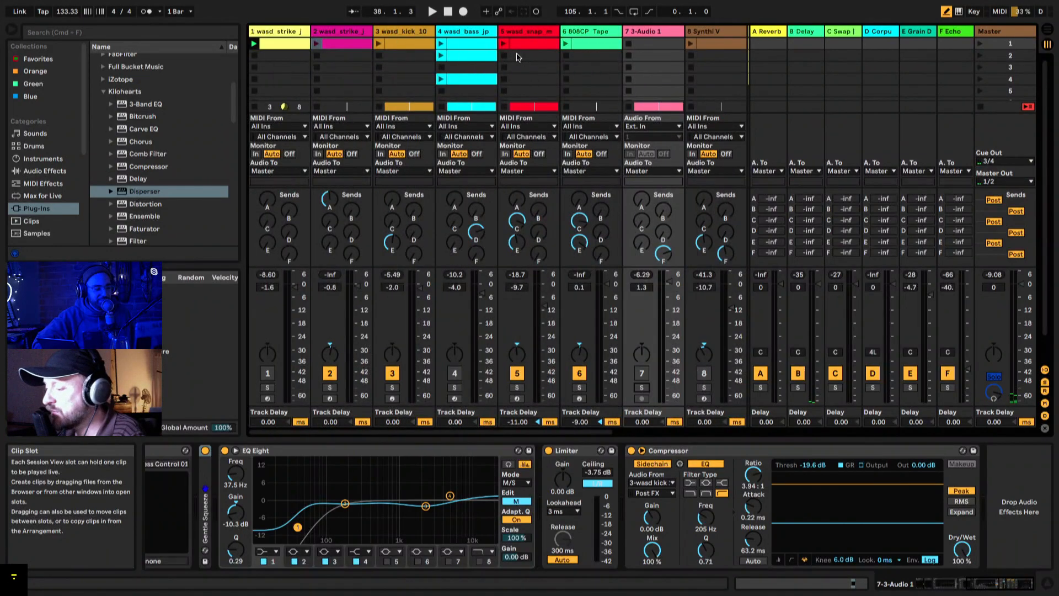
pyautogui.click(525, 34)
pyautogui.click(473, 34)
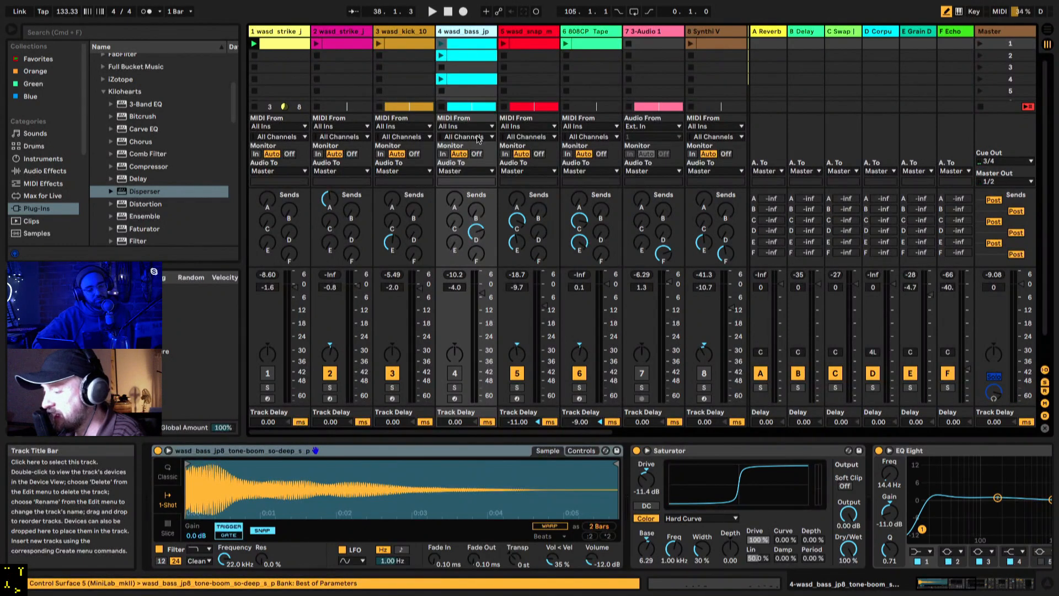
pyautogui.click(454, 388)
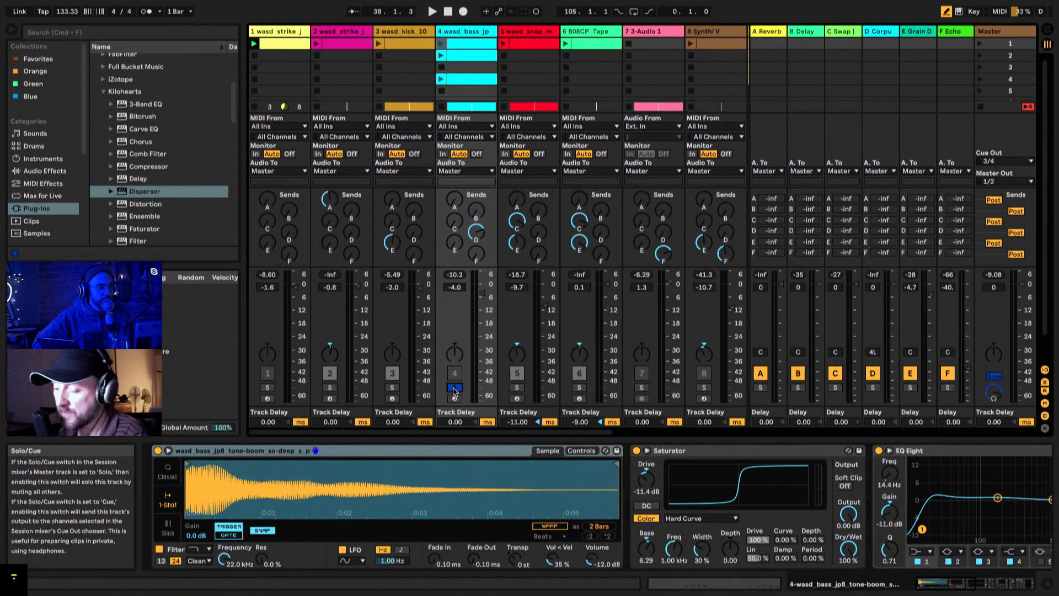
# Step: Enlarge the wasd_bass track in Arrangement View and play its clip from bar 32
pyautogui.press('Tab')
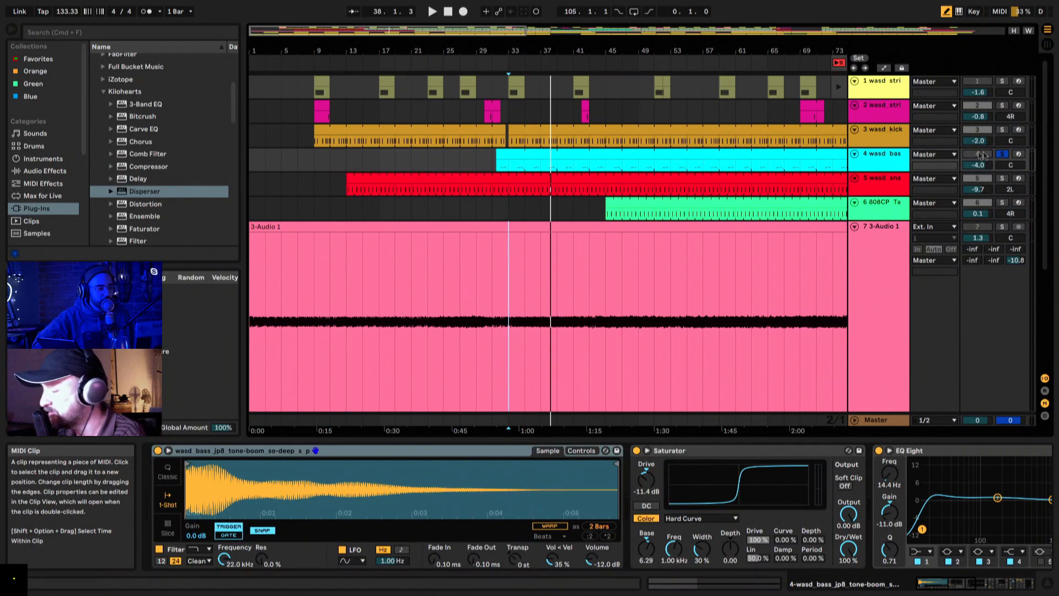
pyautogui.click(496, 169)
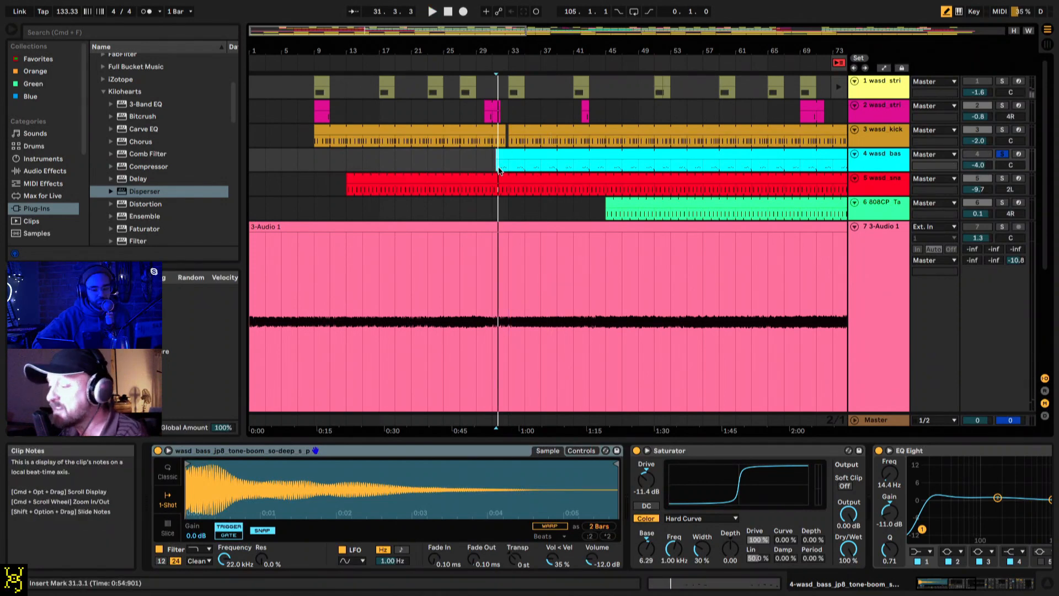
pyautogui.moveTo(887, 170); pyautogui.dragTo(887, 282)
pyautogui.moveTo(512, 51); pyautogui.dragTo(515, 138)
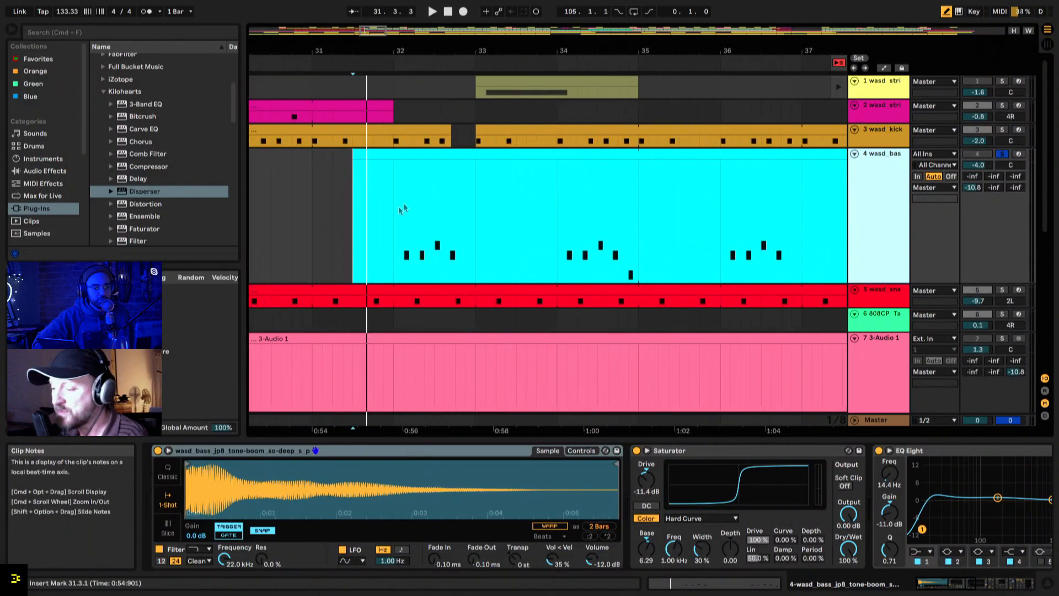
pyautogui.click(391, 215)
pyautogui.press('space')
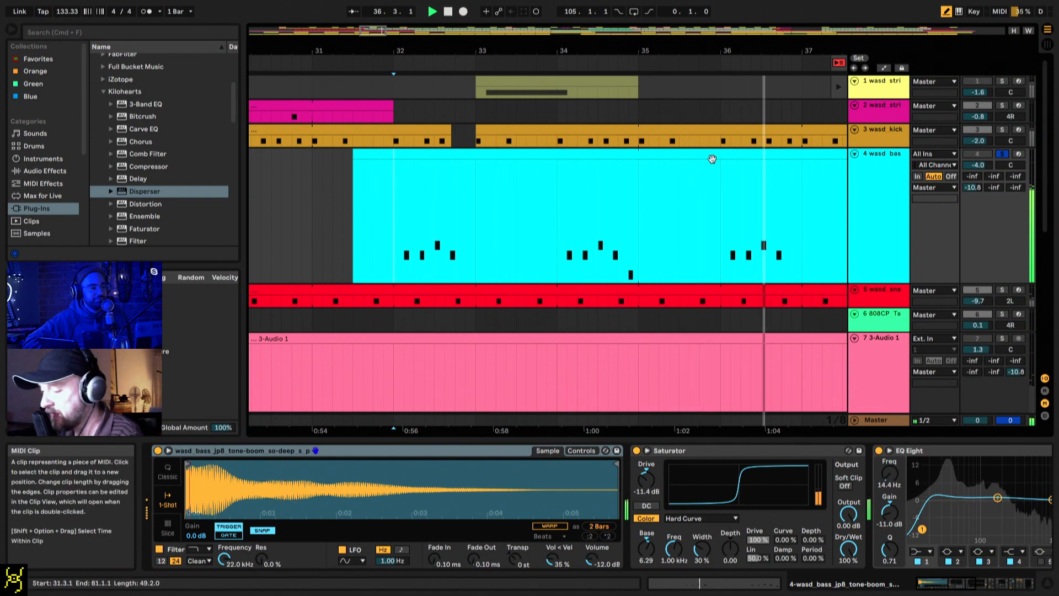
# Step: Solo the D Corpus return in the Session View mixer with wasd_bass feeding it, and show the return's devices
pyautogui.press('Tab')
pyautogui.click(873, 388)
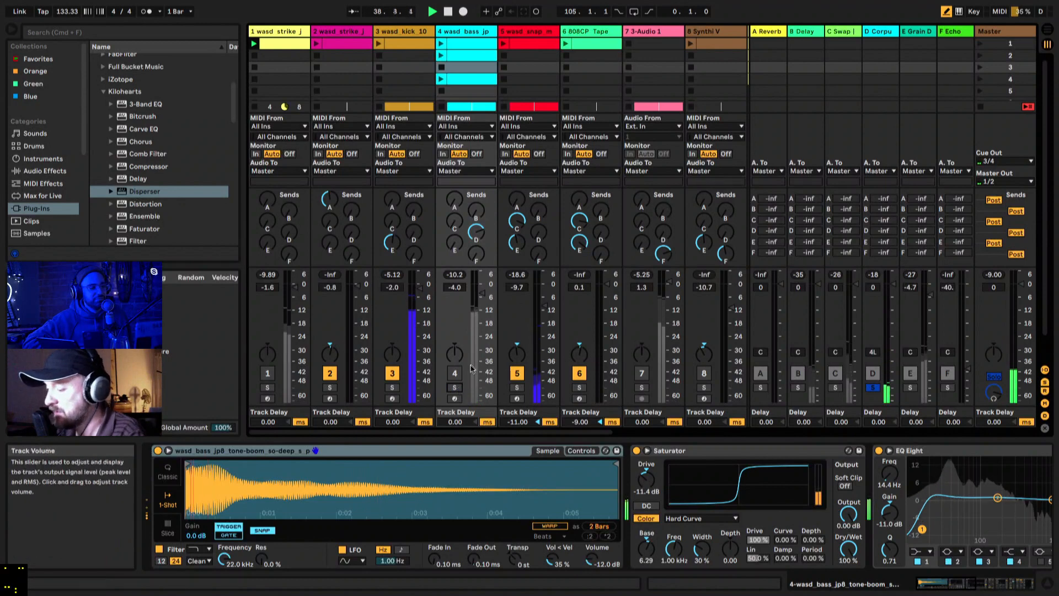
pyautogui.click(454, 373)
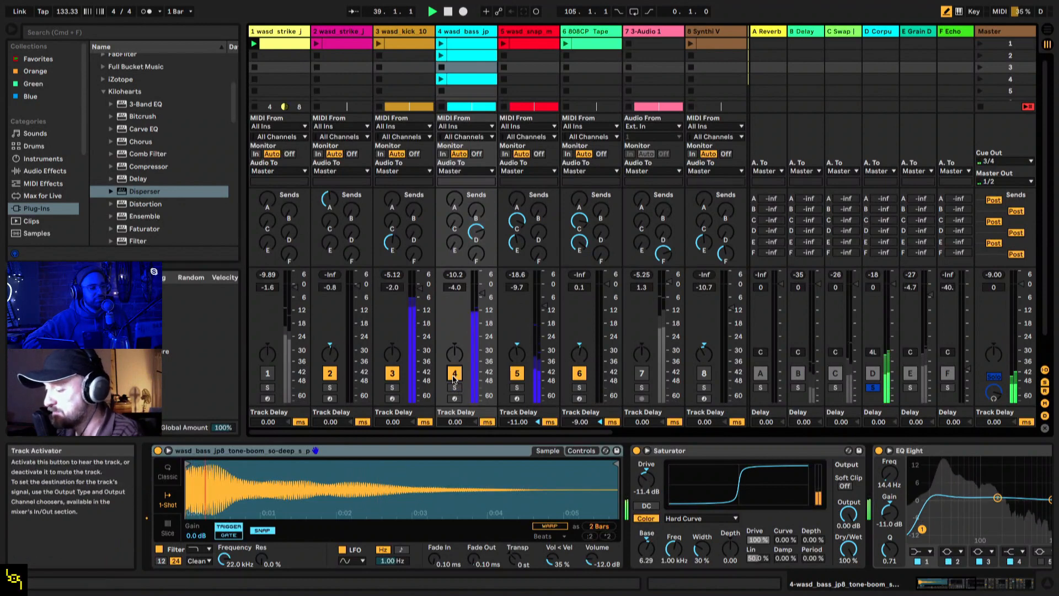
pyautogui.click(871, 32)
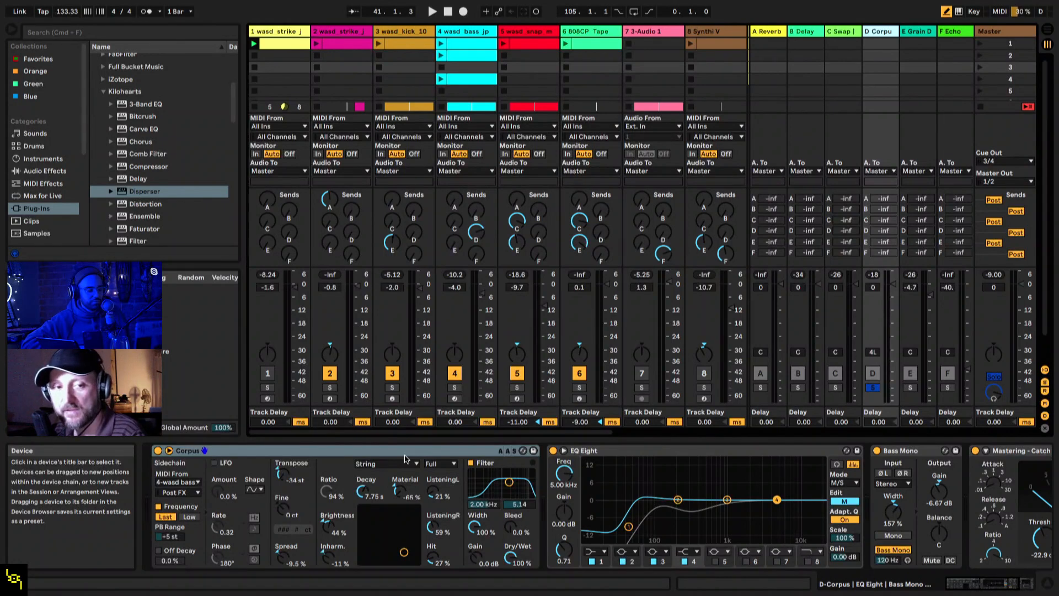
# Step: Unsolo and deactivate the D Corpus return, and solo wasd_bass to hear the bass without it
pyautogui.click(873, 388)
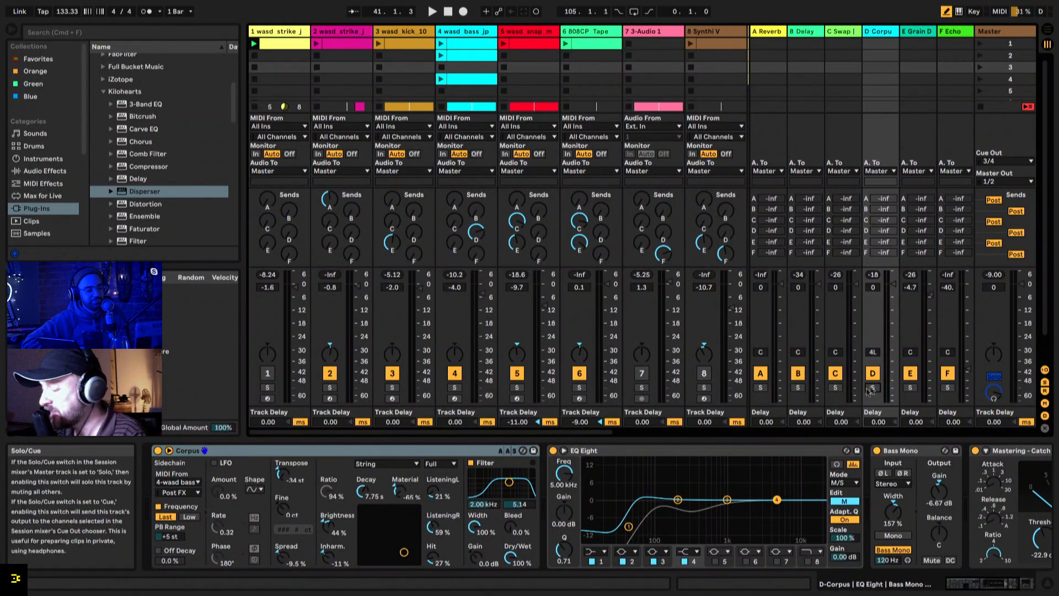
pyautogui.click(455, 387)
pyautogui.click(873, 374)
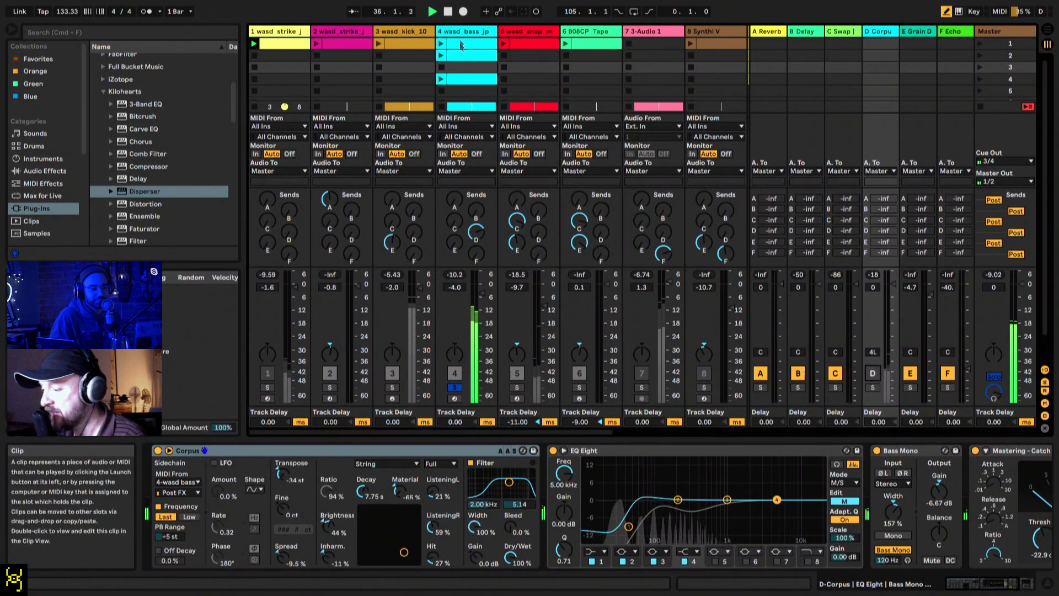
# Step: Examine the wasd_bass device chain, from the sample instrument through Saturator, EQ Eight, Bass Mono and Glue Compressor to the Compressor
pyautogui.click(466, 67)
pyautogui.hscroll(8, 479, 549)
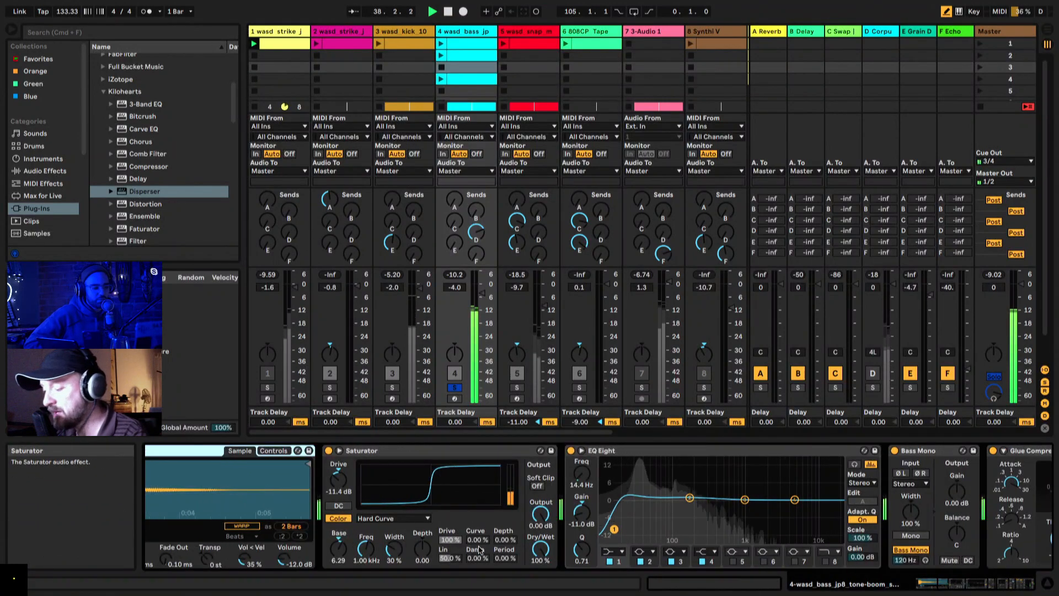
pyautogui.hscroll(3, 662, 530)
pyautogui.hscroll(2, 643, 524)
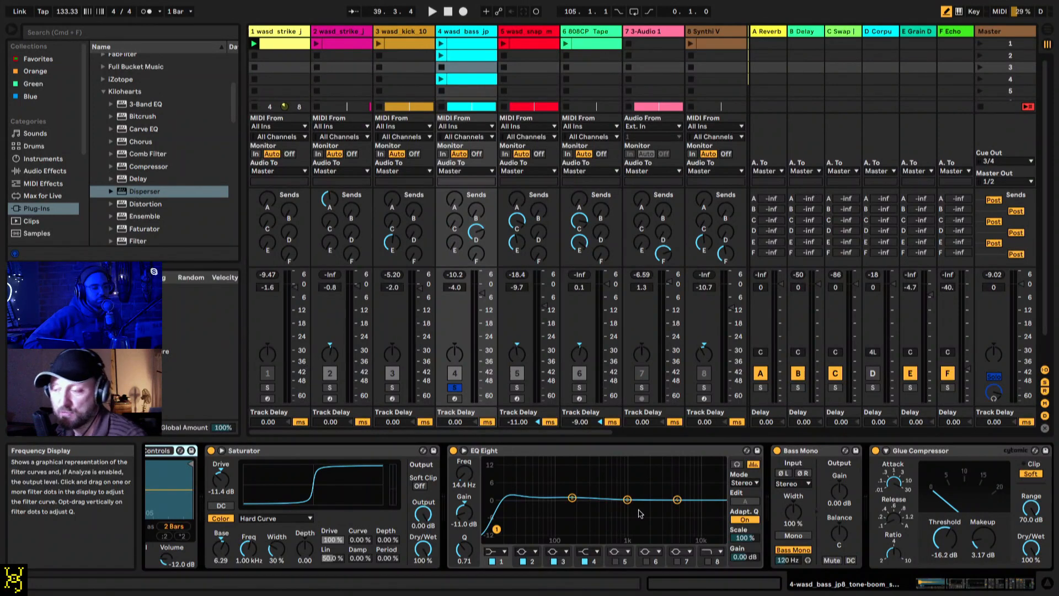
pyautogui.hscroll(10, 564, 507)
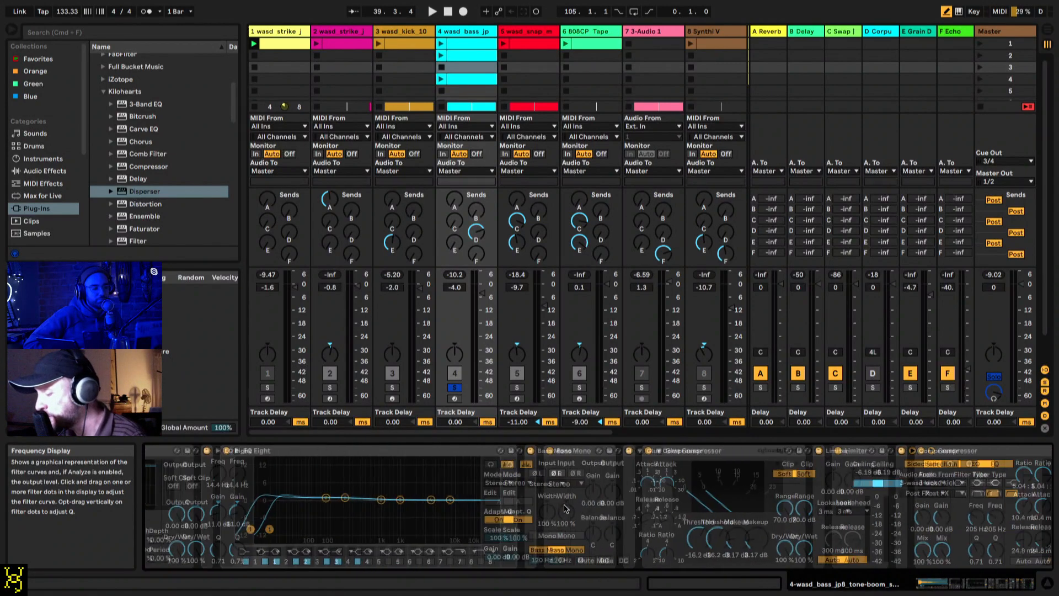
pyautogui.hscroll(-10, 564, 507)
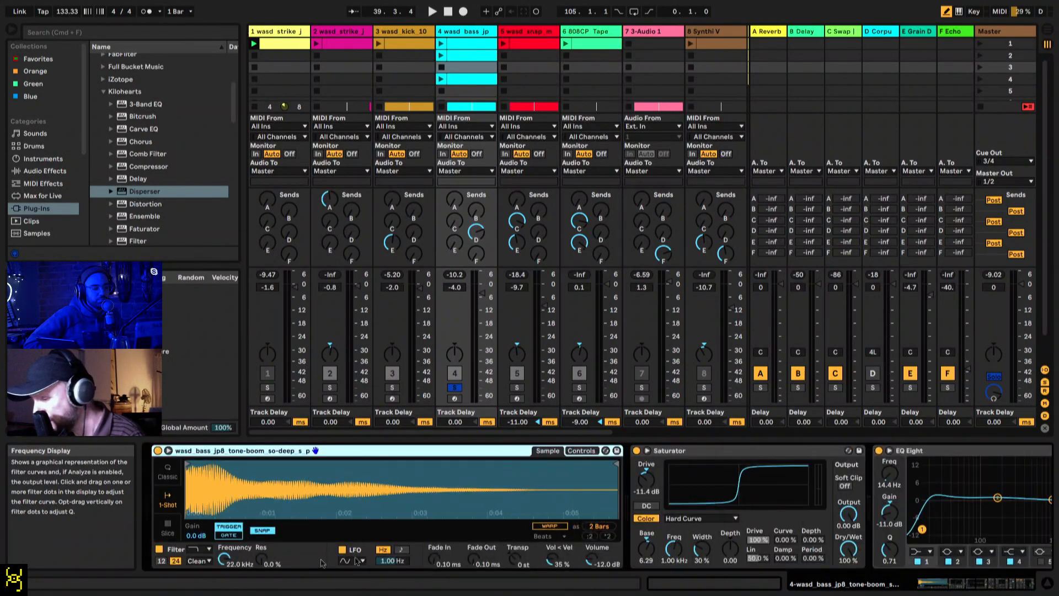
pyautogui.hscroll(5, 356, 523)
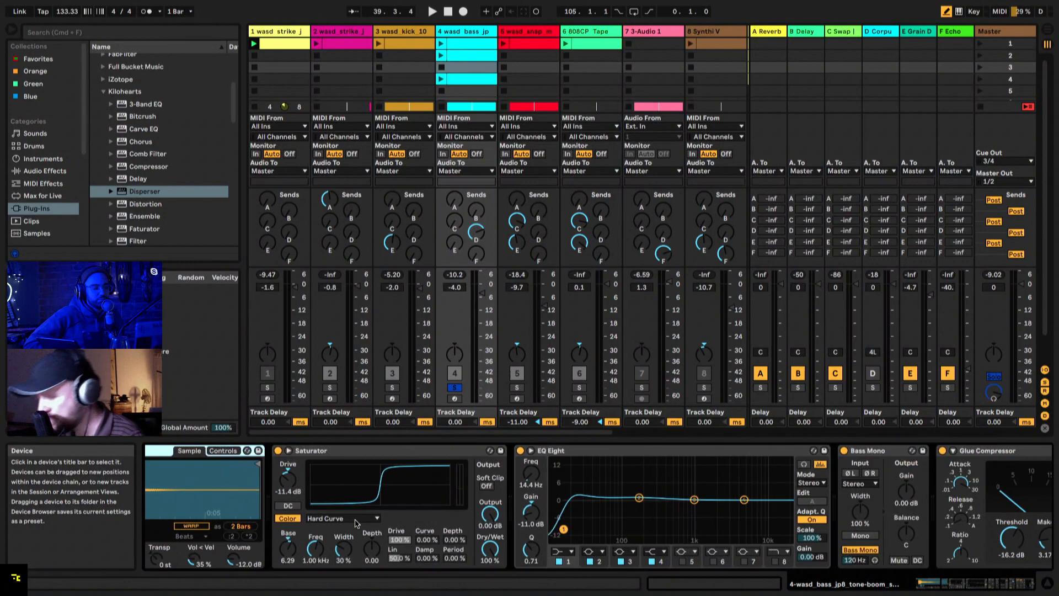
pyautogui.hscroll(-5, 356, 523)
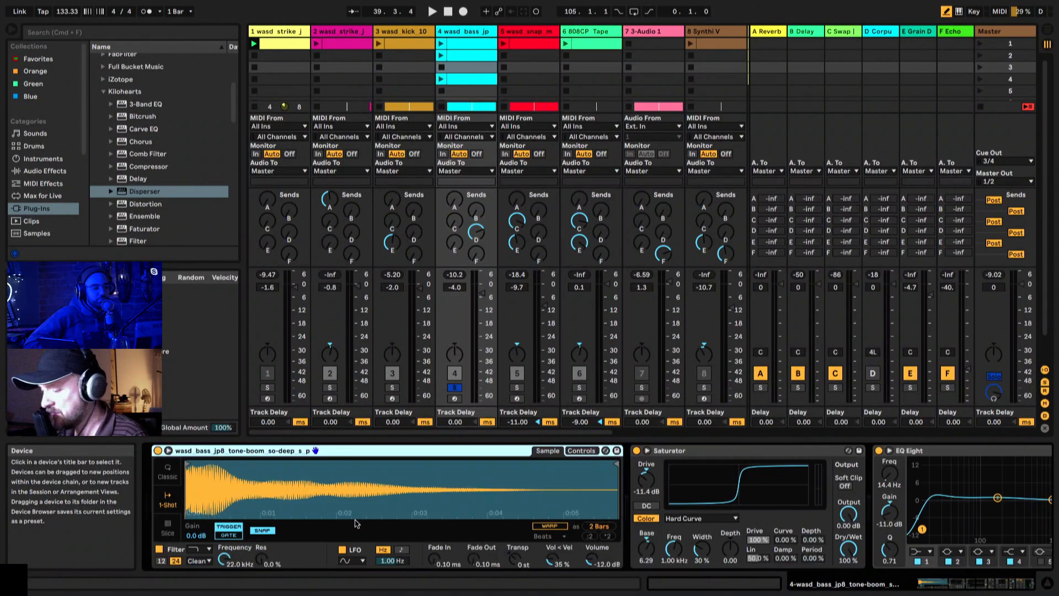
# Step: Play the soloed bass from bar 32 and select the Bass Mono utility in its device chain
pyautogui.press('space')
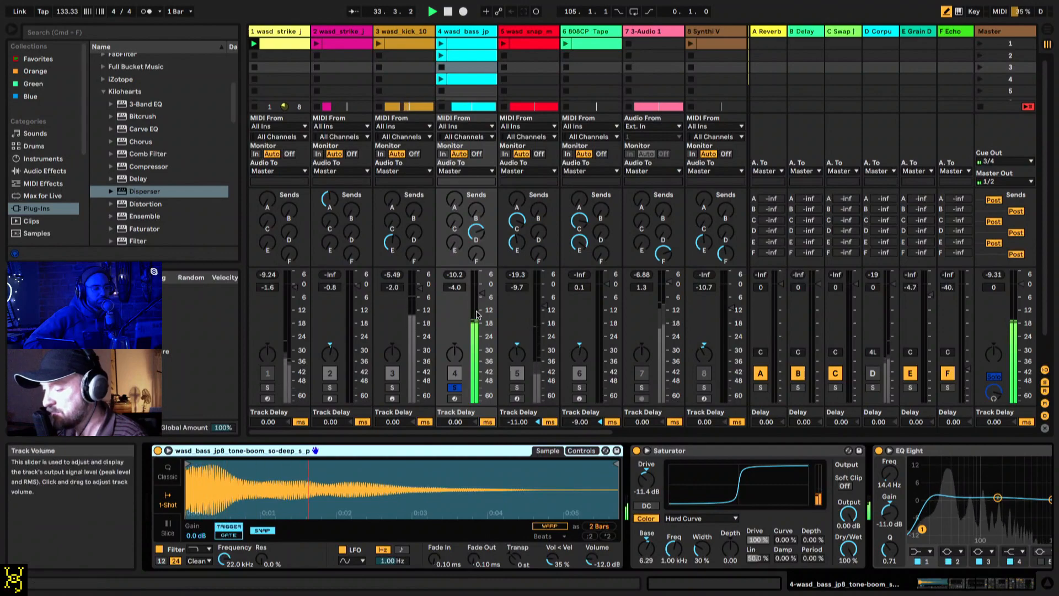
pyautogui.hscroll(5, 560, 505)
pyautogui.hscroll(3, 559, 505)
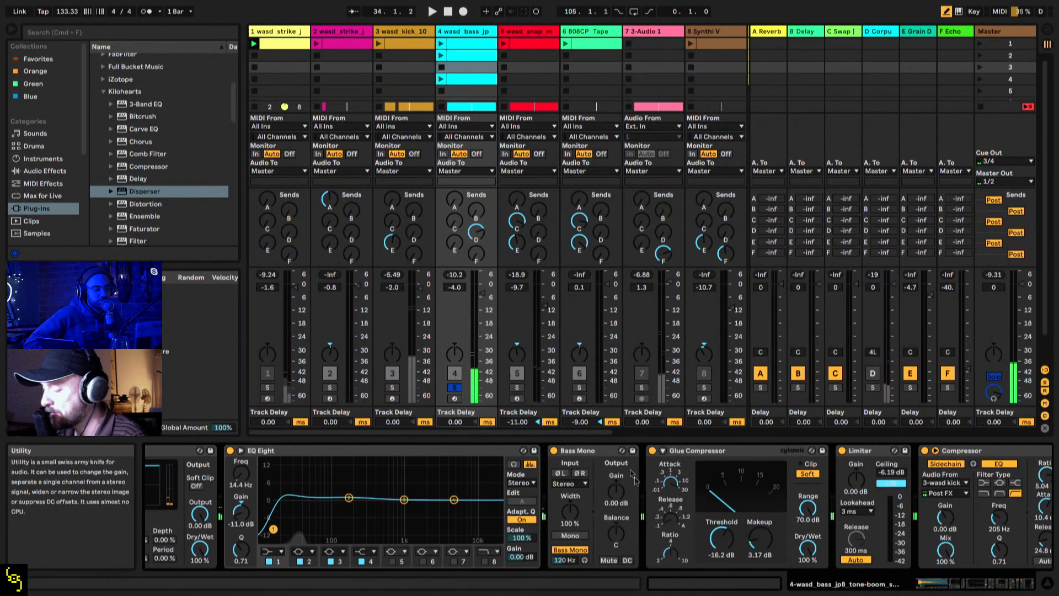
pyautogui.click(605, 452)
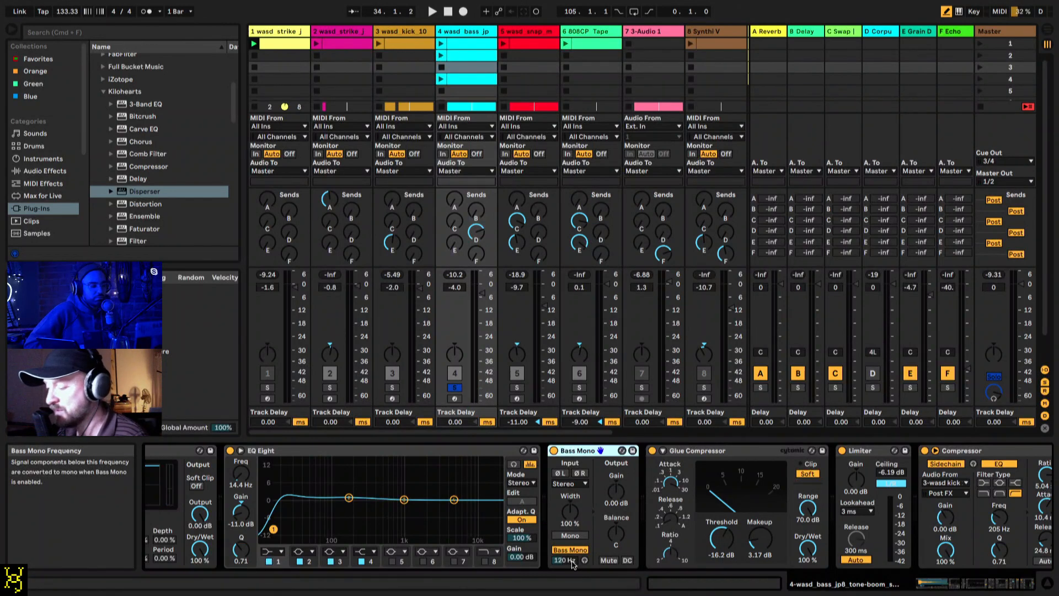
pyautogui.press('space')
pyautogui.press('space')
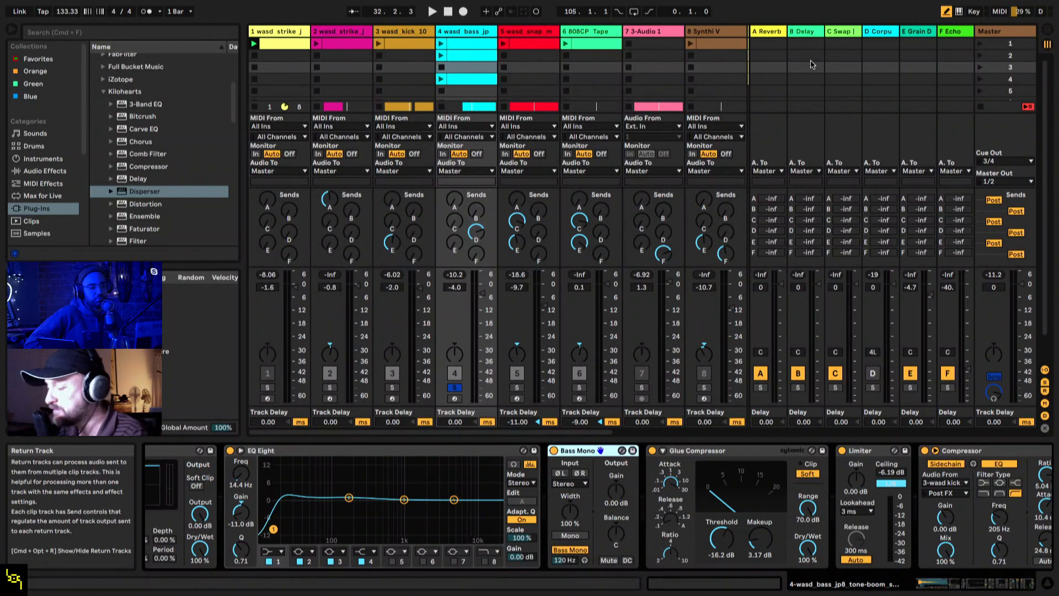
# Step: Play wasd_bass in the full mix with the D Corpus return reactivated, and solo the bass track again
pyautogui.click(456, 387)
pyautogui.press('space')
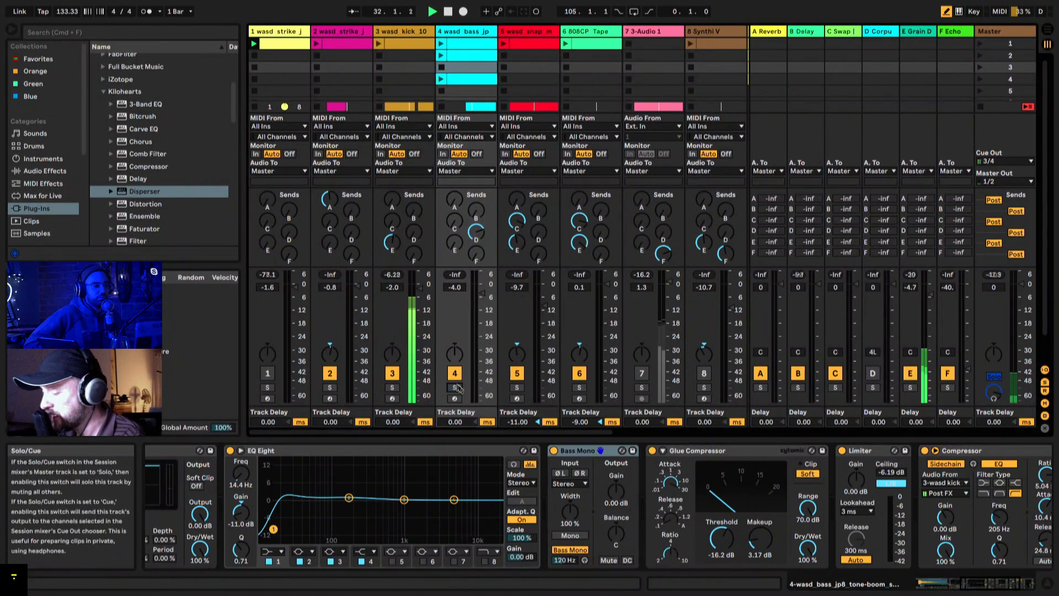
pyautogui.click(454, 388)
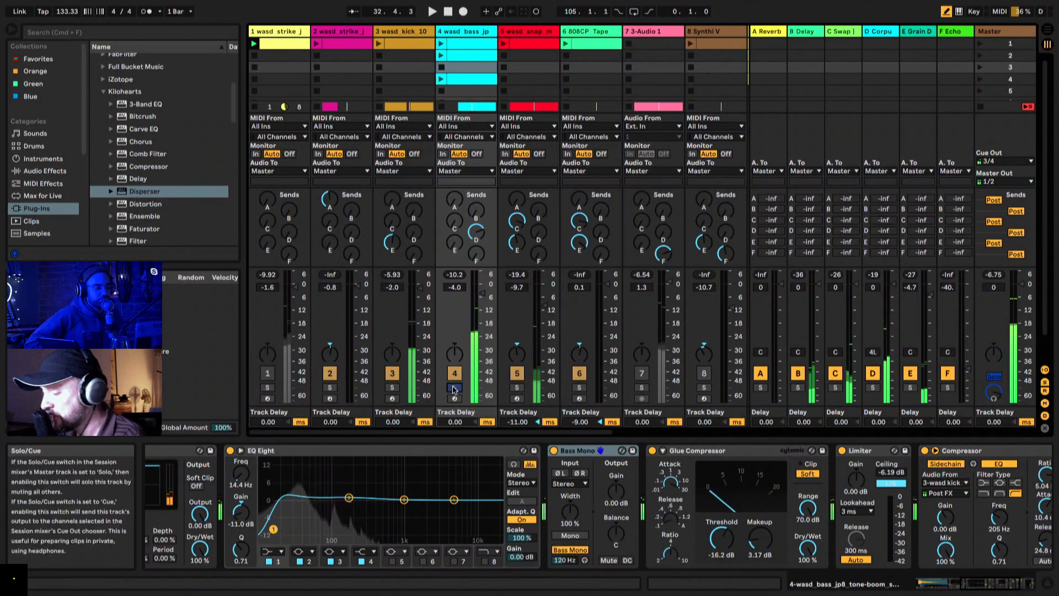
# Step: Vary the Material of Corpus on the D return during playback, bringing it to -44 %
pyautogui.click(876, 31)
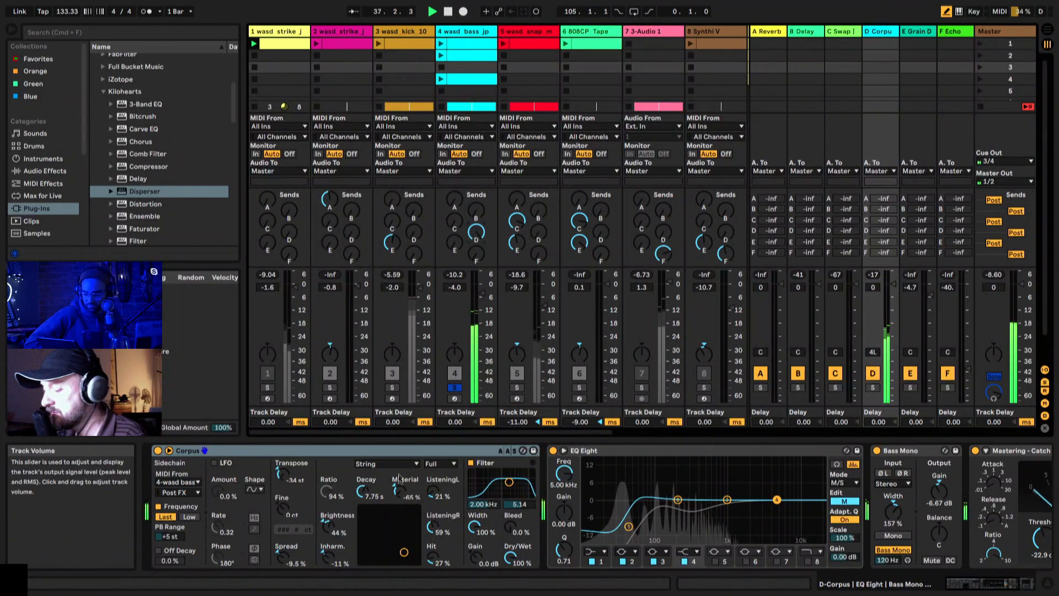
pyautogui.moveTo(399, 478); pyautogui.dragTo(399, 458)
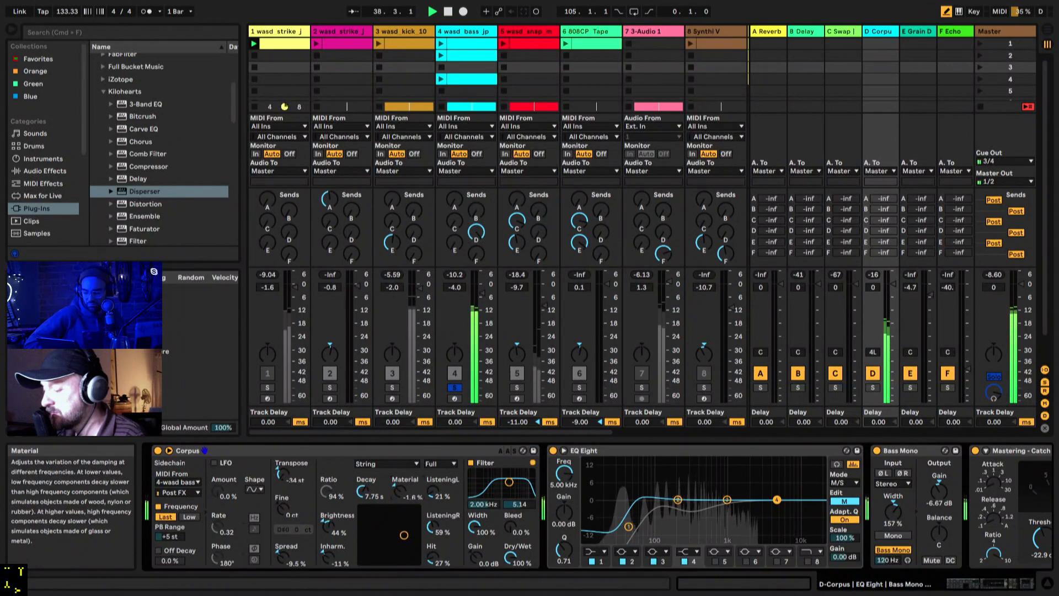
pyautogui.moveTo(399, 457); pyautogui.dragTo(398, 472)
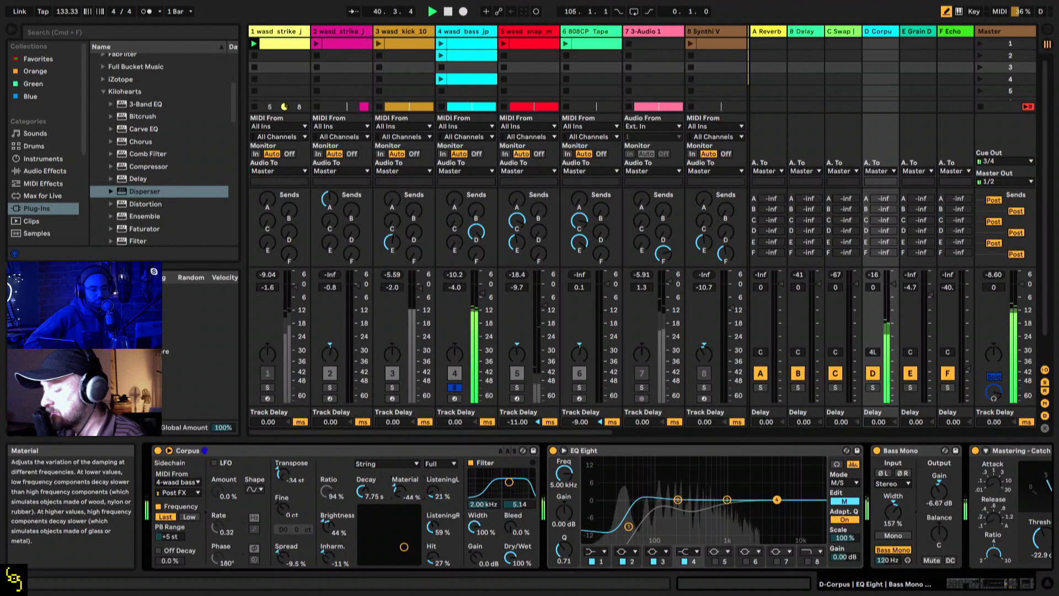
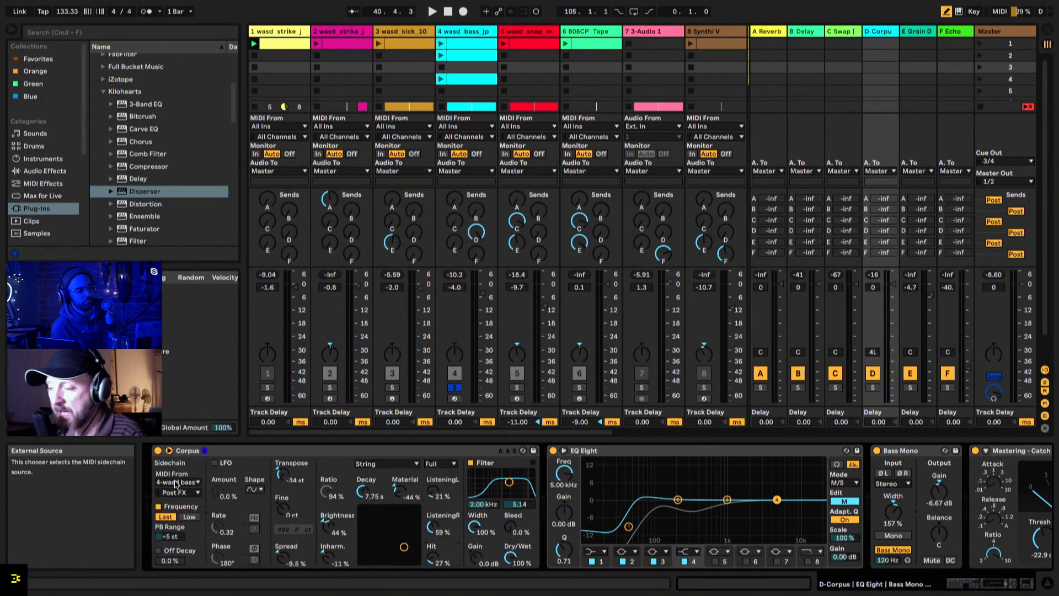
# Step: View the device chains of the first wasd_strike track and wasd_bass, and return to the D Corpus return's devices
pyautogui.click(270, 36)
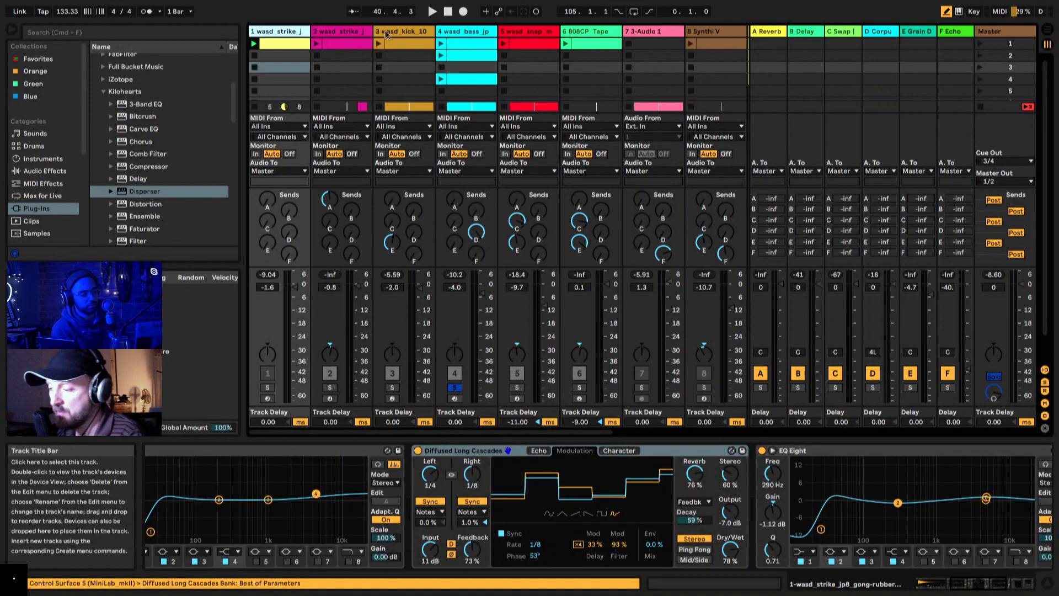
pyautogui.click(467, 33)
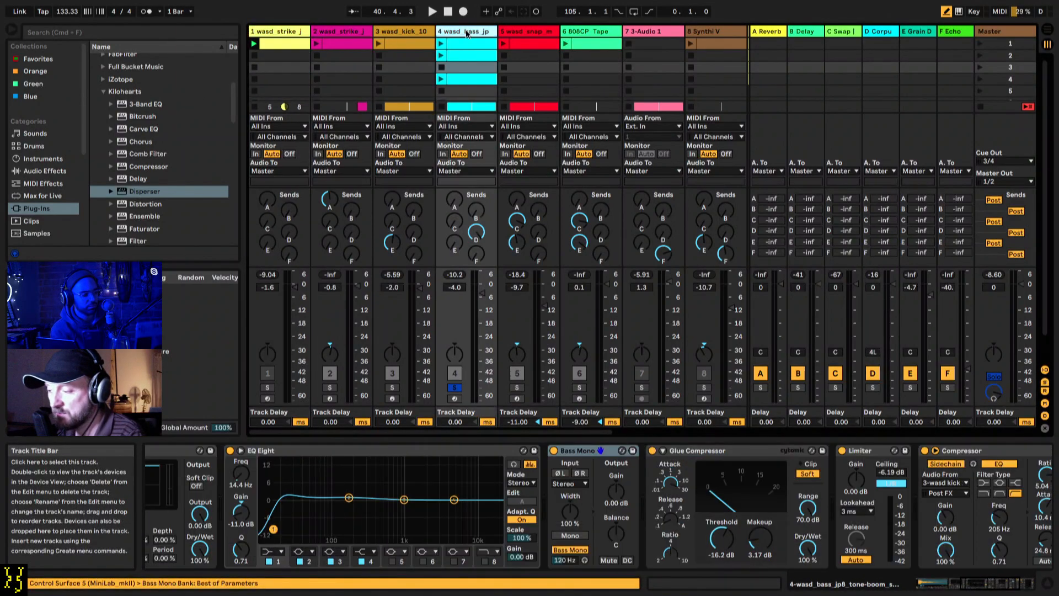
pyautogui.click(878, 32)
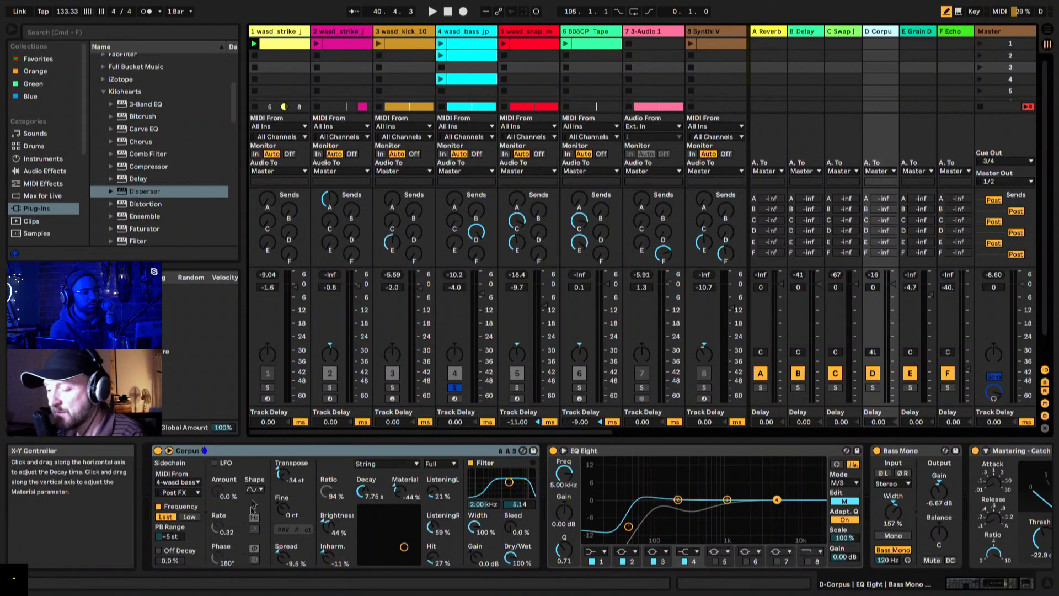
# Step: Play the soloed bass with Corpus's MIDI Frequency tracking switched off, and reactivate the tracking during playback for comparison
pyautogui.click(158, 506)
pyautogui.press('space')
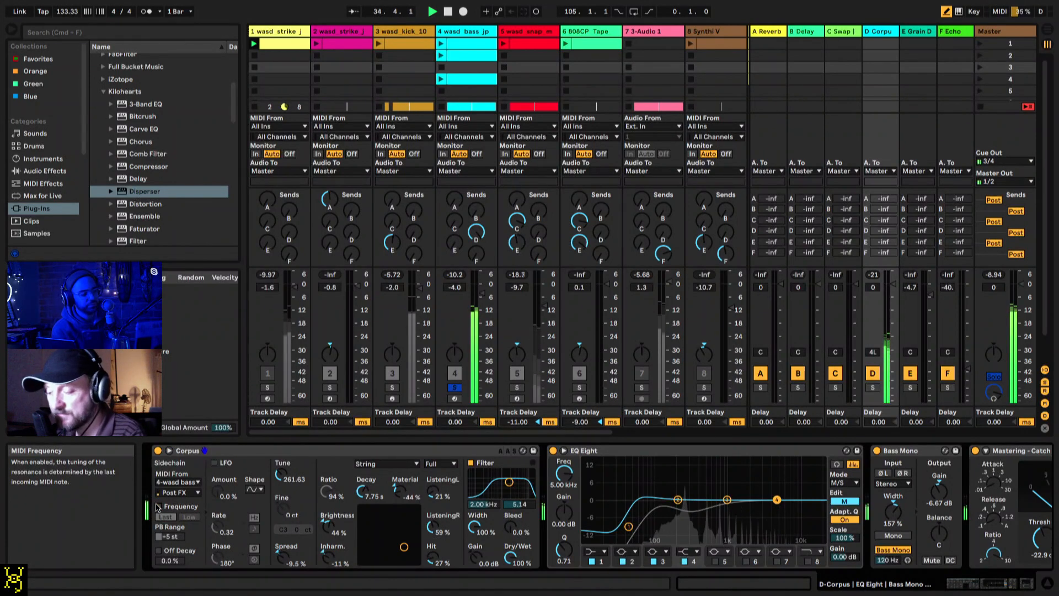
pyautogui.click(158, 507)
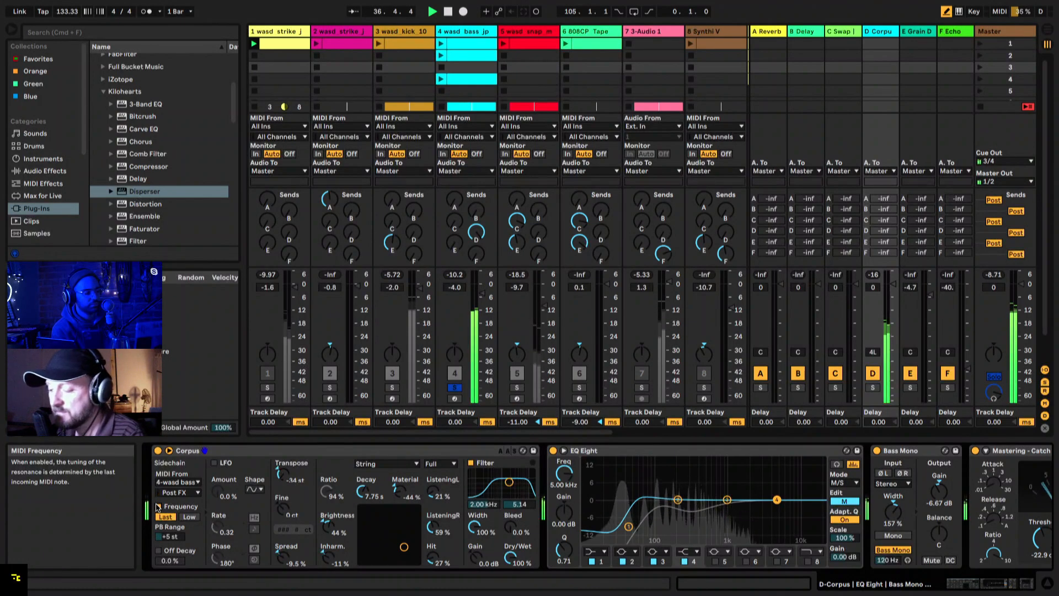
# Step: Adjust Corpus on the D return during playback, bringing Decay to 1.63 s and Material to -68 %
pyautogui.moveTo(405, 489); pyautogui.dragTo(358, 499)
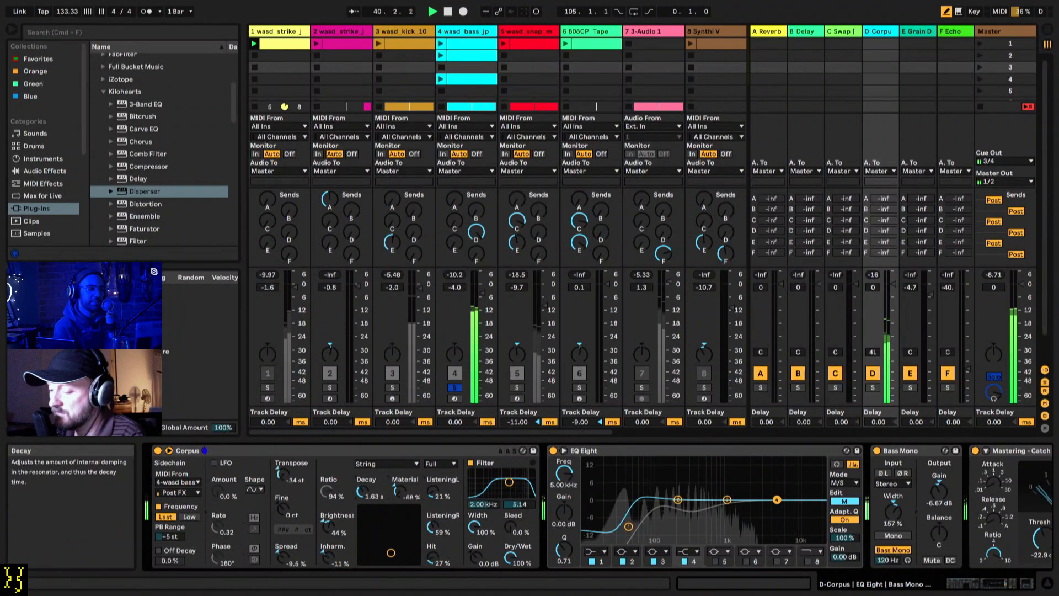